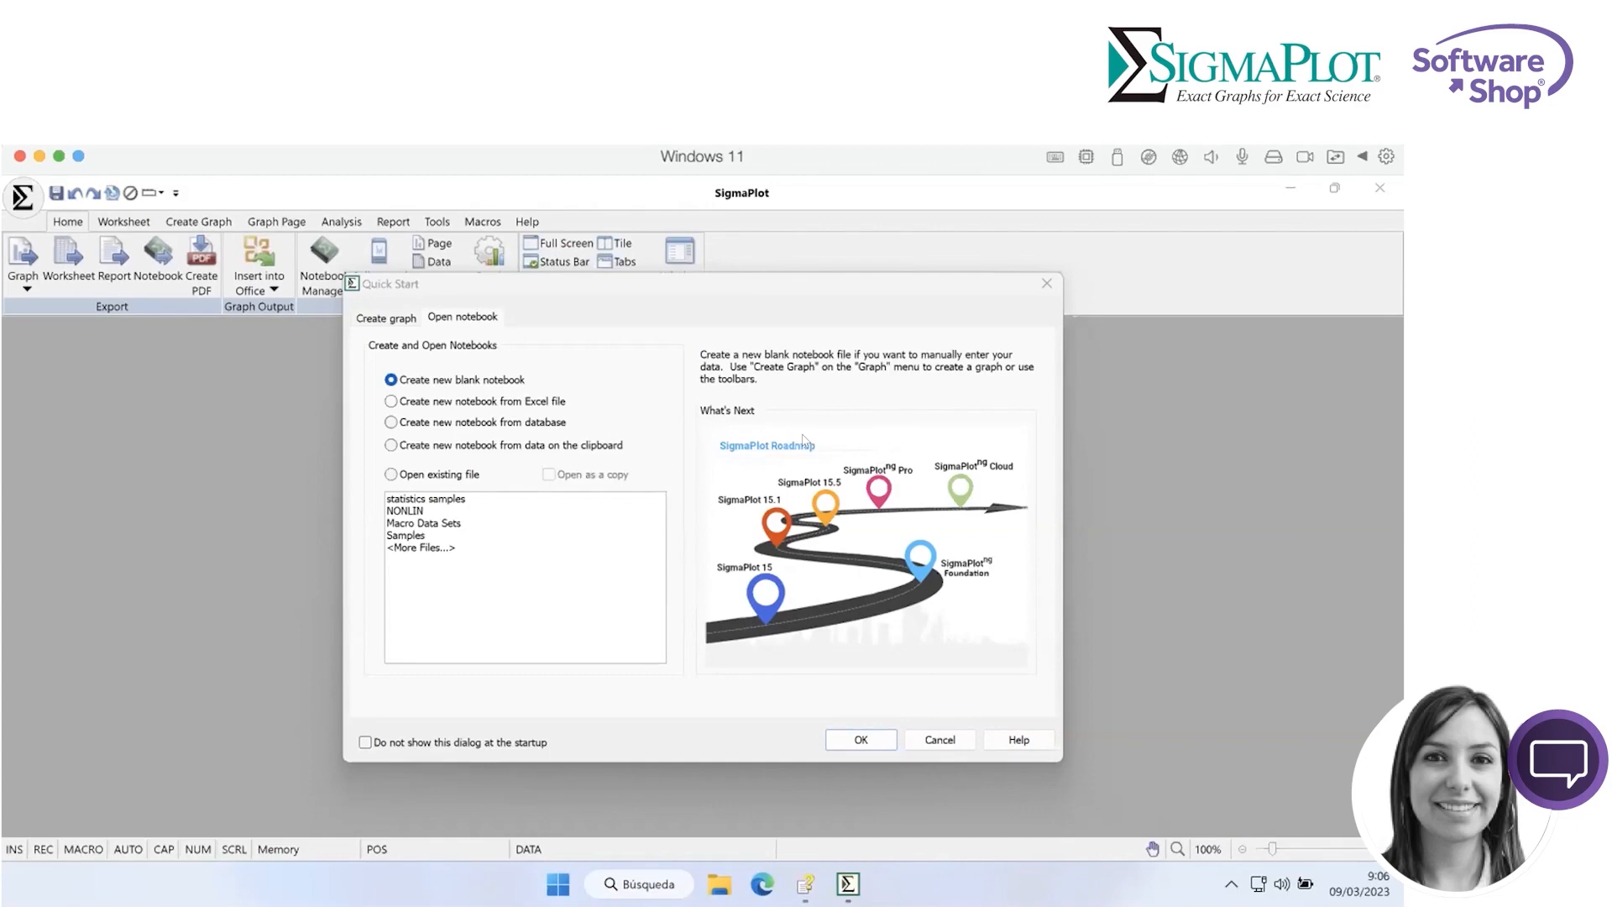
- Create a new blank notebook from the Quick Start dialog, leaving the dialog enabled at startup
{"action": "left_click", "coordinate": [393, 323]}
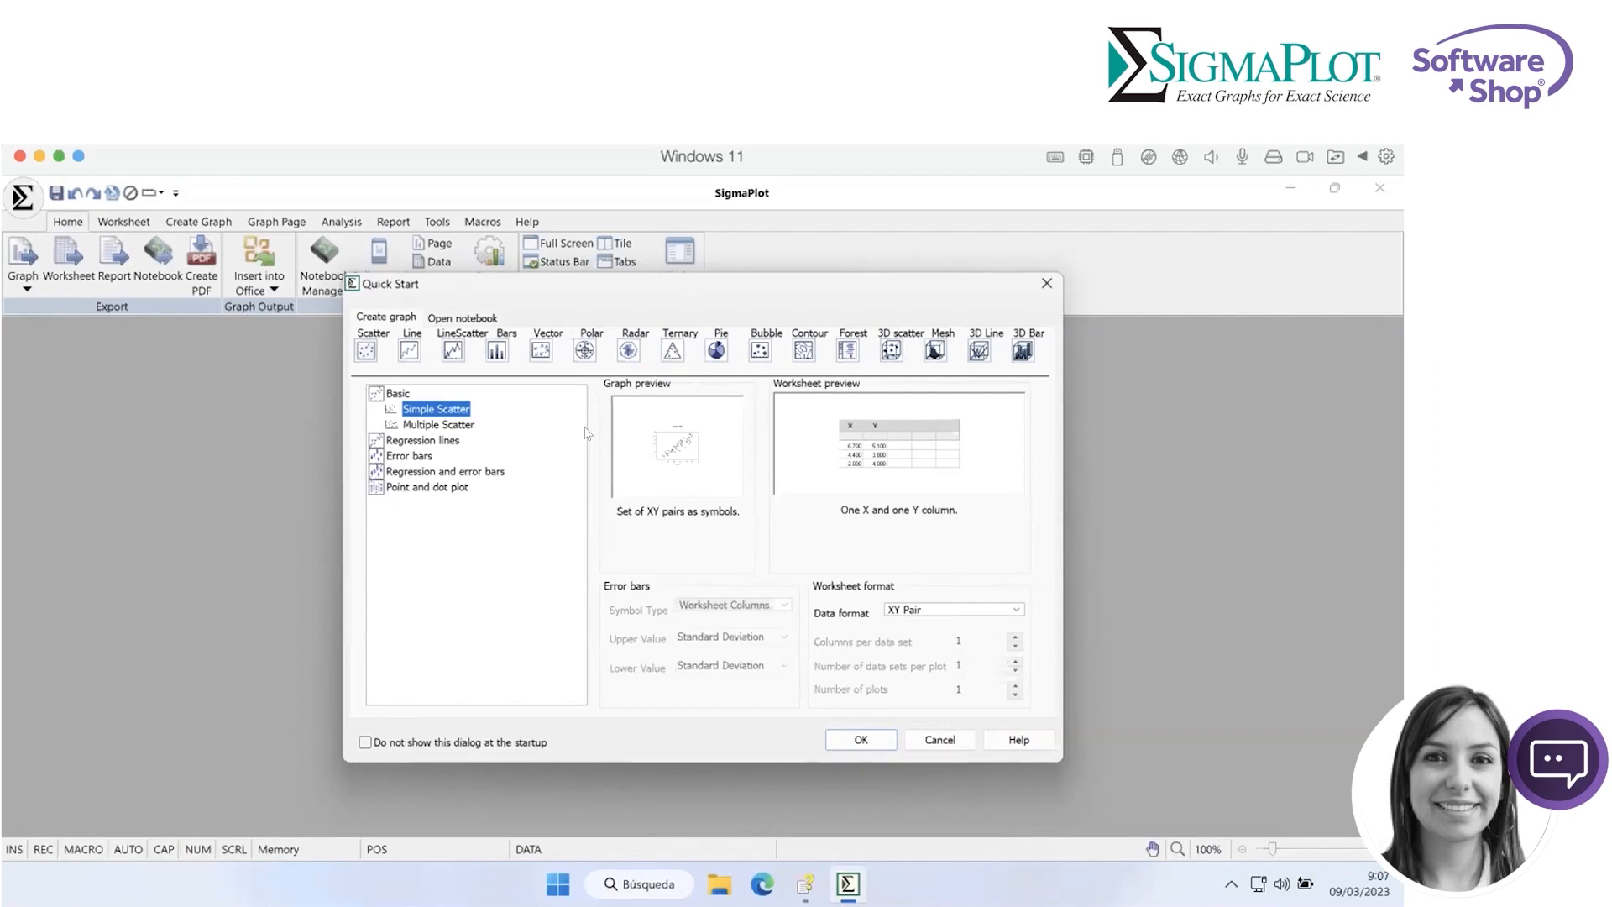
{"action": "left_click", "coordinate": [462, 319]}
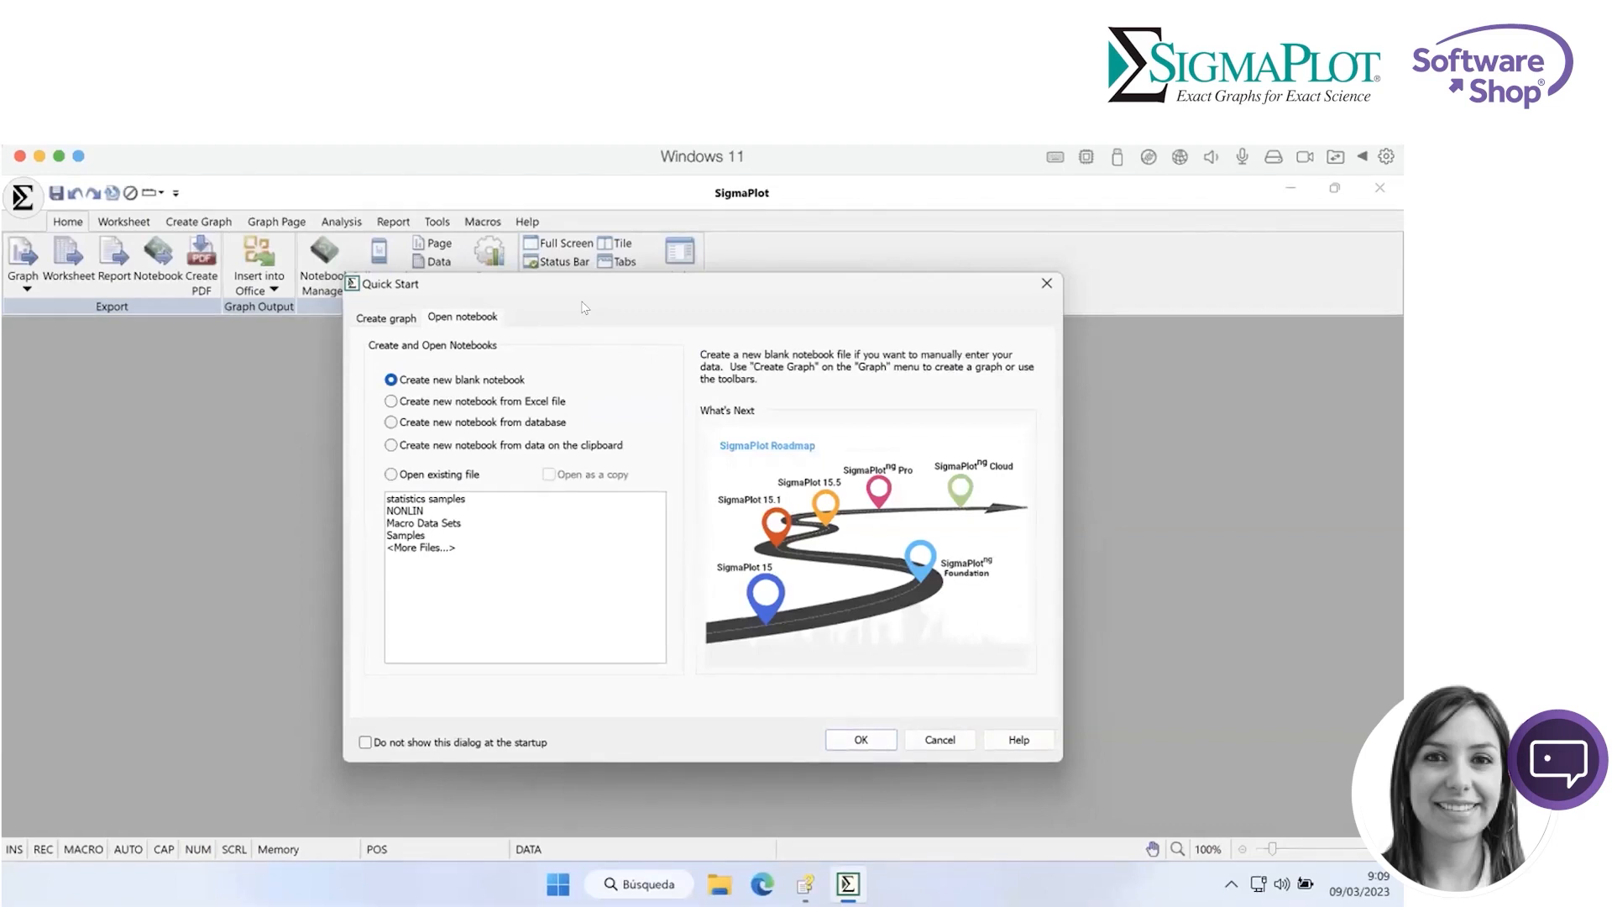
{"action": "left_click", "coordinate": [366, 742]}
{"action": "left_click", "coordinate": [365, 742]}
{"action": "left_click", "coordinate": [876, 740]}
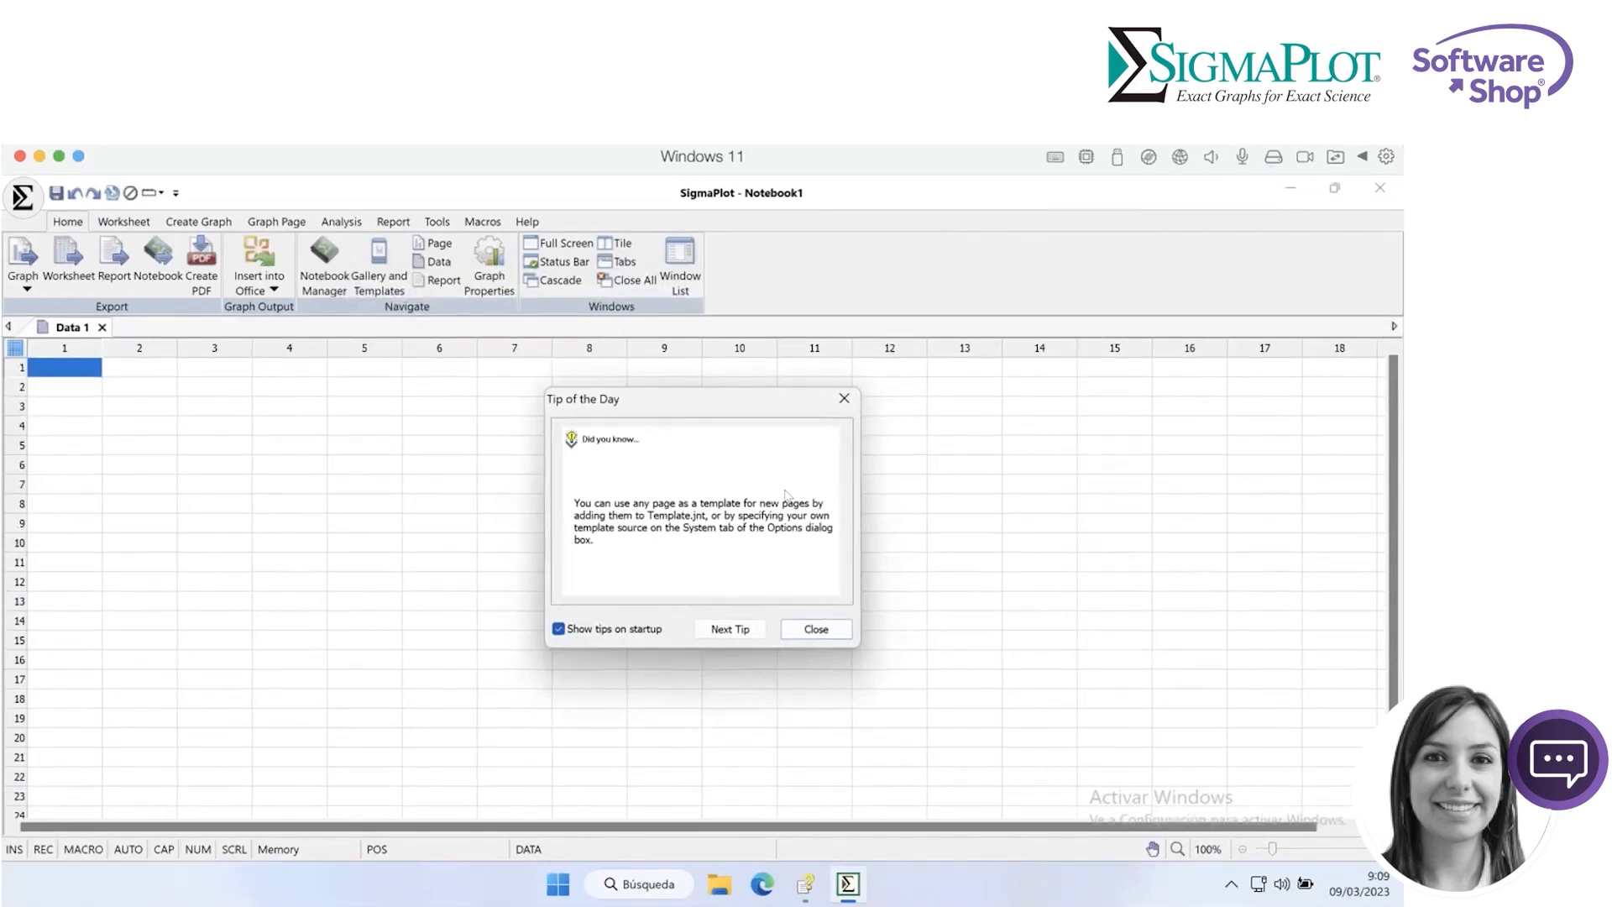
- Page through three more tips of the day and dismiss the tip window
{"action": "left_click", "coordinate": [729, 632]}
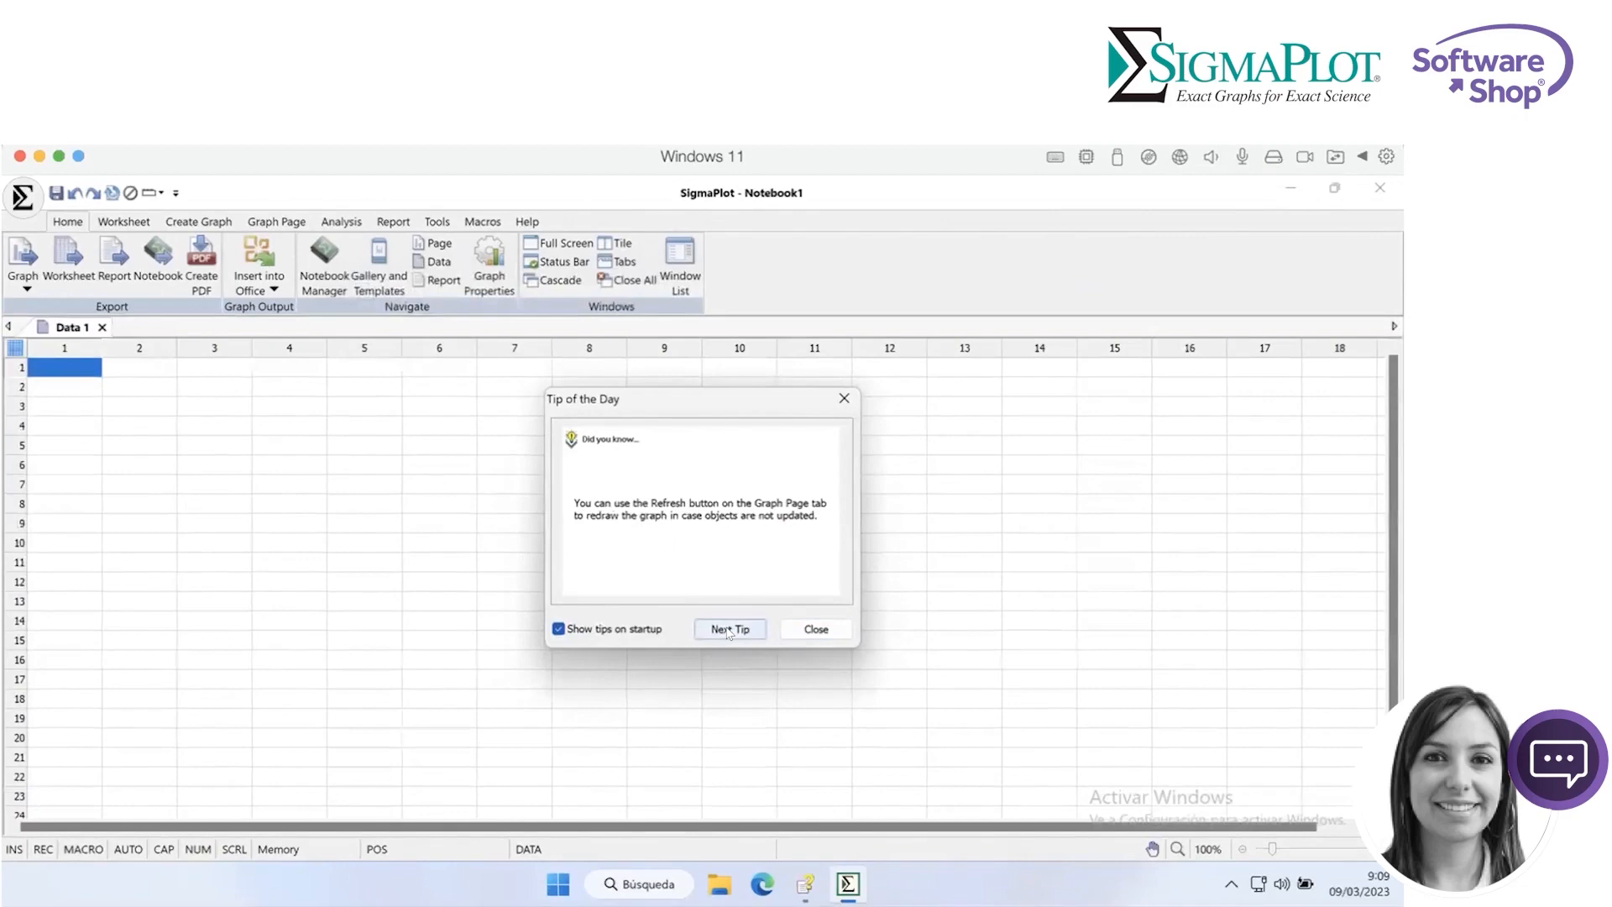
{"action": "left_click", "coordinate": [728, 632]}
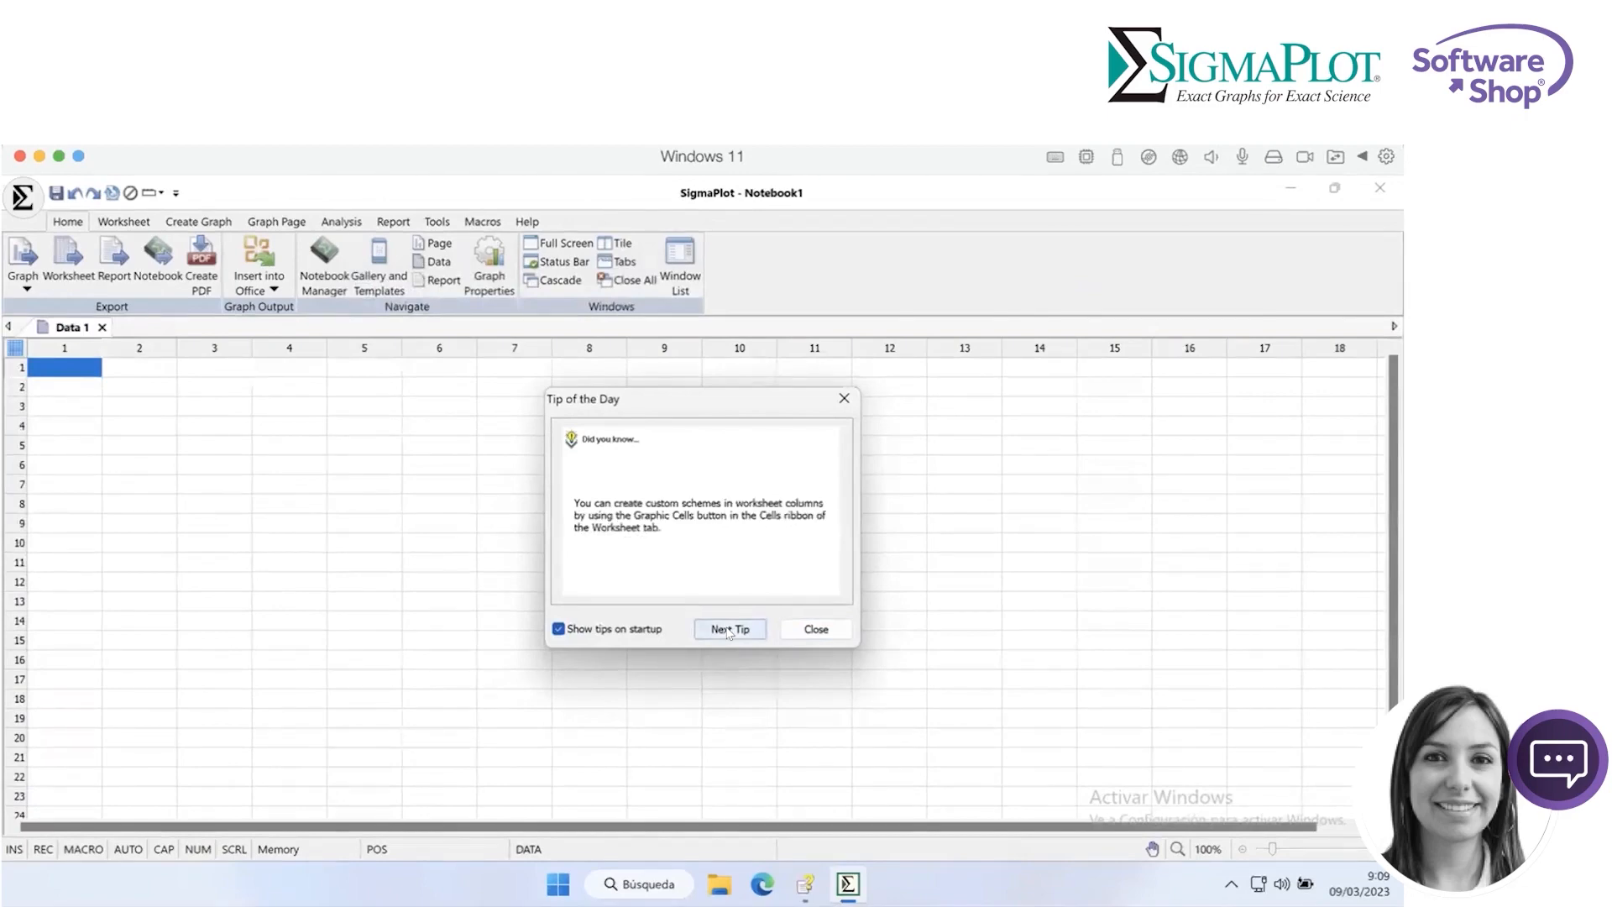
{"action": "left_click", "coordinate": [728, 631]}
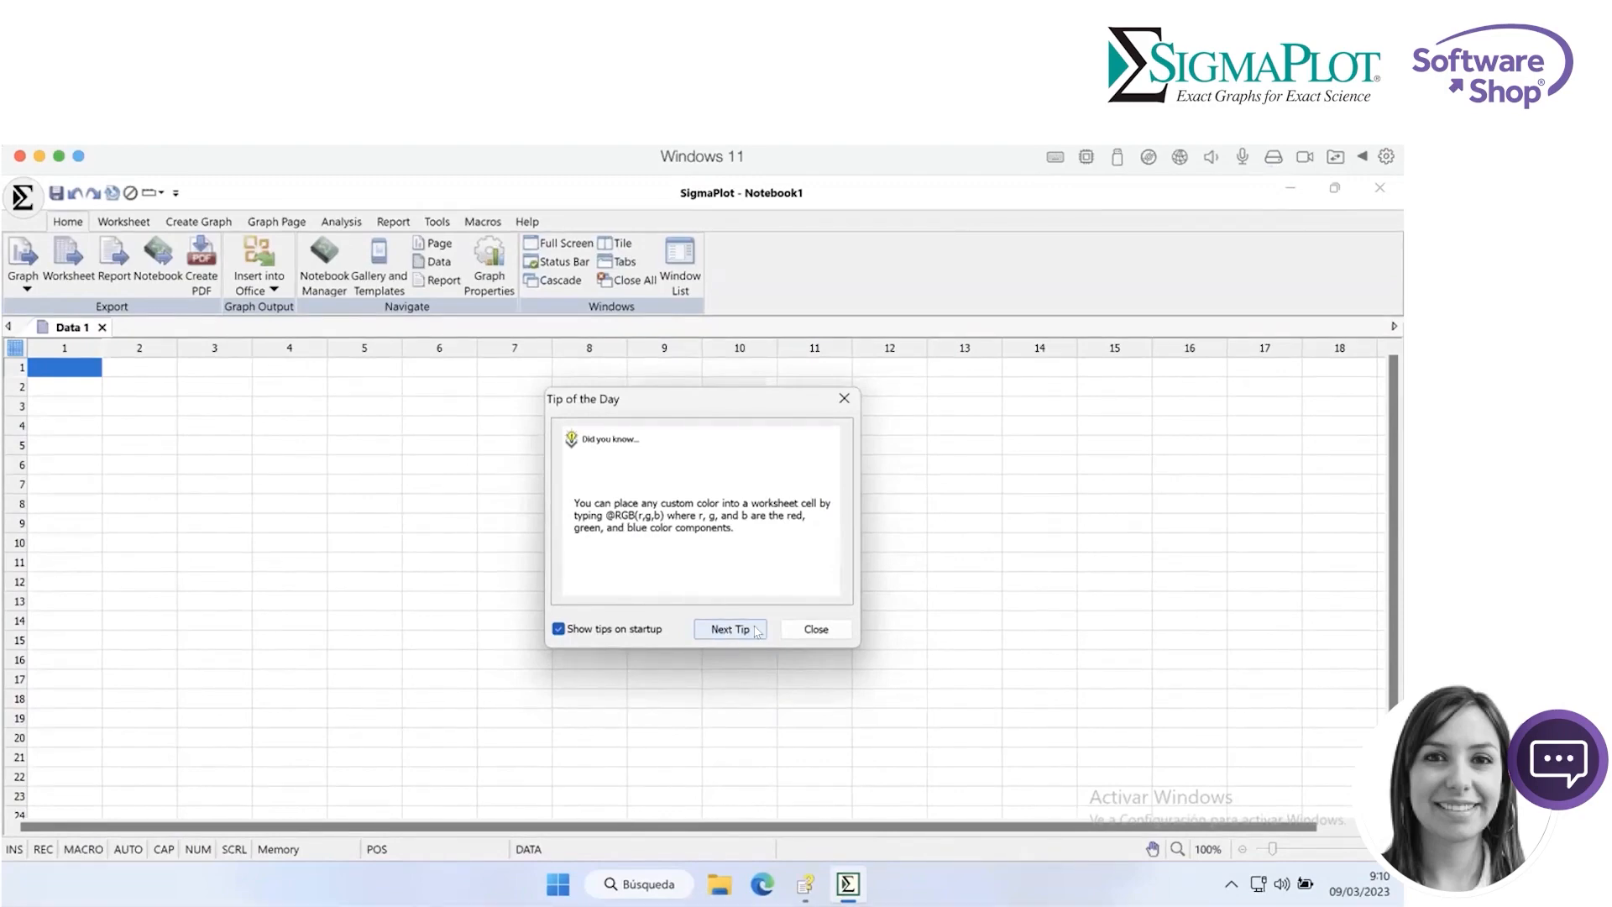
{"action": "left_click", "coordinate": [799, 630]}
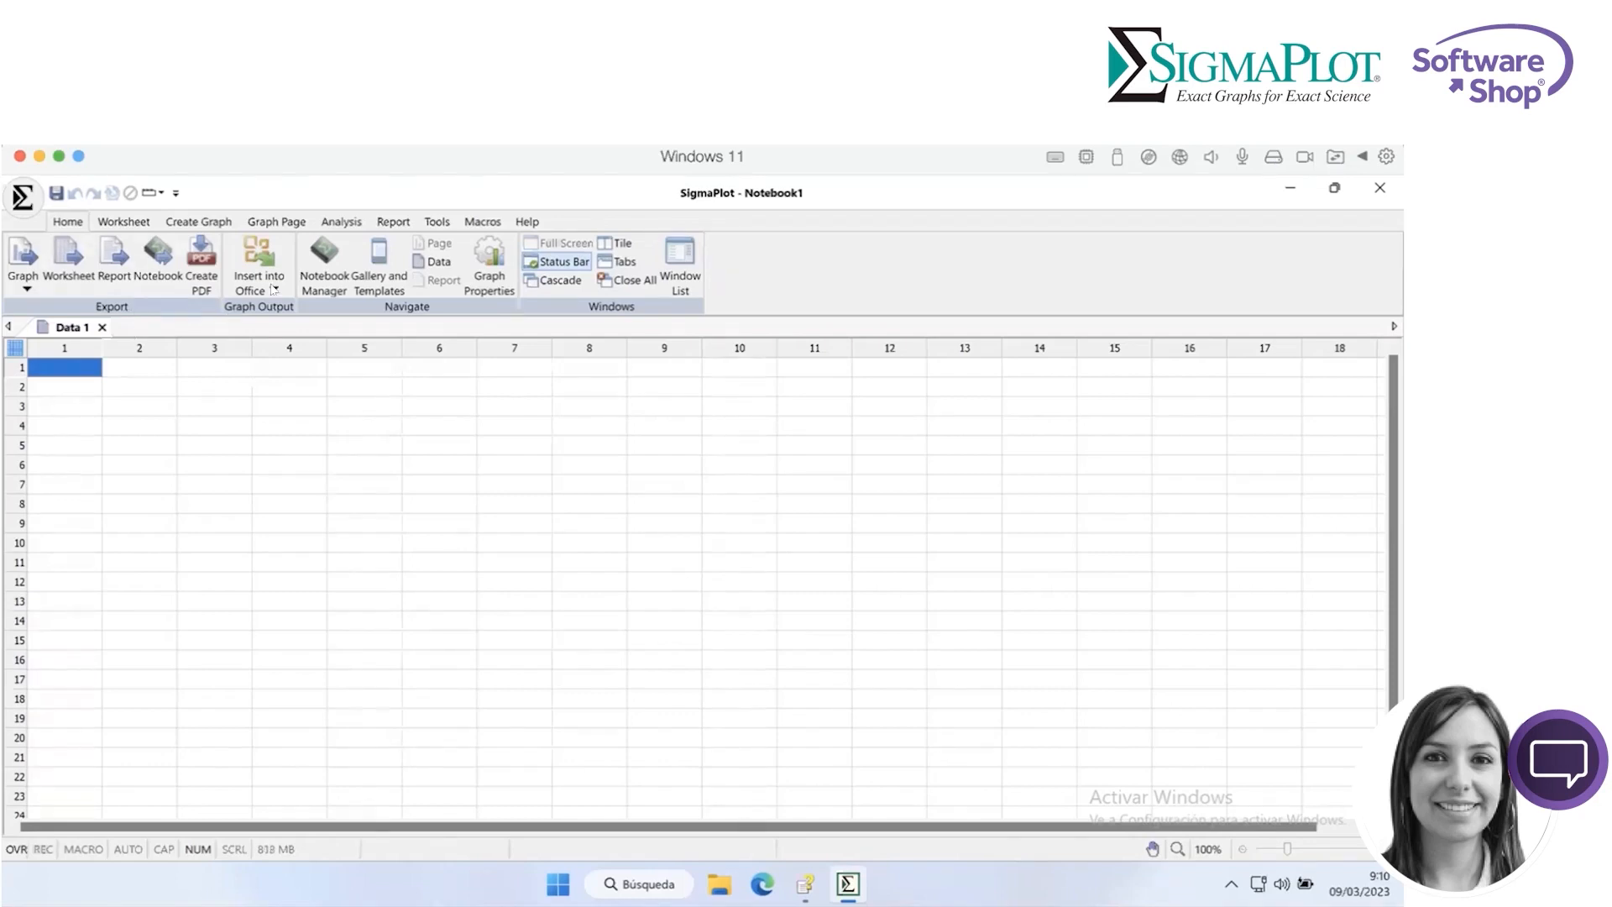
- Show the Notebook Manager with the Data 1 worksheet, and open the Graph Gallery with Range Bars selected
{"action": "left_click", "coordinate": [308, 258]}
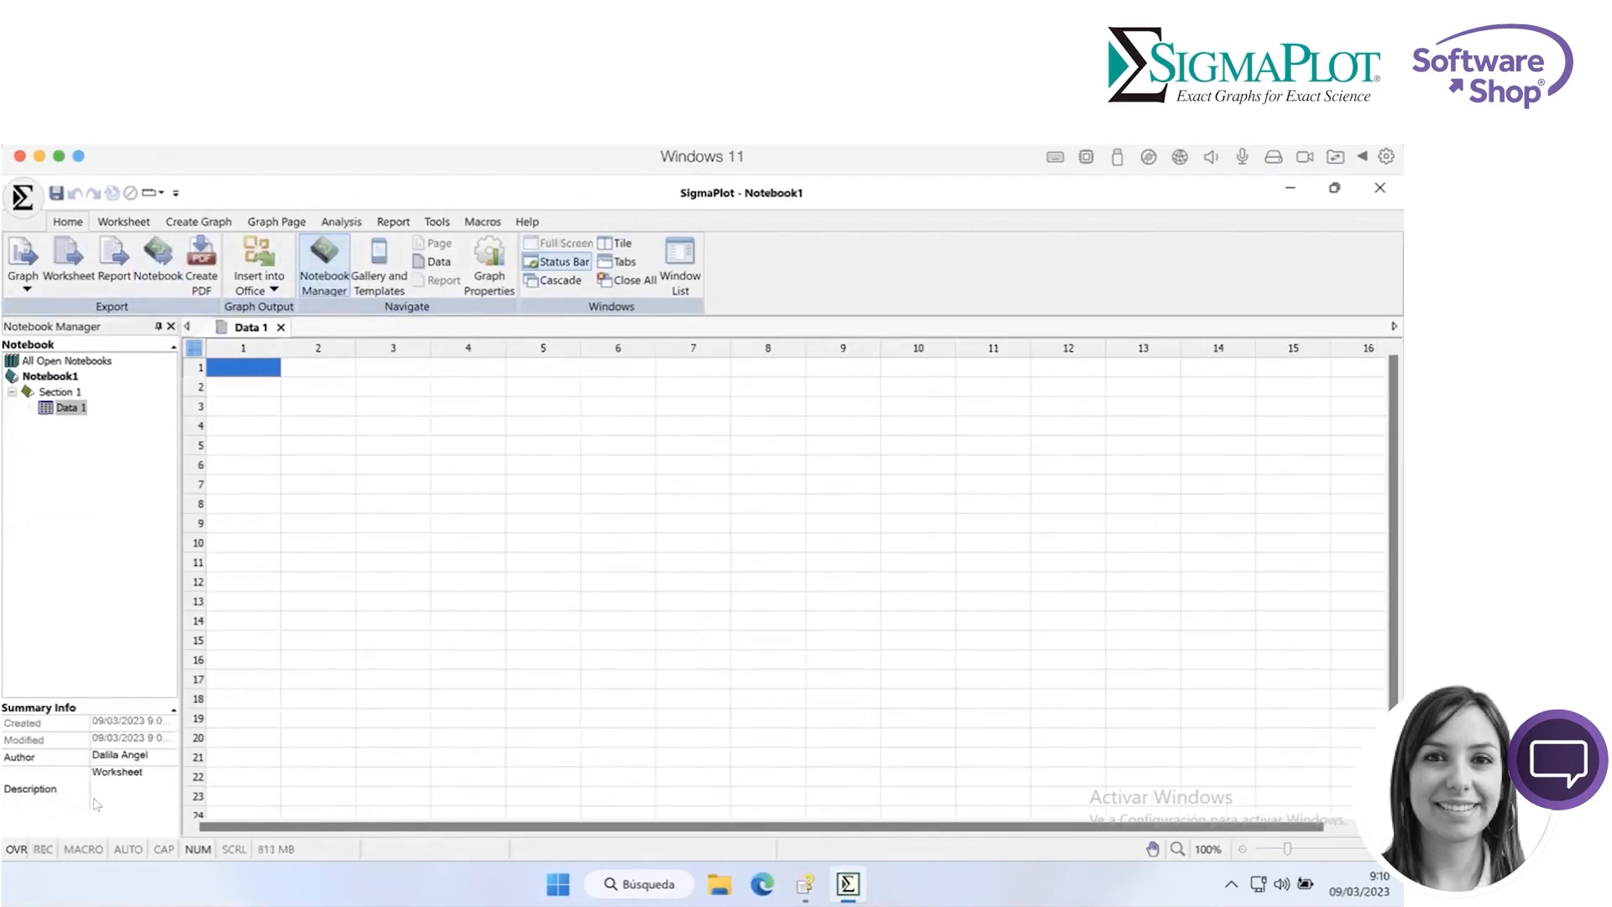
{"action": "left_click", "coordinate": [59, 380]}
{"action": "left_click", "coordinate": [69, 409]}
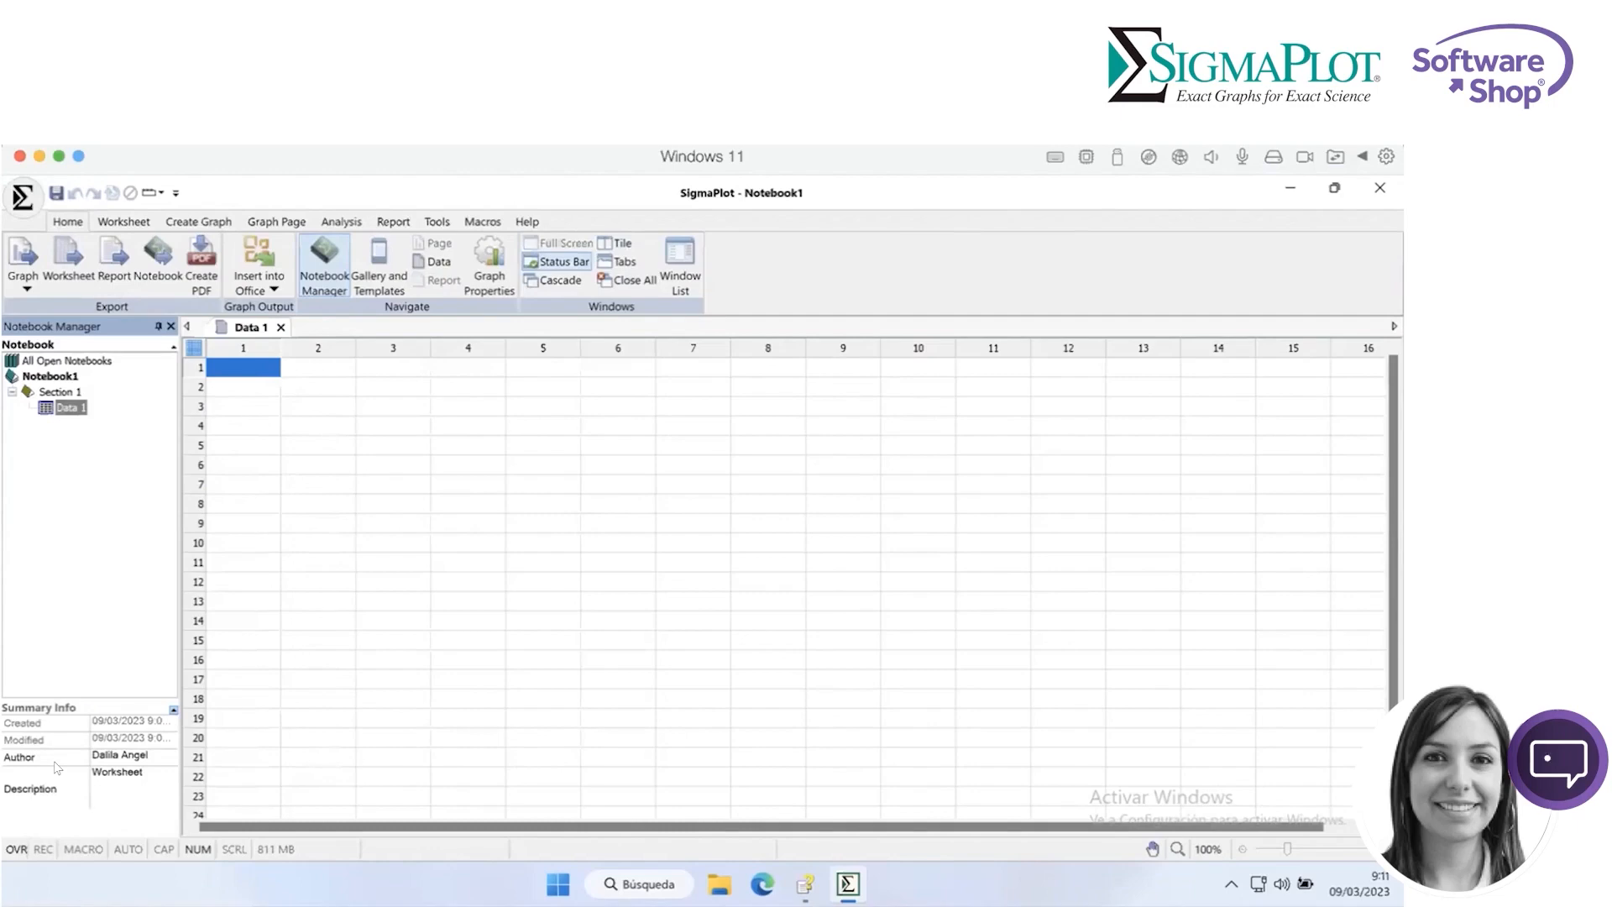
{"action": "left_click", "coordinate": [396, 271]}
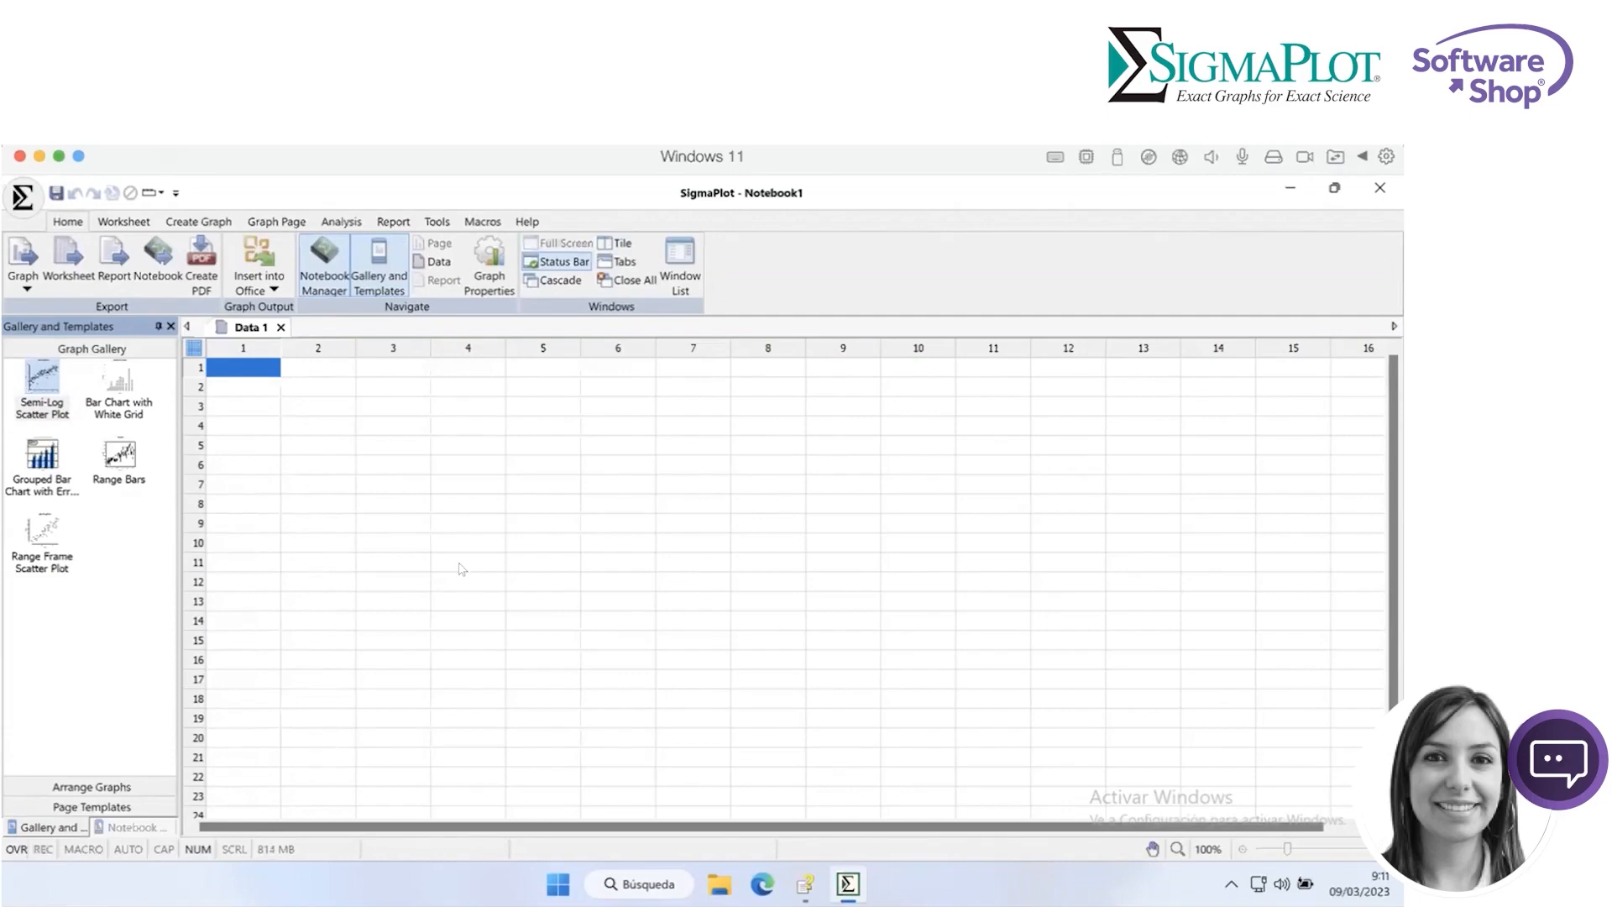
{"action": "left_click", "coordinate": [130, 470]}
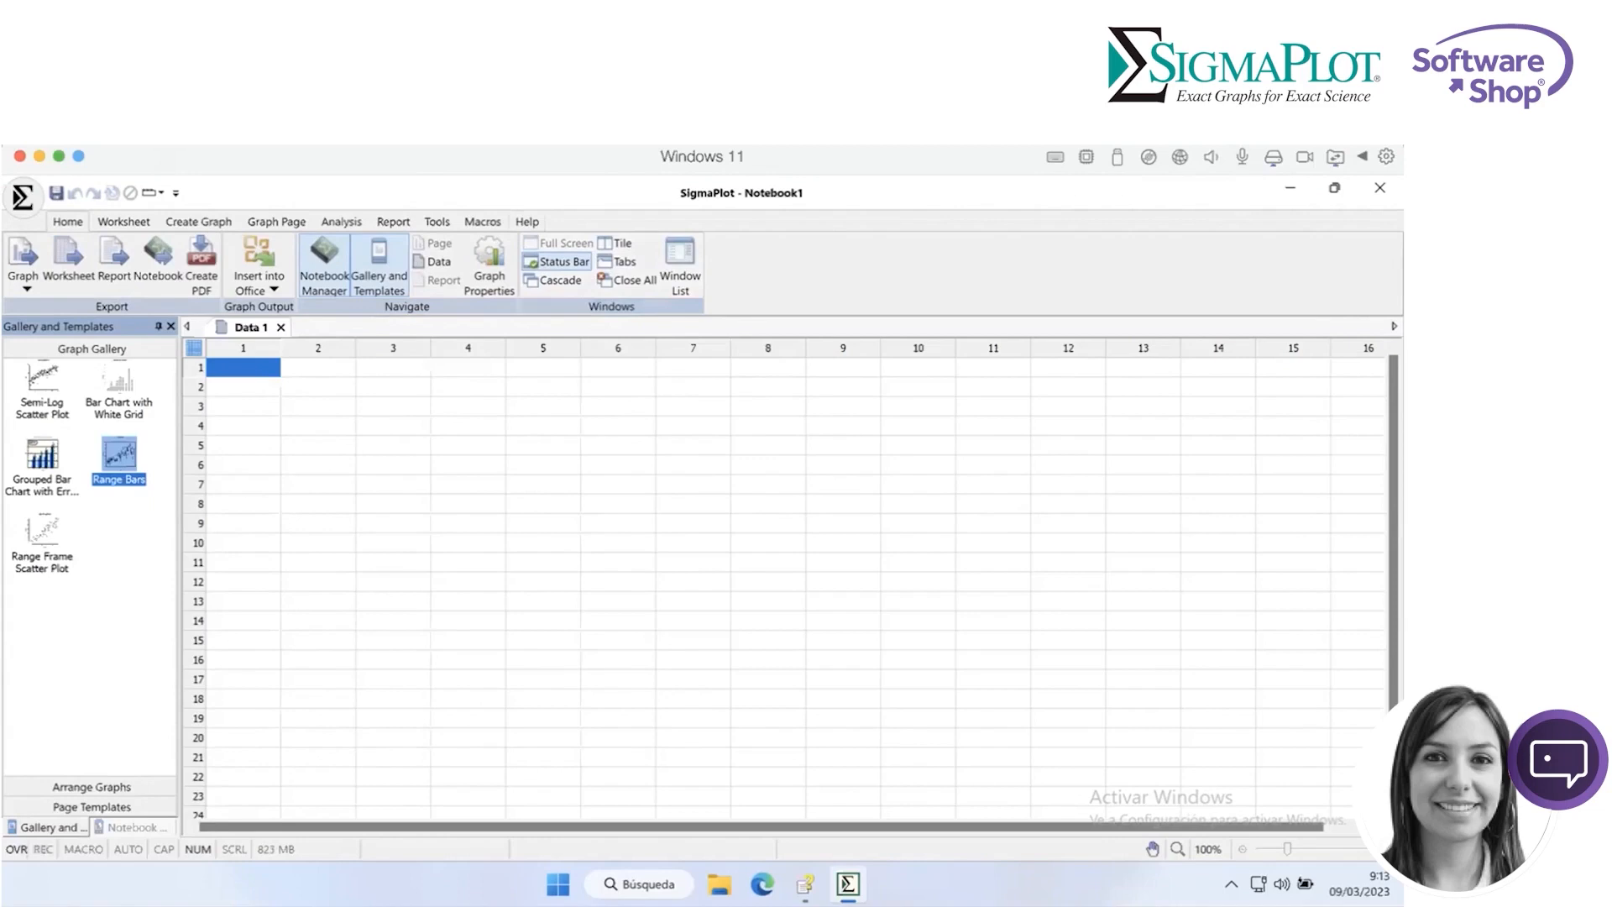
- Examine the available commands for graph creation, graph pages, analysis, reports, tools, macros and help
{"action": "left_click", "coordinate": [193, 221]}
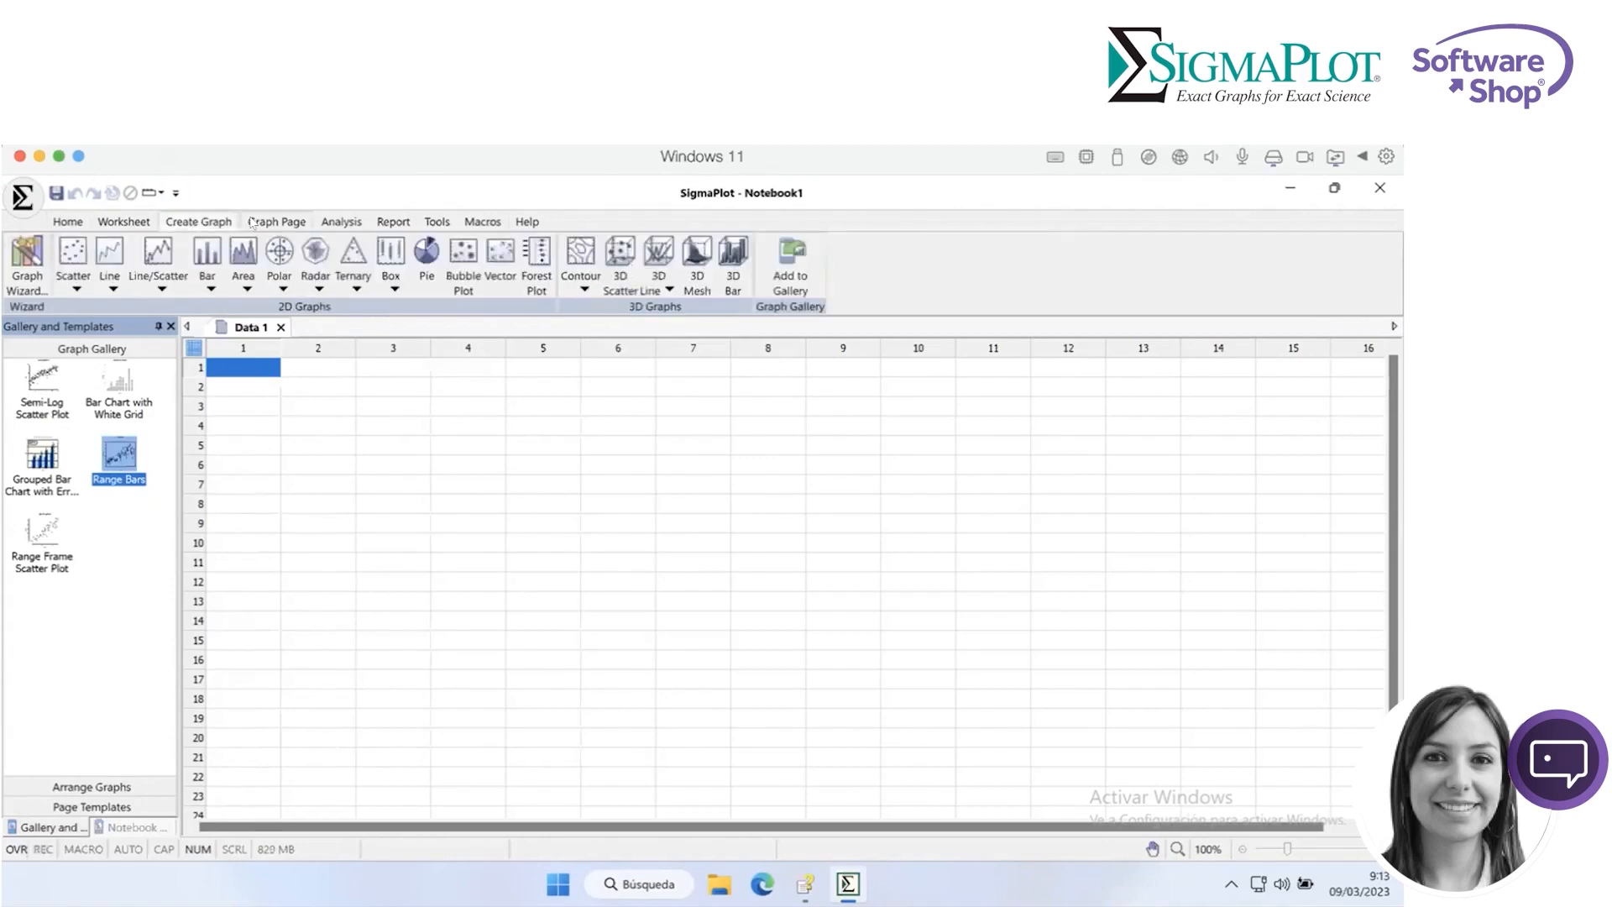
{"action": "left_click", "coordinate": [251, 221]}
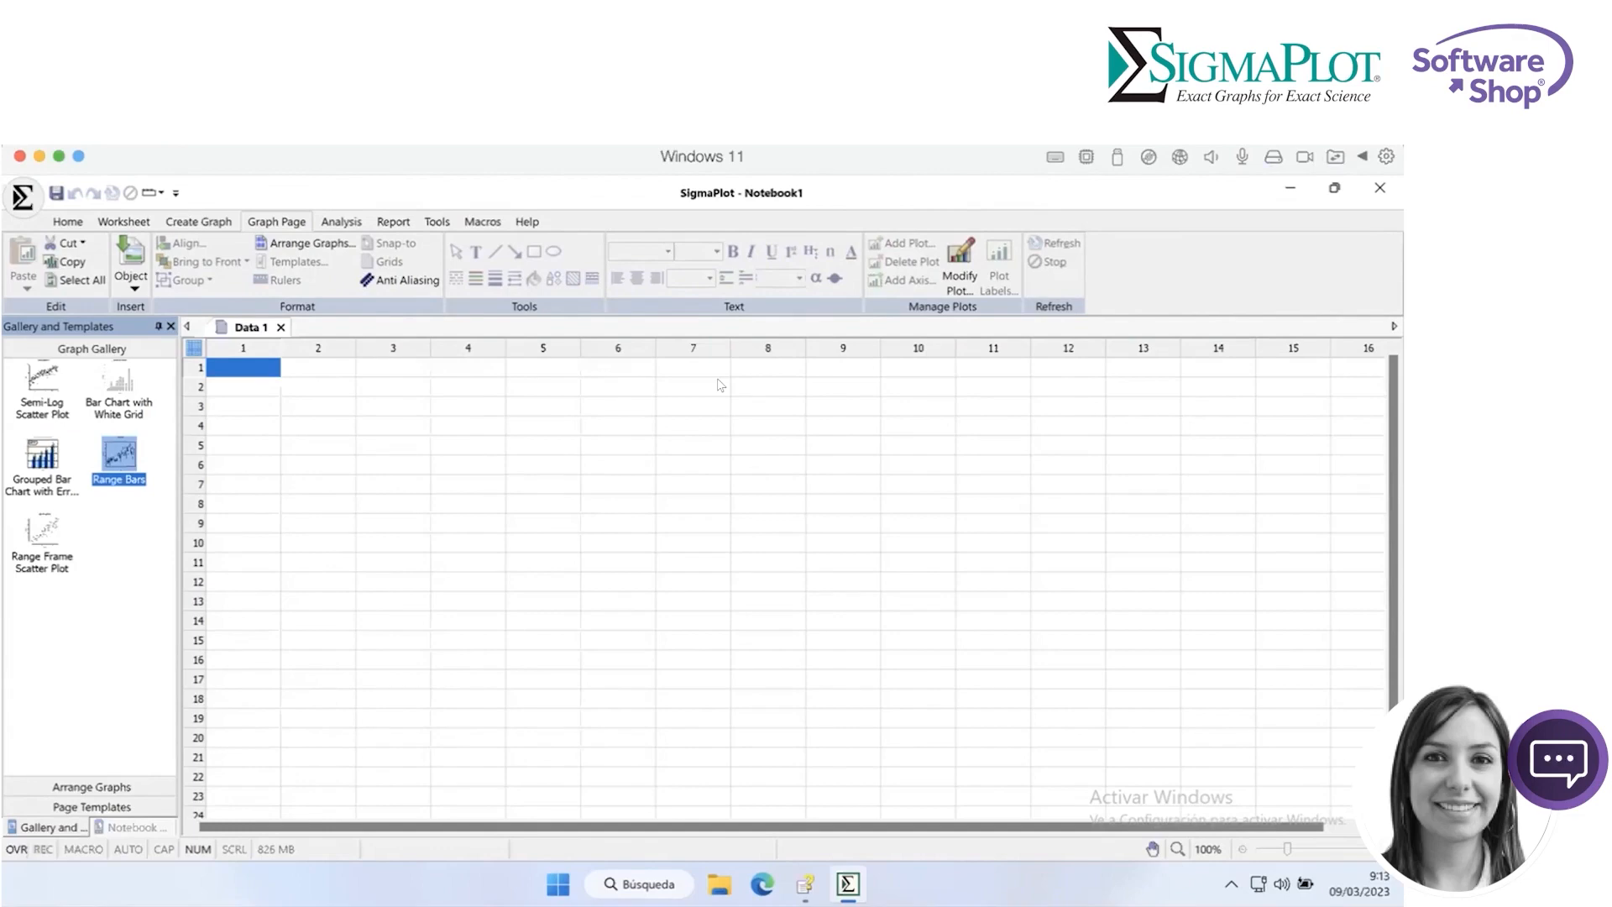
{"action": "left_click", "coordinate": [135, 288]}
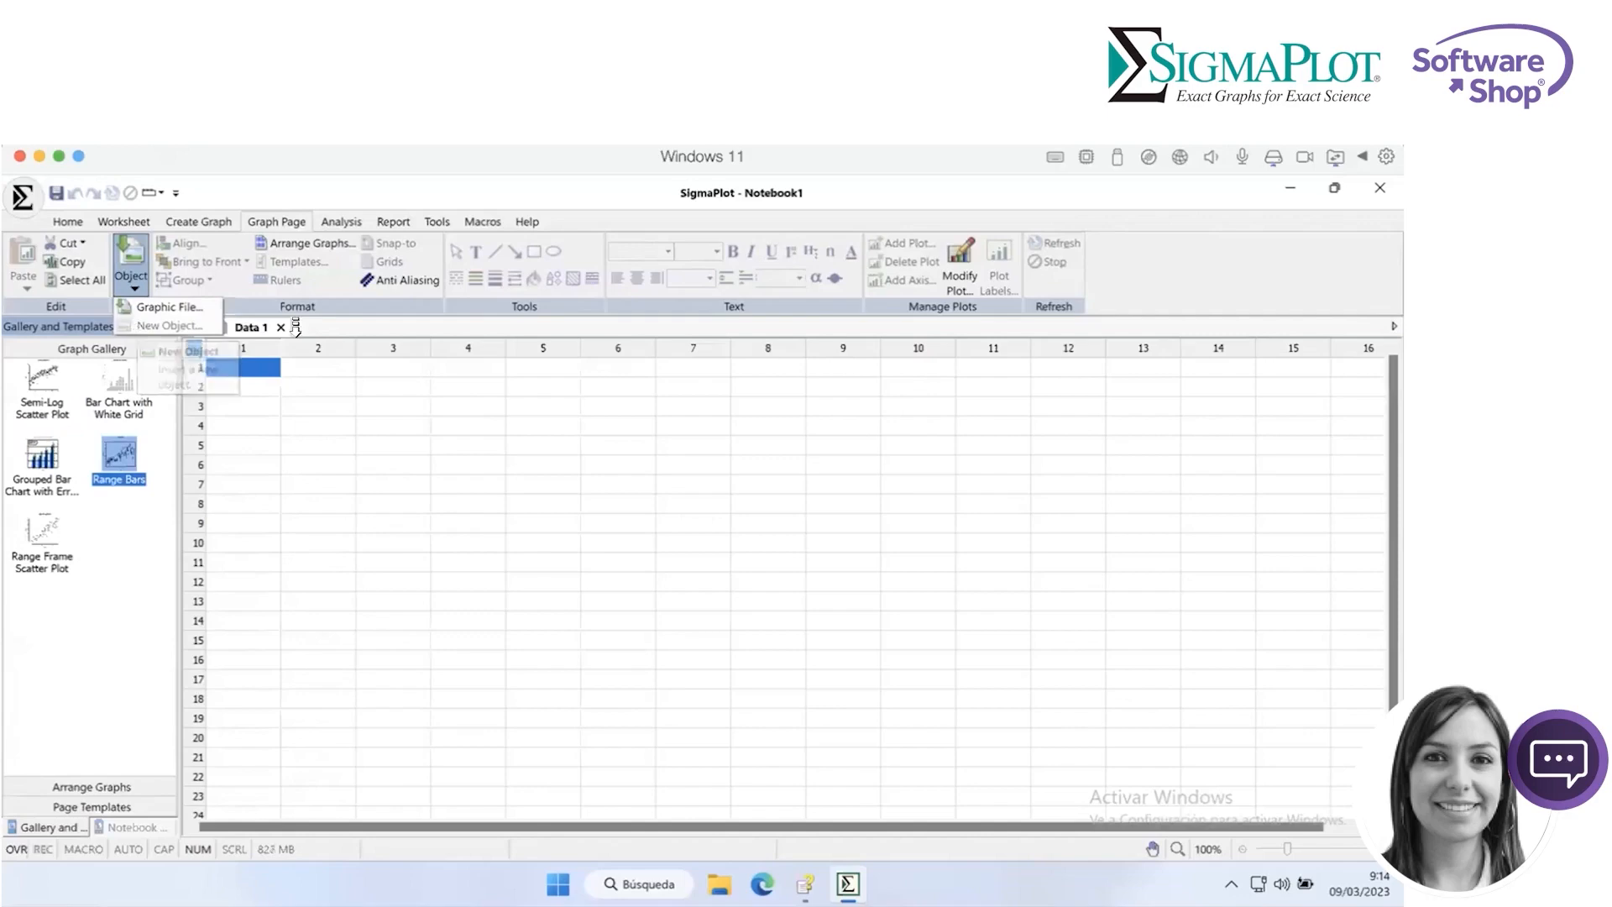
{"action": "left_click", "coordinate": [366, 380]}
{"action": "left_click", "coordinate": [348, 221]}
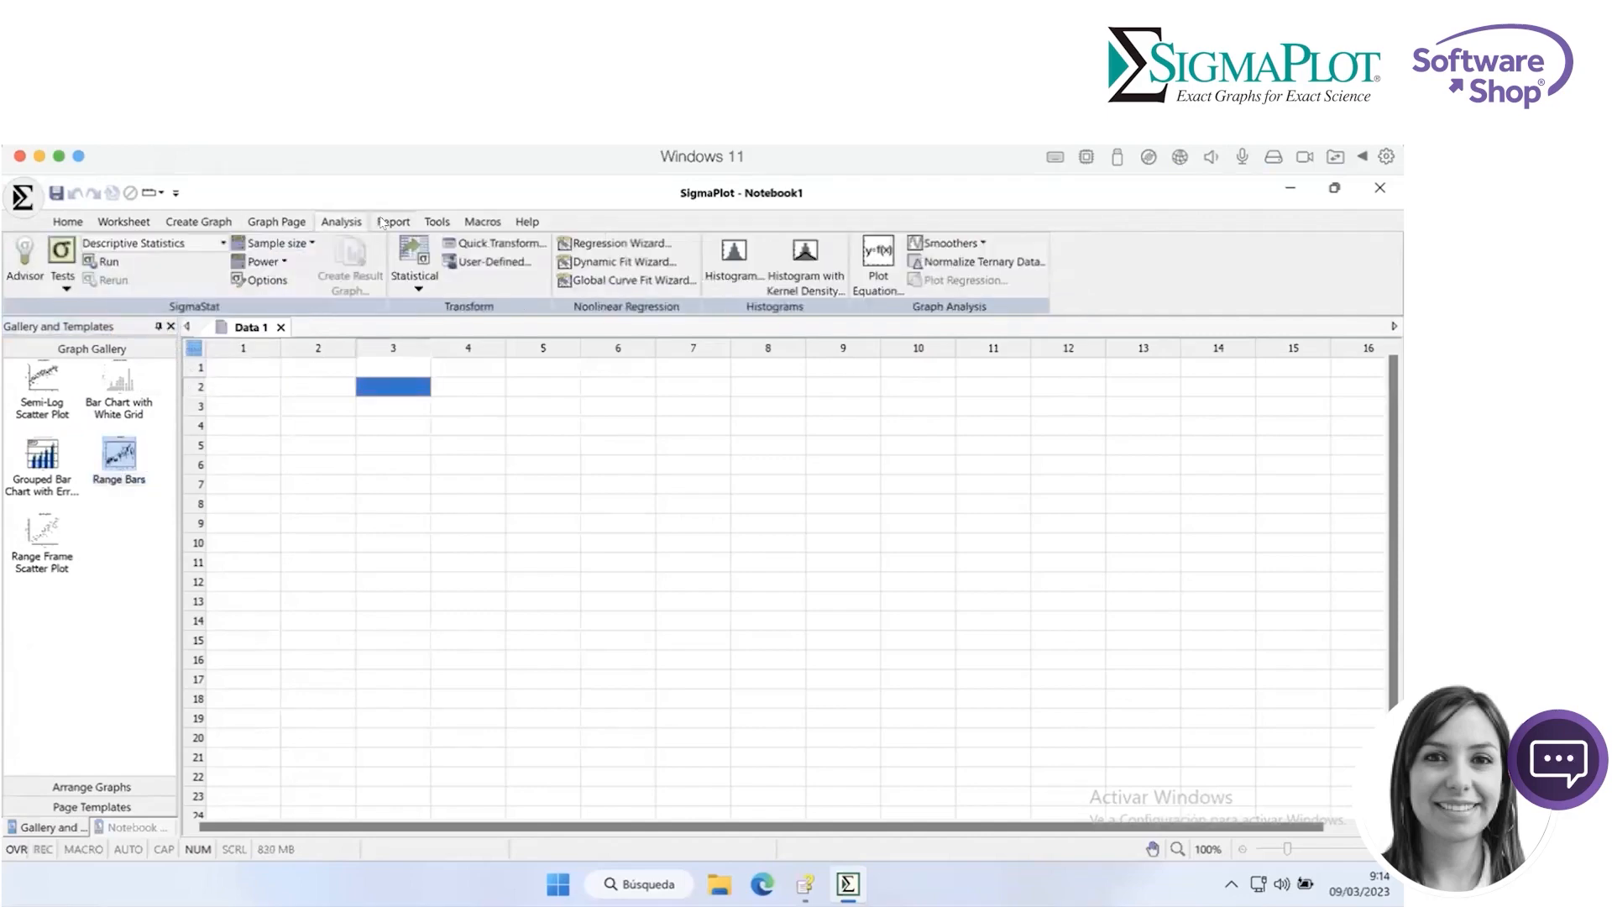
{"action": "left_click", "coordinate": [382, 222]}
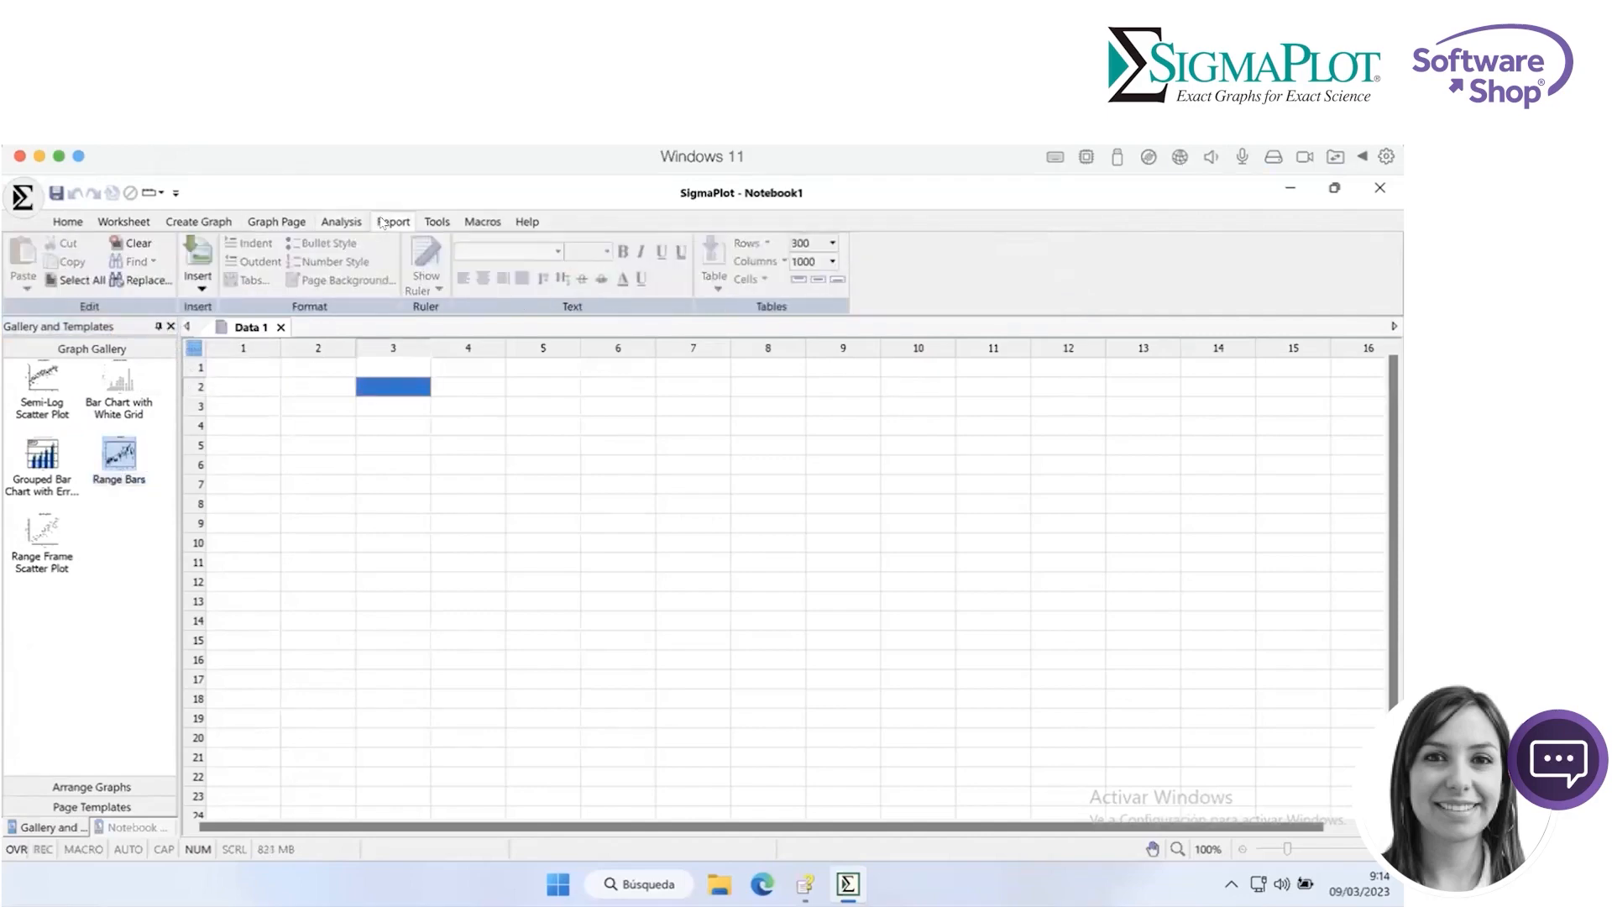
{"action": "left_click", "coordinate": [199, 286]}
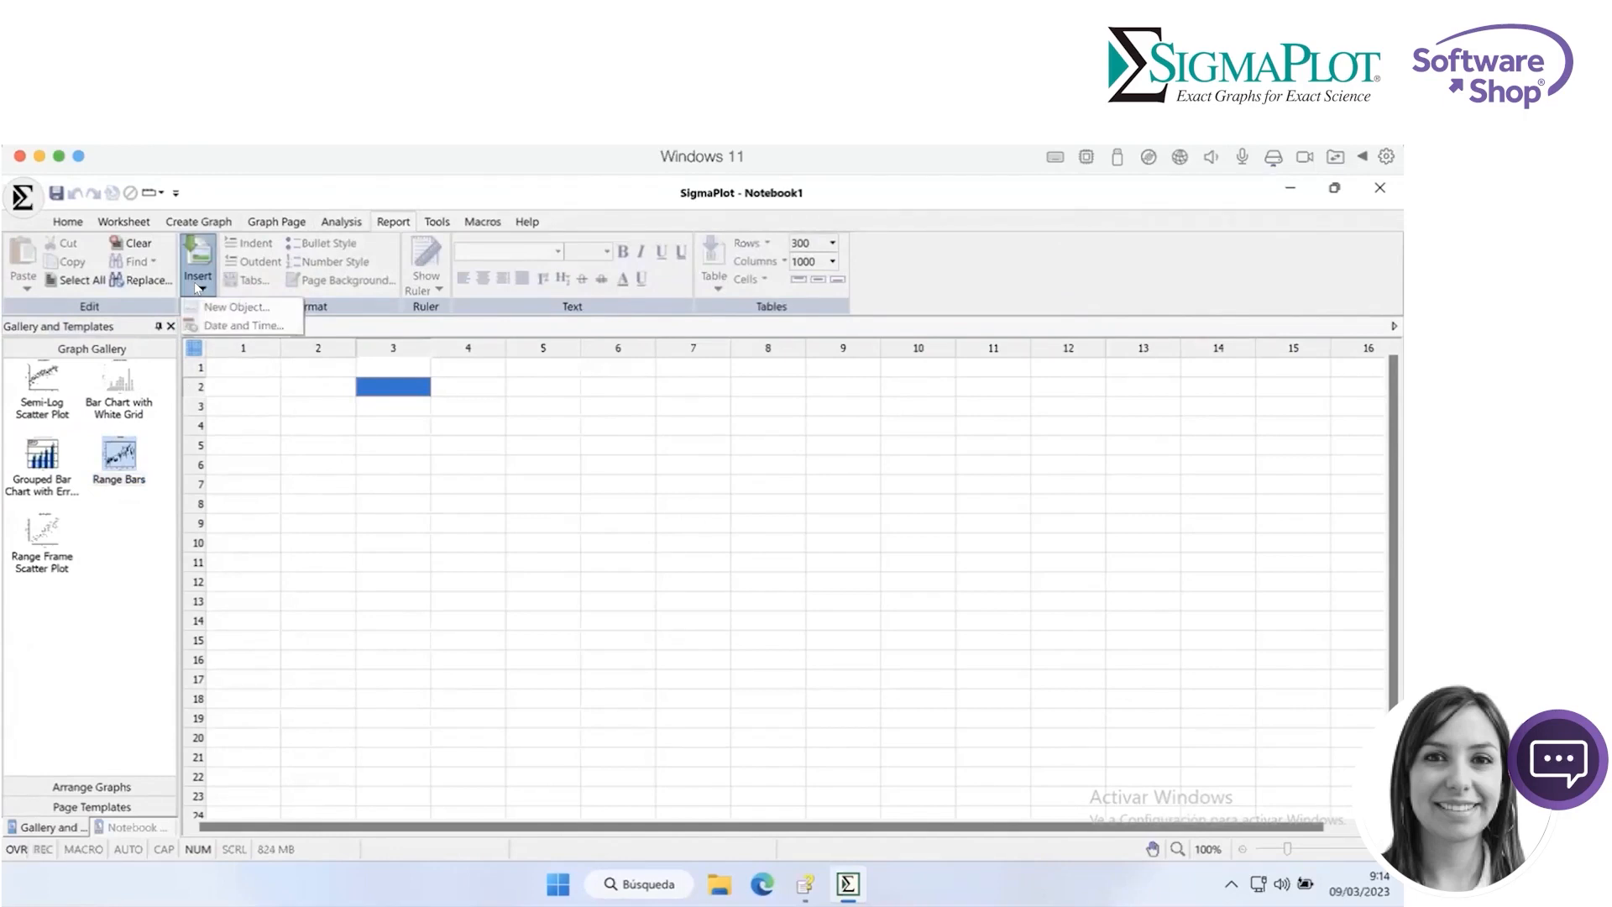
{"action": "left_click", "coordinate": [199, 217]}
{"action": "left_click", "coordinate": [199, 221]}
{"action": "left_click", "coordinate": [256, 225]}
{"action": "left_click", "coordinate": [330, 222]}
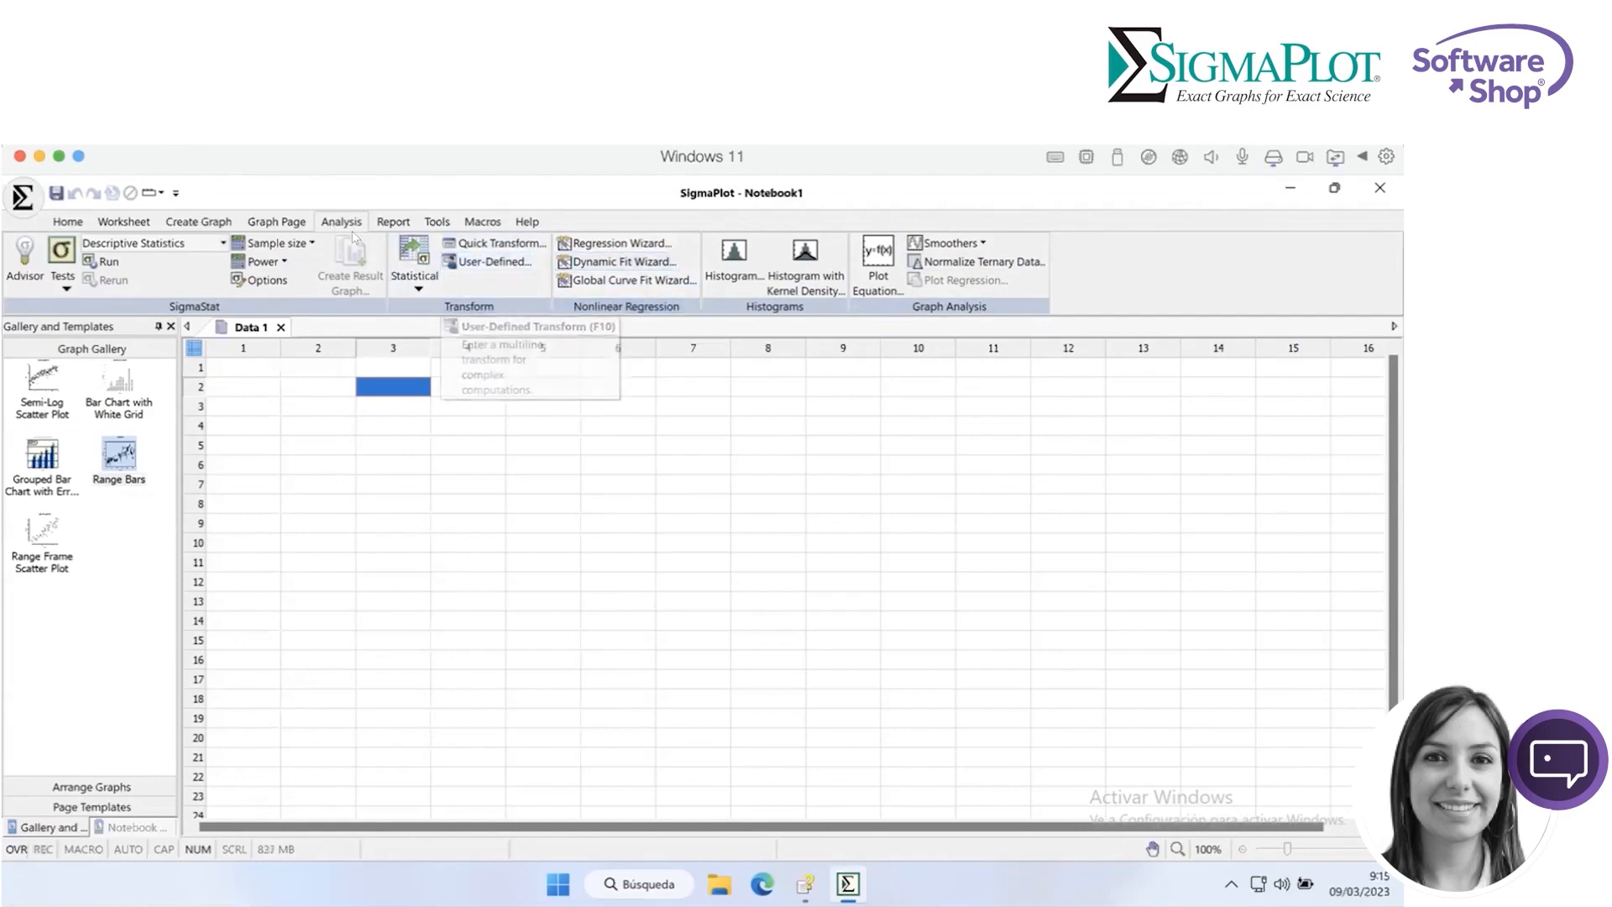
{"action": "left_click", "coordinate": [396, 223]}
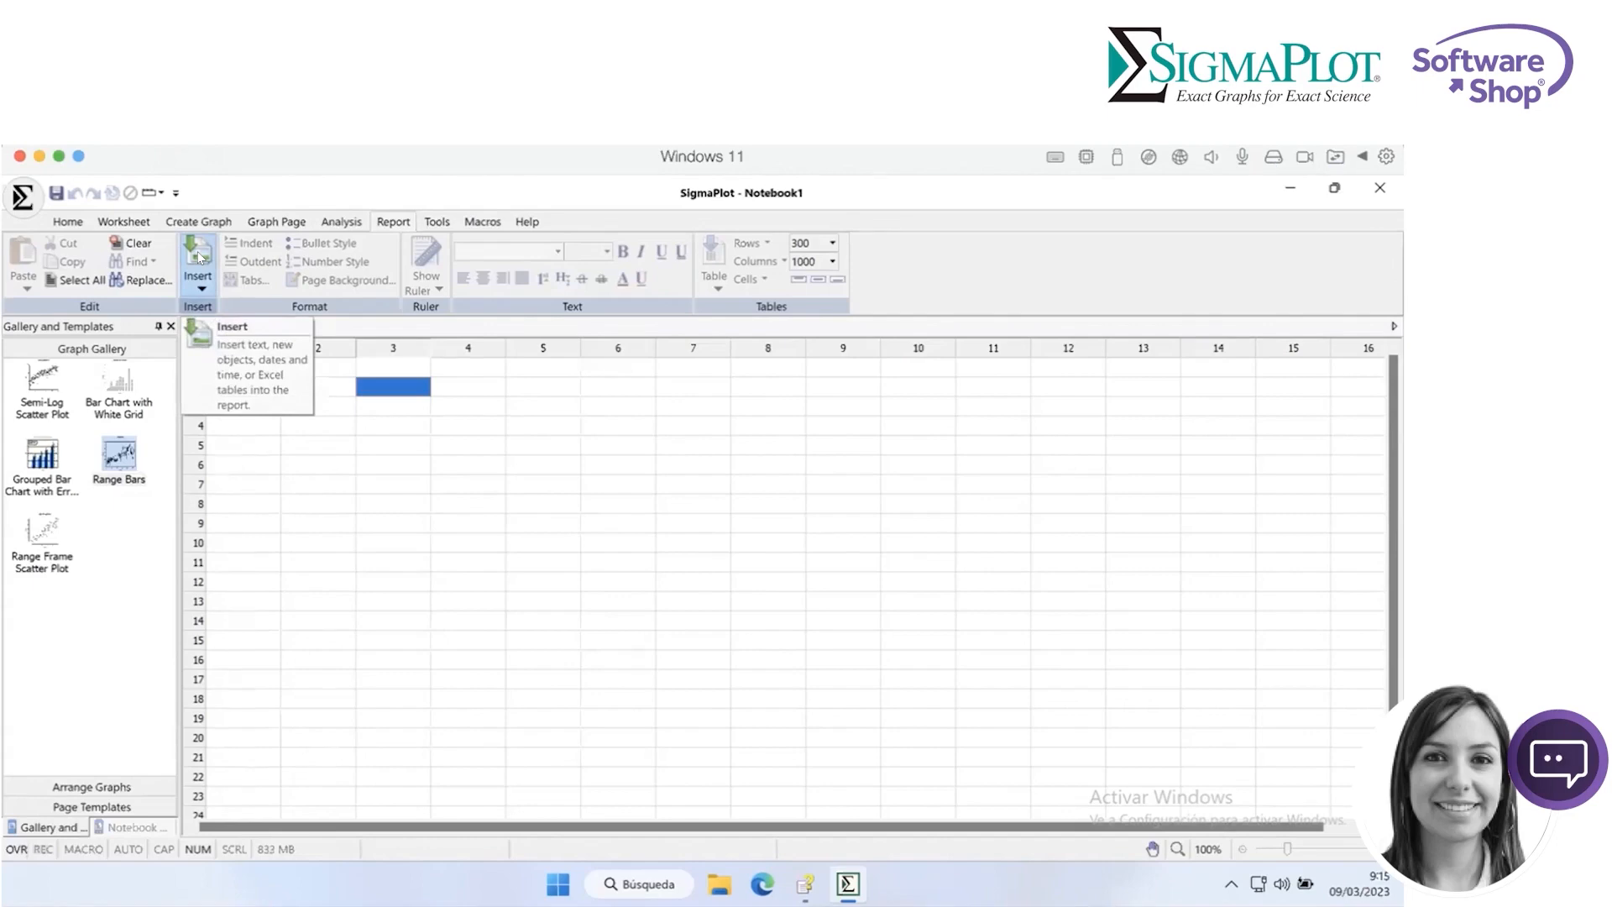
{"action": "left_click", "coordinate": [199, 288]}
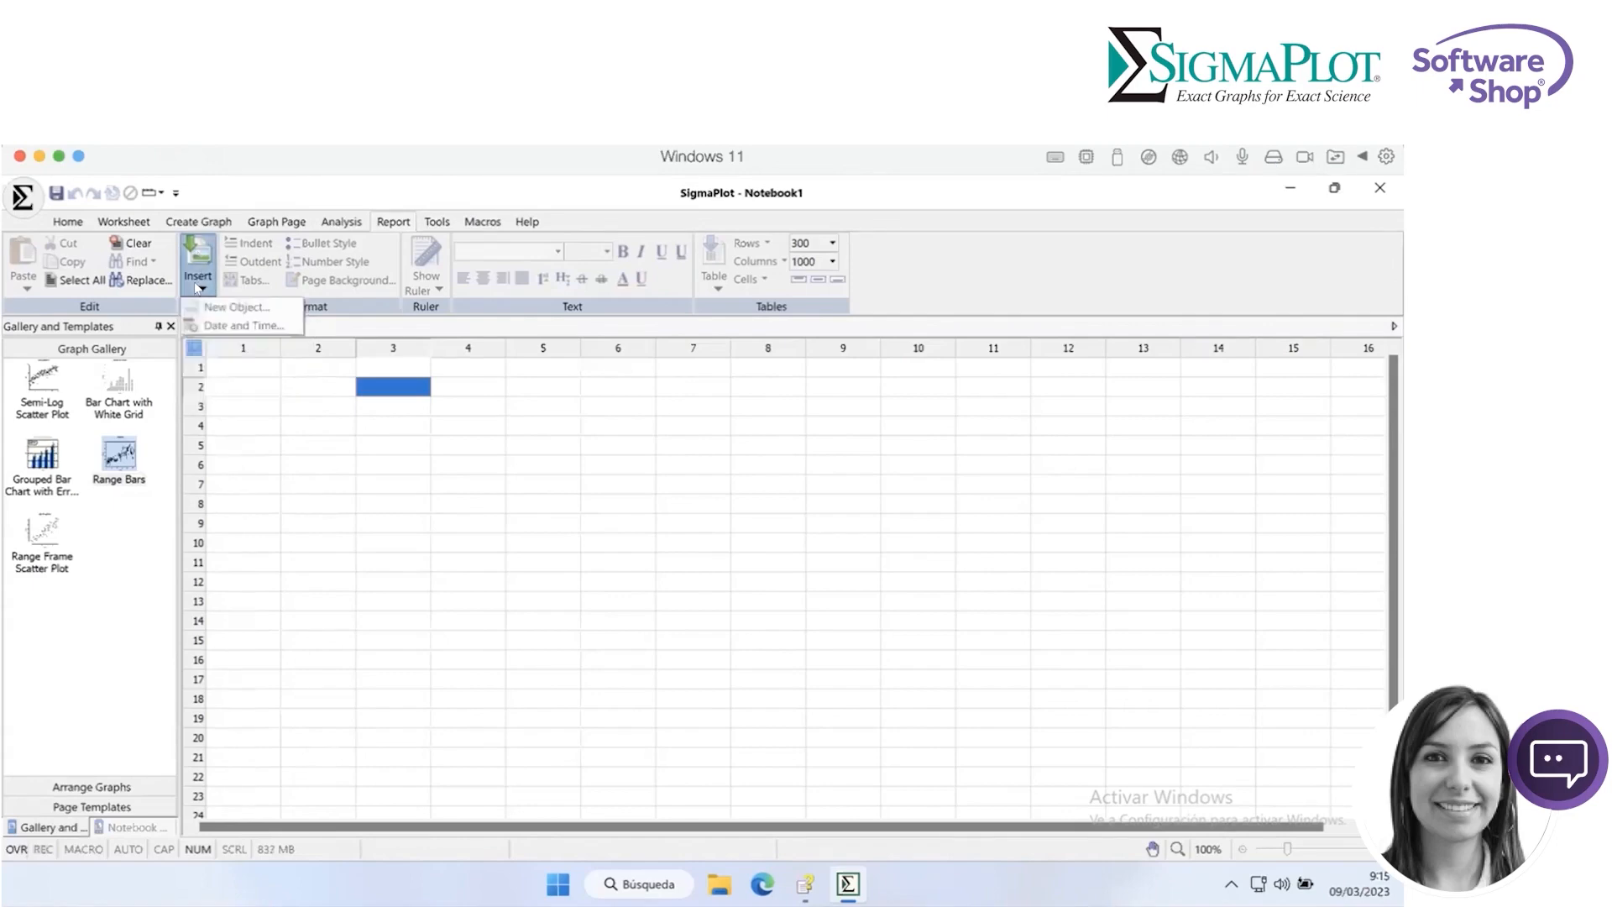
{"action": "left_click", "coordinate": [437, 222]}
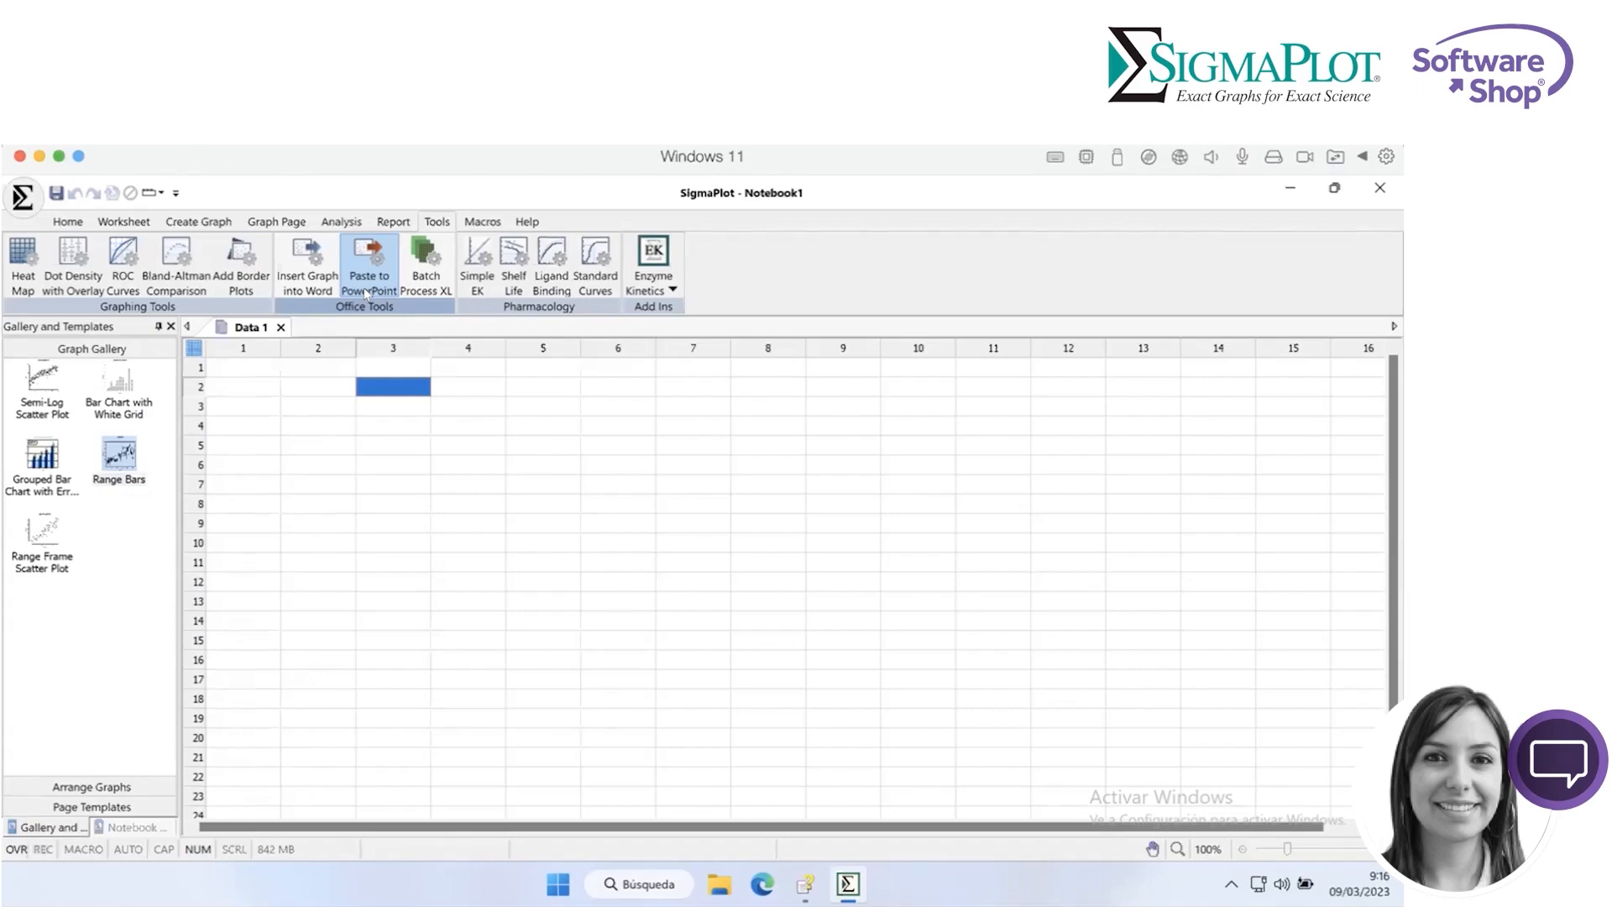
{"action": "left_click", "coordinate": [490, 223]}
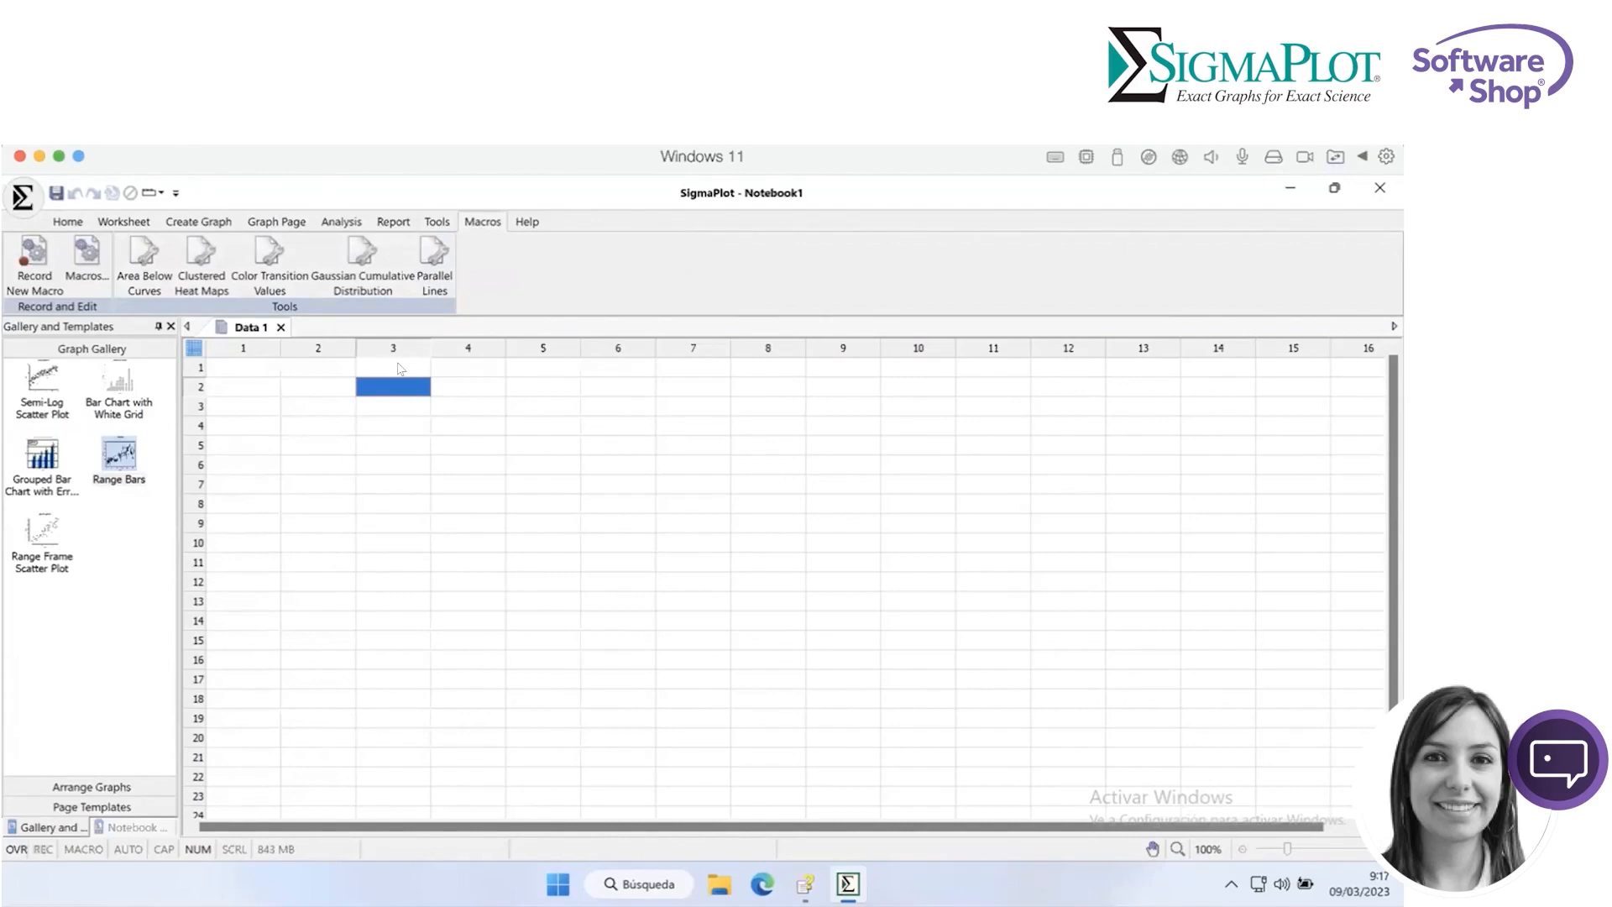
{"action": "left_click", "coordinate": [532, 221]}
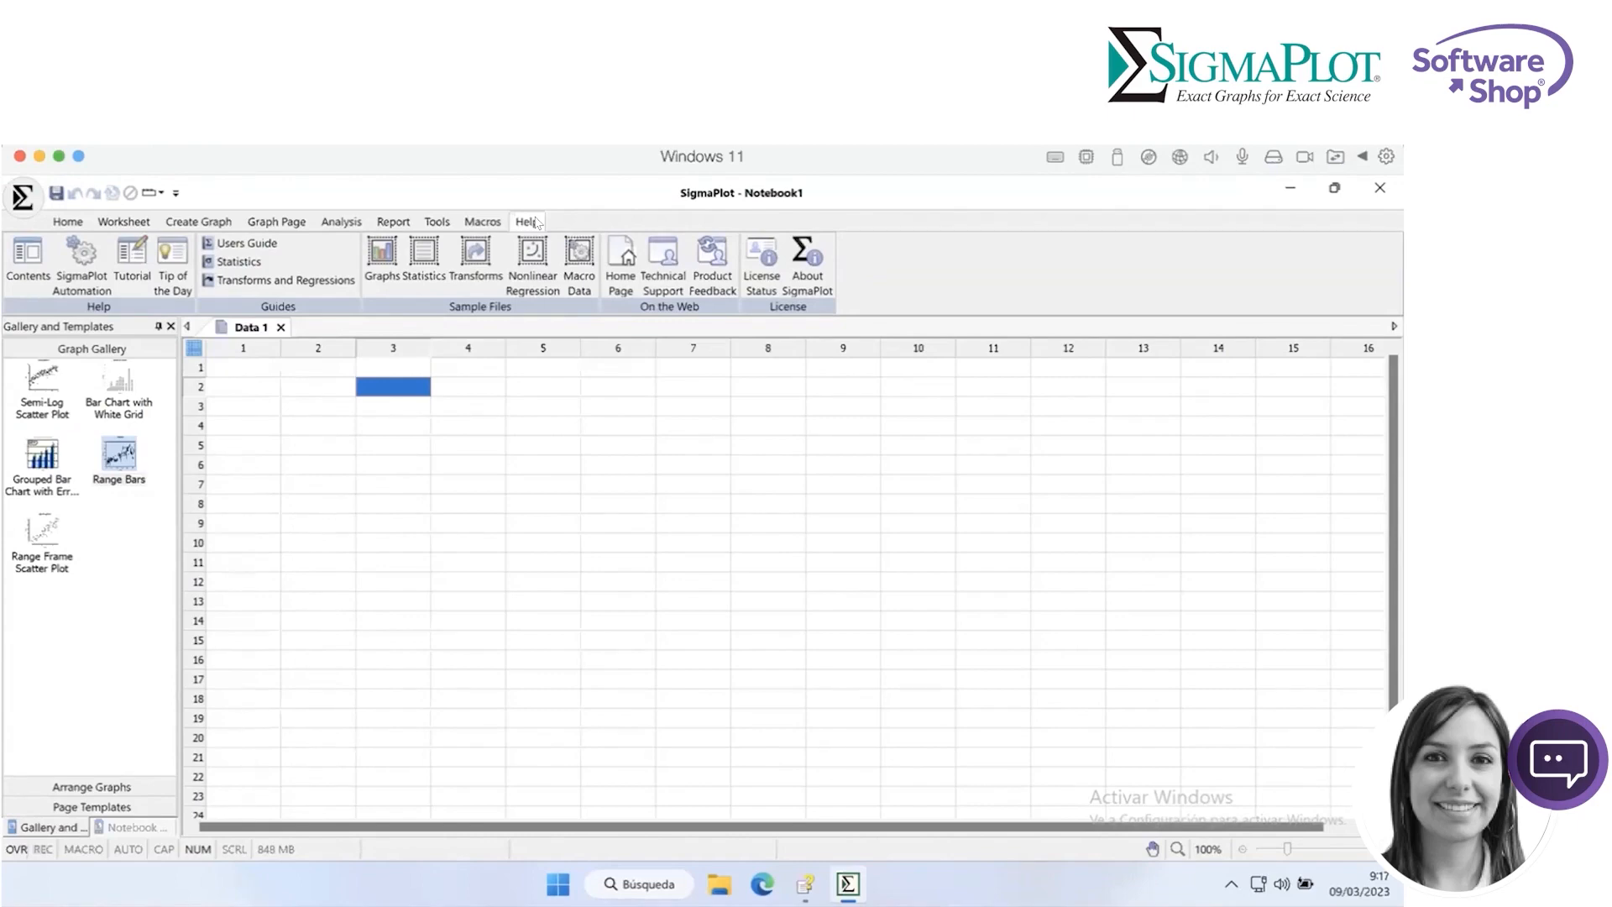
{"action": "left_click", "coordinate": [26, 256]}
- Enter the categories a, b, c, d and e in rows 1 to 5 of worksheet column 1
{"action": "left_click", "coordinate": [246, 375]}
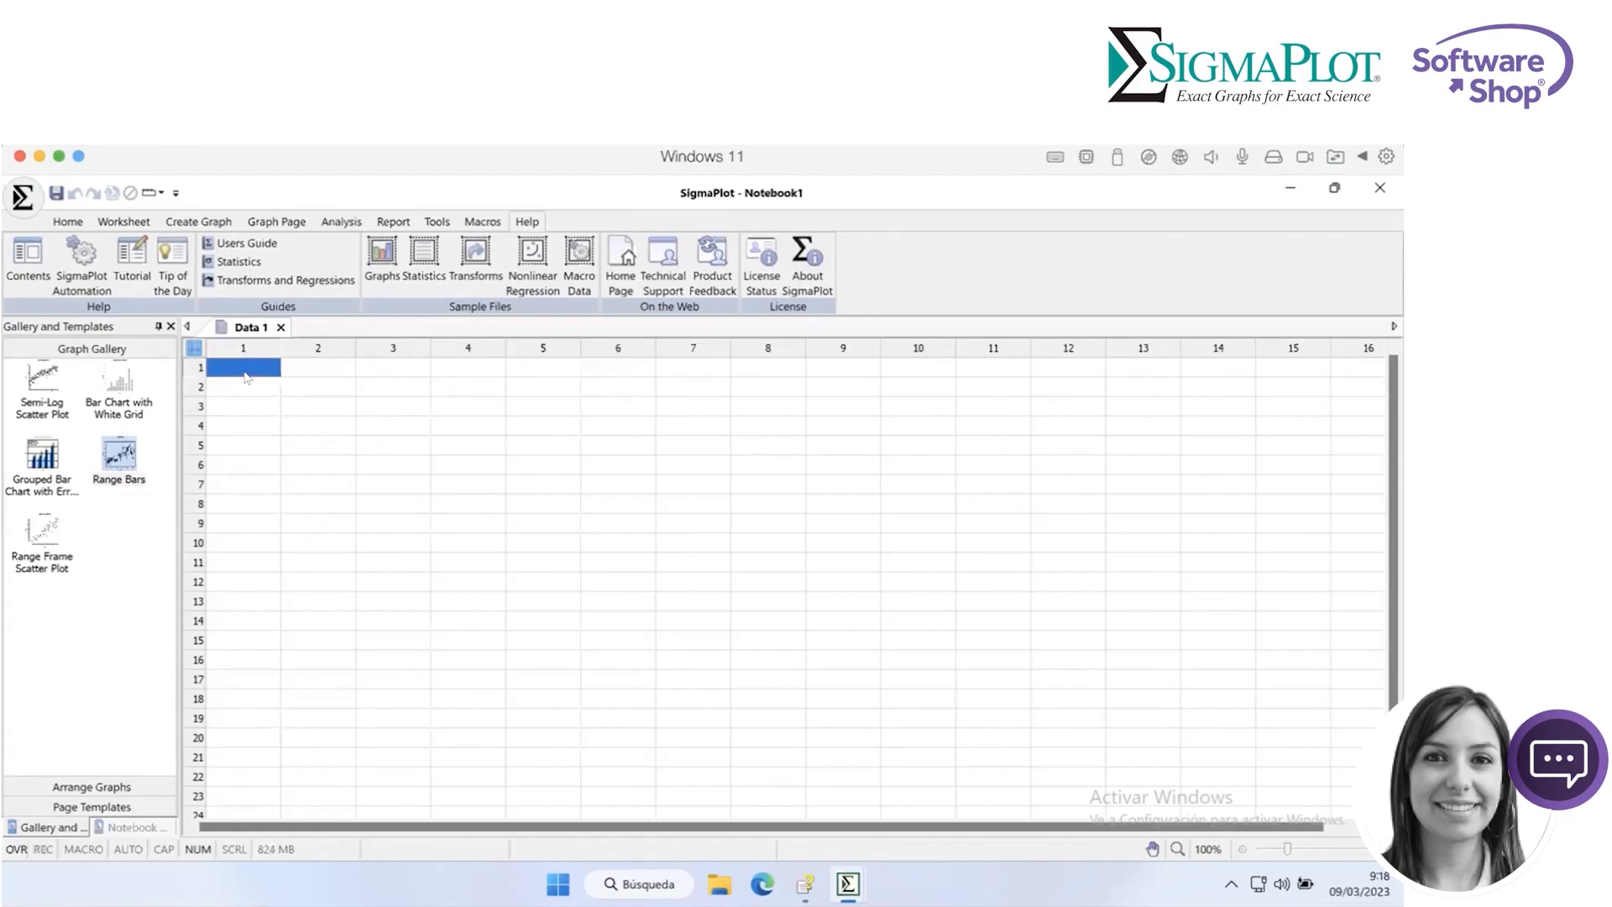
{"action": "type", "text": "a"}
{"action": "key", "text": "Return"}
{"action": "type", "text": "b"}
{"action": "key", "text": "Return"}
{"action": "type", "text": "c"}
{"action": "key", "text": "Return"}
{"action": "type", "text": "d"}
{"action": "key", "text": "Tab"}
{"action": "key", "text": "Left"}
{"action": "key", "text": "Return"}
{"action": "type", "text": "e"}
{"action": "key", "text": "Tab"}
- Enter the values 2, 6, 3, 2 and 3 in rows 1 to 5 of worksheet column 2
{"action": "key", "text": "Up"}
{"action": "key", "text": "Up"}
{"action": "key", "text": "Up"}
{"action": "key", "text": "Up"}
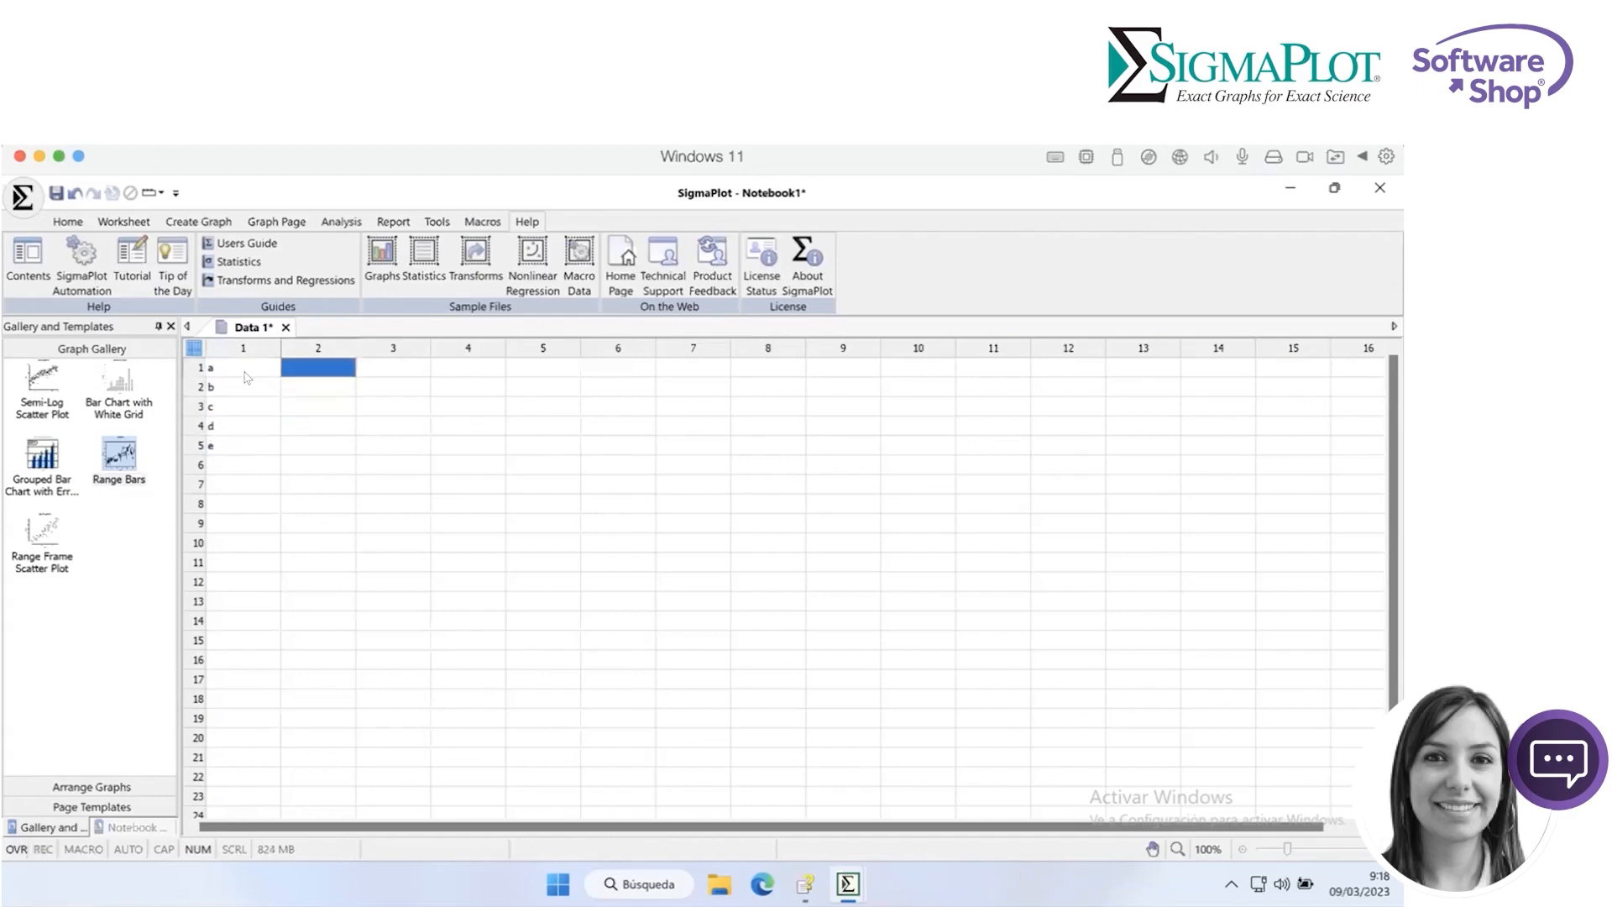
{"action": "type", "text": "2"}
{"action": "key", "text": "Return"}
{"action": "type", "text": "6"}
{"action": "key", "text": "Return"}
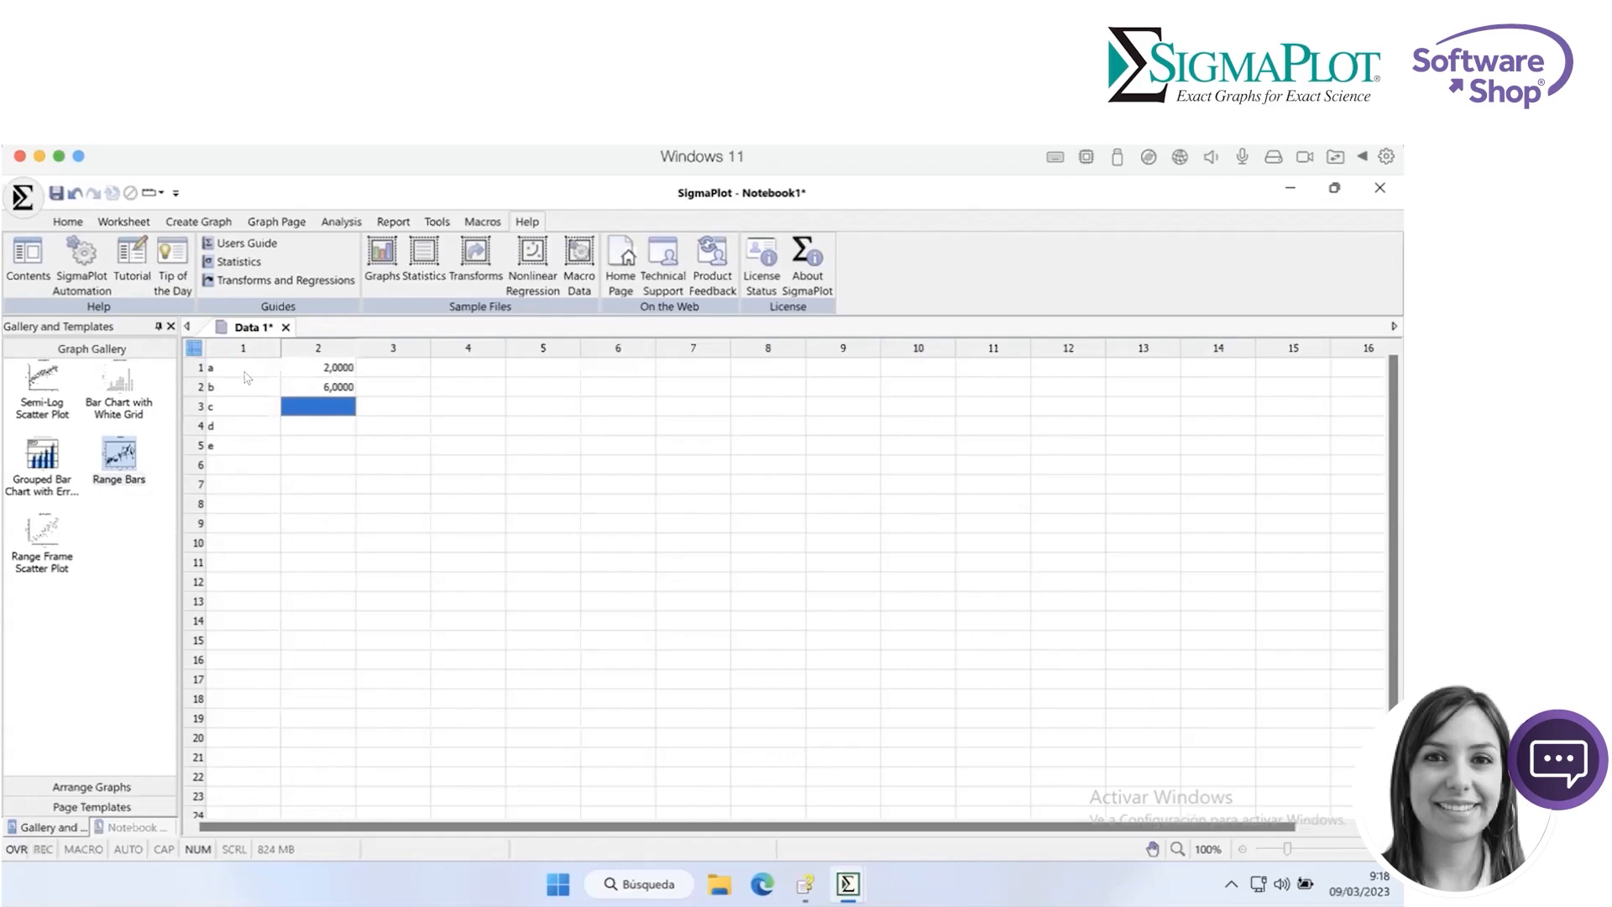
{"action": "type", "text": "3"}
{"action": "key", "text": "Return"}
{"action": "type", "text": "2"}
{"action": "key", "text": "Return"}
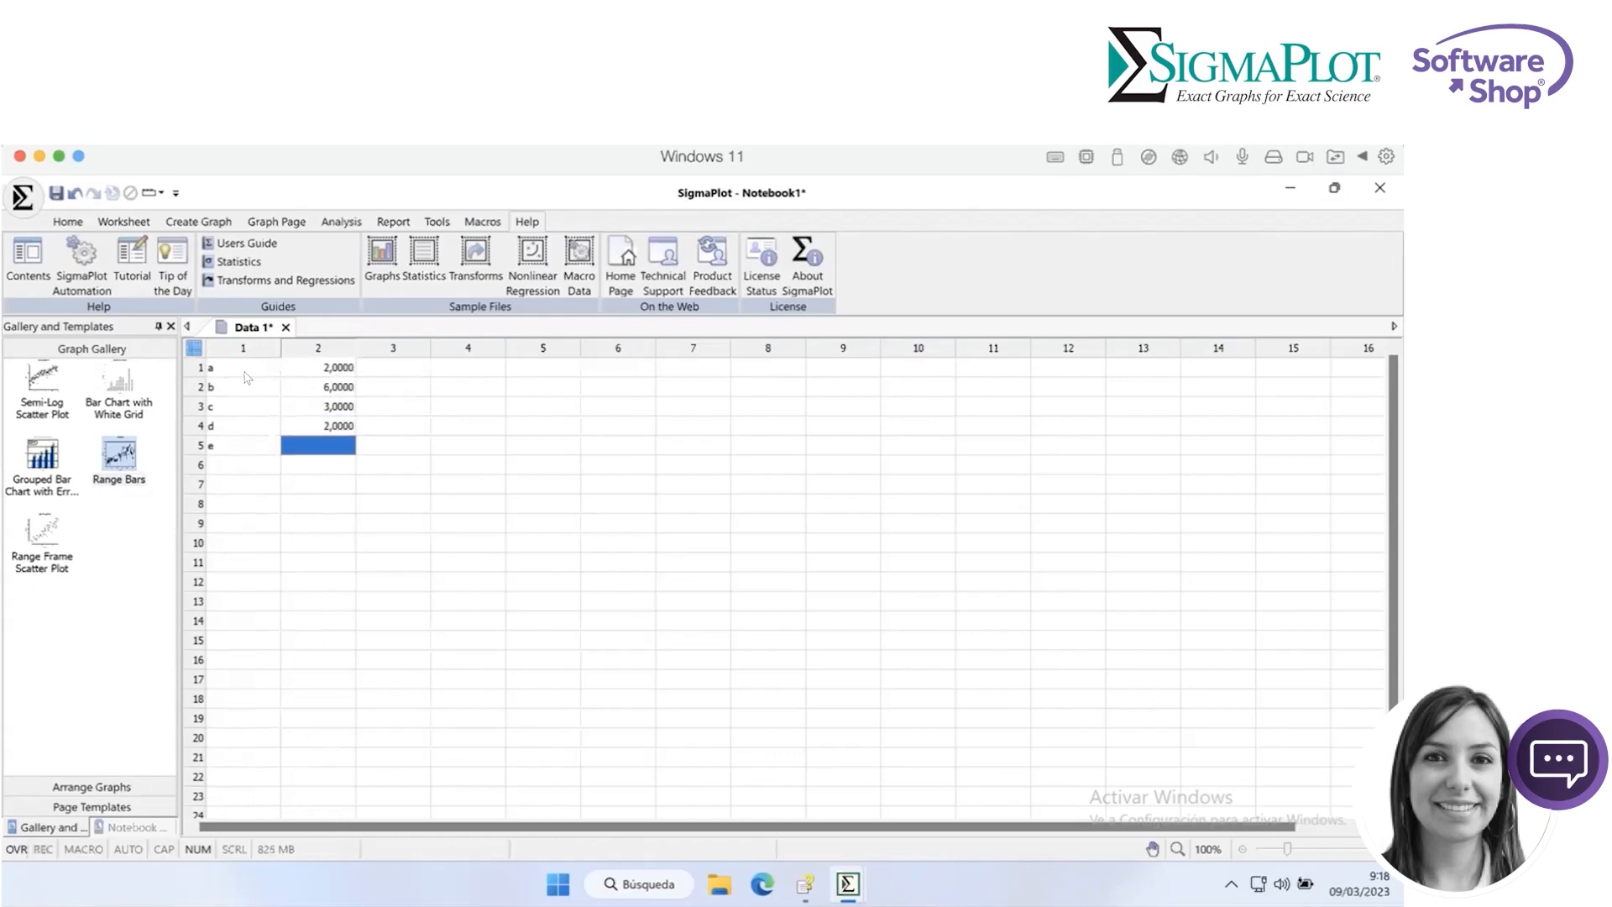
{"action": "type", "text": "3"}
{"action": "key", "text": "Return"}
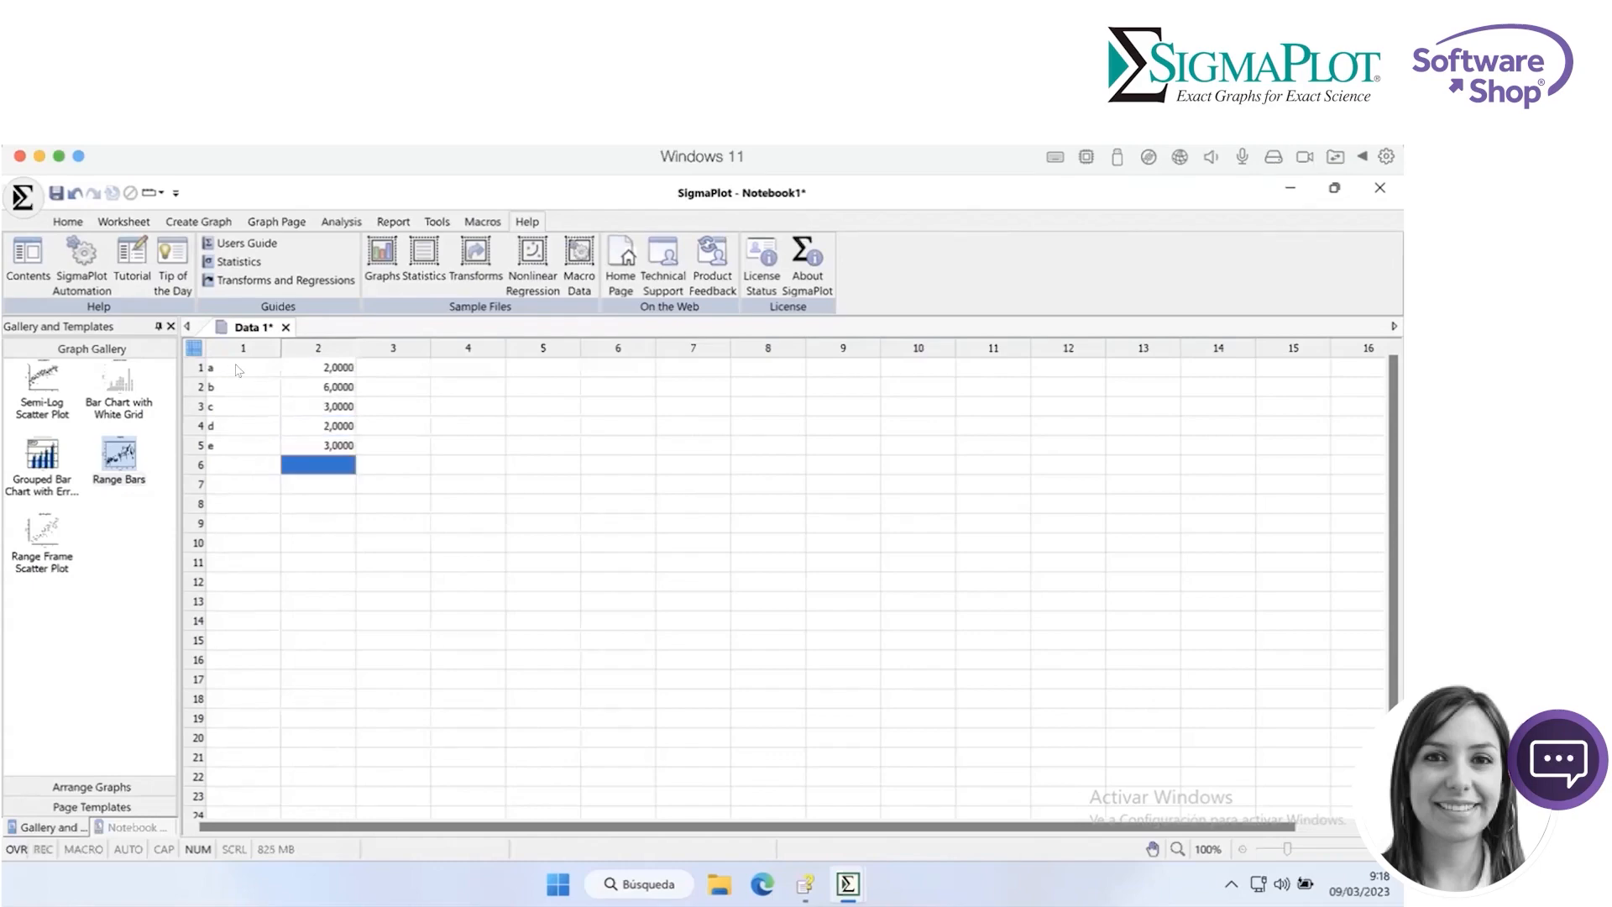
- Title worksheet column 1 as x and column 2 as y
{"action": "left_click_drag", "start_coordinate": [244, 368], "coordinate": [302, 446]}
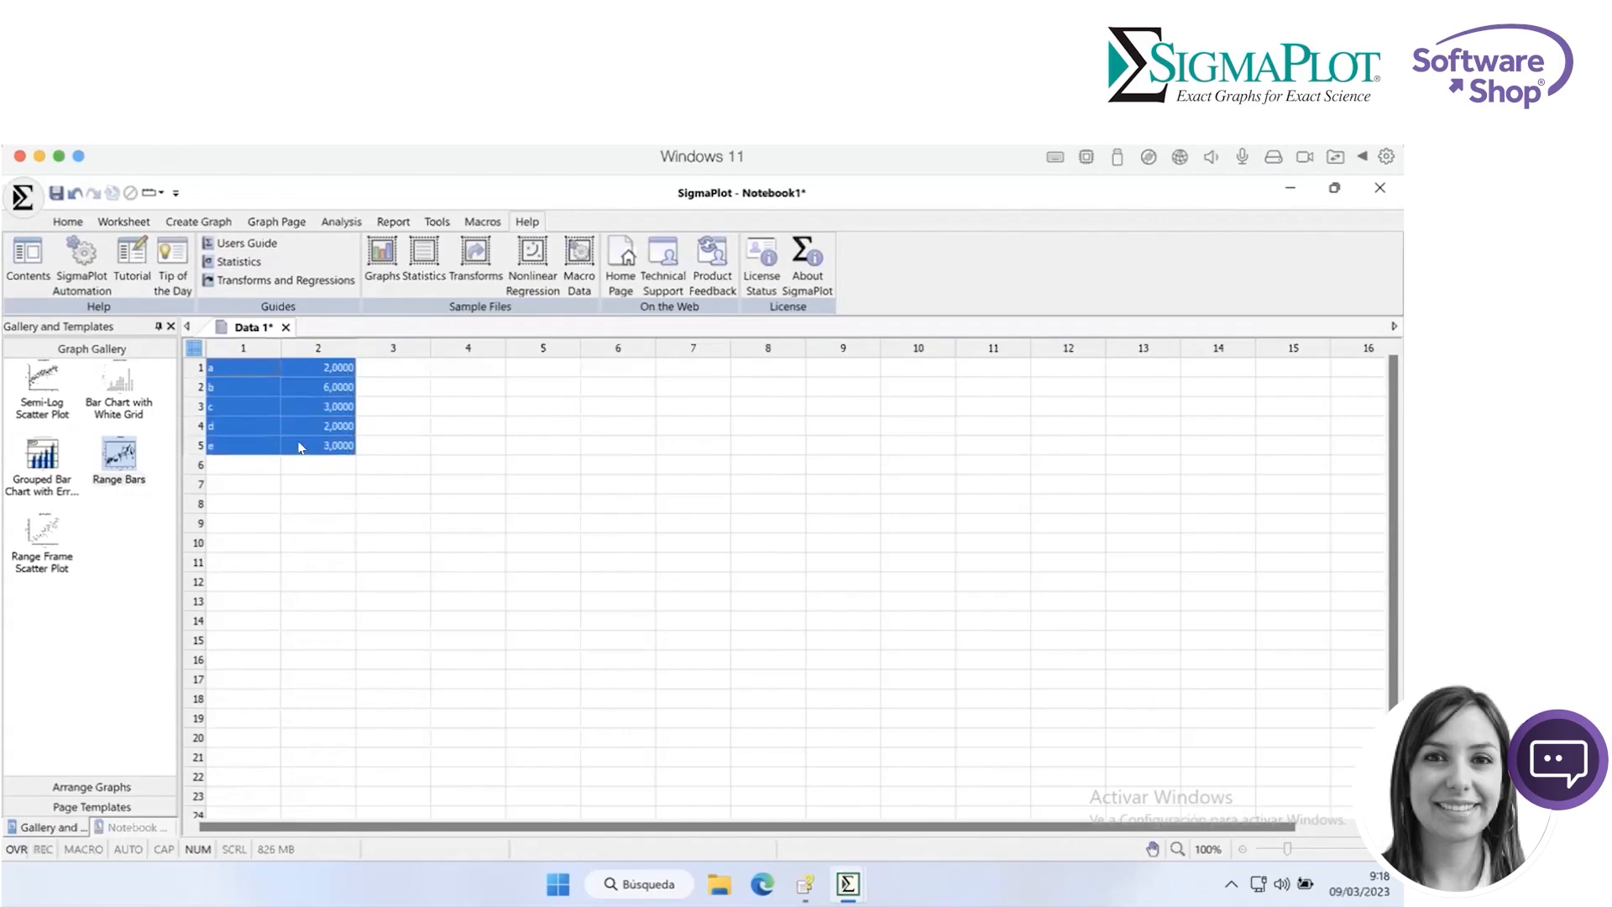
{"action": "left_click", "coordinate": [347, 504]}
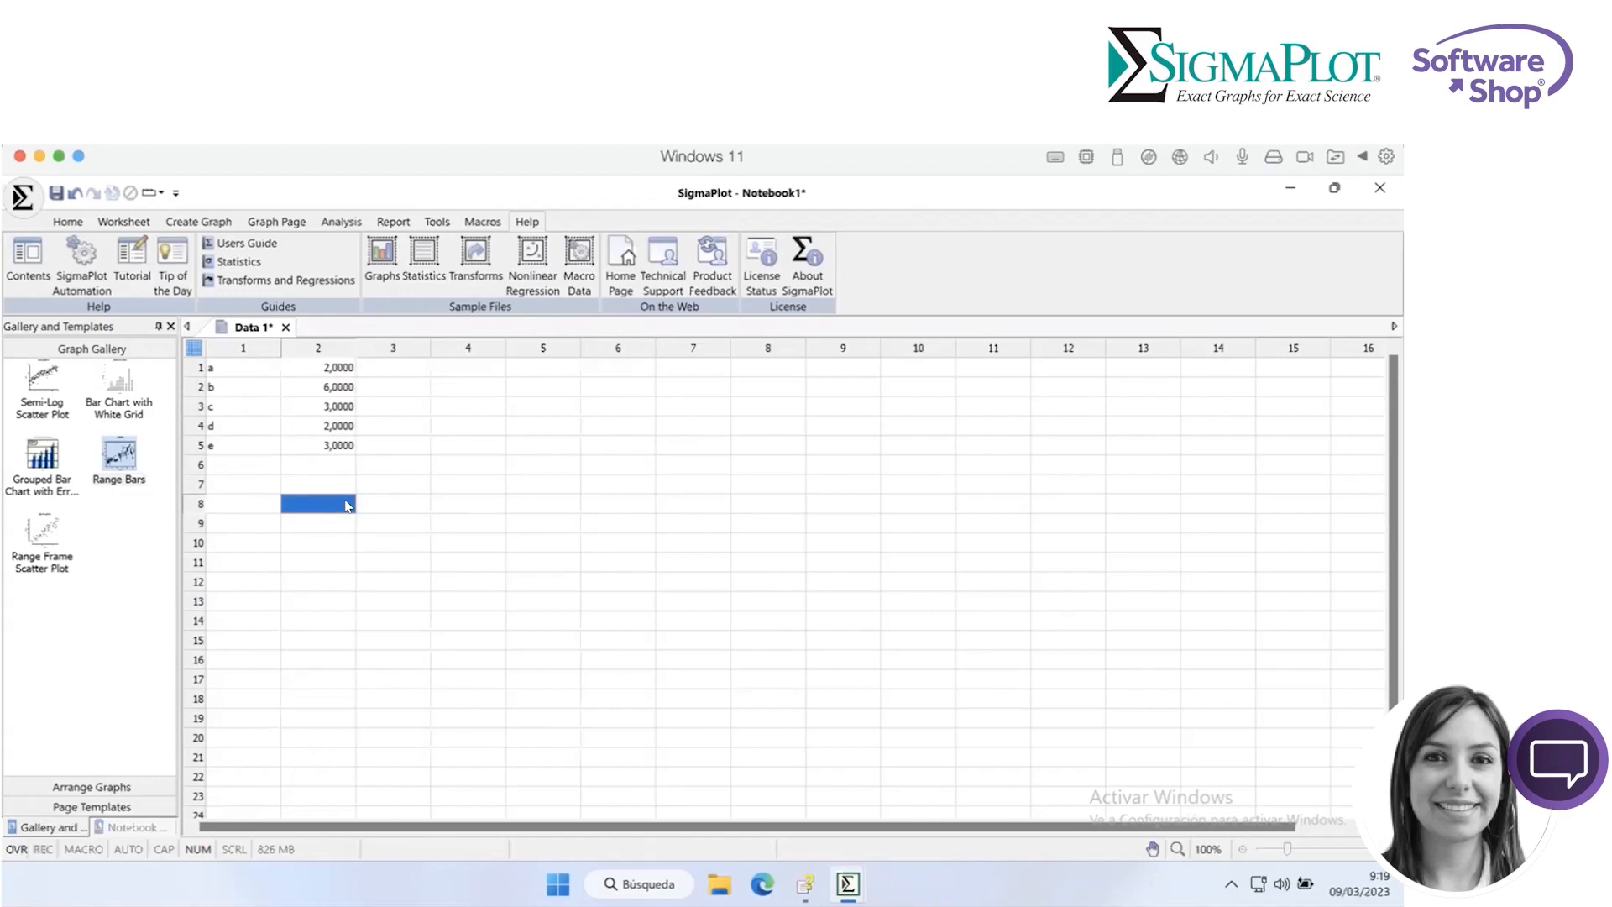
{"action": "left_click", "coordinate": [249, 340]}
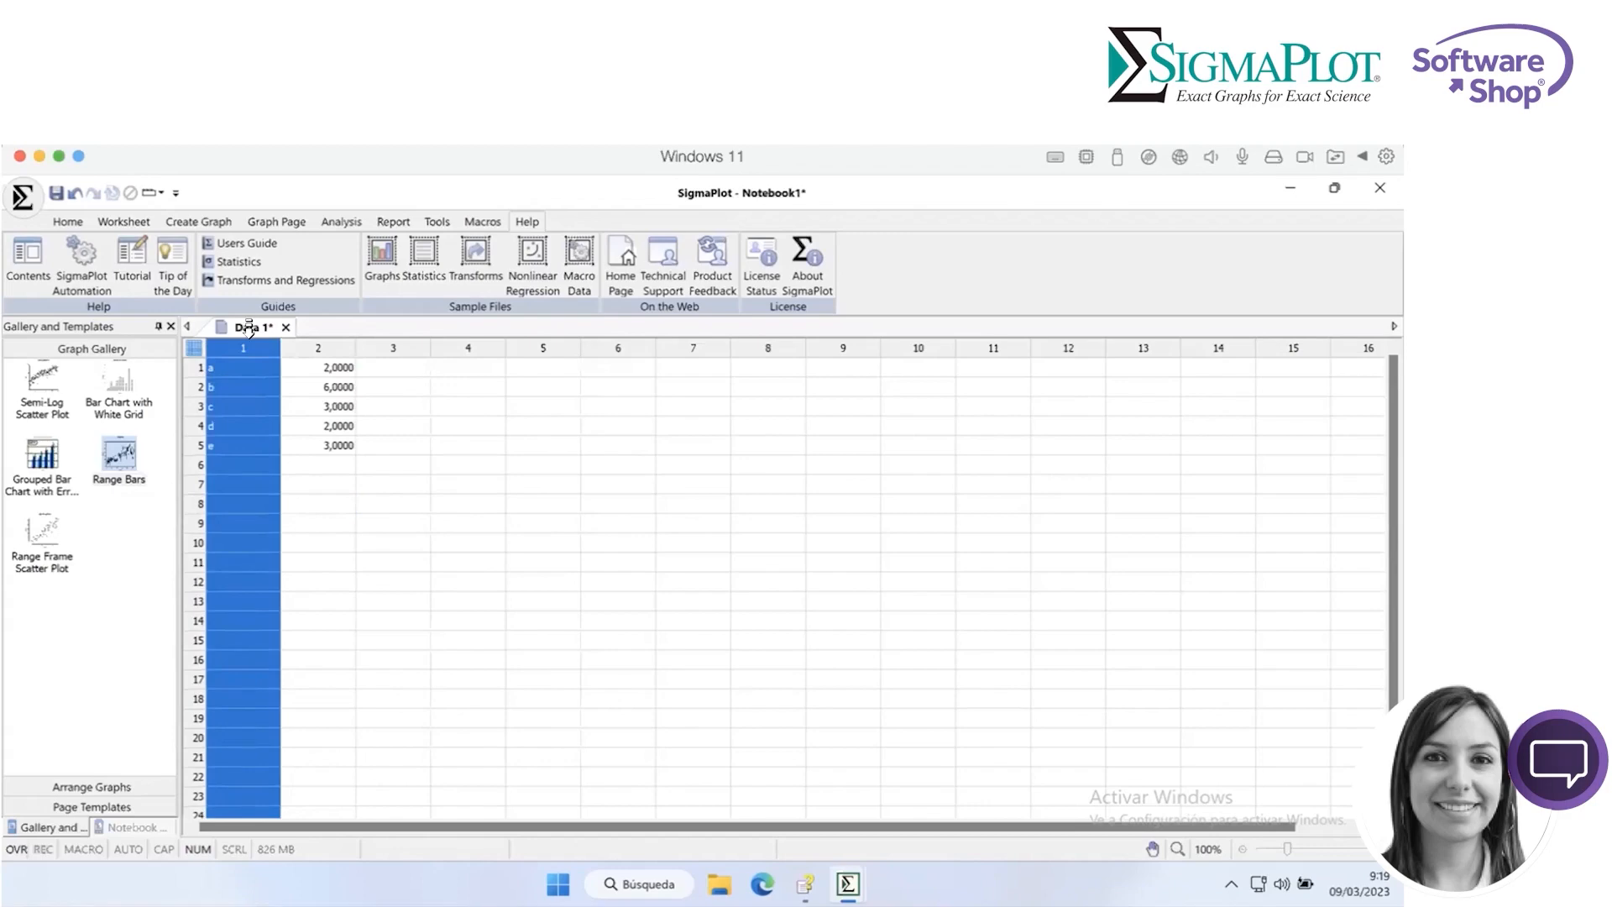
{"action": "left_click", "coordinate": [292, 425]}
{"action": "left_click", "coordinate": [251, 340]}
{"action": "left_click", "coordinate": [294, 405]}
{"action": "left_click", "coordinate": [309, 340]}
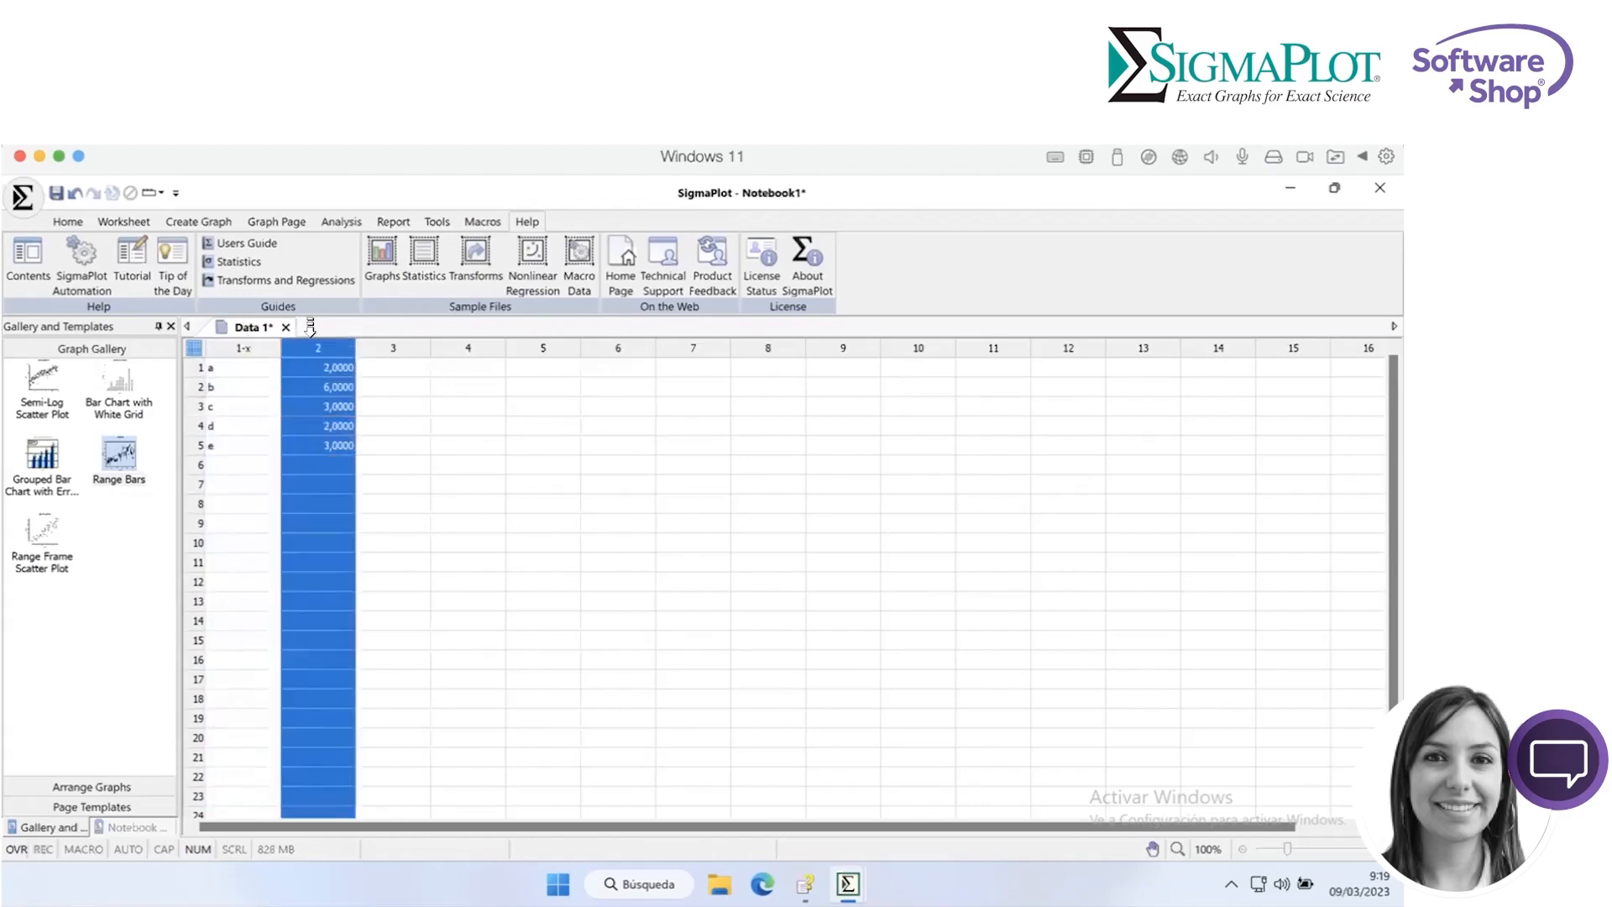
{"action": "left_click", "coordinate": [336, 418]}
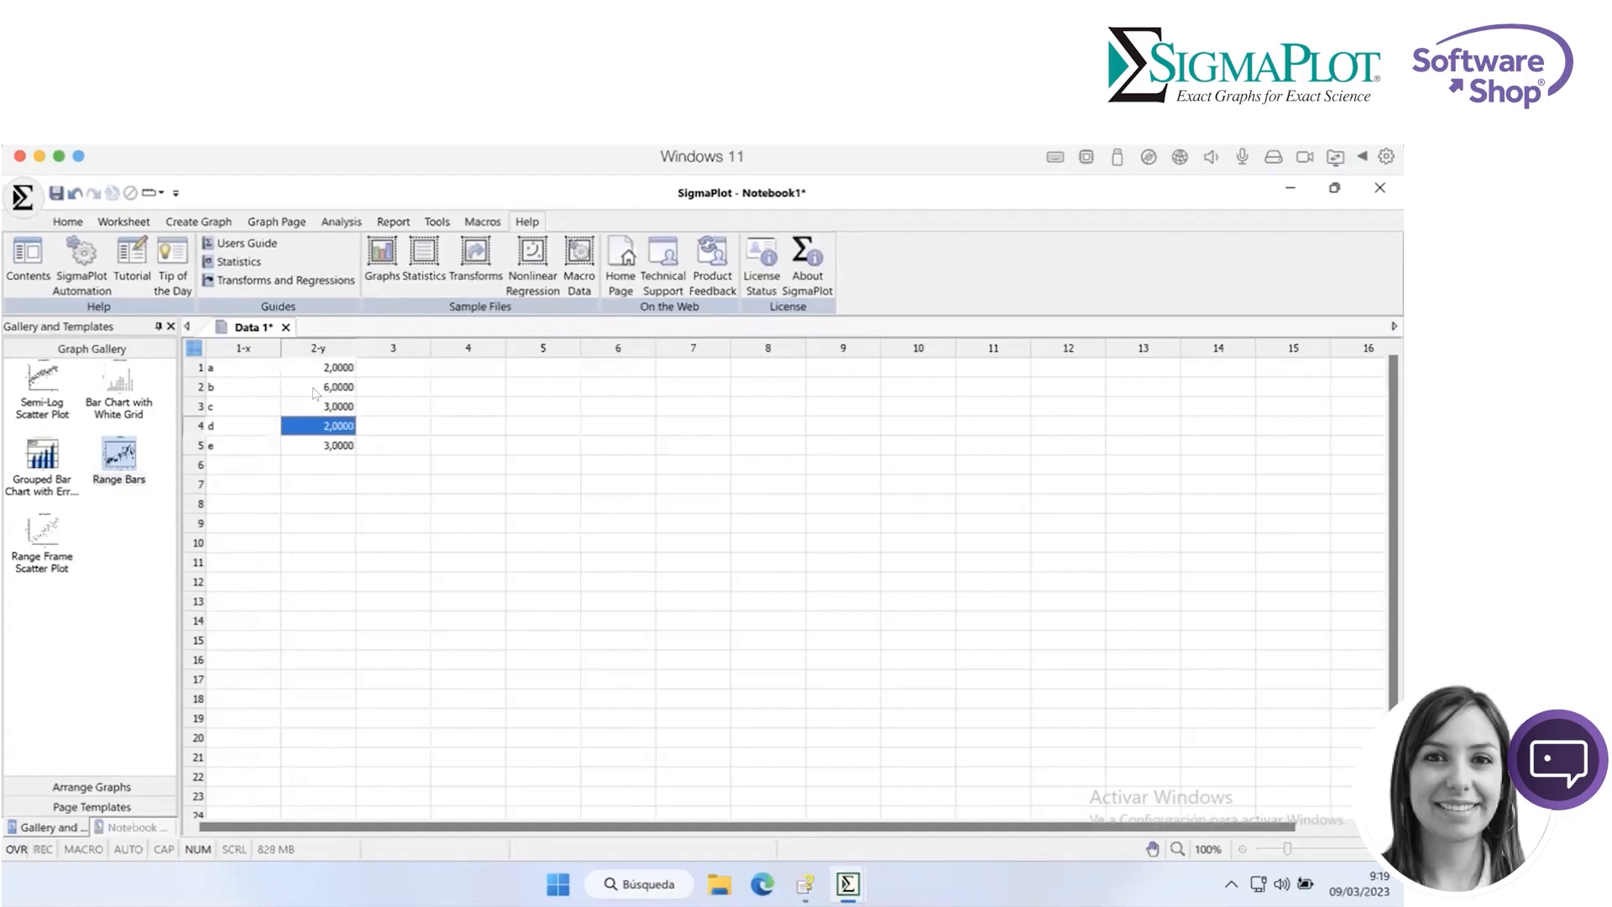
- Create a simple vertical bar chart from worksheet columns x and y, rows 1 to 5, using the XY Pair data format
{"action": "left_click_drag", "start_coordinate": [252, 367], "coordinate": [322, 441]}
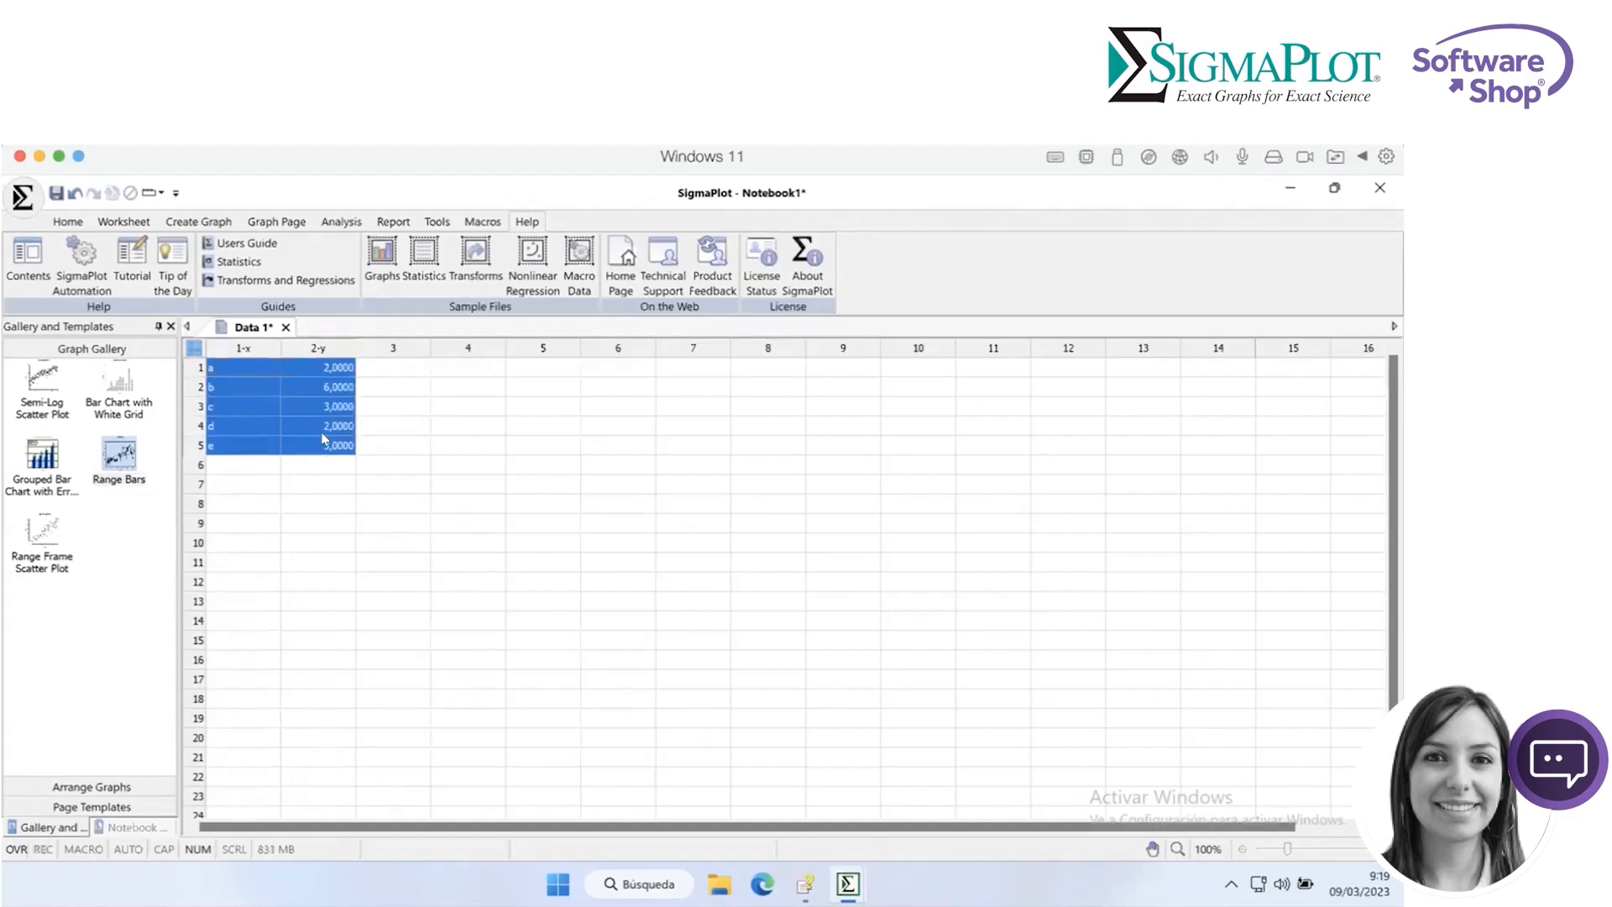
{"action": "left_click", "coordinate": [199, 220]}
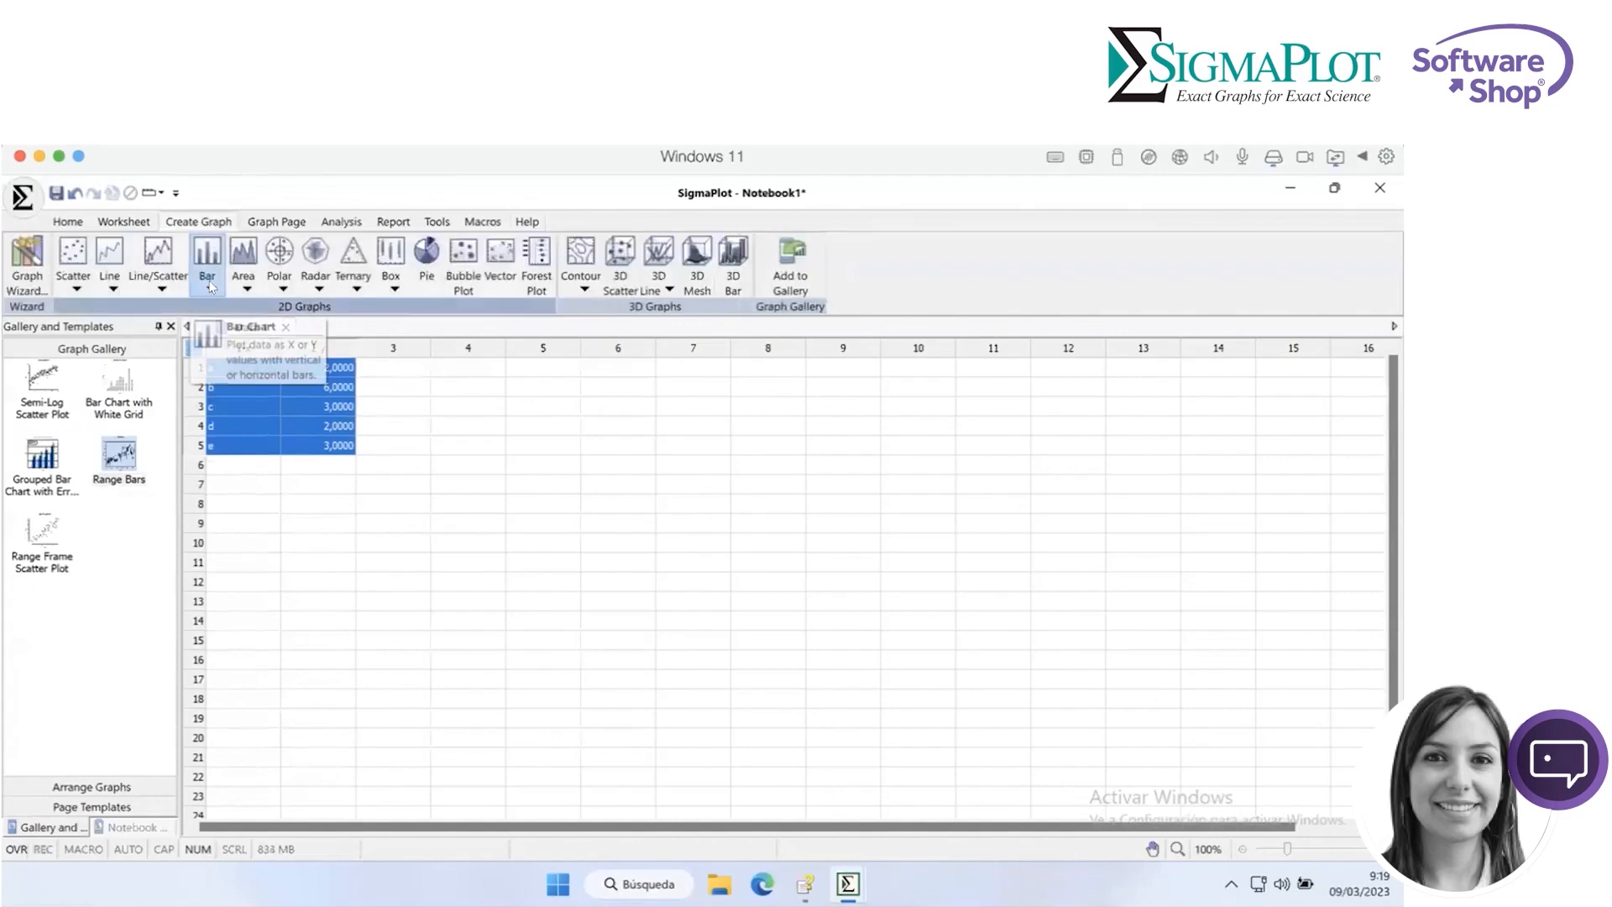
{"action": "left_click", "coordinate": [208, 277]}
{"action": "left_click", "coordinate": [215, 330]}
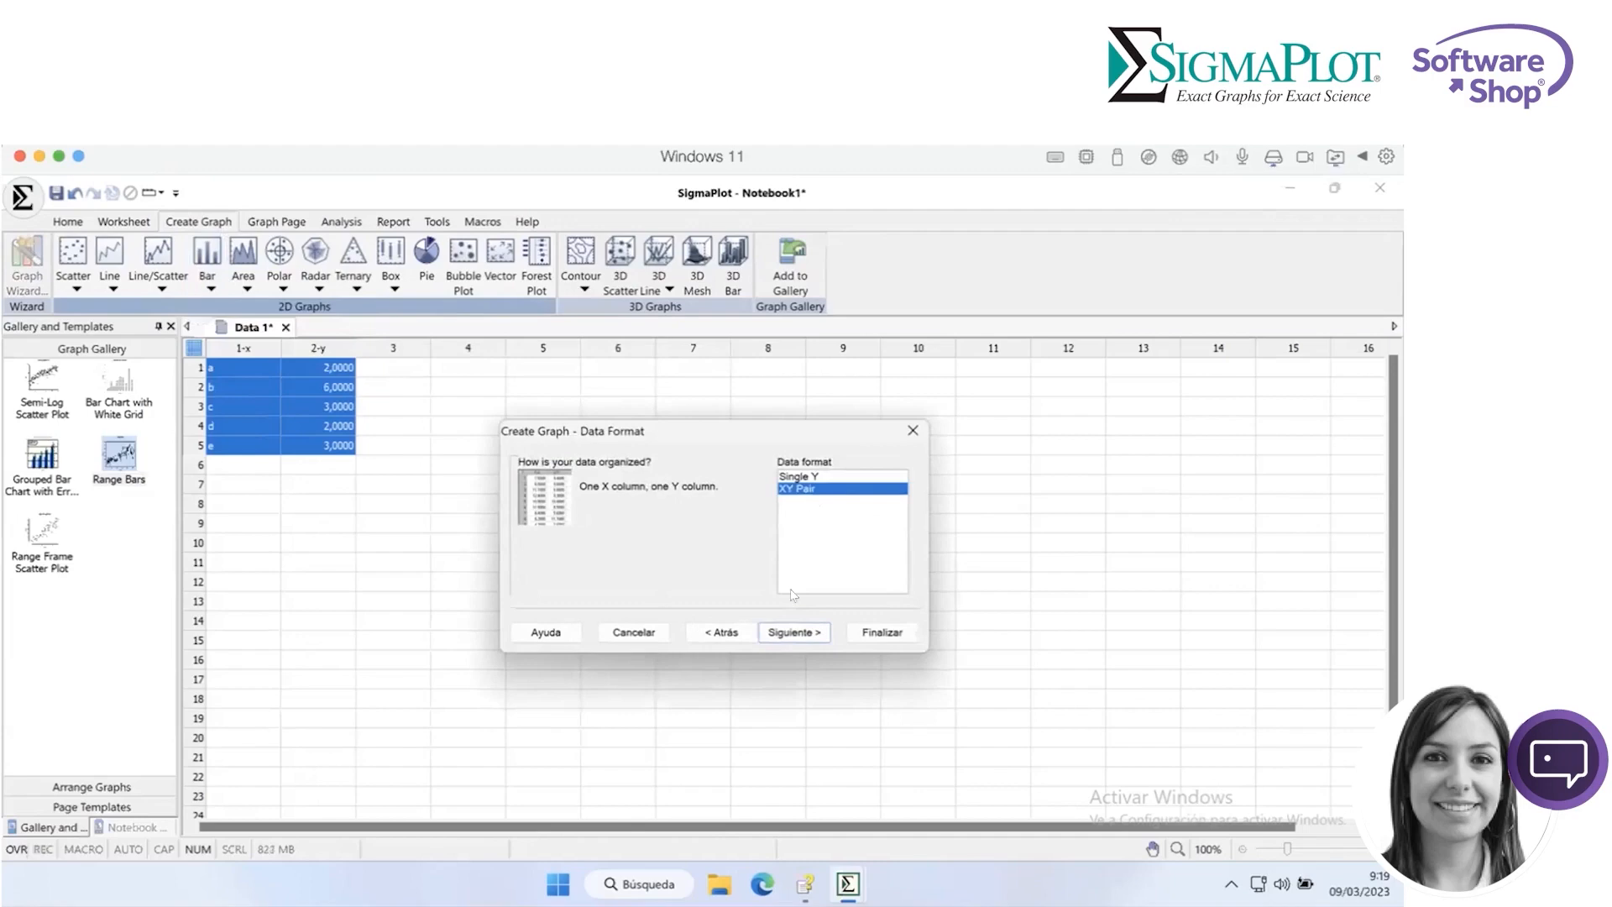
{"action": "left_click", "coordinate": [793, 634]}
{"action": "left_click", "coordinate": [865, 630]}
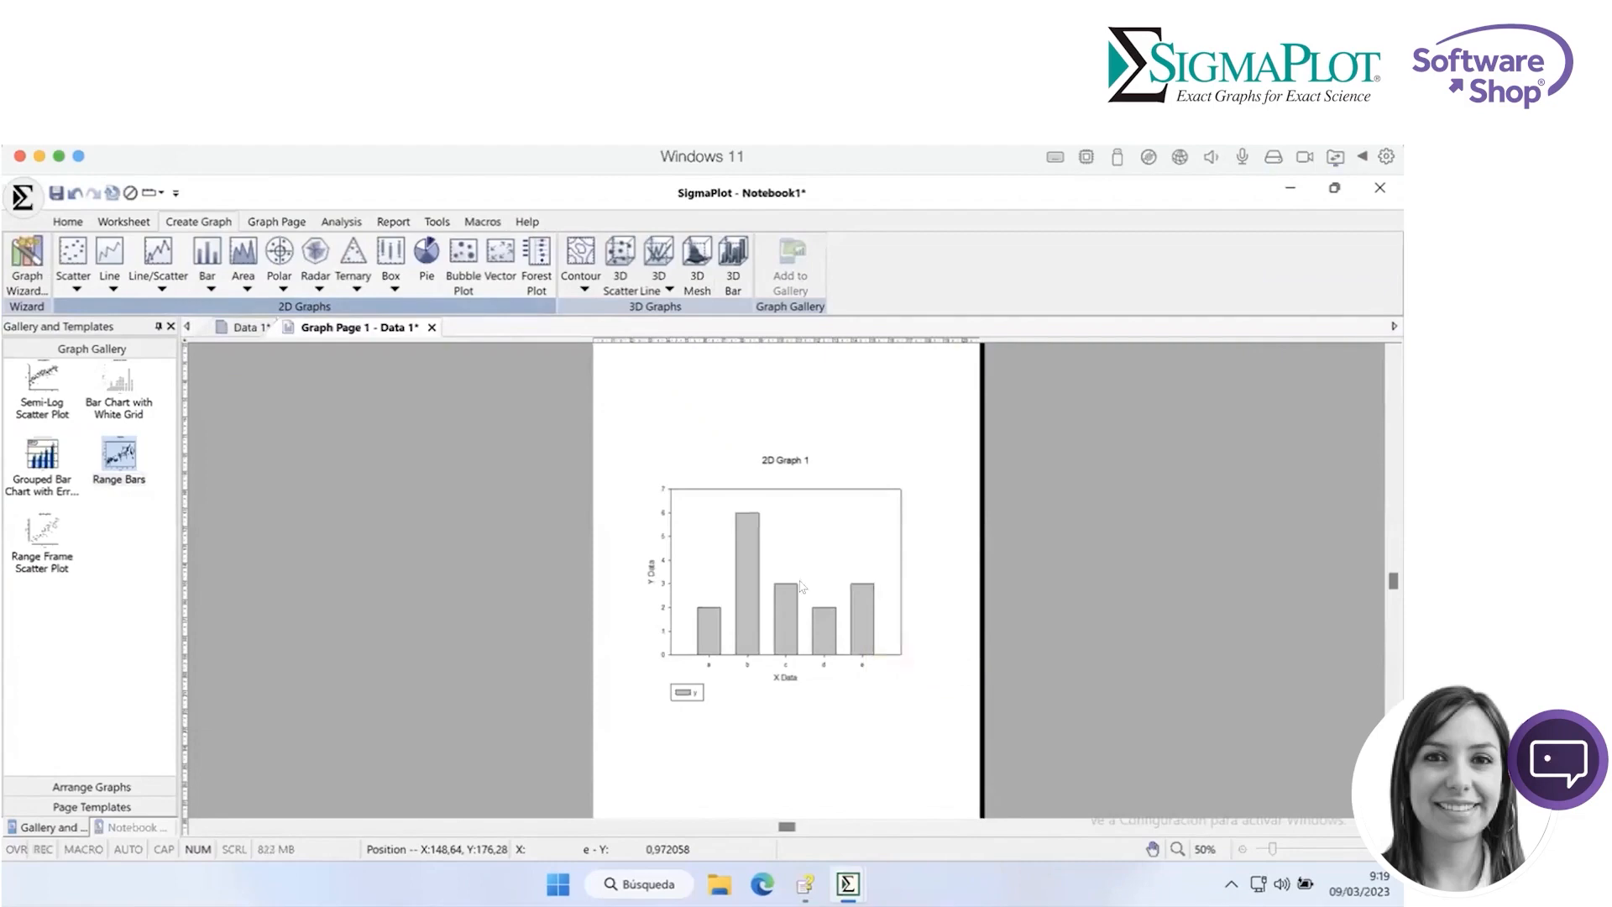
- Compare the worksheet data with the bar chart on its graph page, and view the chart's graph properties
{"action": "left_click", "coordinate": [243, 326]}
{"action": "left_click", "coordinate": [310, 329]}
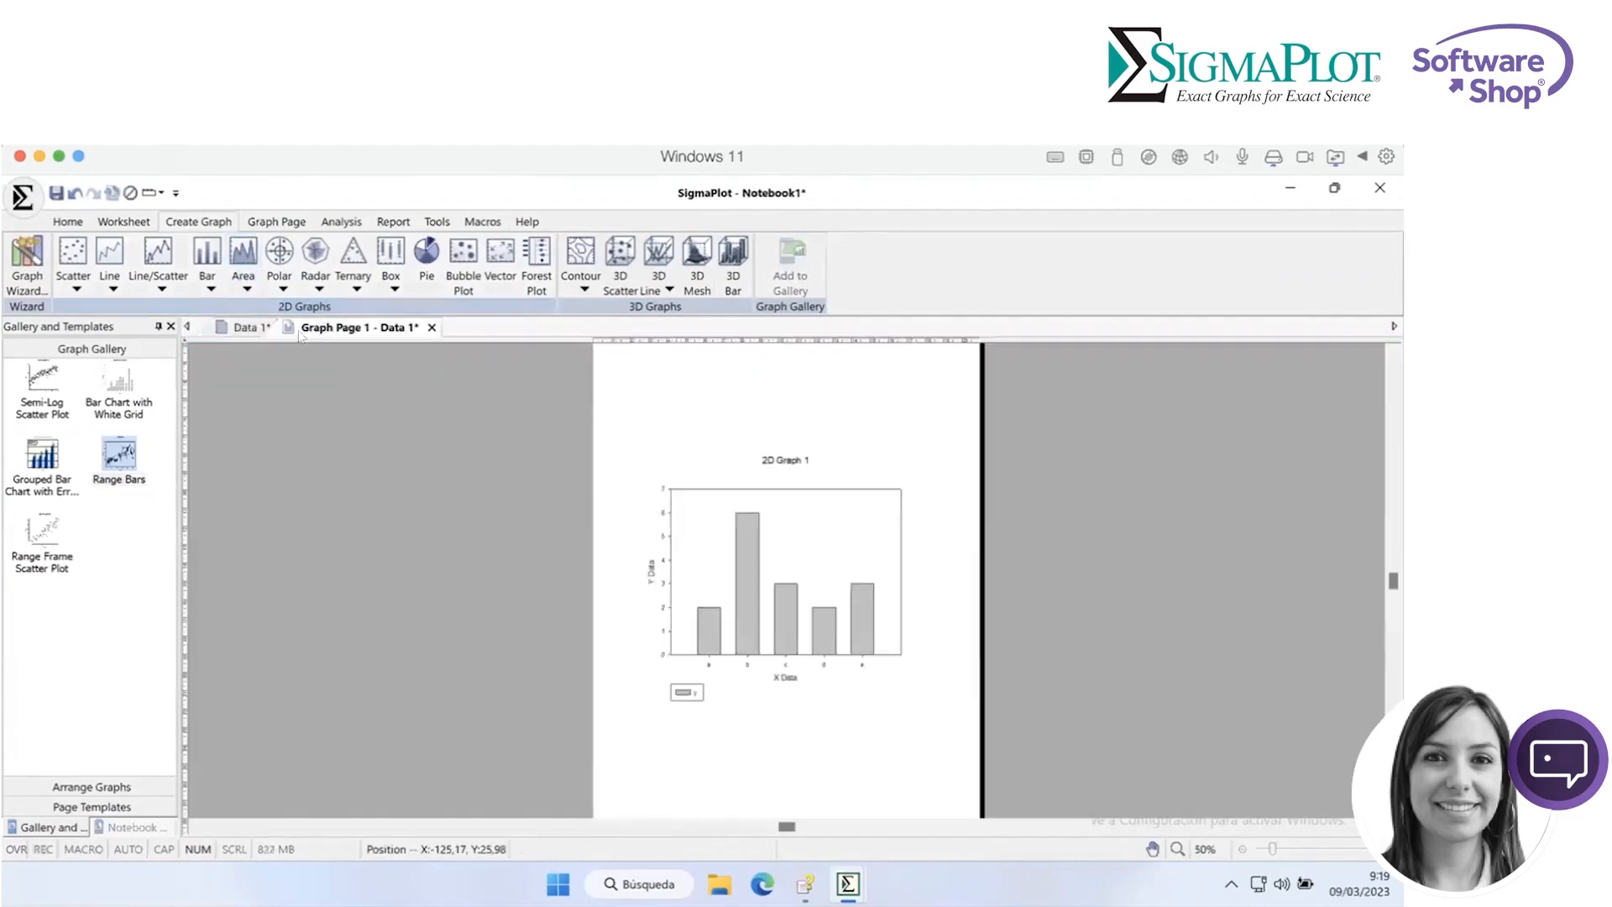
{"action": "left_click", "coordinate": [245, 328]}
{"action": "left_click", "coordinate": [302, 330]}
{"action": "left_click", "coordinate": [254, 330]}
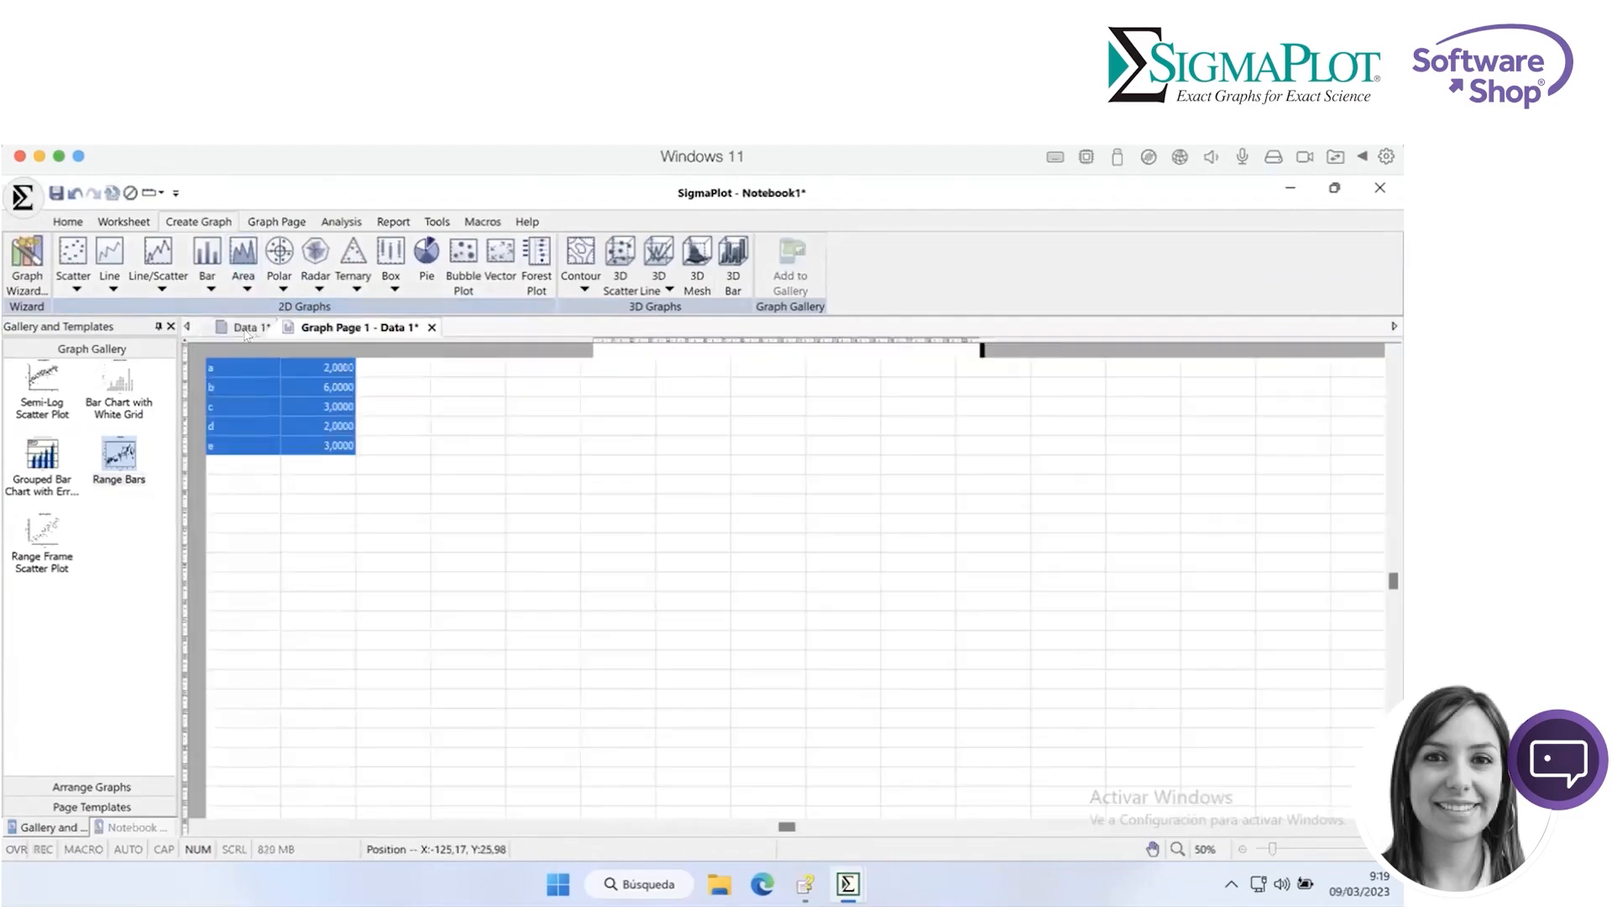
{"action": "left_click", "coordinate": [312, 330]}
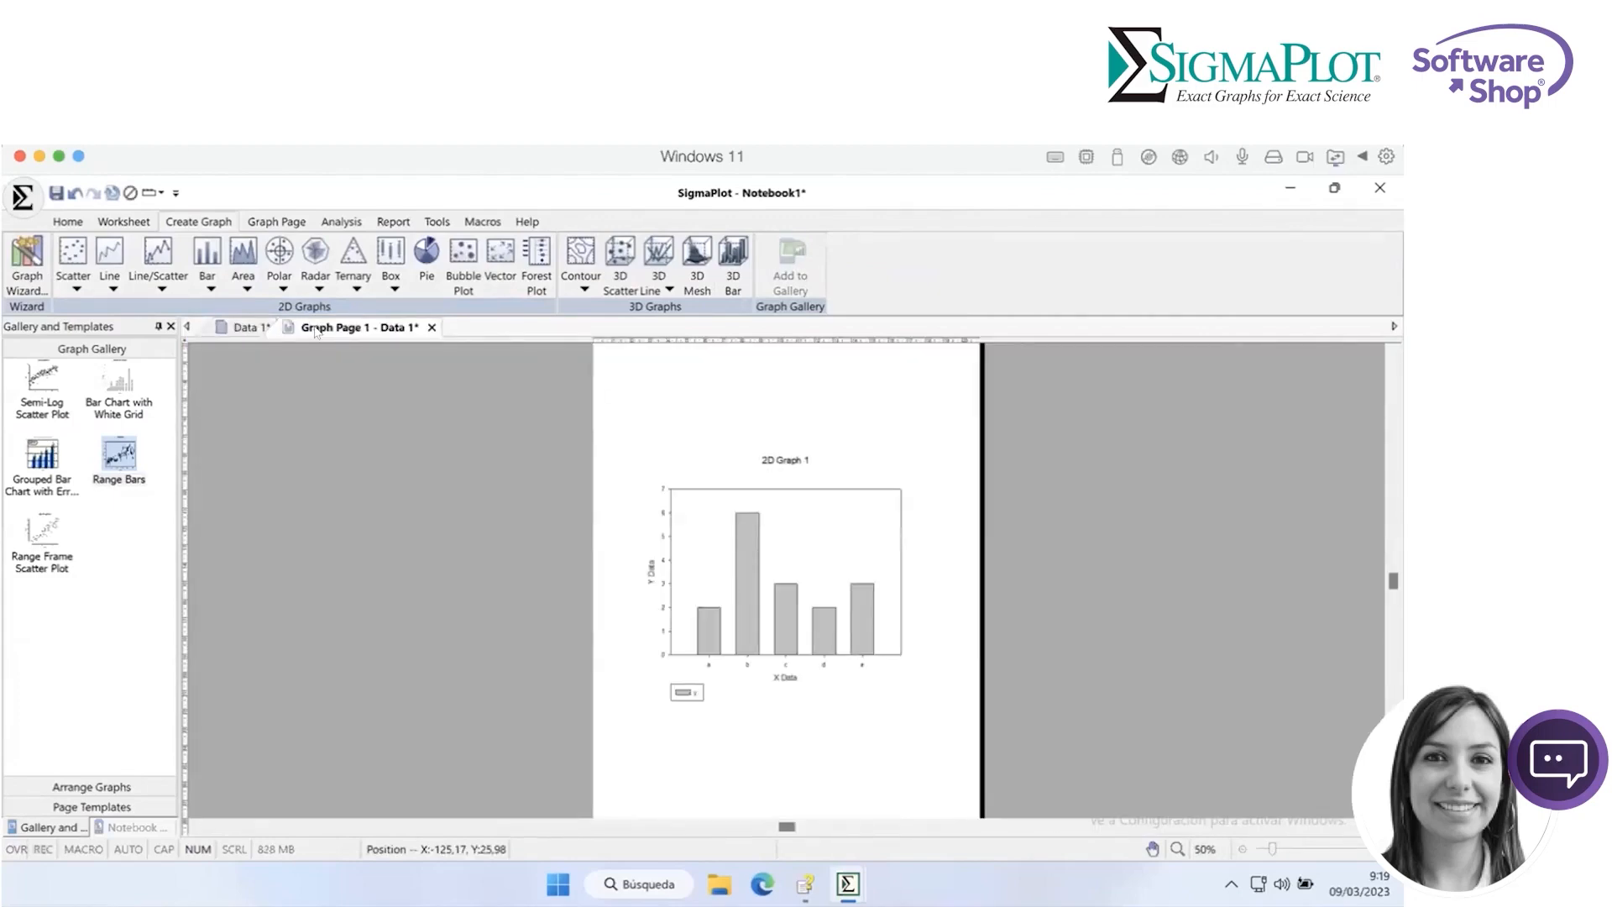
{"action": "left_click", "coordinate": [250, 327]}
{"action": "left_click", "coordinate": [332, 329]}
{"action": "double_click", "coordinate": [797, 523]}
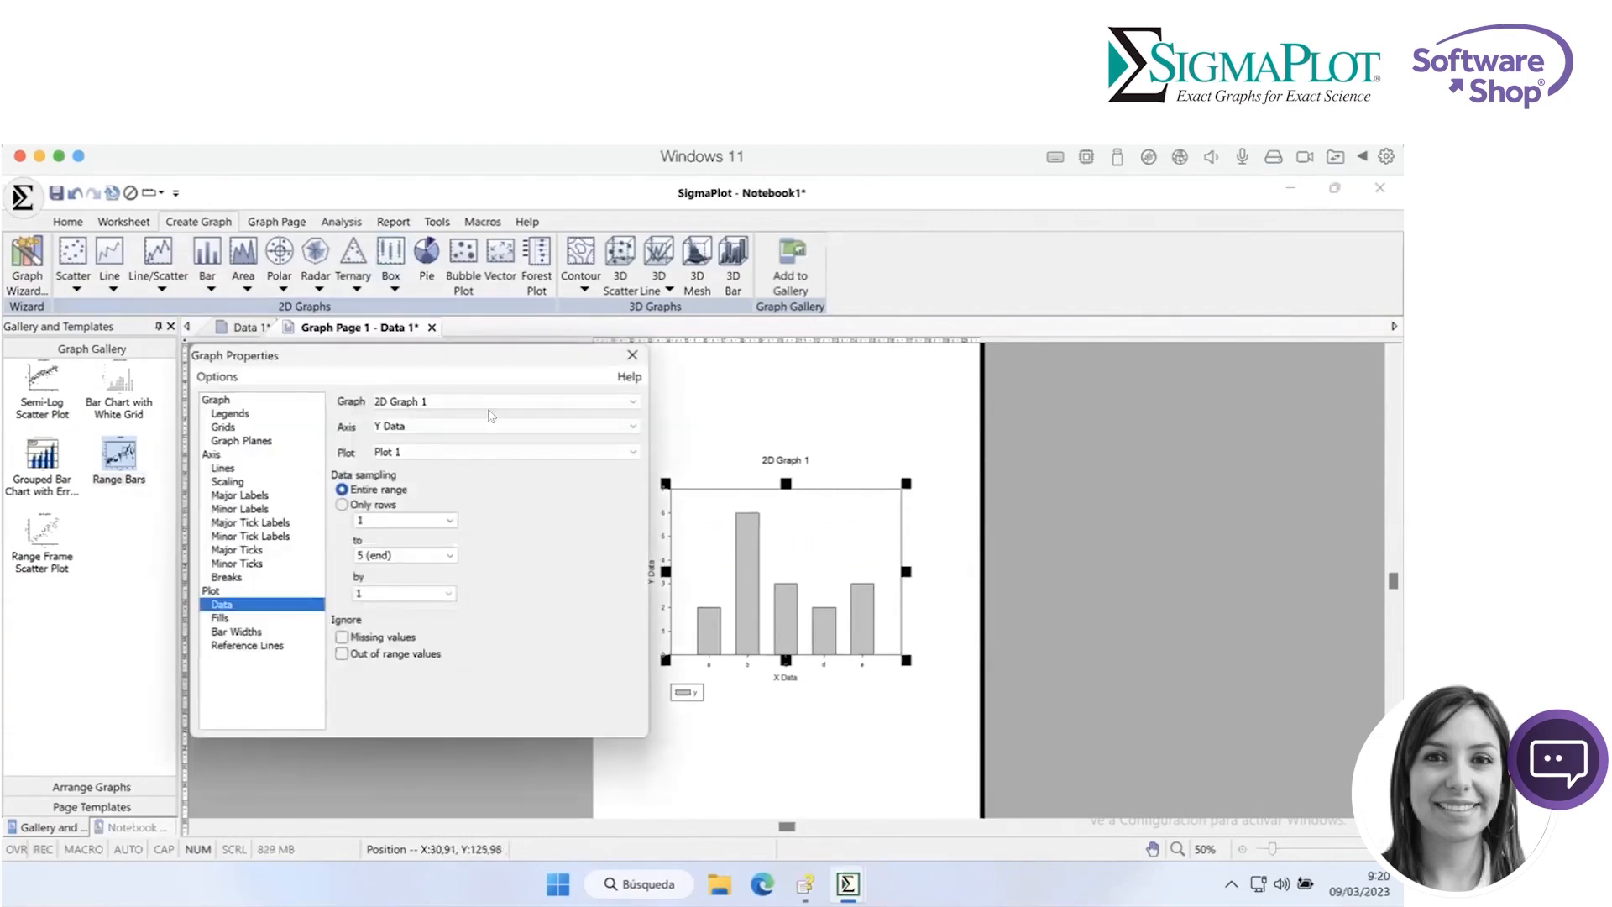
{"action": "left_click", "coordinate": [632, 354]}
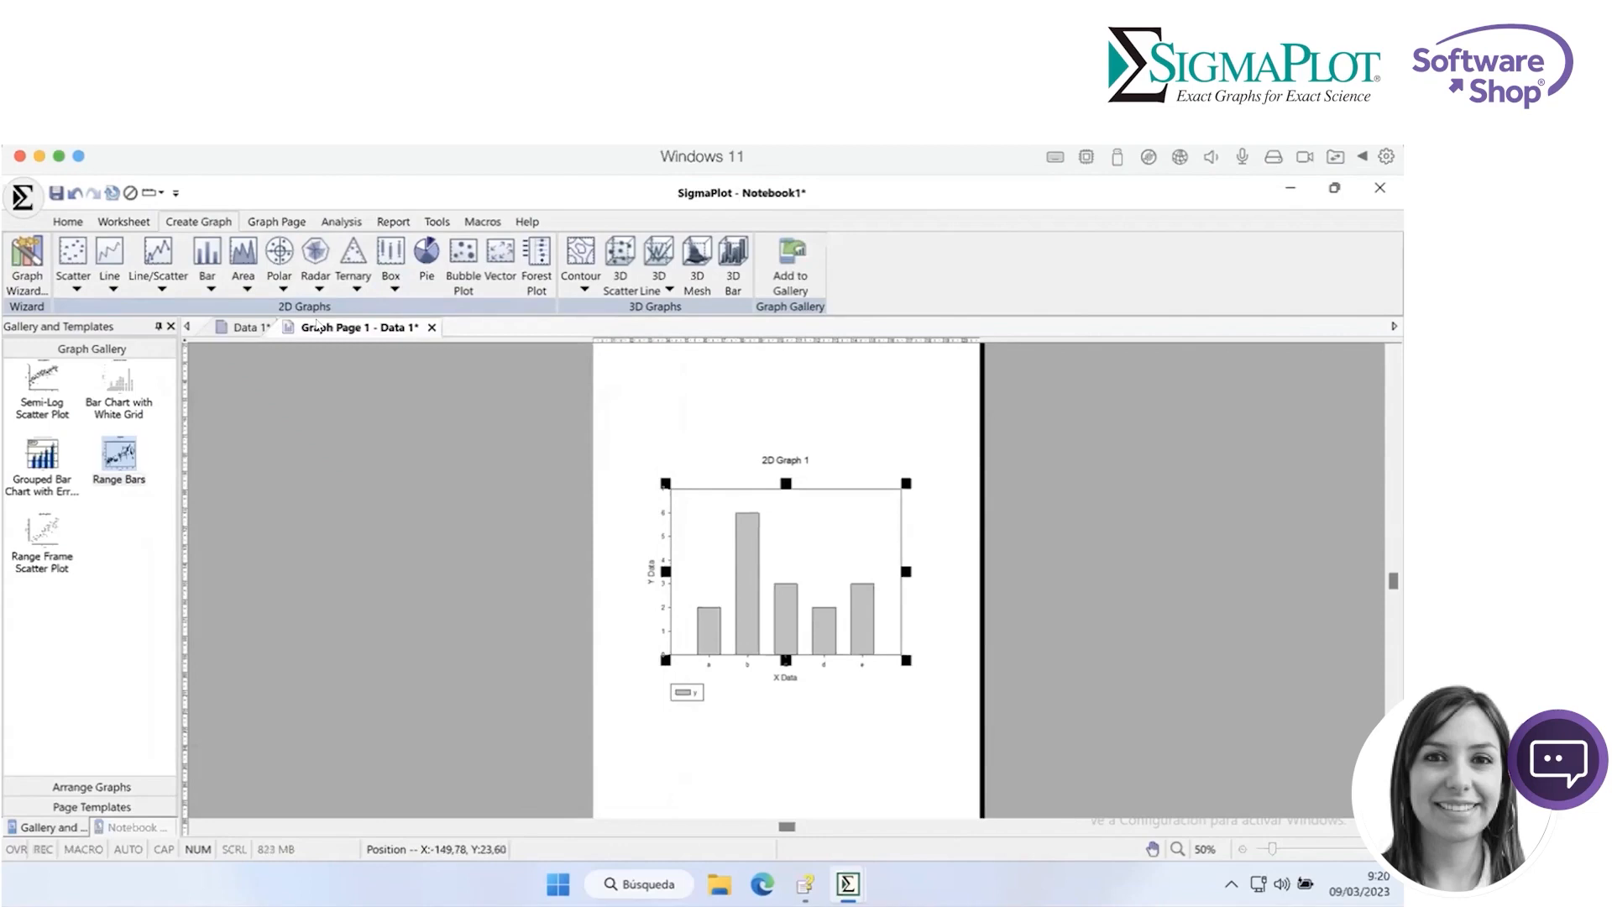
- Fill all the bars of the chart with light green
{"action": "left_click", "coordinate": [284, 222]}
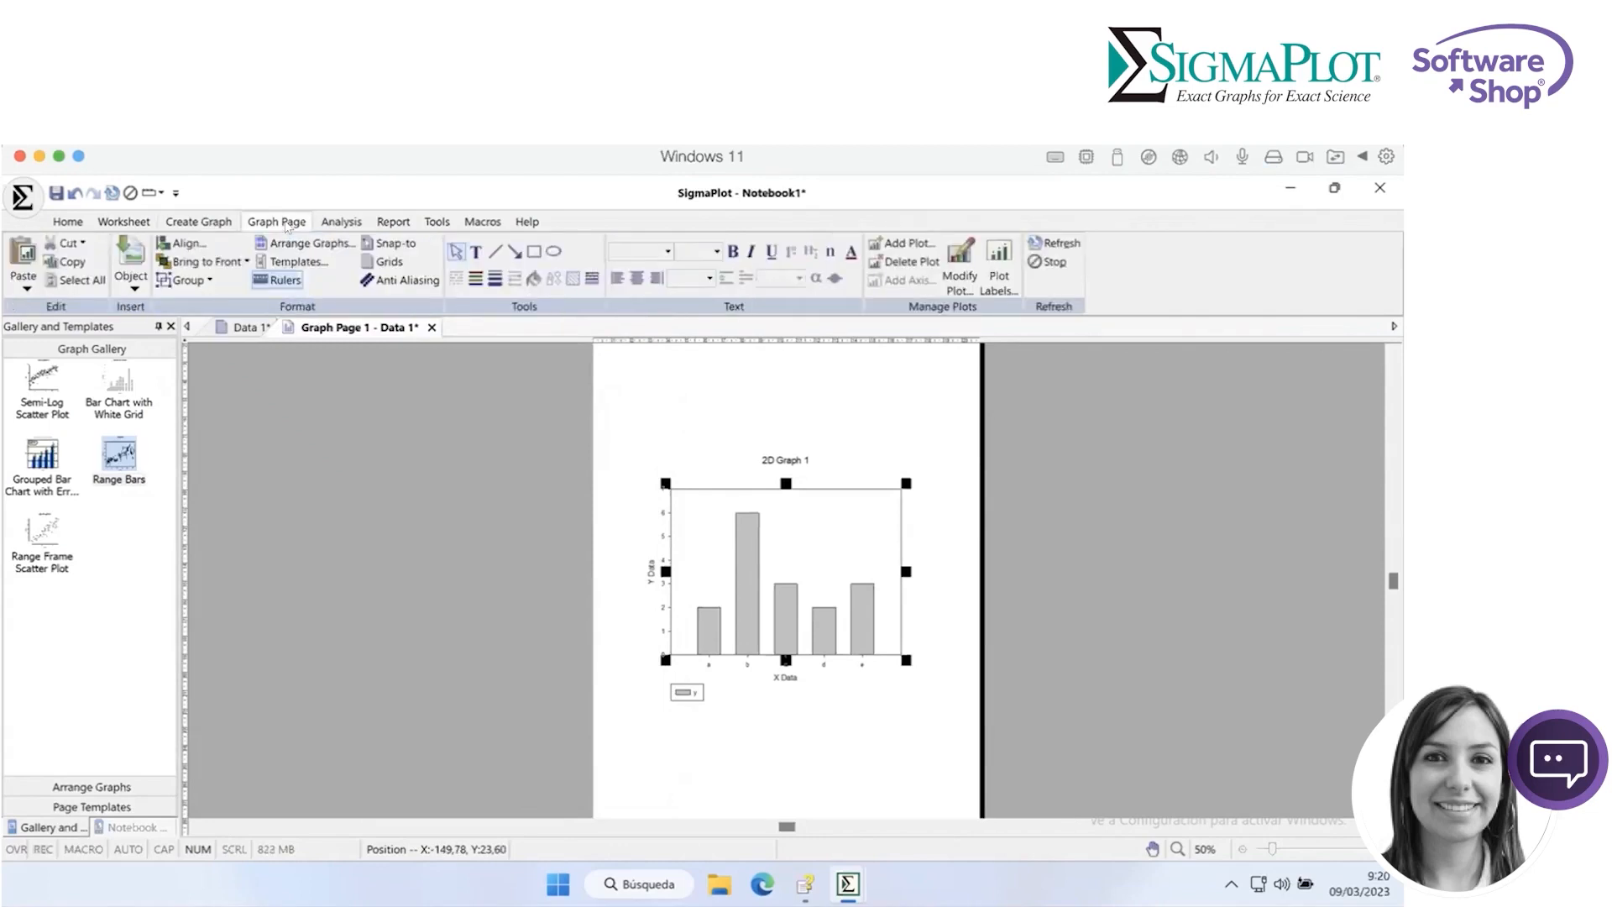
{"action": "left_click", "coordinate": [745, 579]}
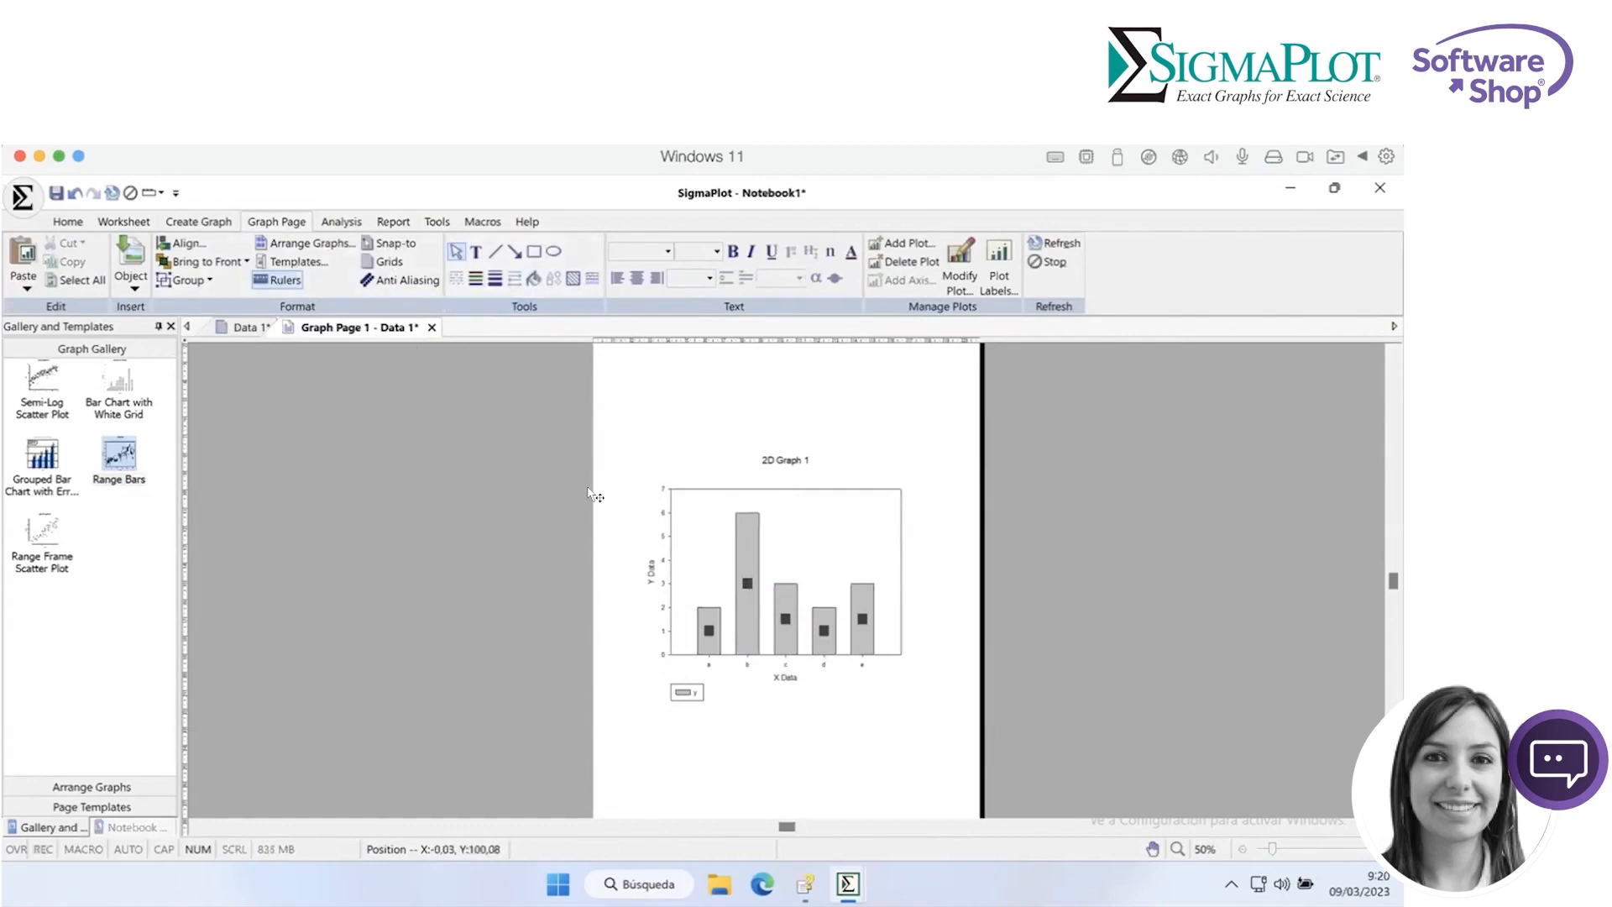
{"action": "left_click", "coordinate": [534, 279]}
{"action": "left_click", "coordinate": [556, 322]}
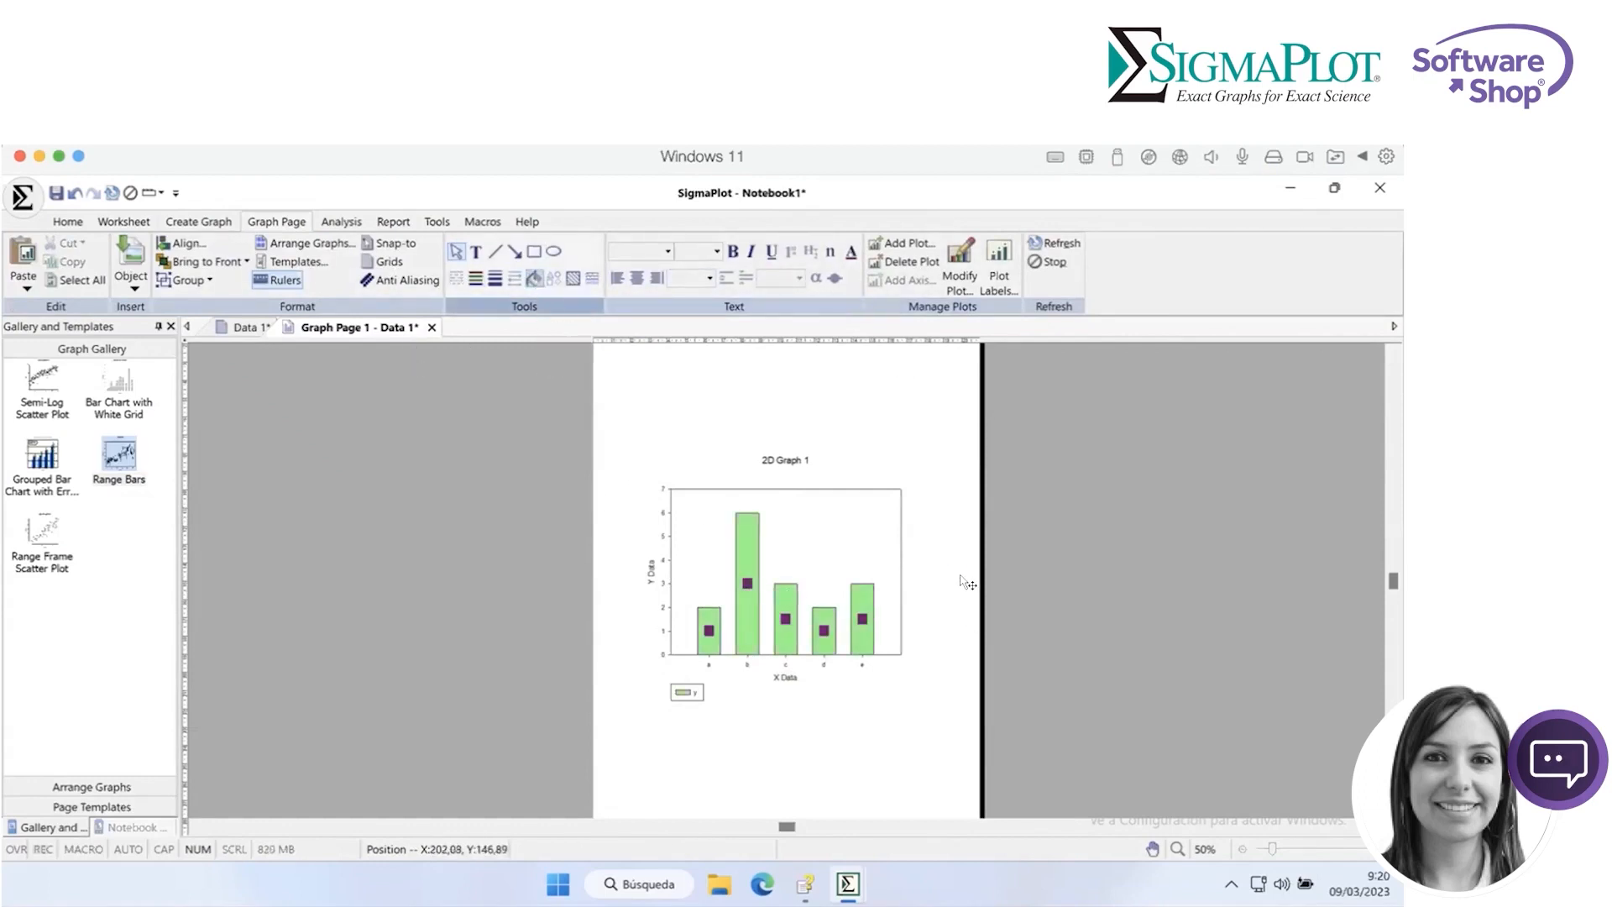
{"action": "left_click", "coordinate": [974, 621]}
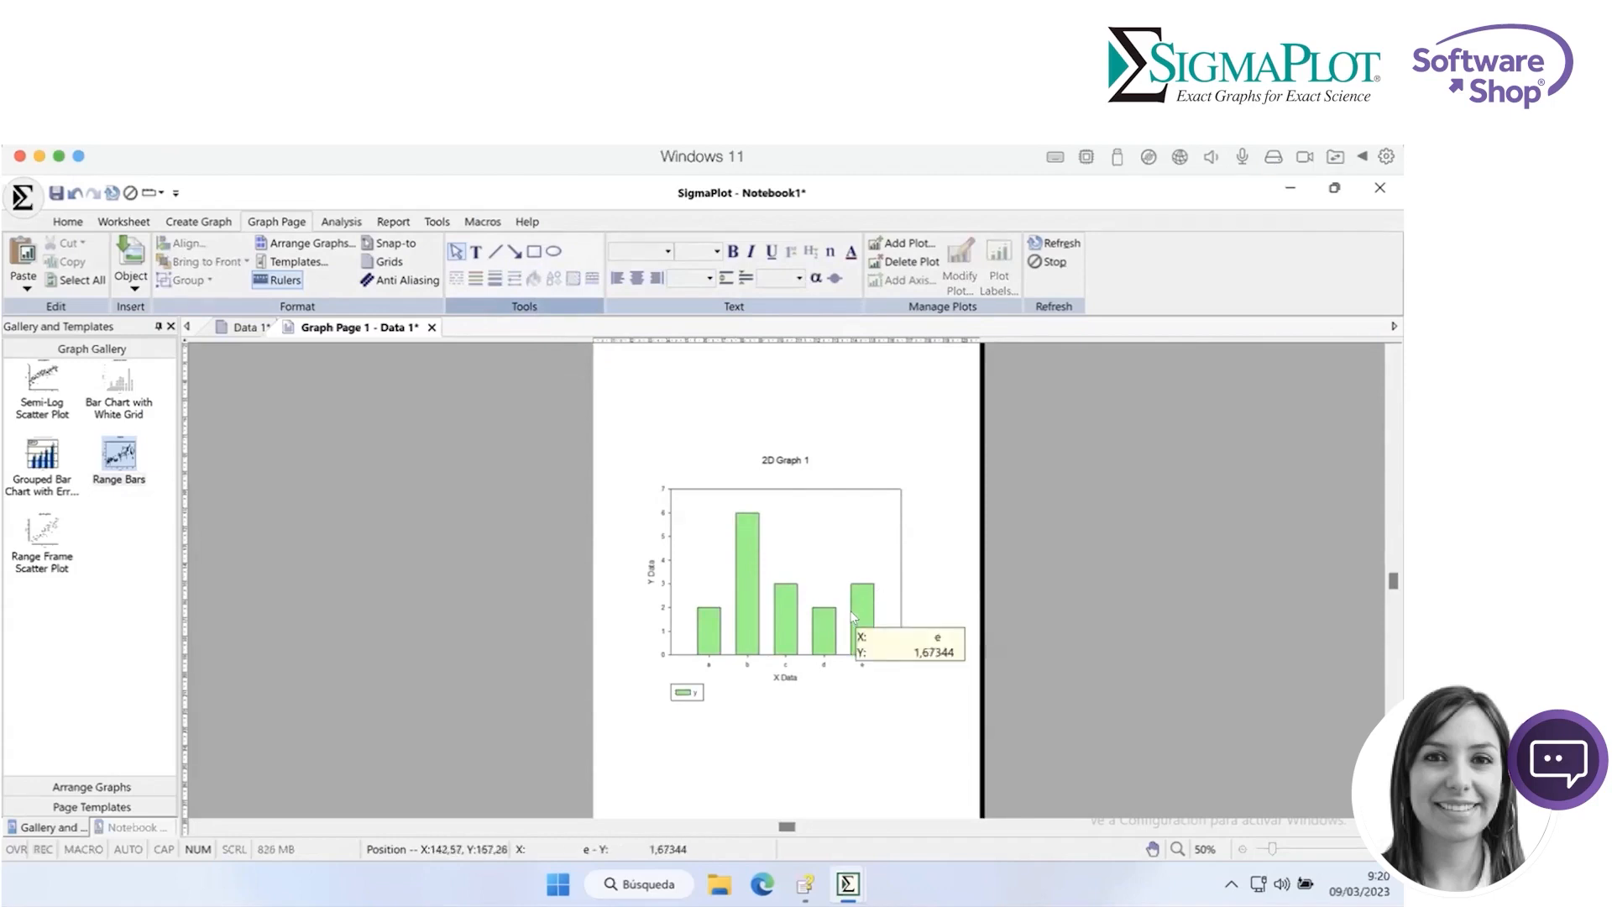
- Select only the bar for category b and fill it with light blue
{"action": "scroll", "coordinate": [932, 567], "scroll_direction": "up", "scroll_amount": 3}
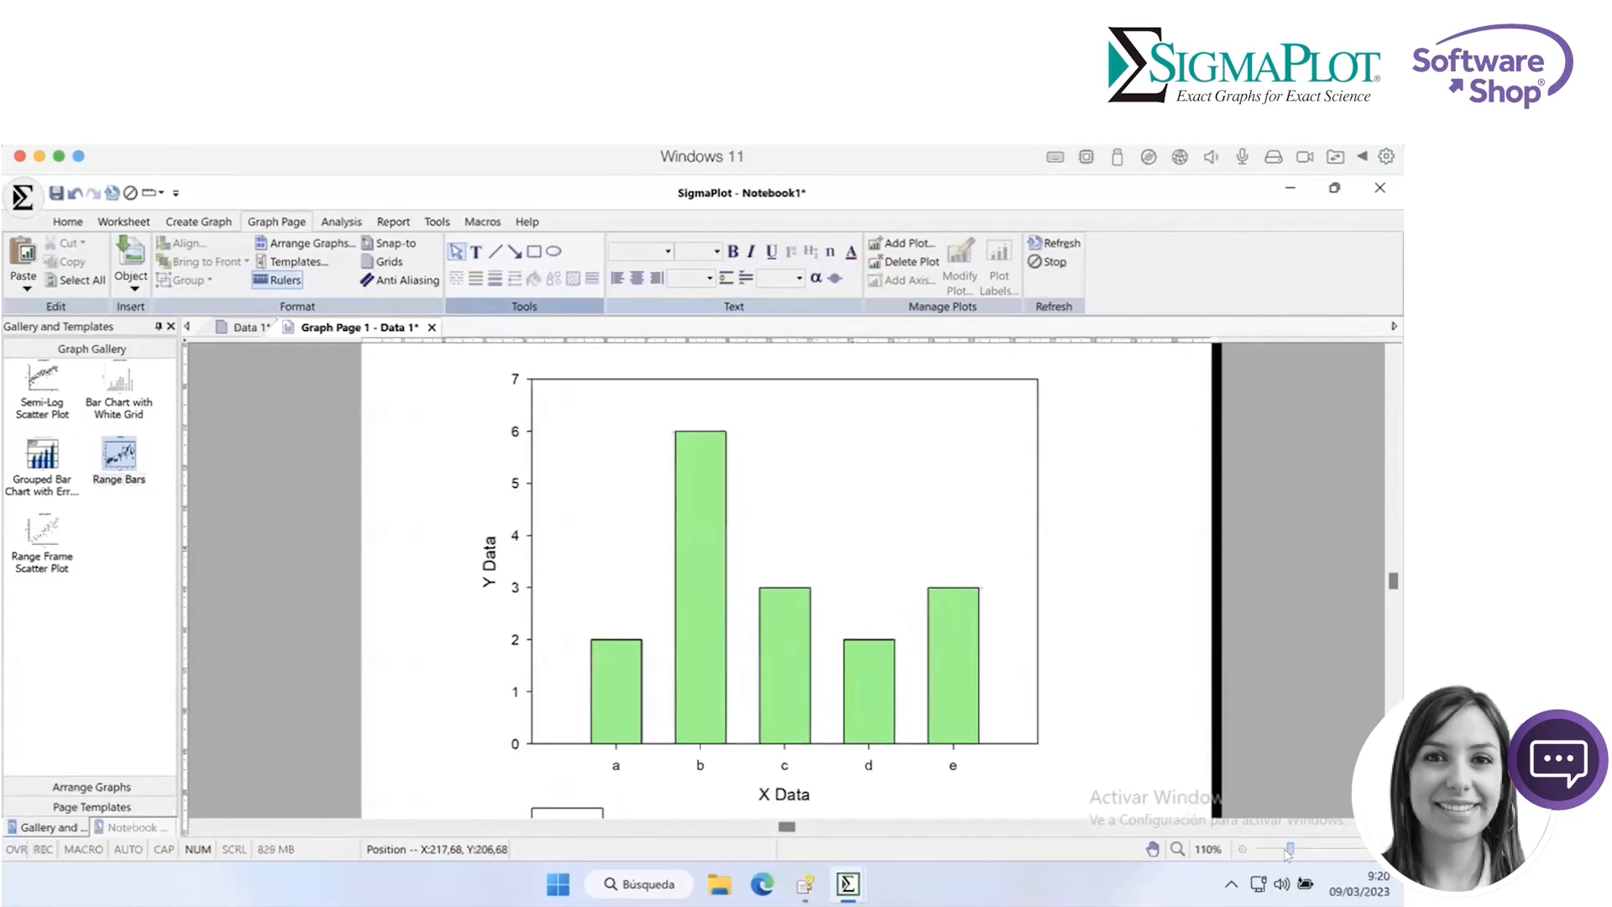
{"action": "left_click", "coordinate": [626, 690]}
{"action": "left_click", "coordinate": [702, 655]}
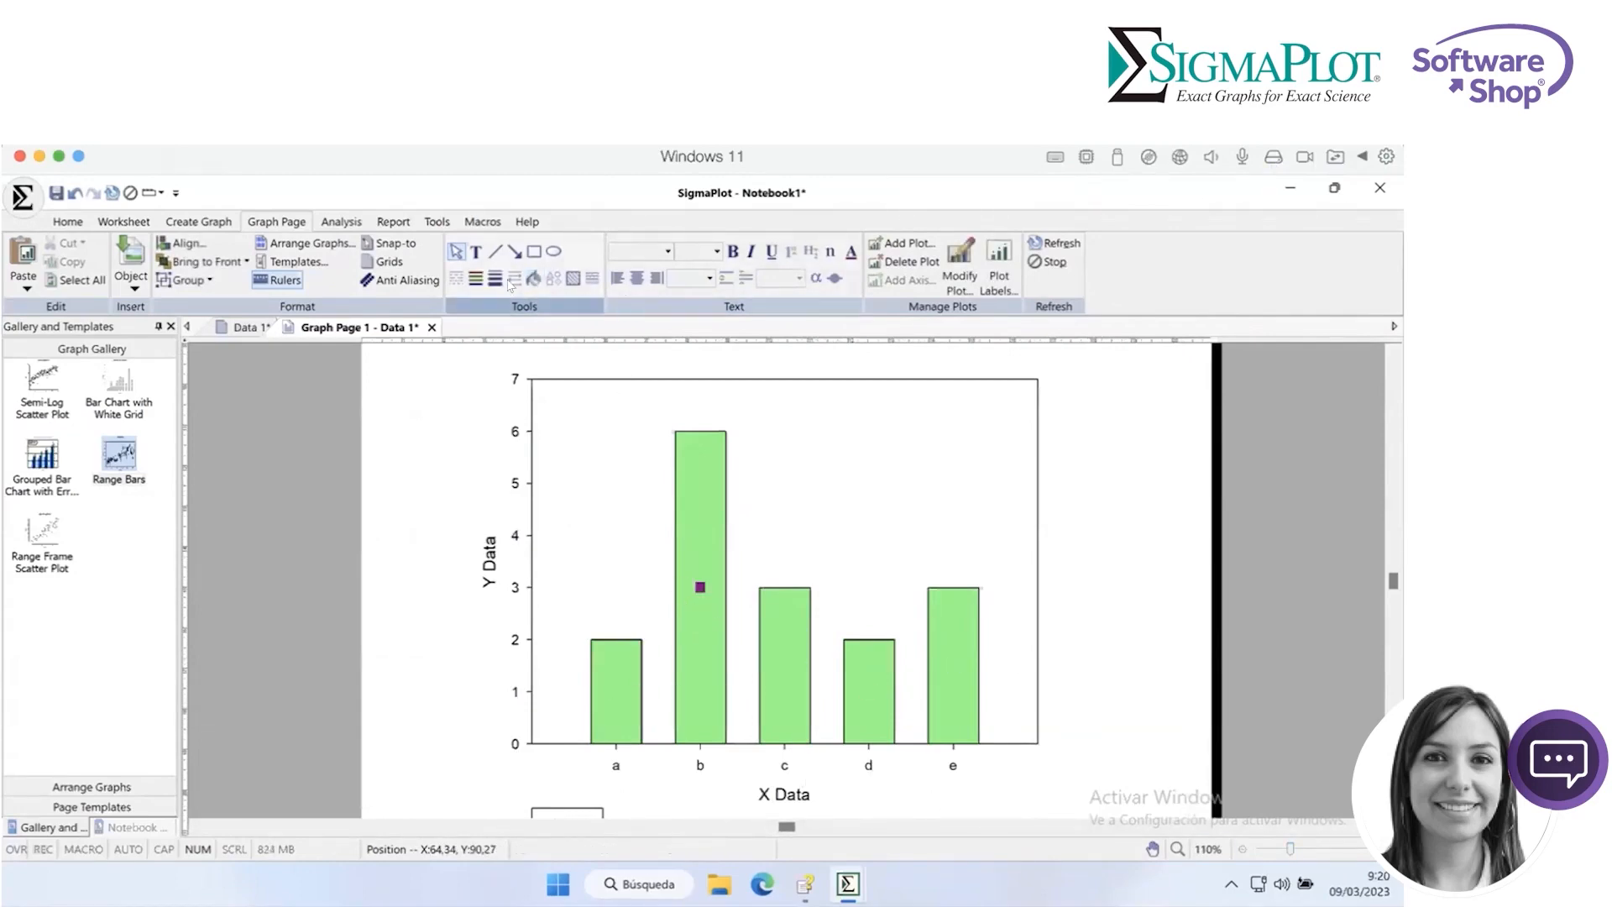
{"action": "left_click", "coordinate": [535, 280]}
{"action": "left_click", "coordinate": [578, 313]}
- Fill only the bar for category c with dark blue, and open the fill colours for the category d bar
{"action": "left_click", "coordinate": [788, 617]}
{"action": "left_click", "coordinate": [535, 279]}
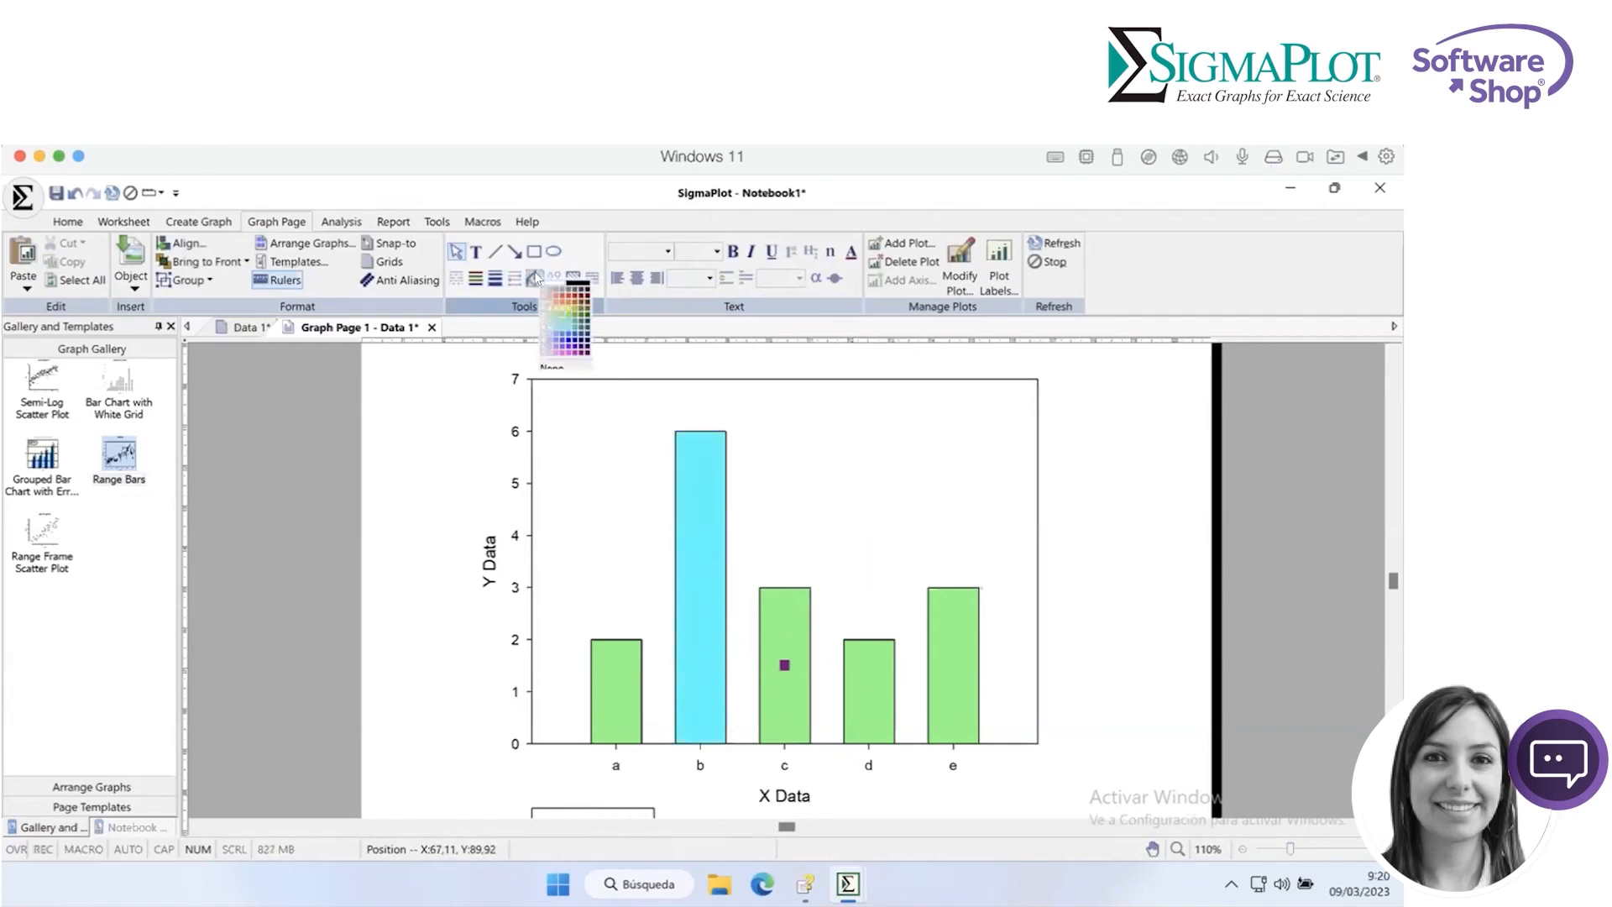
{"action": "left_click", "coordinate": [585, 336]}
{"action": "left_click", "coordinate": [869, 684]}
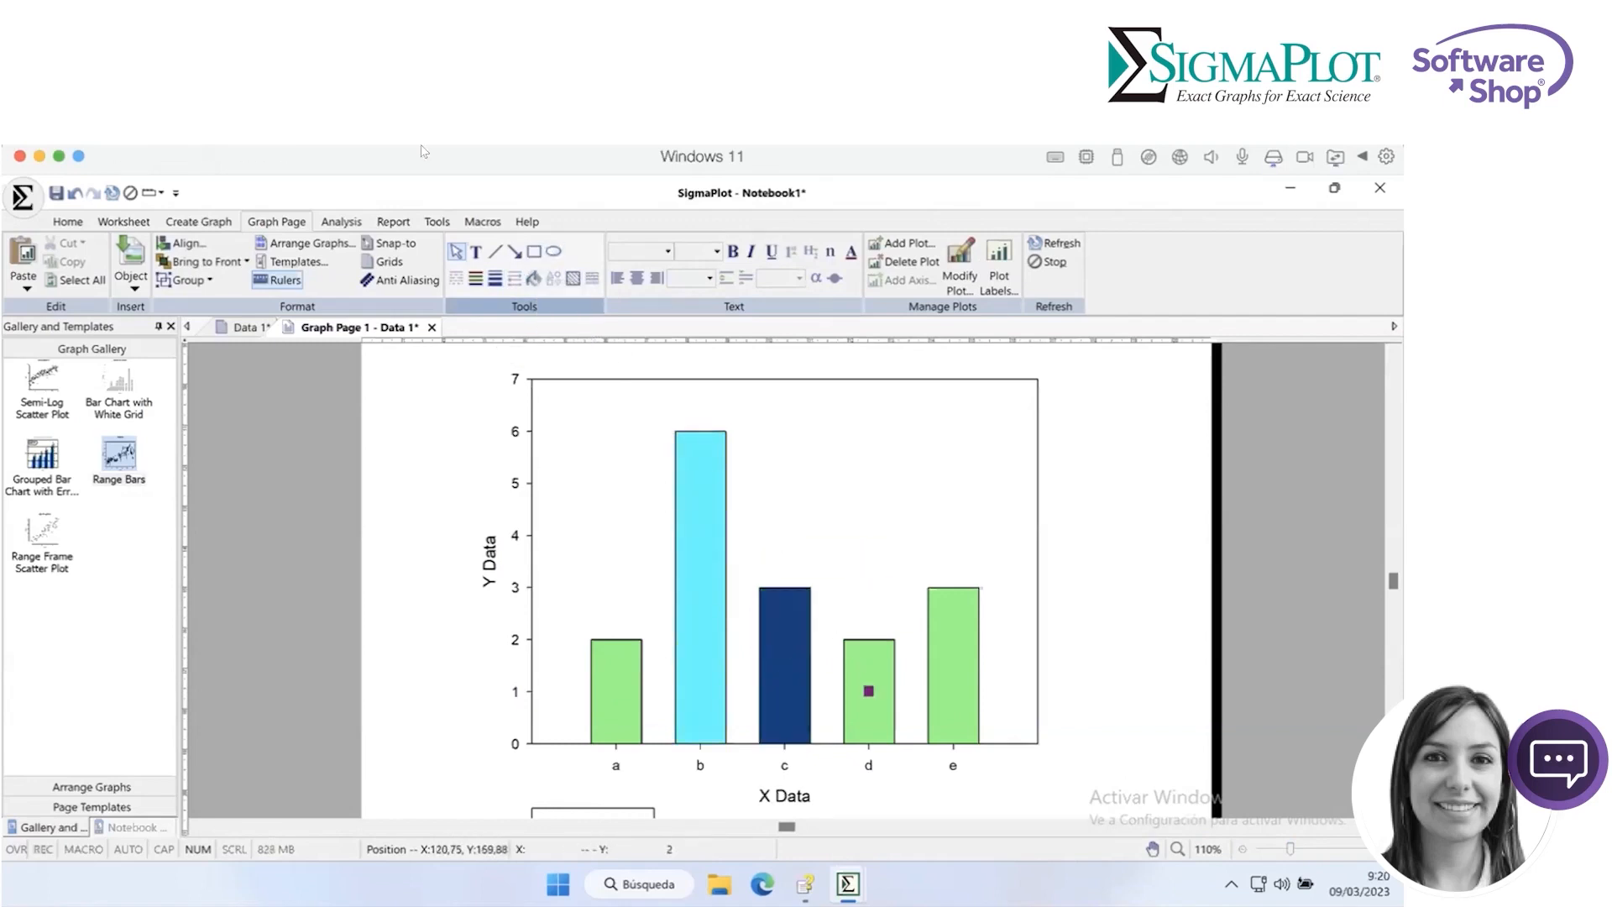
{"action": "left_click", "coordinate": [534, 279]}
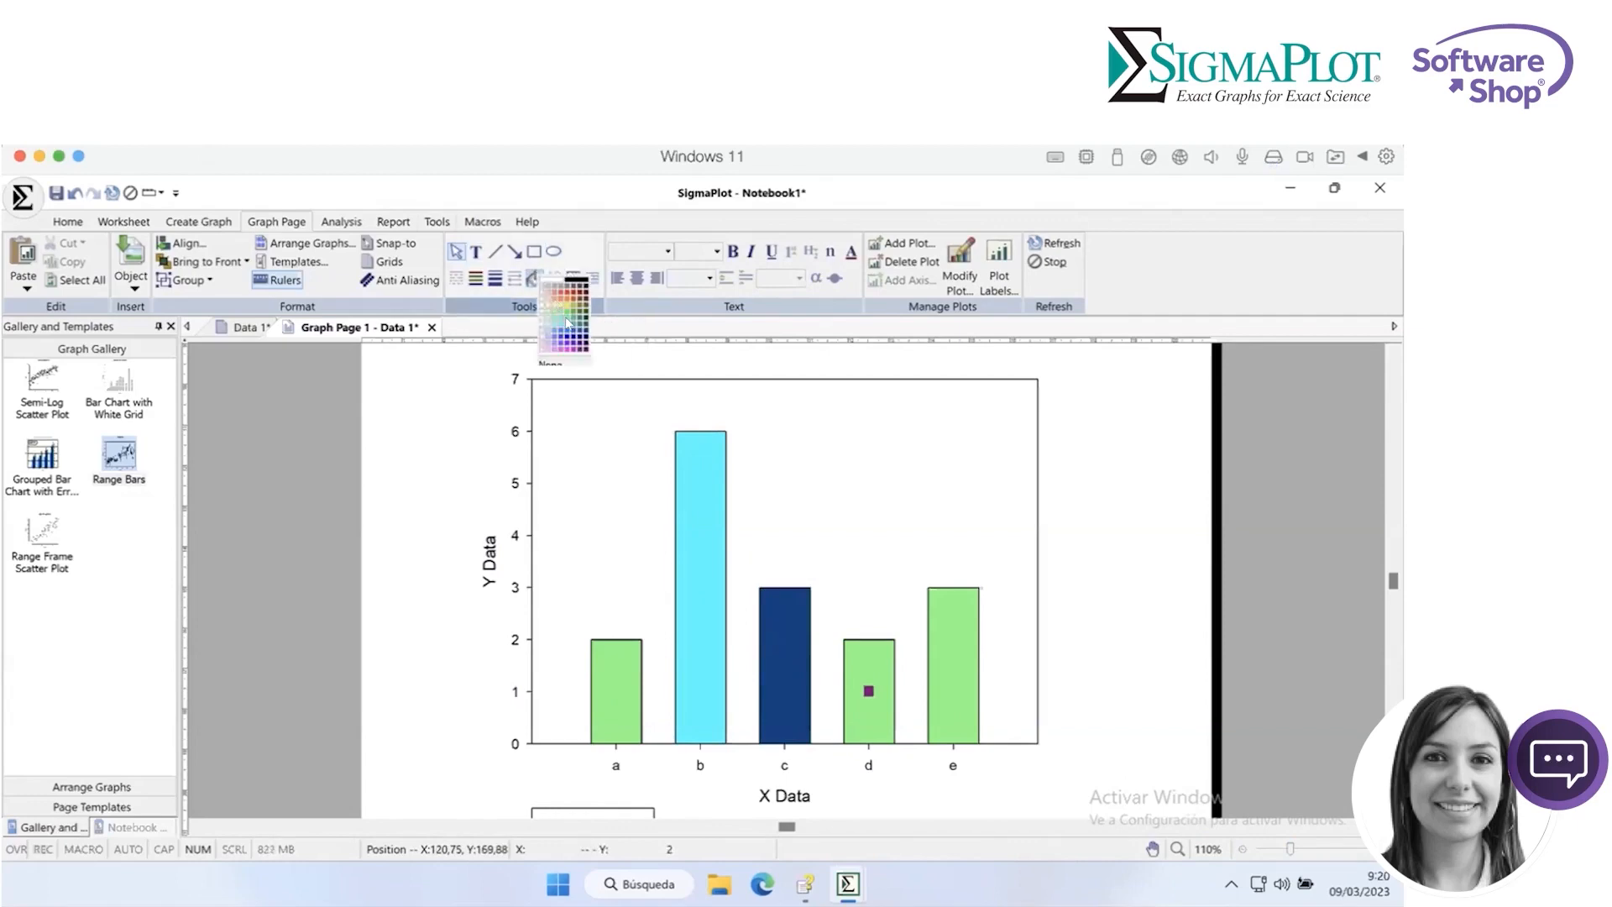
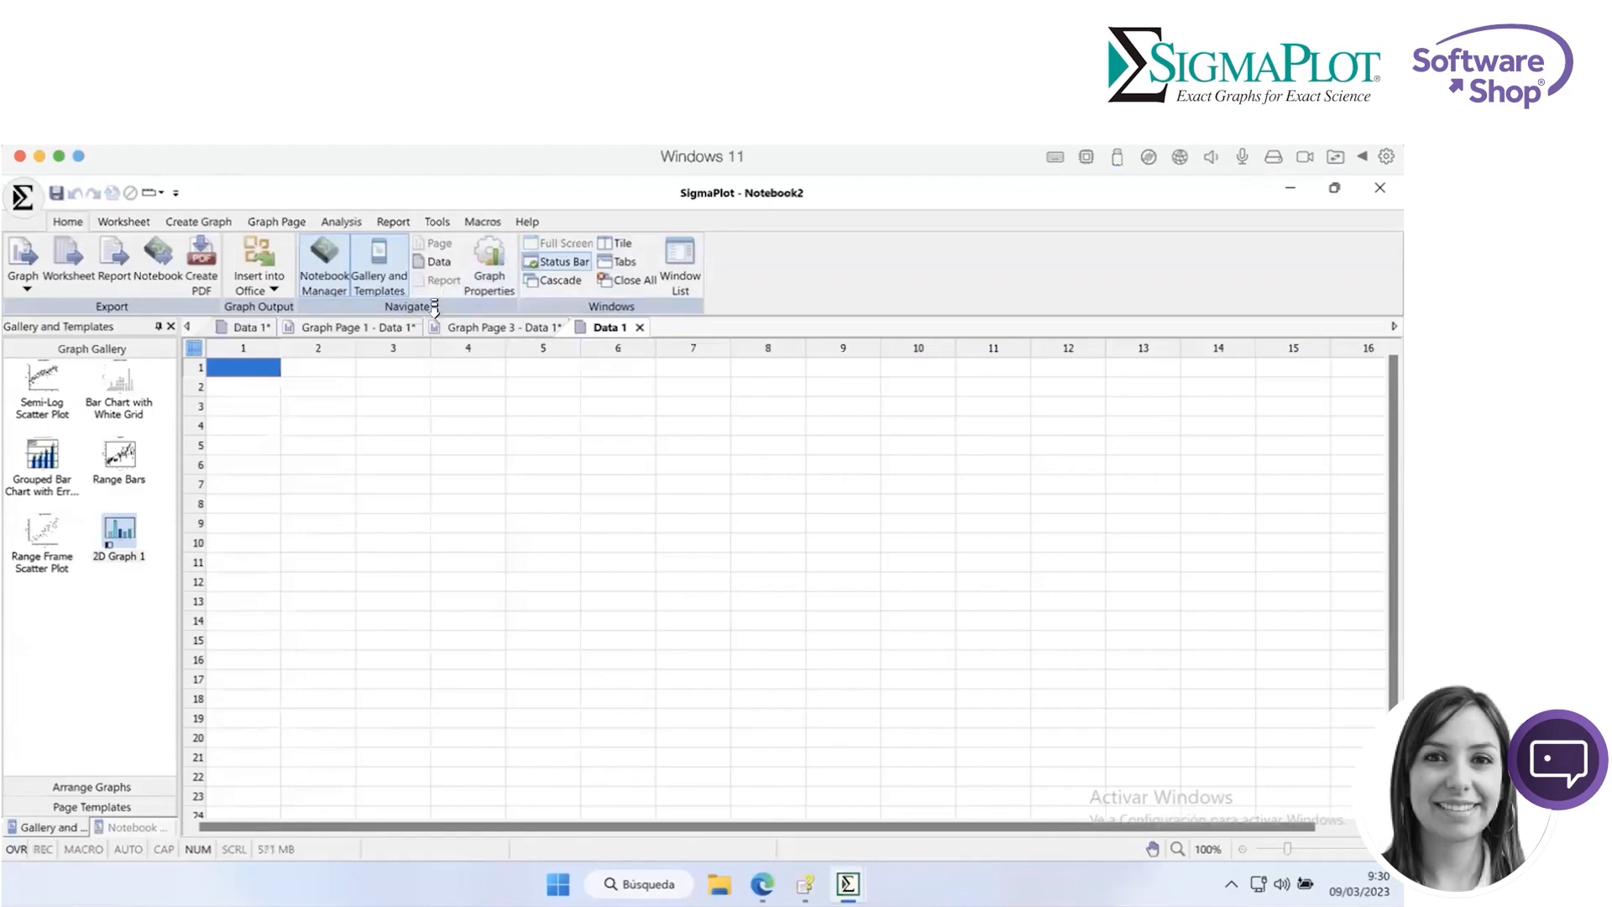
- Add a new worksheet to Notebook2
{"action": "left_click", "coordinate": [22, 197]}
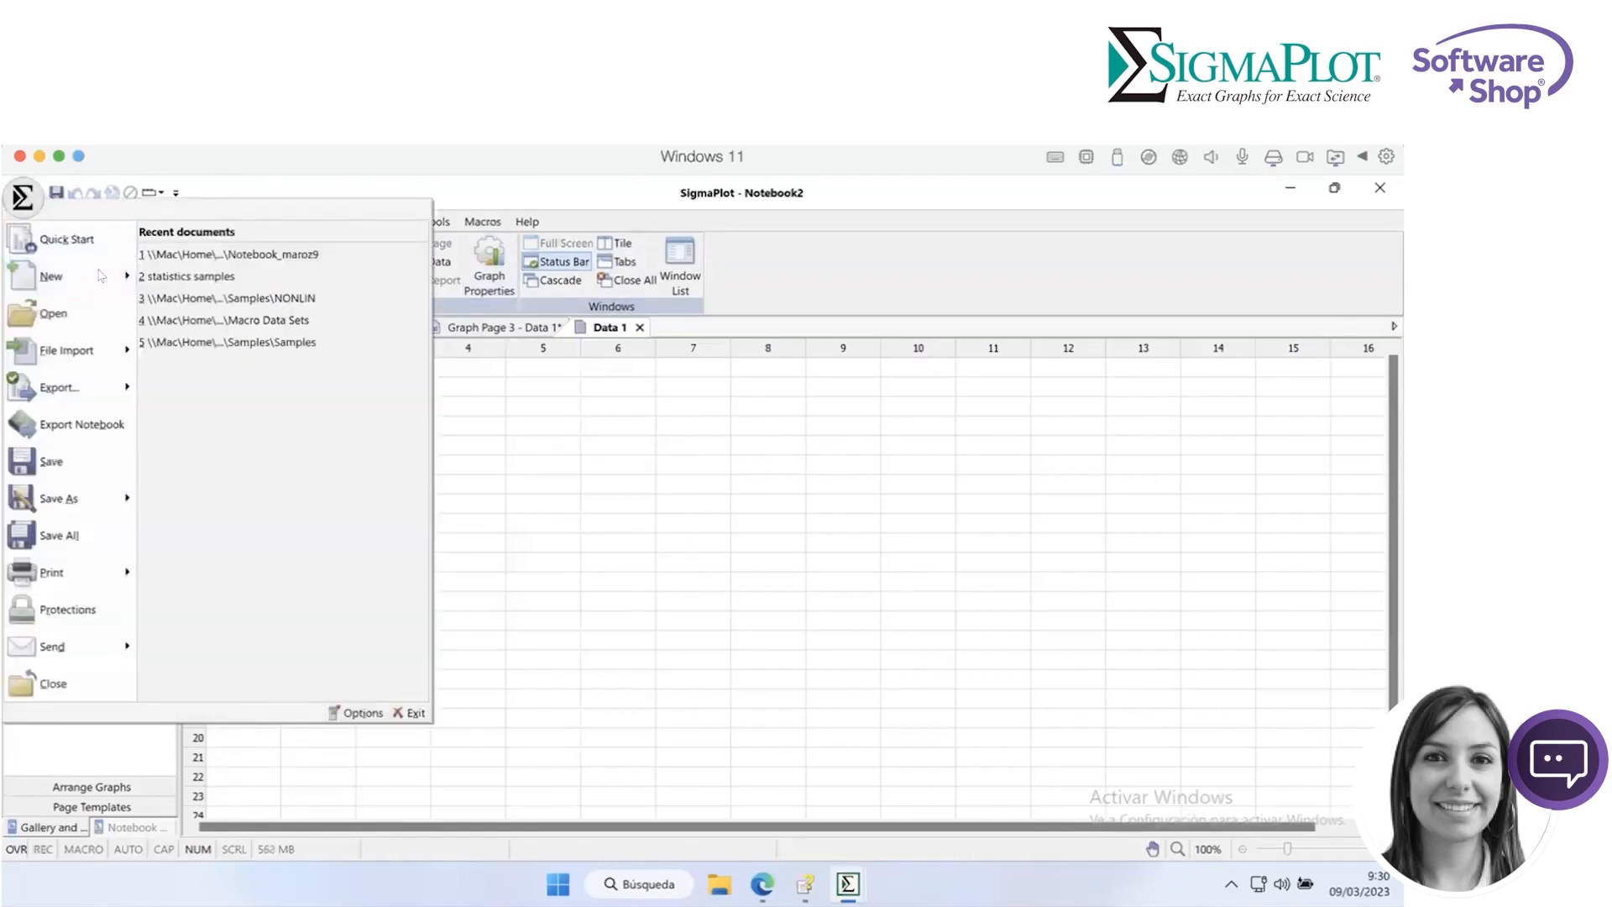
{"action": "left_click", "coordinate": [100, 283]}
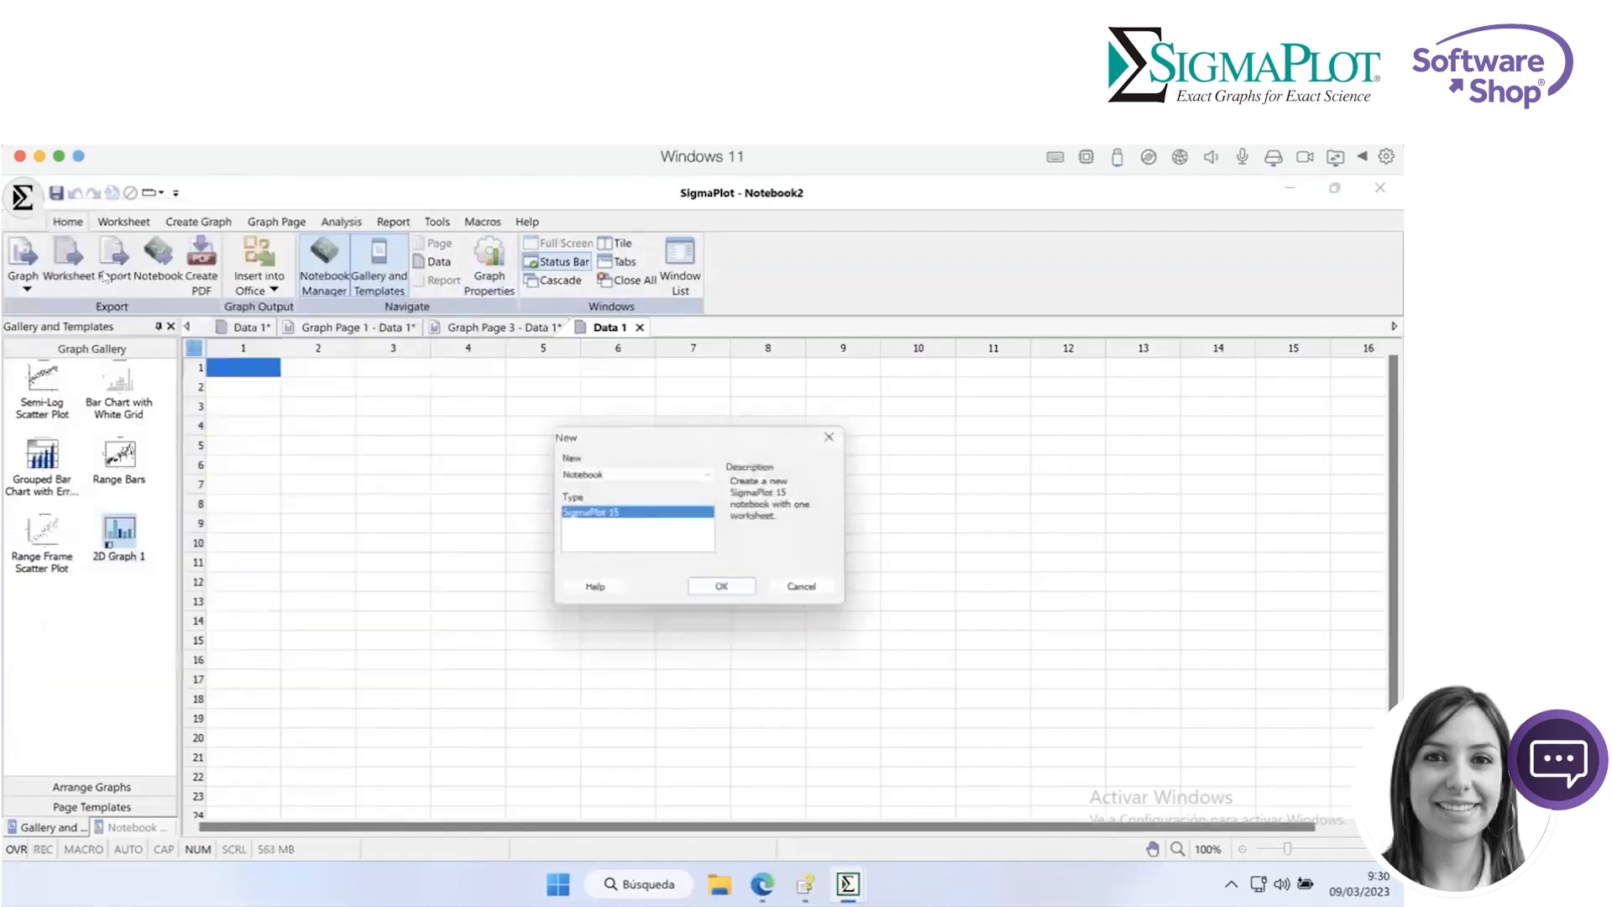
{"action": "left_click", "coordinate": [712, 474]}
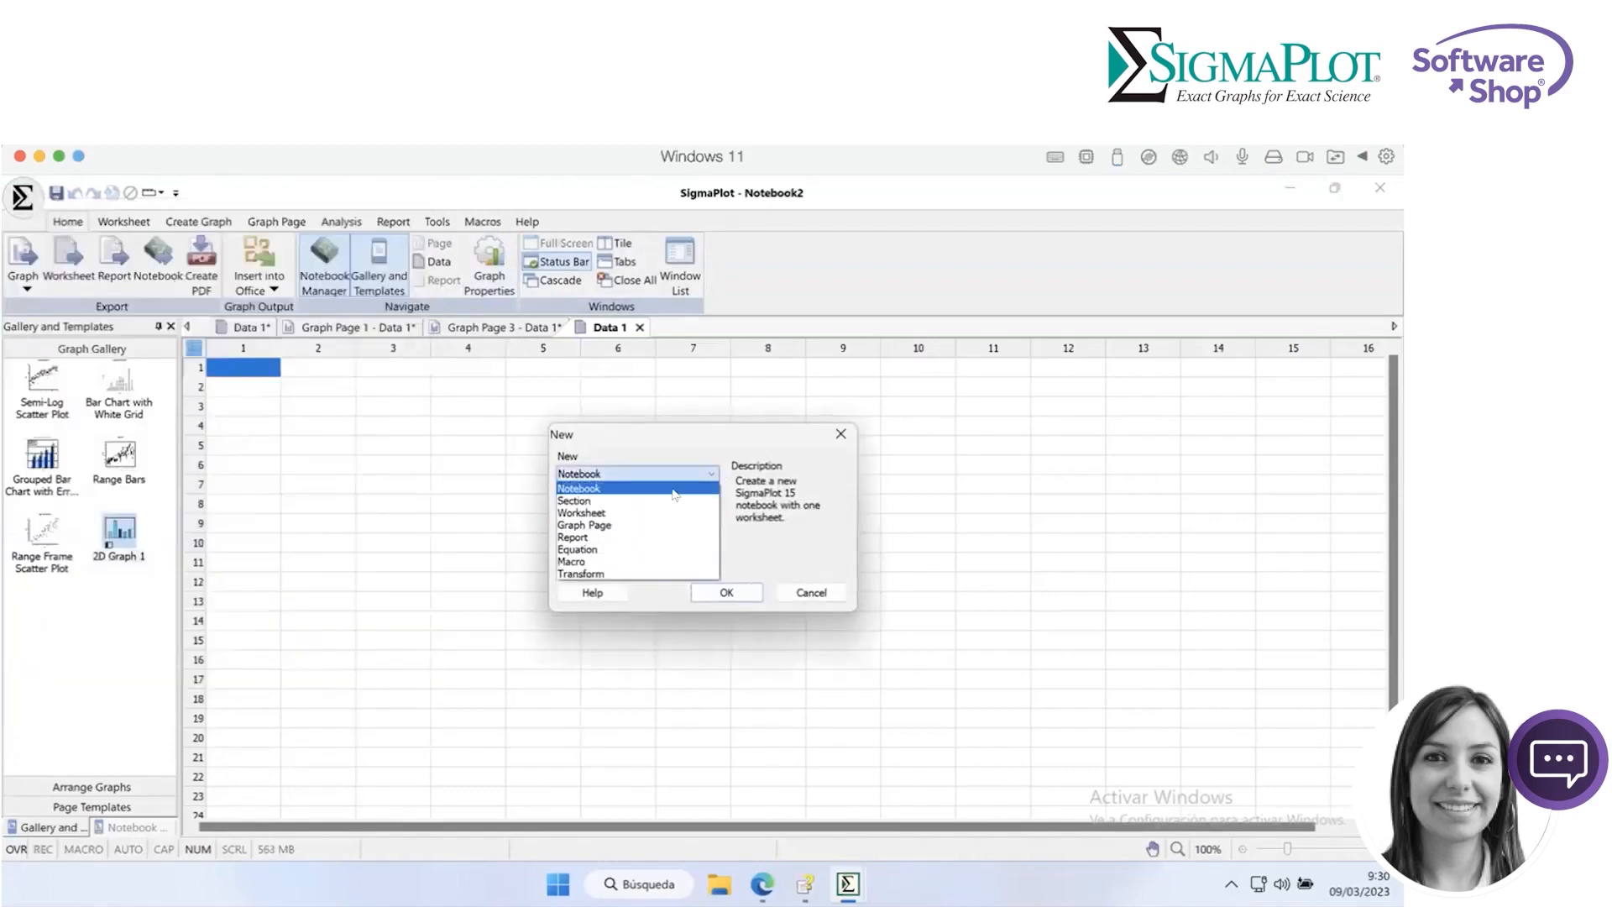
{"action": "left_click", "coordinate": [633, 524]}
{"action": "left_click", "coordinate": [709, 476]}
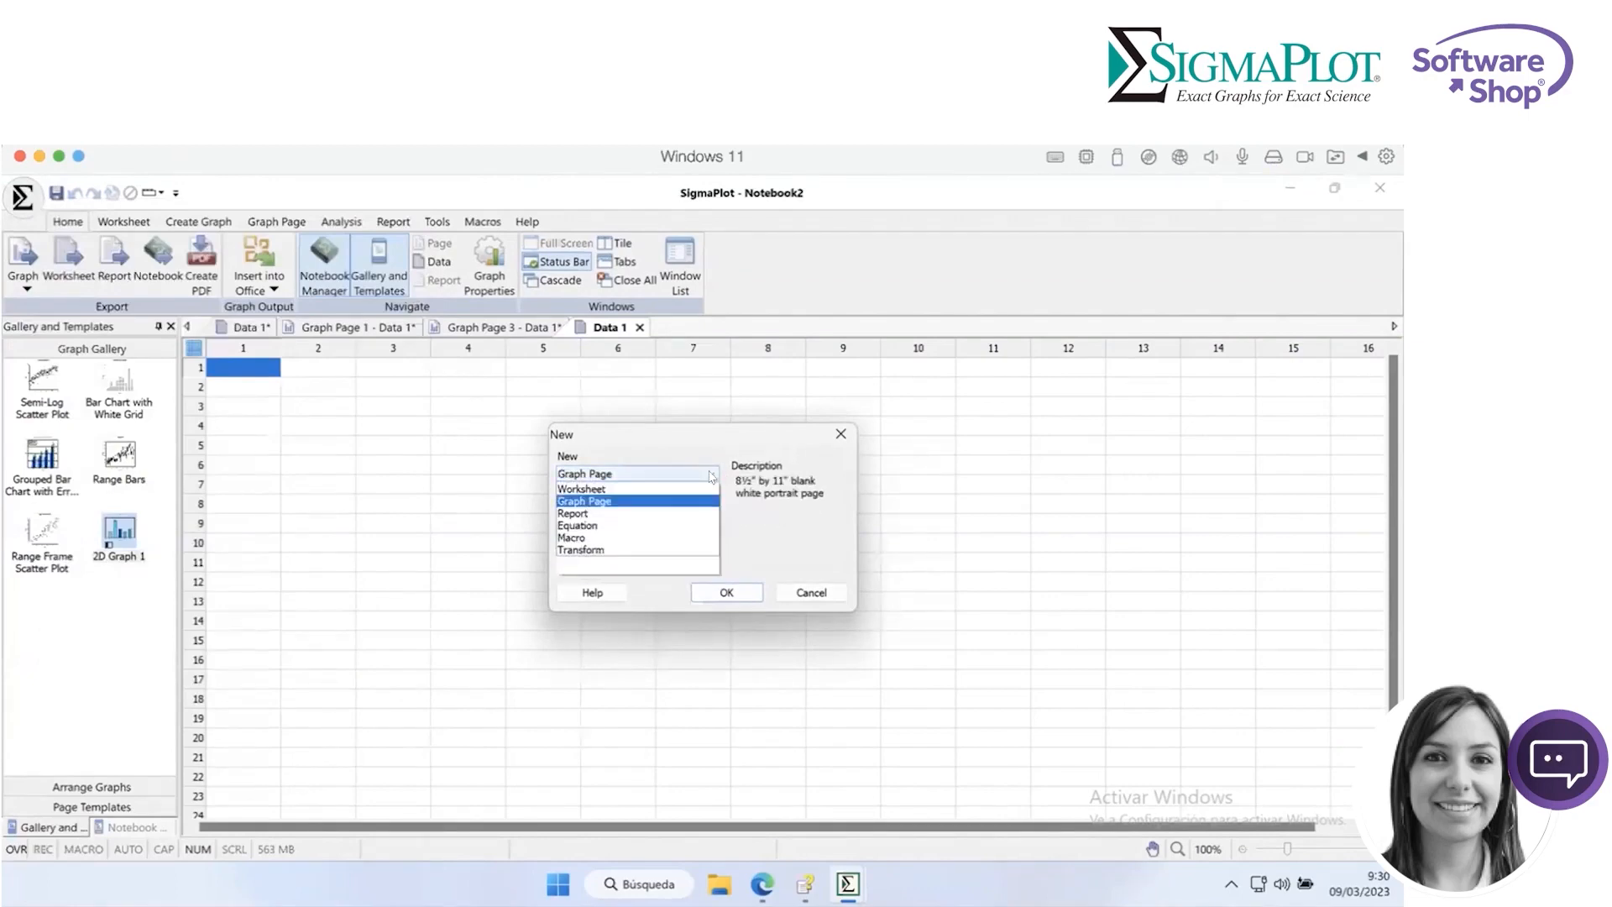
{"action": "left_click", "coordinate": [696, 475]}
{"action": "left_click", "coordinate": [695, 475]}
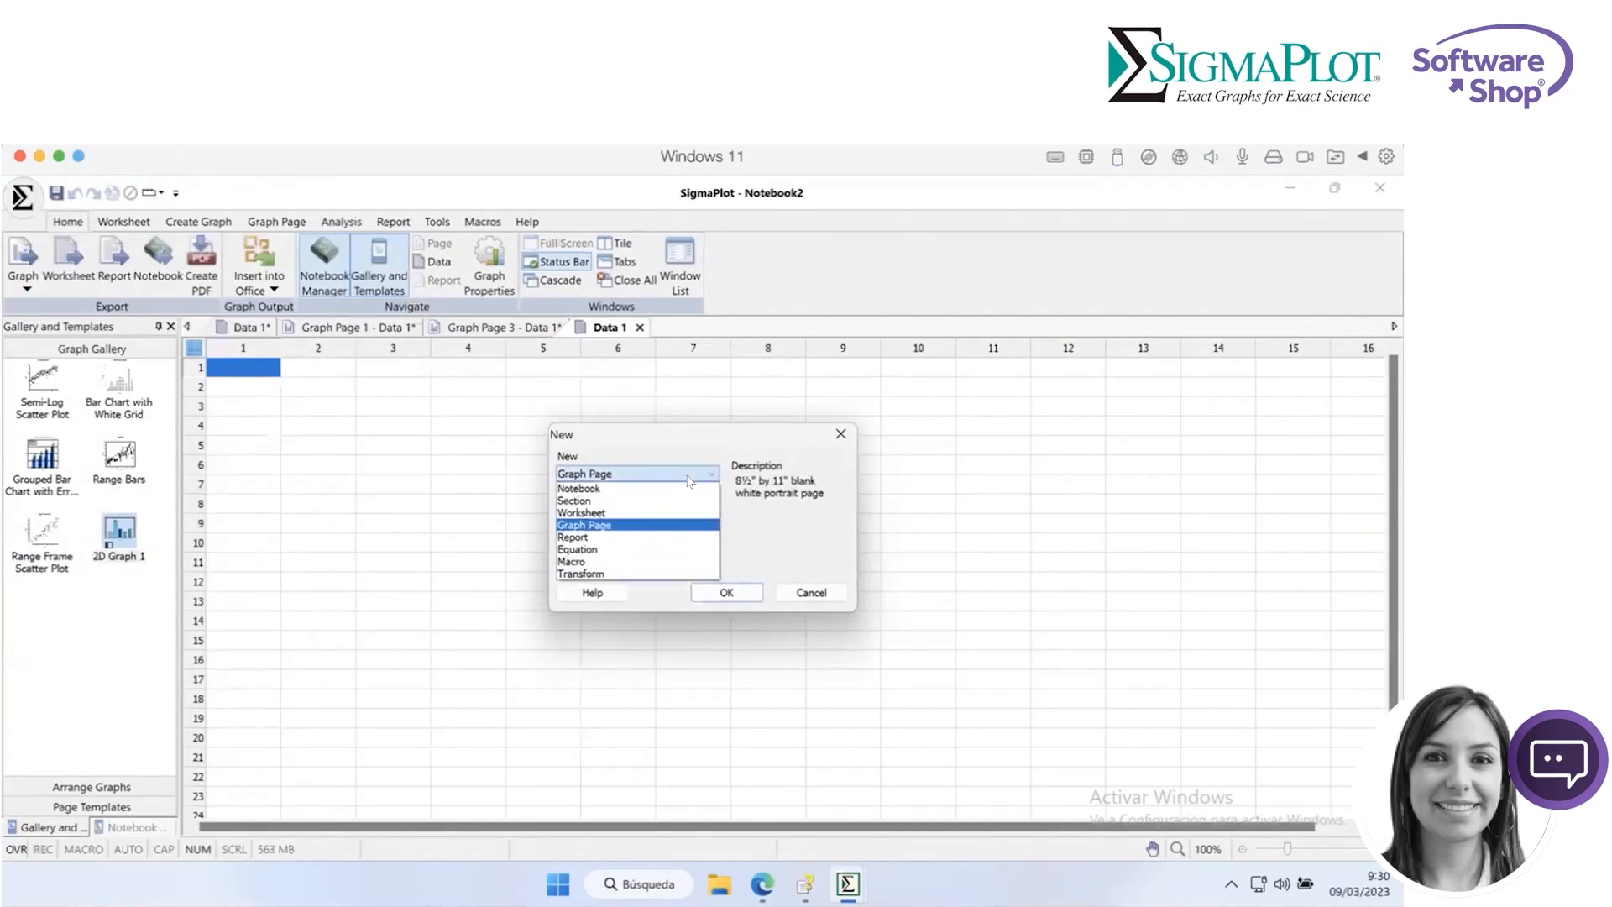
{"action": "left_click", "coordinate": [663, 509]}
{"action": "left_click", "coordinate": [710, 591]}
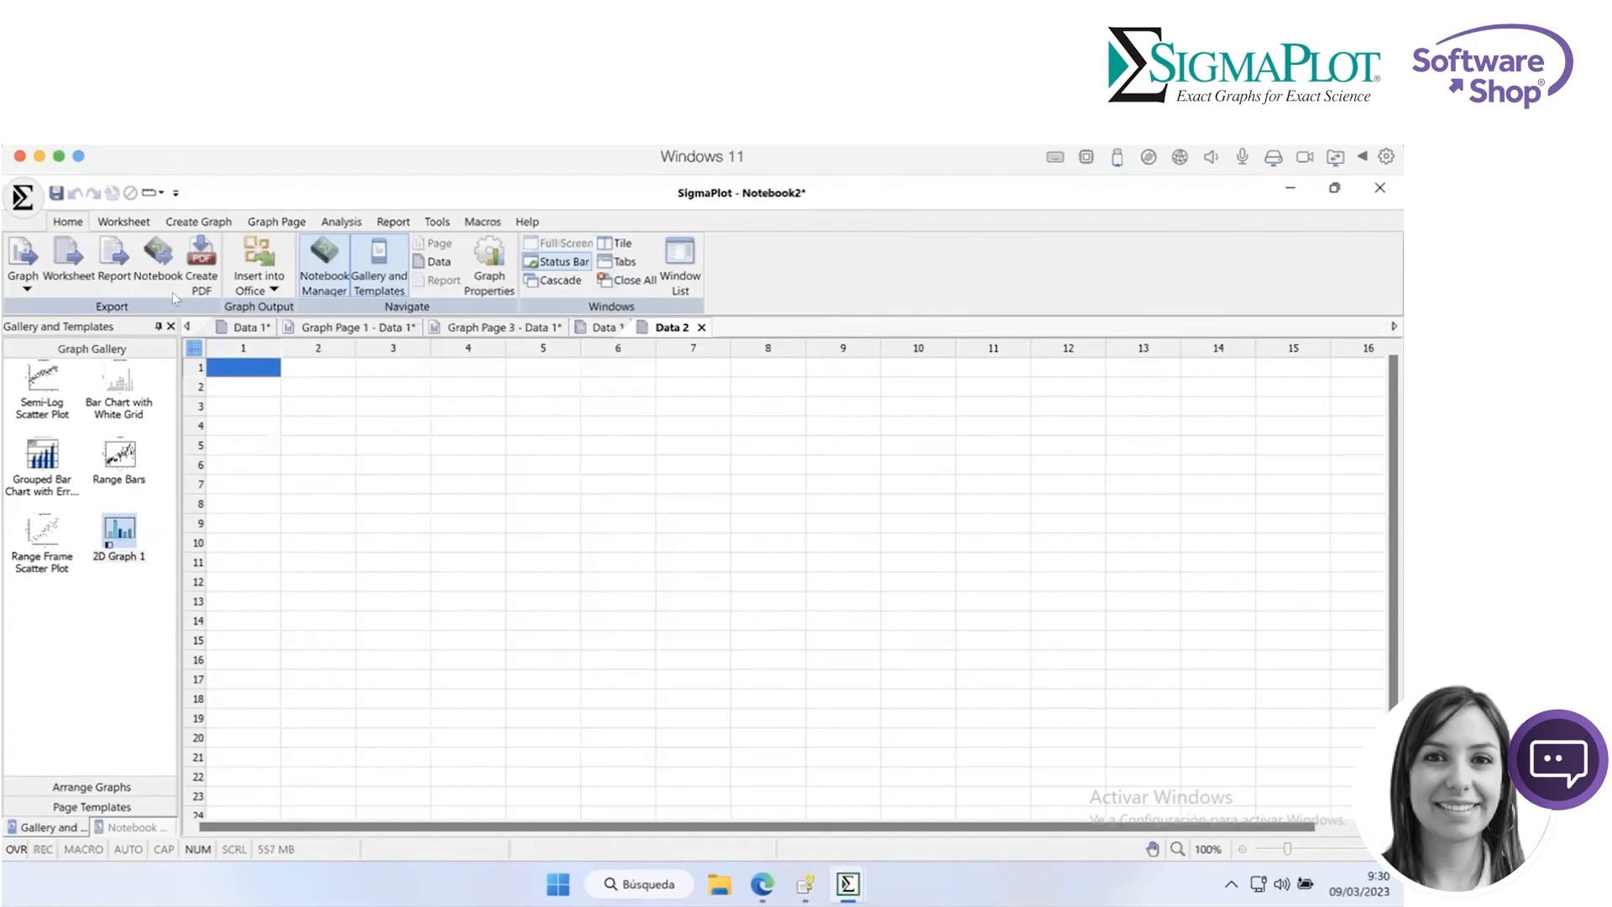
- Import the entire range of Sheet1 from the Excel file Iris_2 into the new worksheet
{"action": "left_click", "coordinate": [24, 199]}
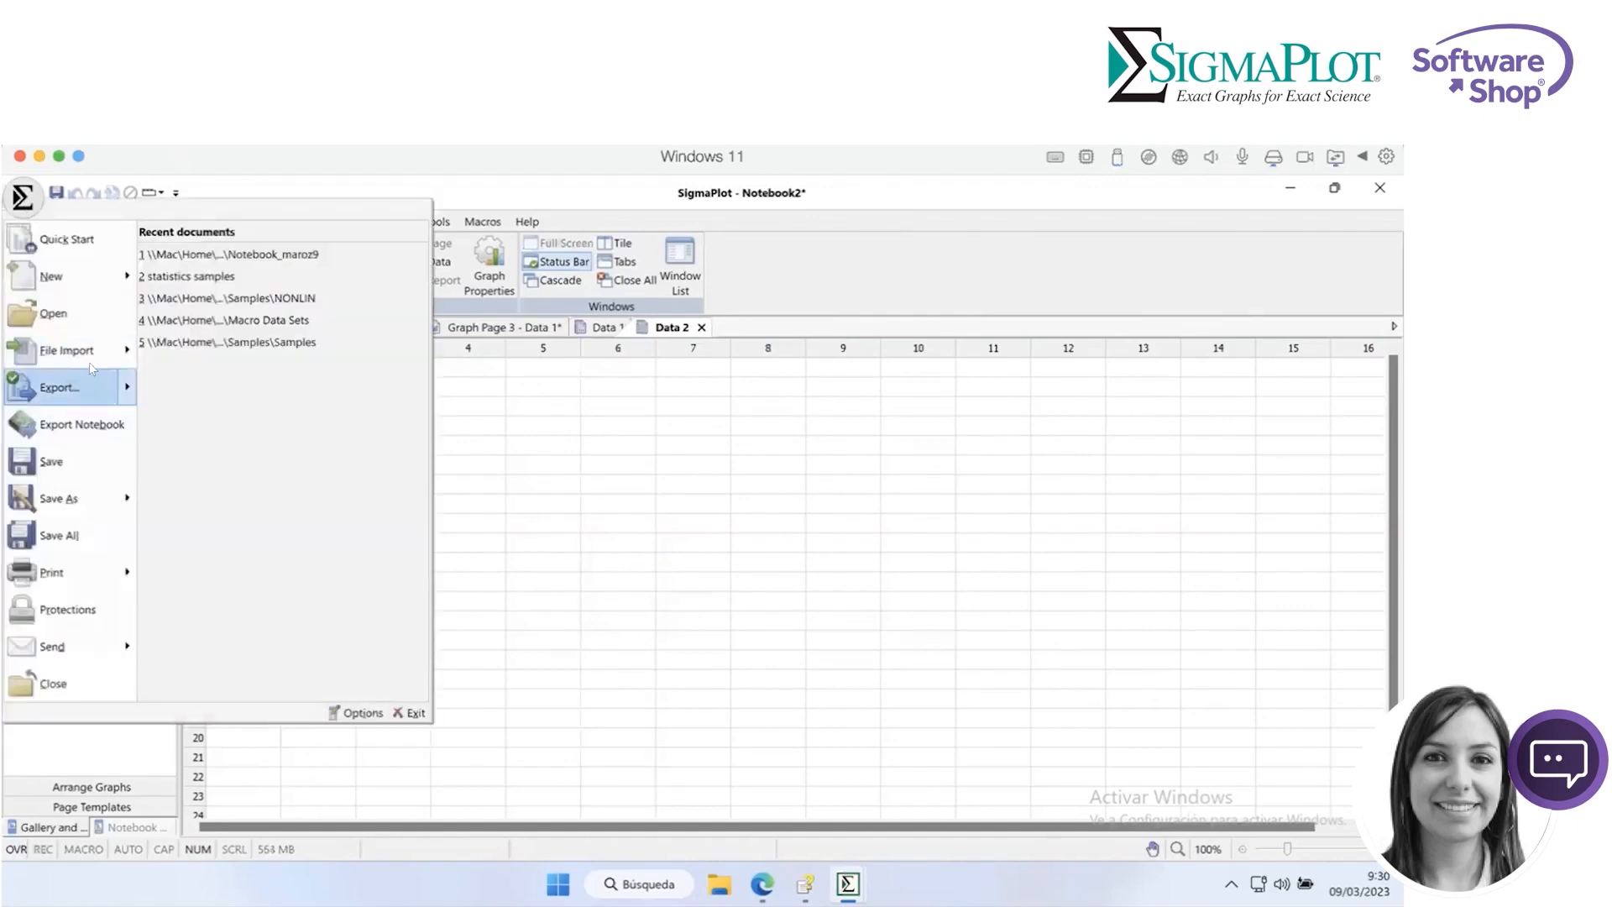
{"action": "mouse_move", "coordinate": [128, 361]}
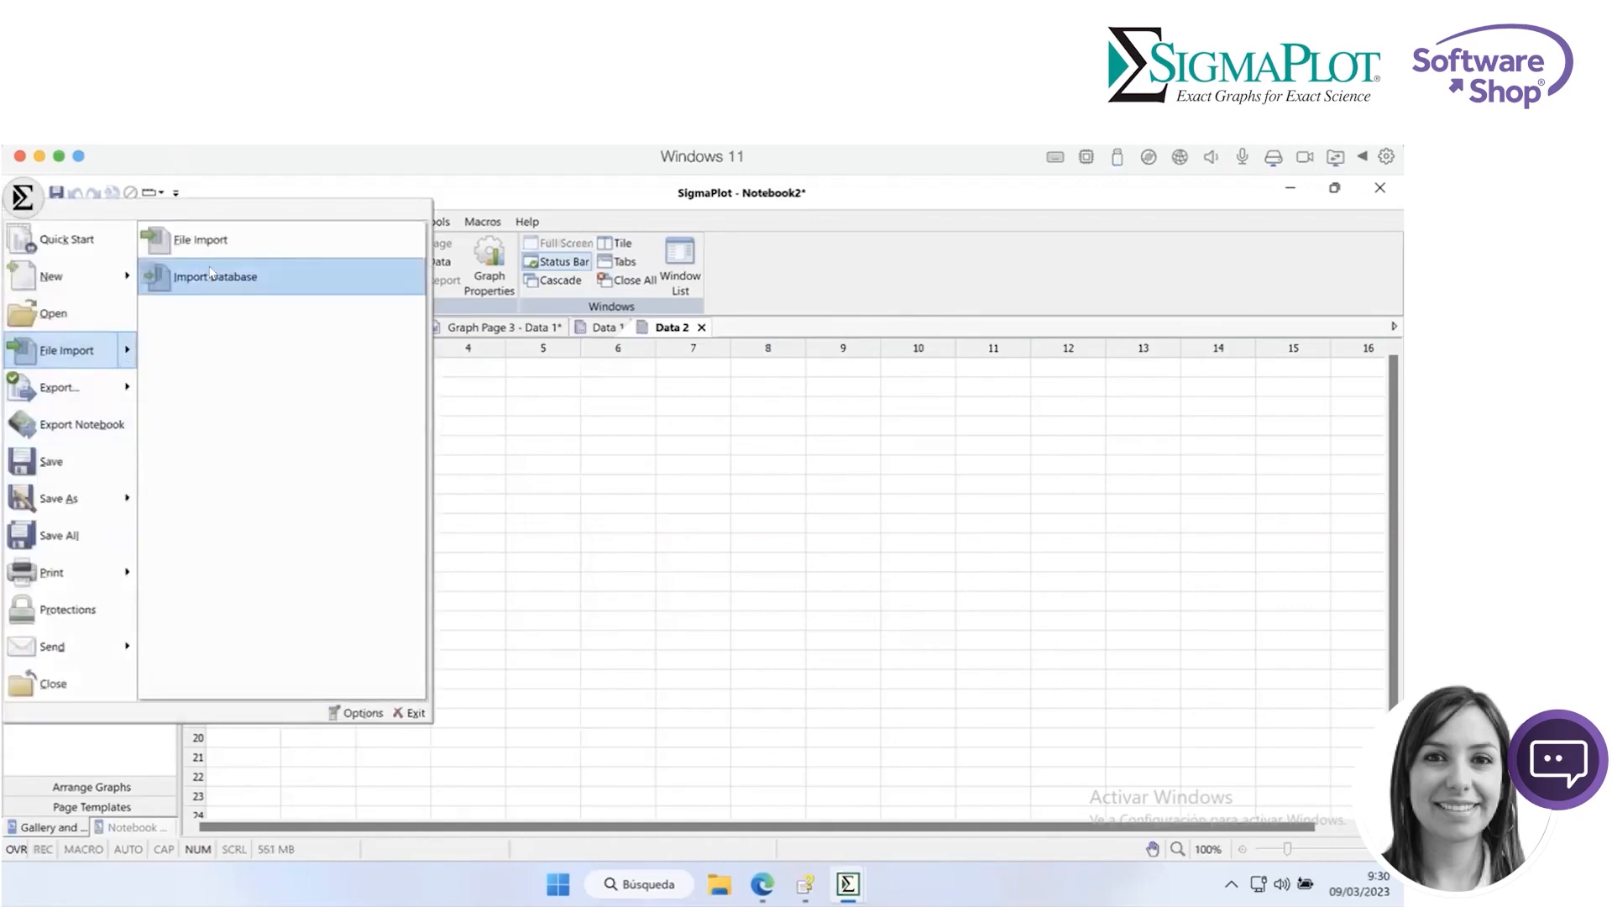
{"action": "left_click", "coordinate": [205, 242]}
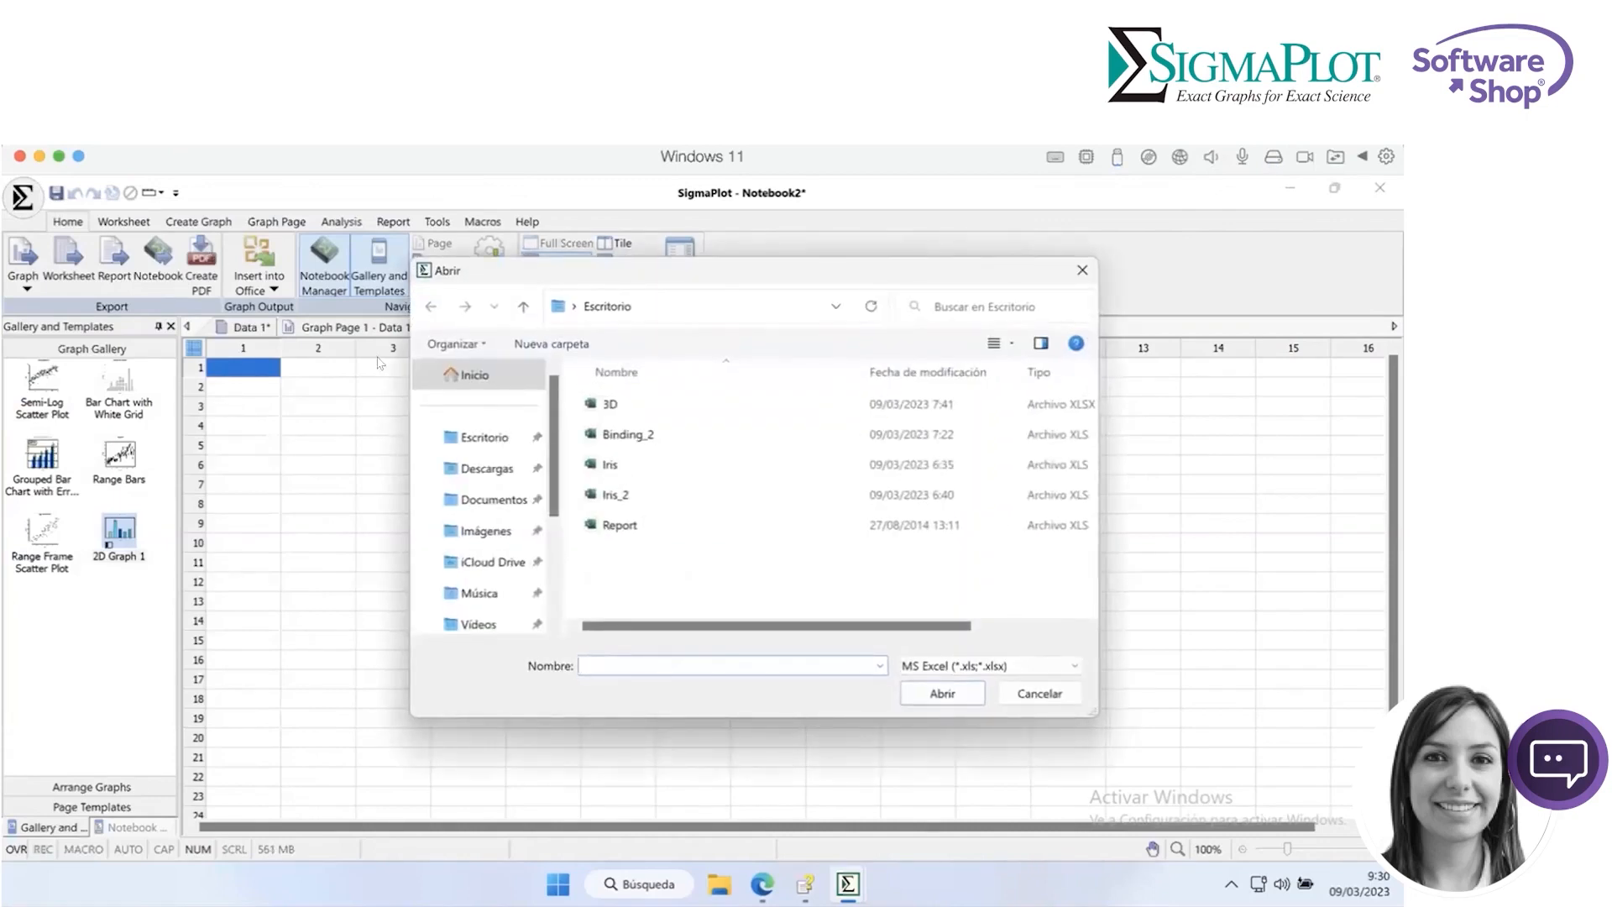
{"action": "left_click", "coordinate": [610, 492]}
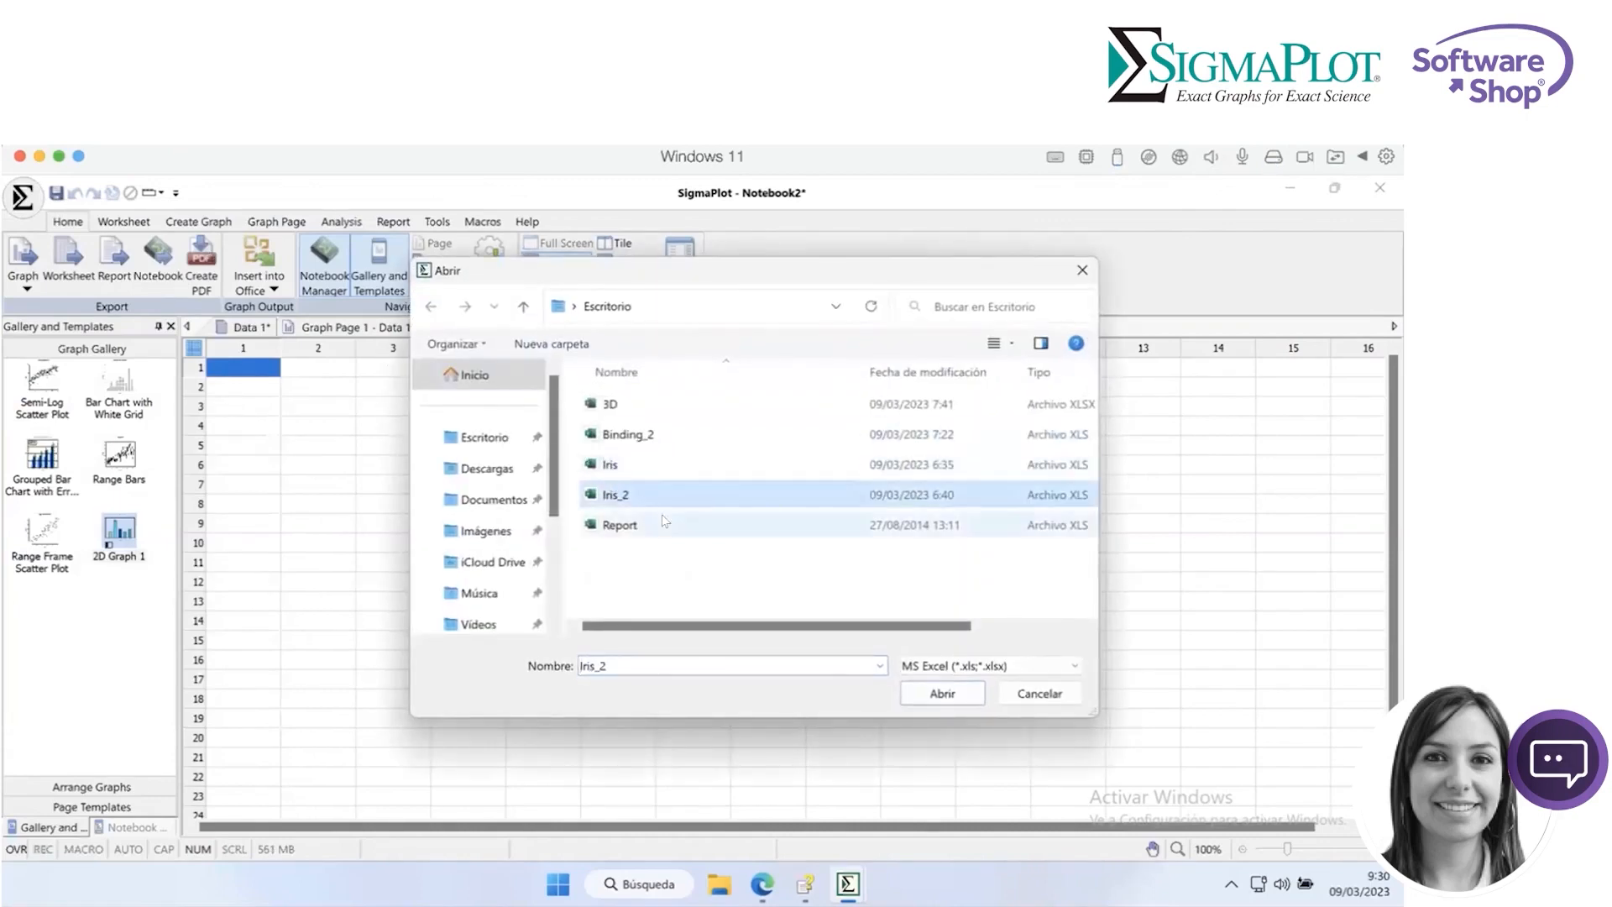
{"action": "left_click", "coordinate": [939, 695]}
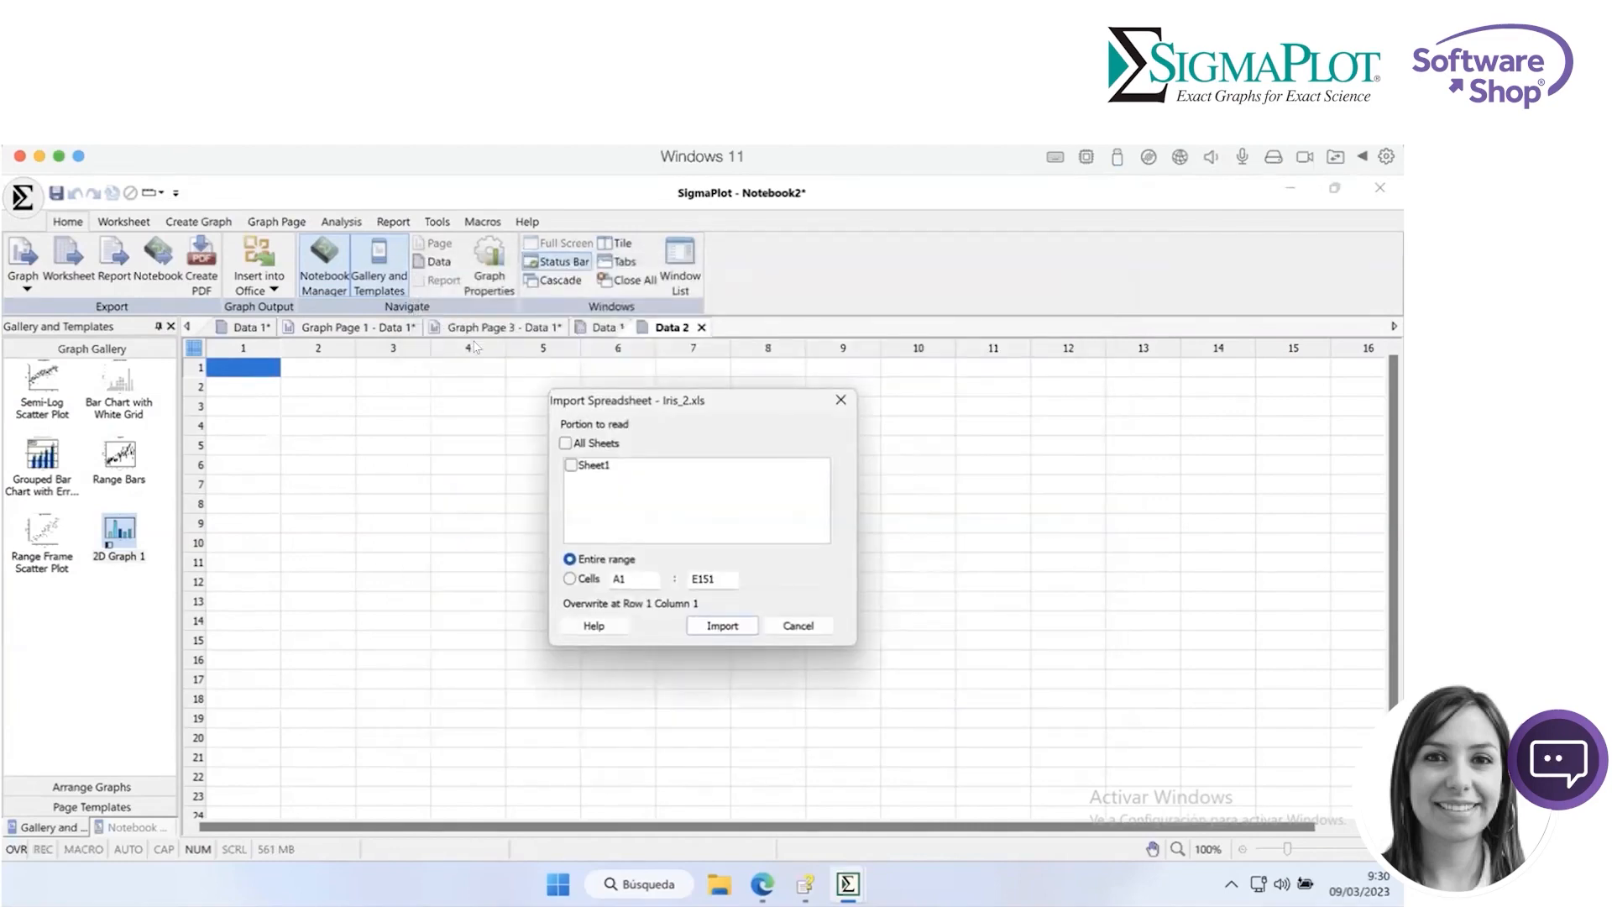
{"action": "left_click", "coordinate": [571, 465]}
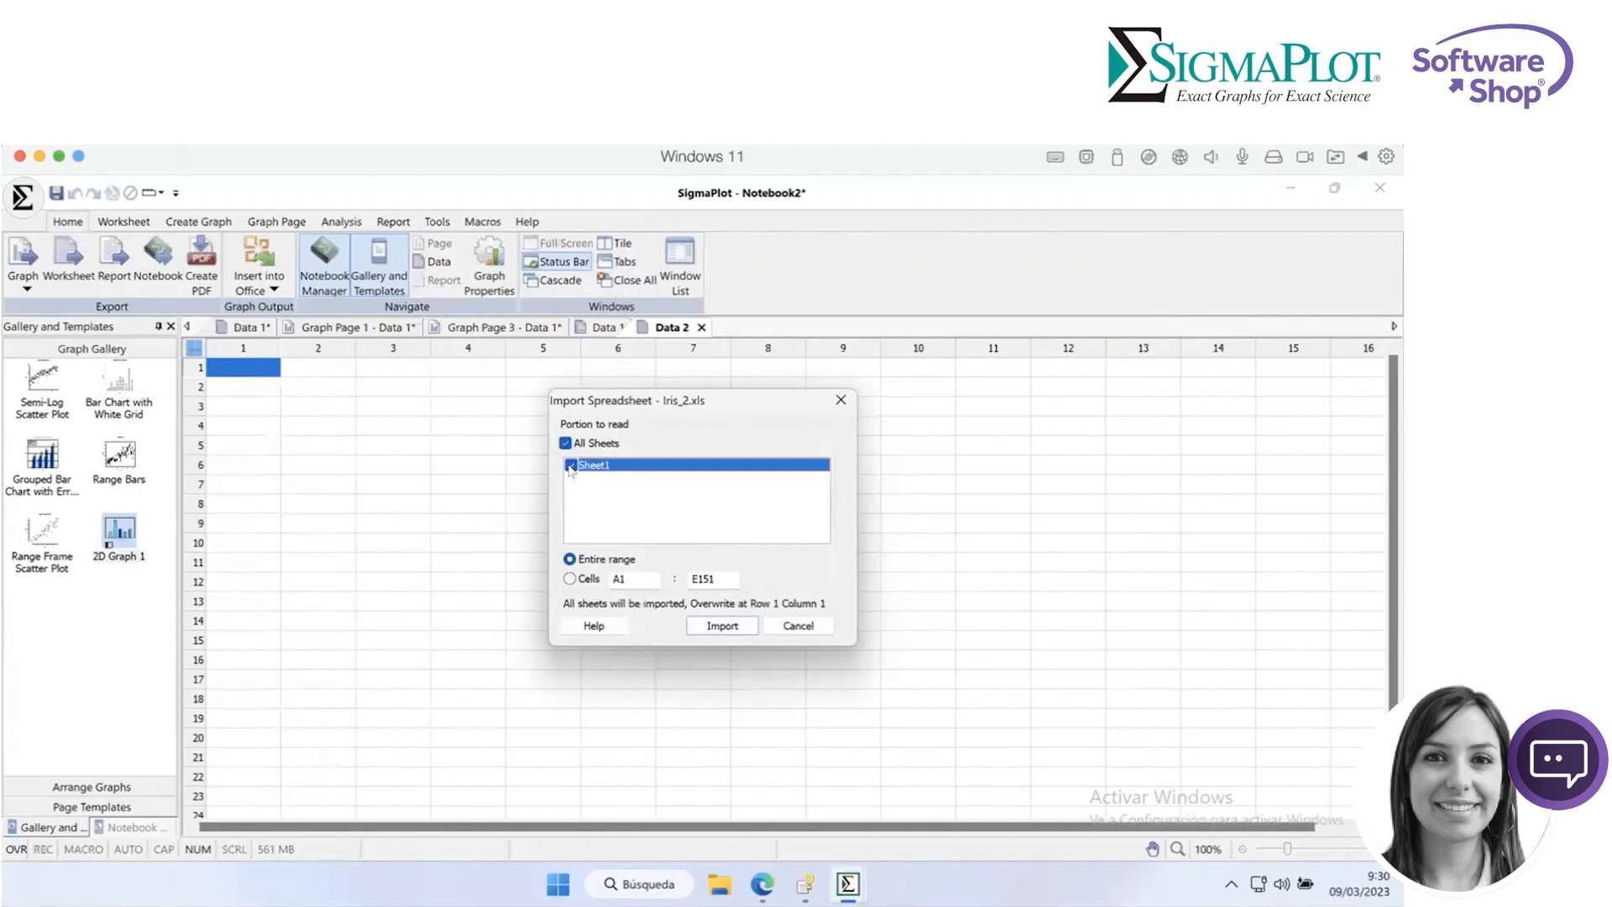
{"action": "left_click", "coordinate": [742, 628]}
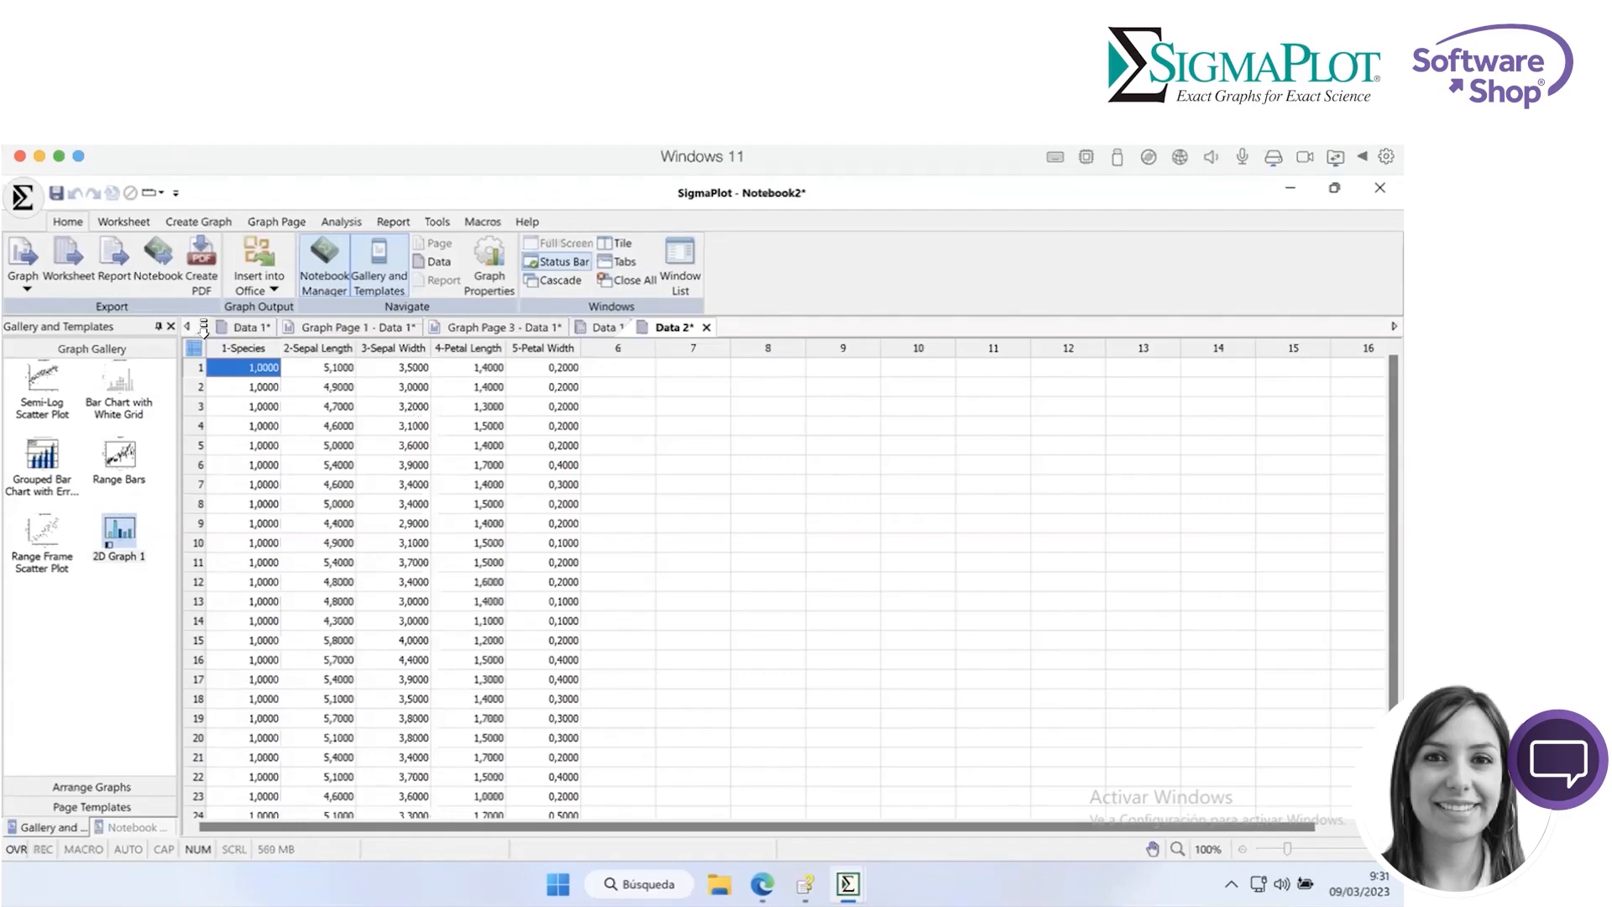
- Close the Gallery and Templates pane and the Notebook Manager to enlarge the worksheet area
{"action": "left_click", "coordinate": [171, 327]}
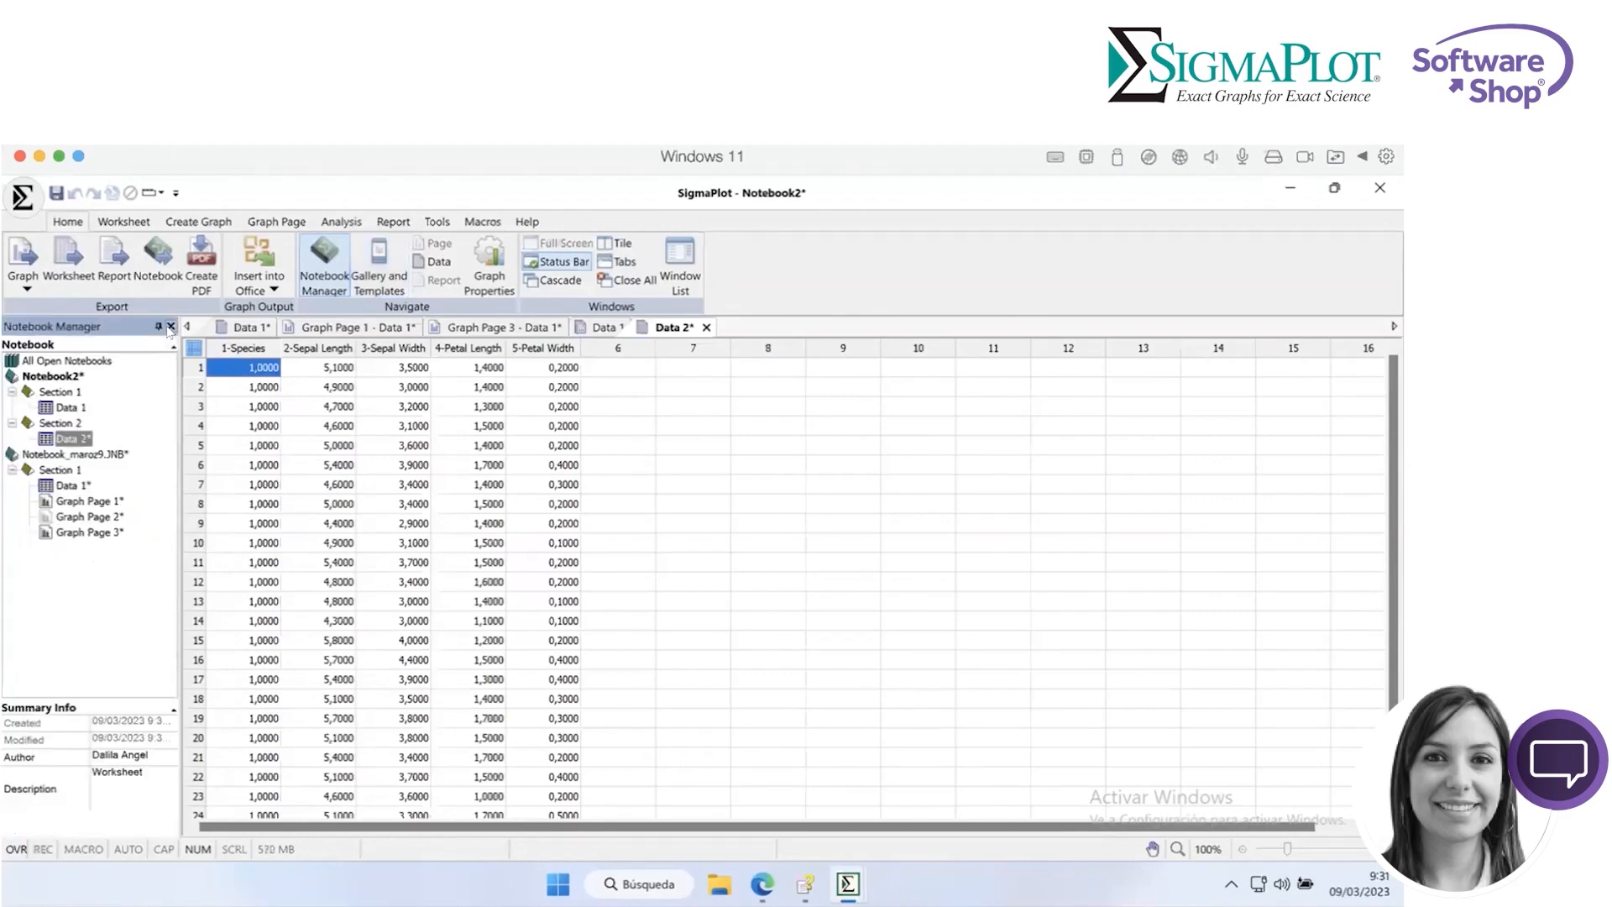
{"action": "left_click", "coordinate": [170, 327]}
- Start a vertical grouped bar chart with error bars from the Species, Sepal Length and Sepal Width columns
{"action": "left_click_drag", "start_coordinate": [50, 323], "coordinate": [192, 325]}
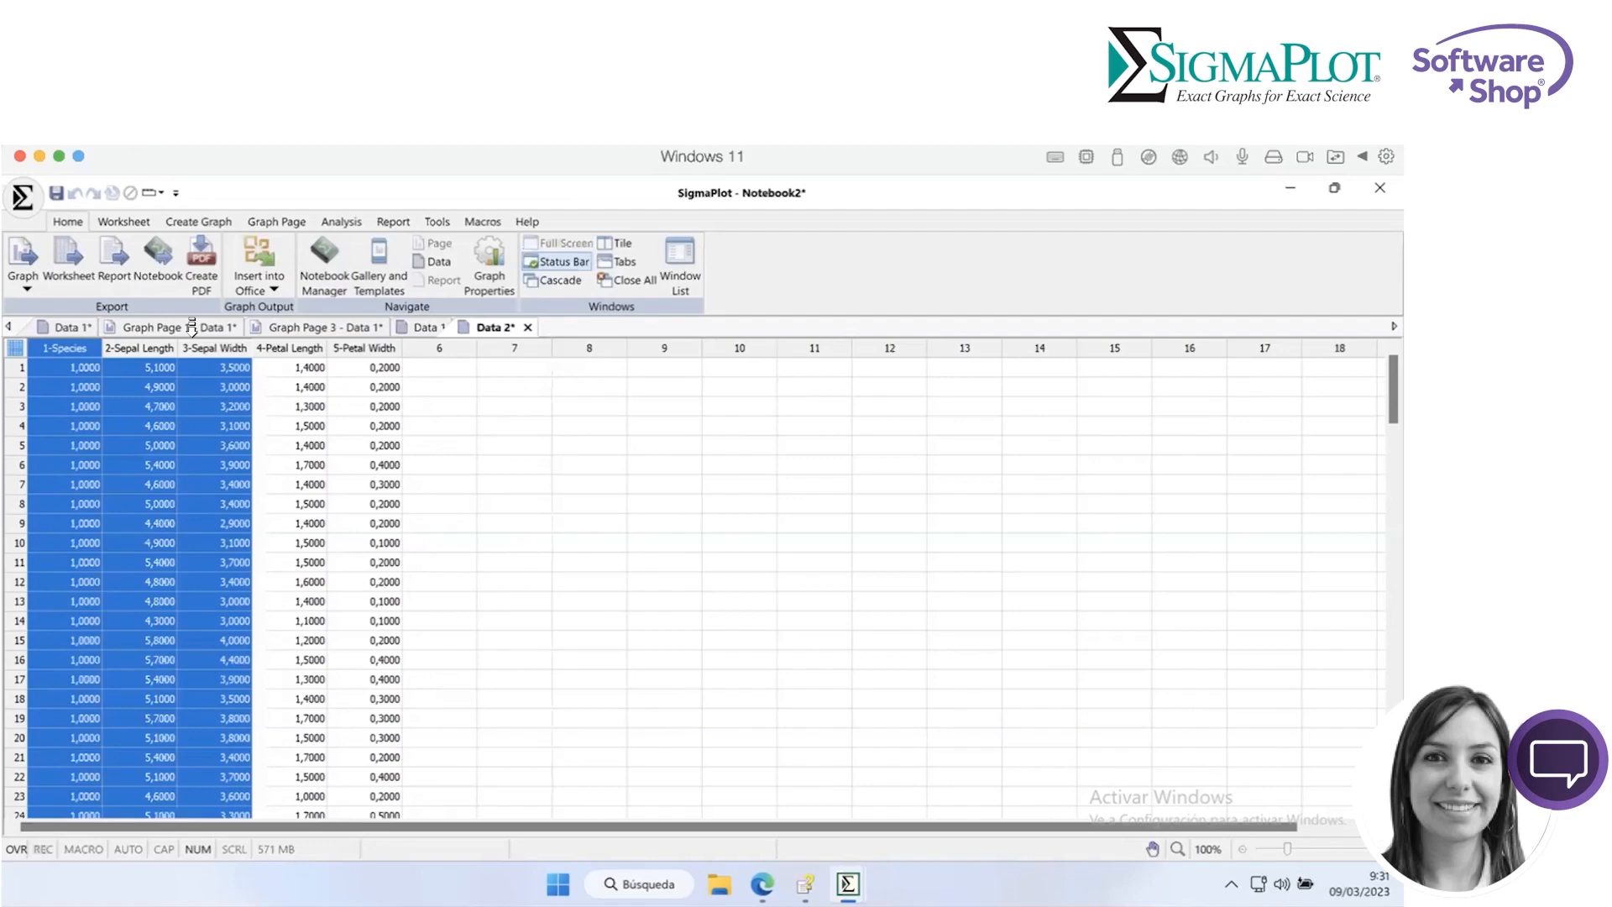
{"action": "left_click", "coordinate": [215, 223]}
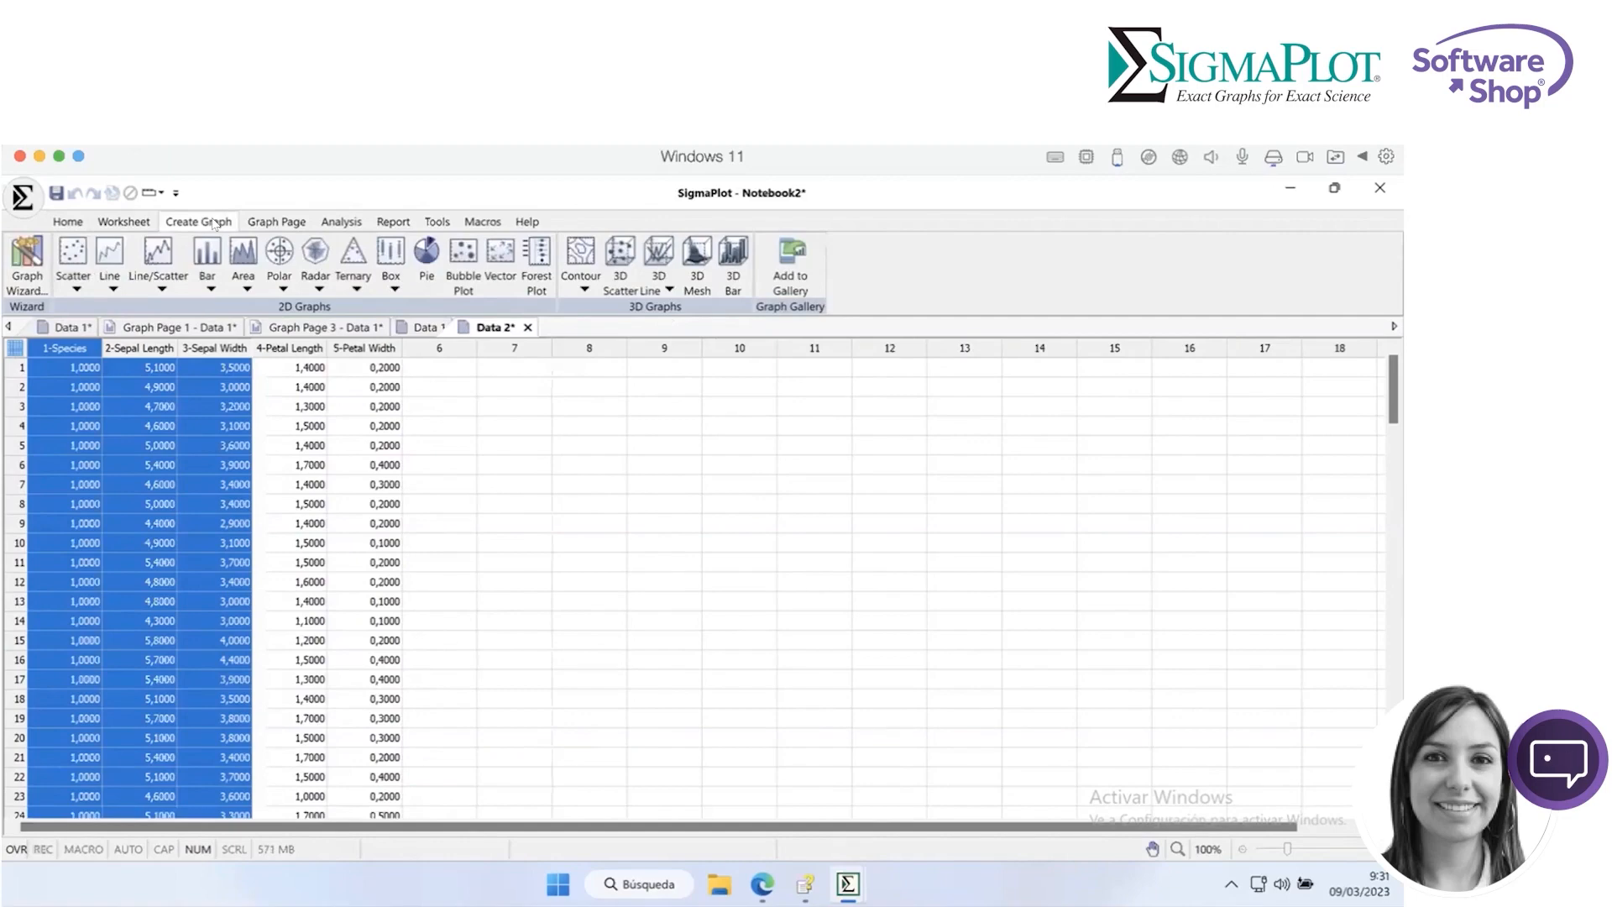
{"action": "left_click", "coordinate": [207, 265]}
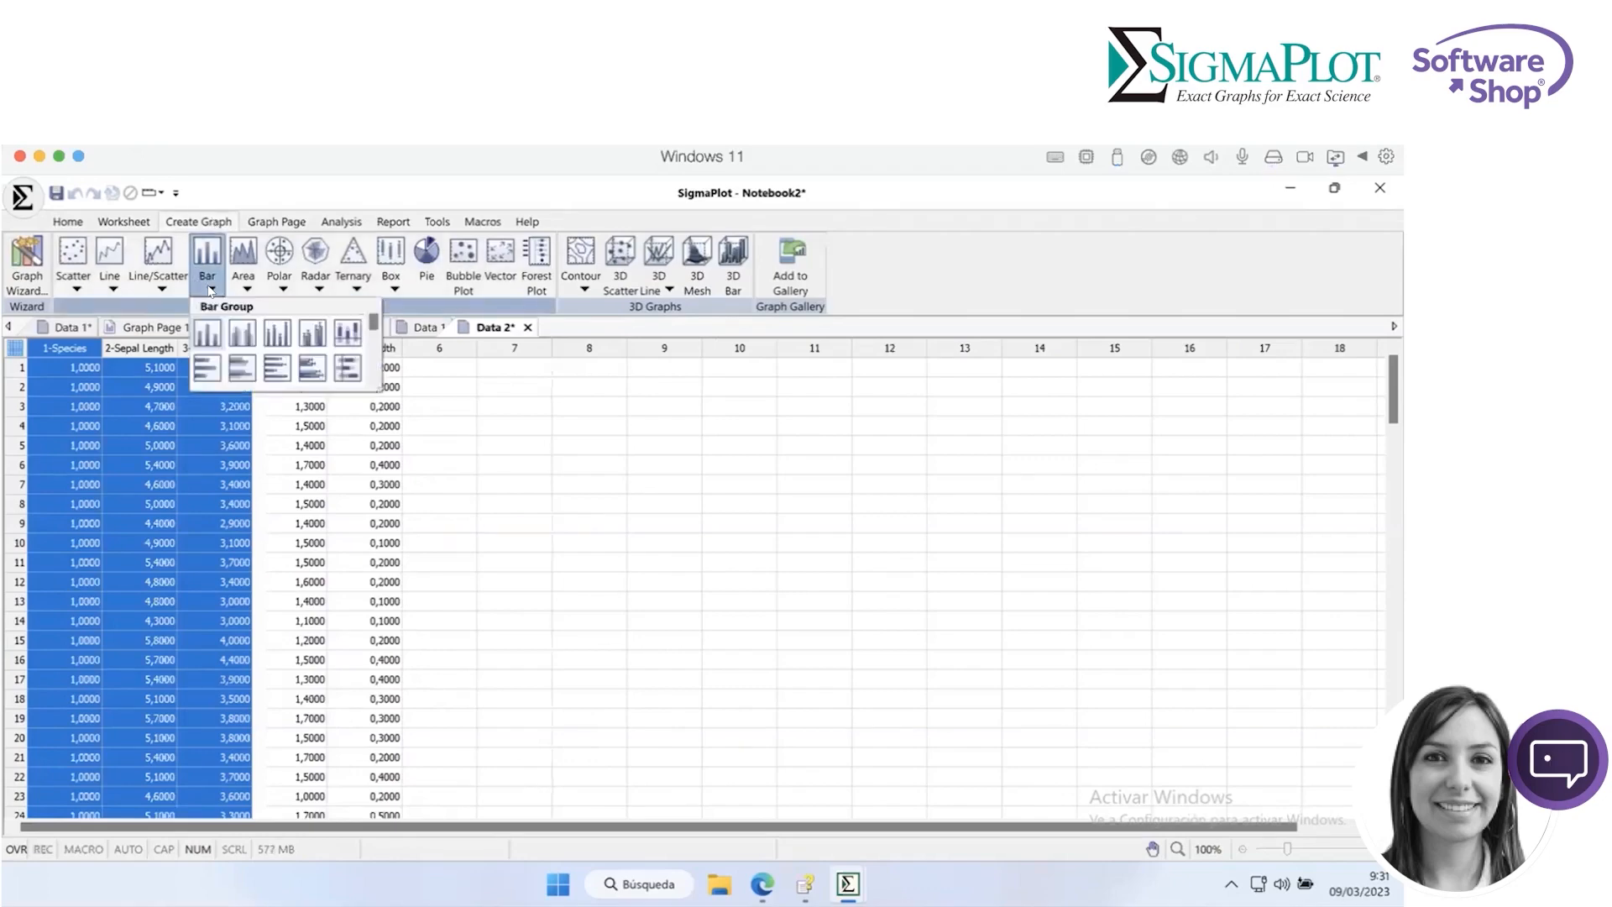
{"action": "left_click", "coordinate": [306, 338]}
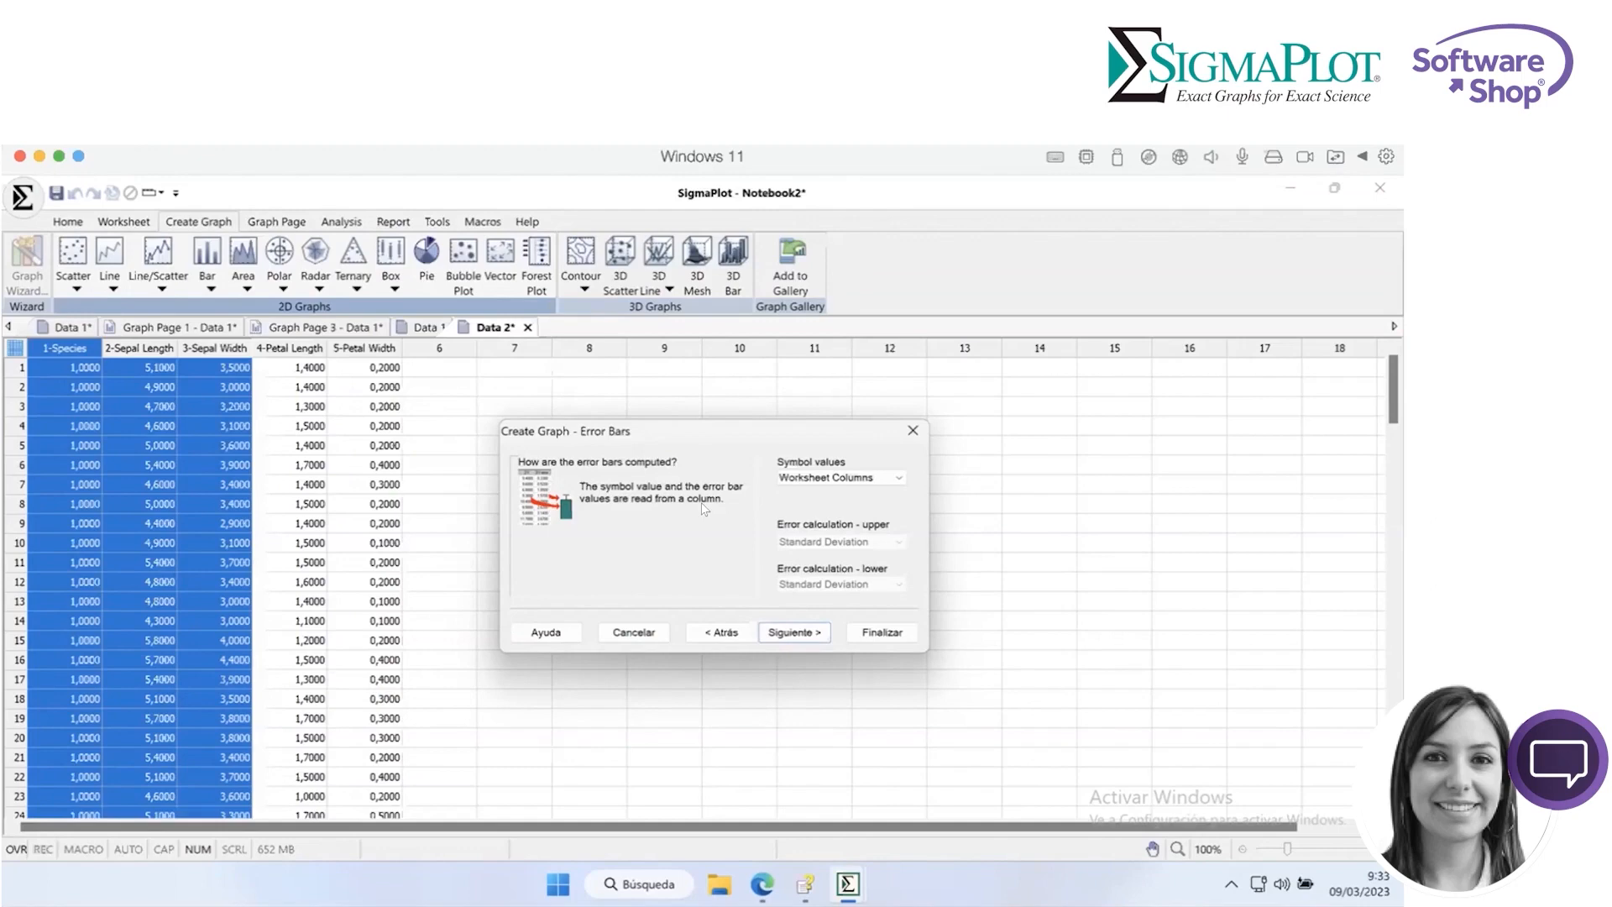
- Set the symbol values to By Category, Mean with Standard Deviation errors, keep the Category, Many Y format, and create the graph
{"action": "left_click", "coordinate": [898, 478]}
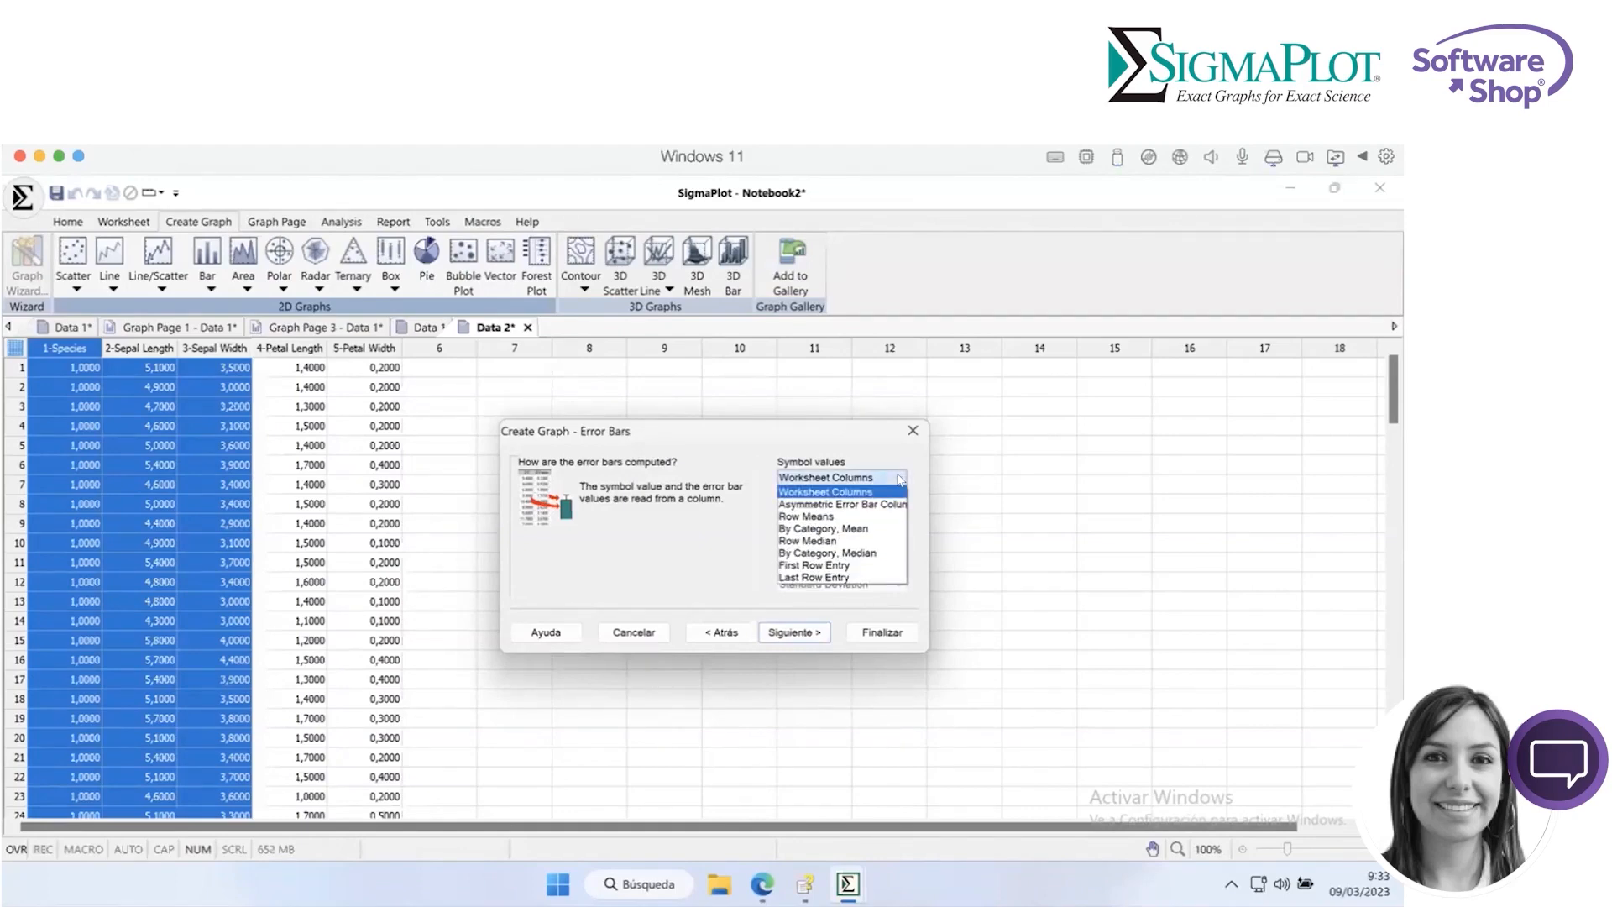
{"action": "left_click", "coordinate": [865, 528]}
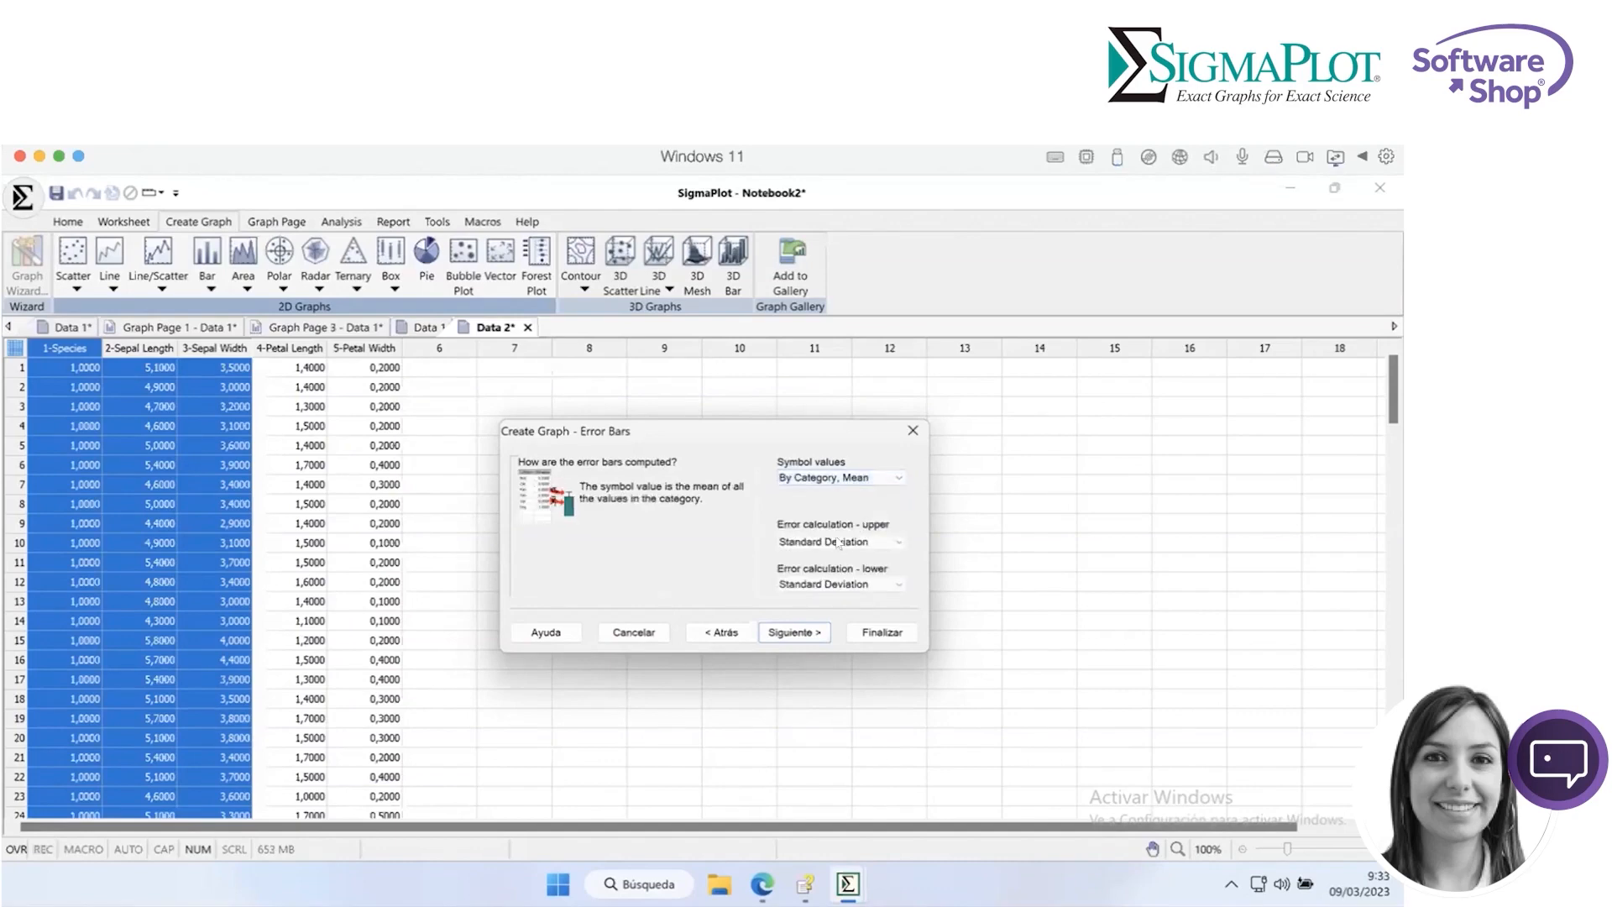
{"action": "left_click", "coordinate": [802, 631]}
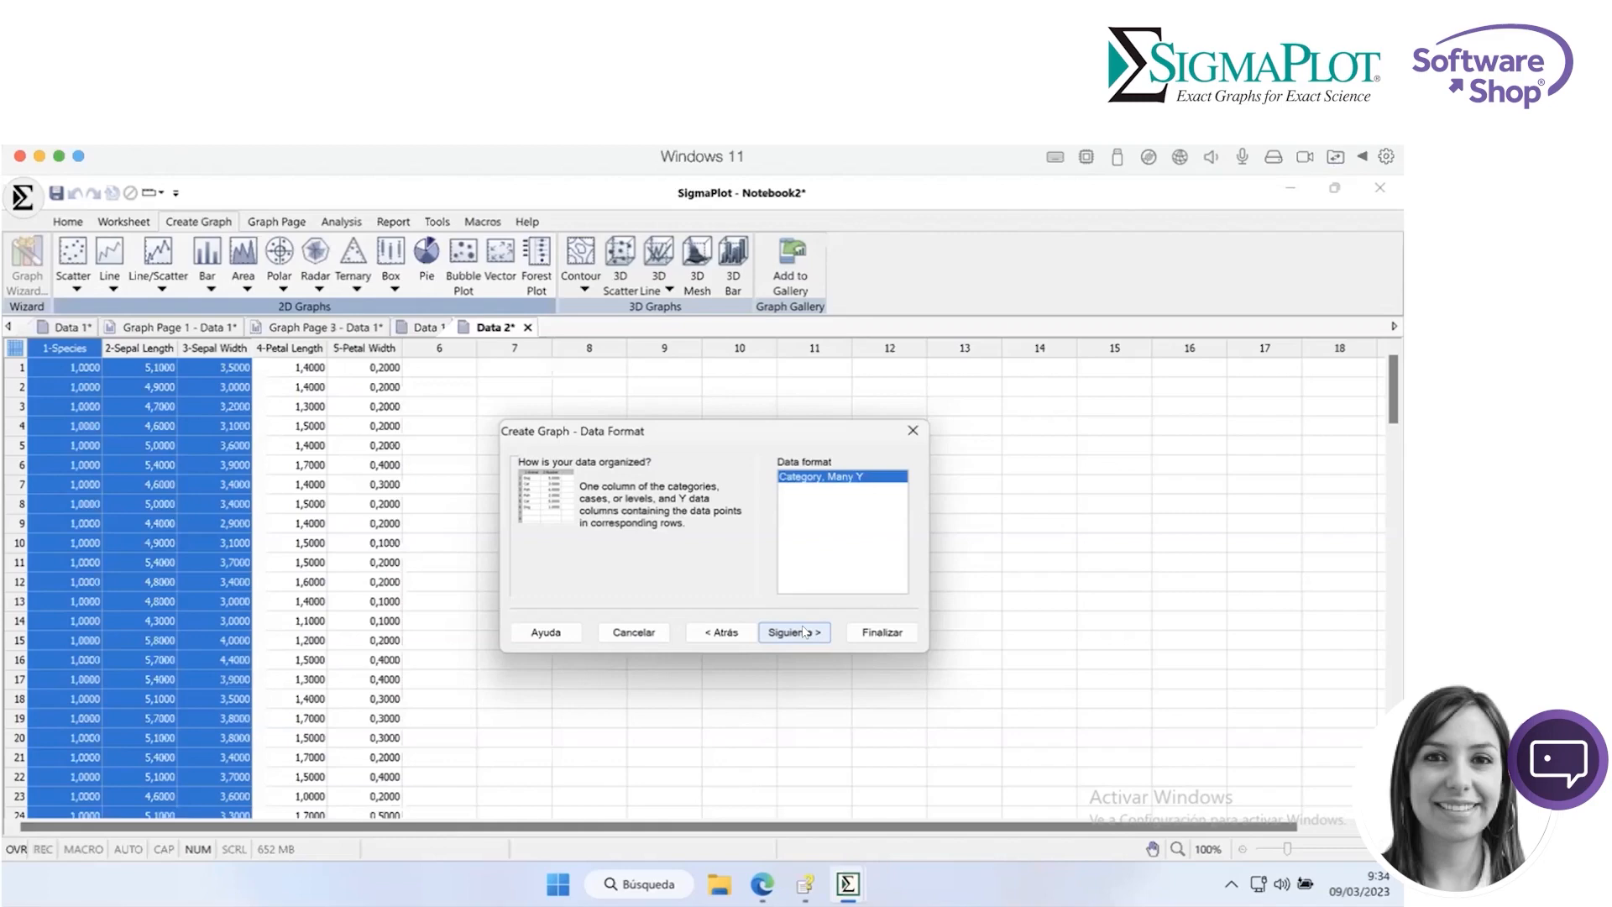
{"action": "left_click", "coordinate": [803, 631]}
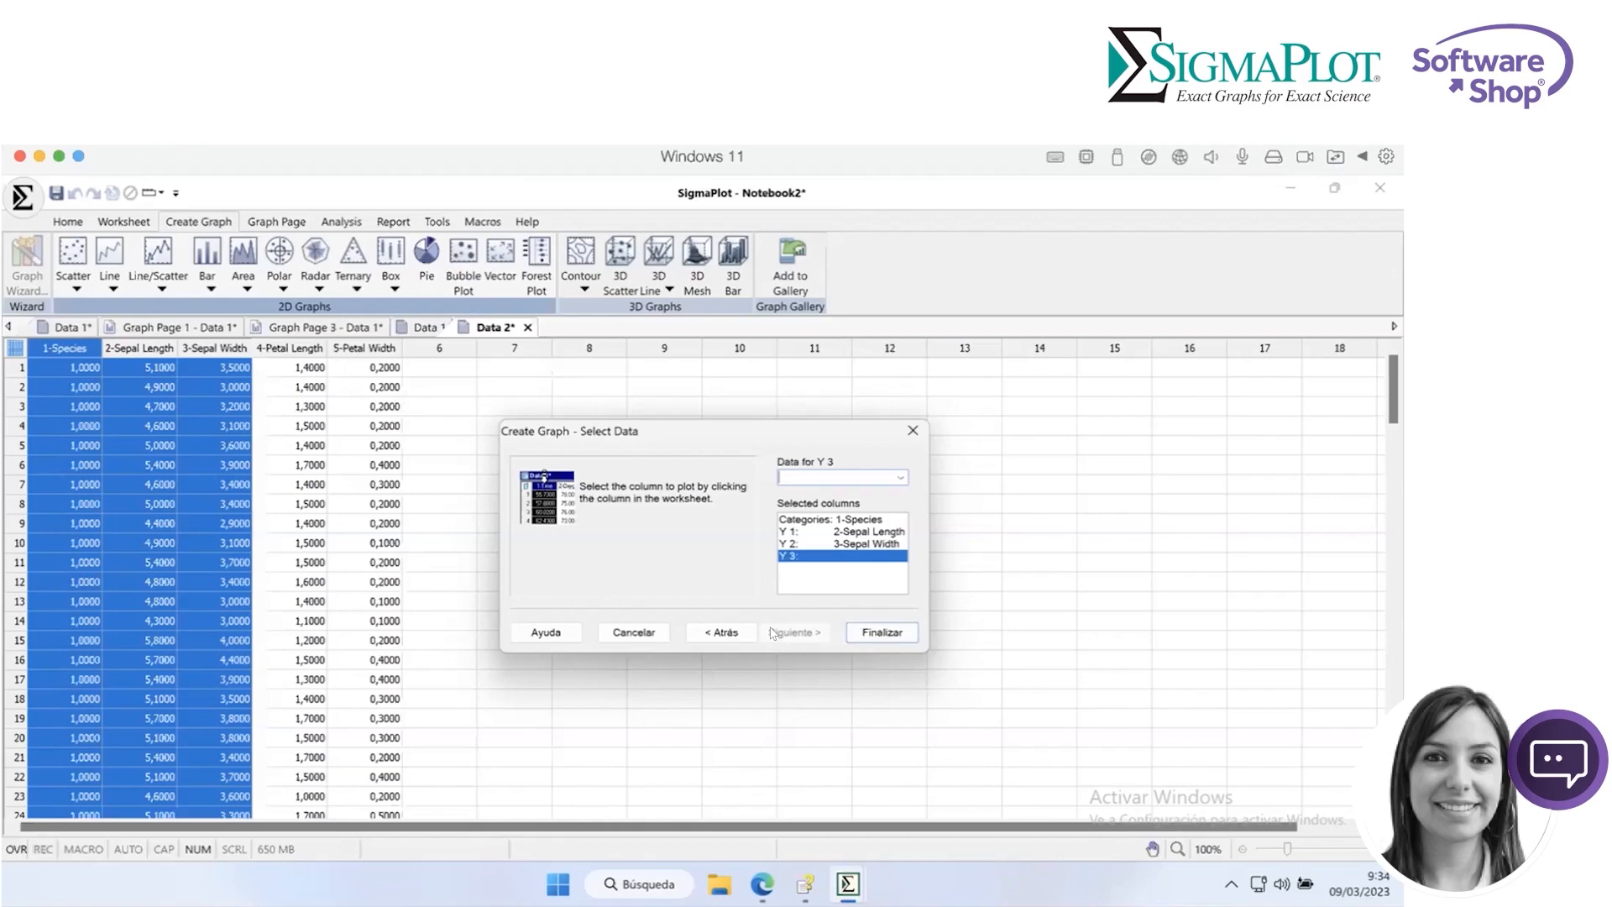
{"action": "left_click", "coordinate": [884, 640]}
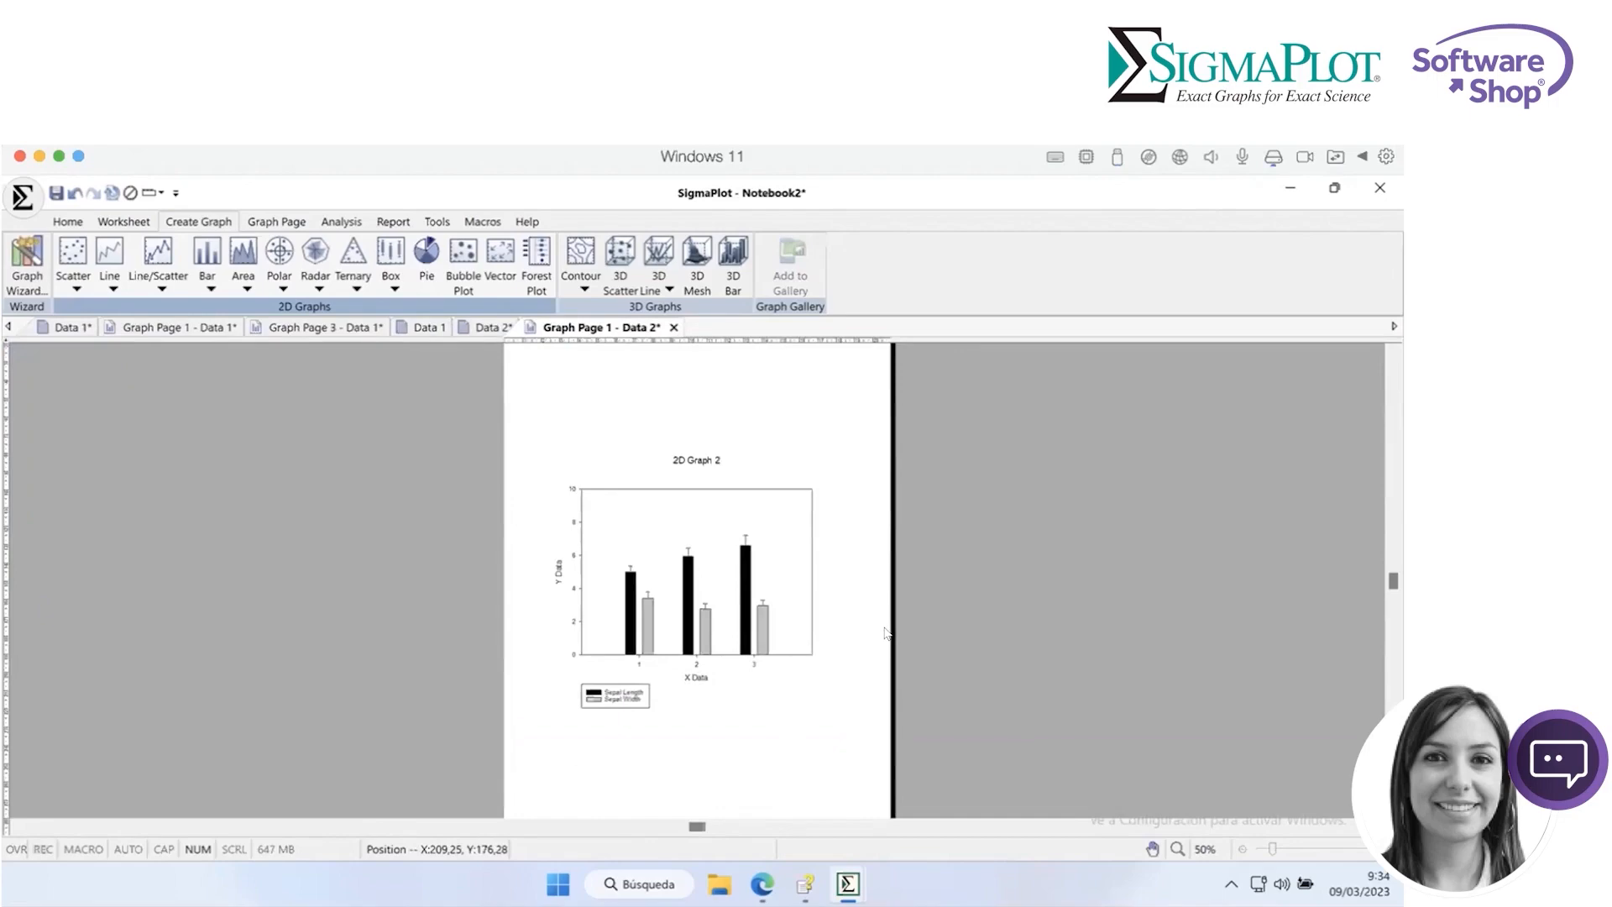
- Clear the column selection in the Data 2 worksheet and return to its graph page
{"action": "left_click", "coordinate": [490, 328]}
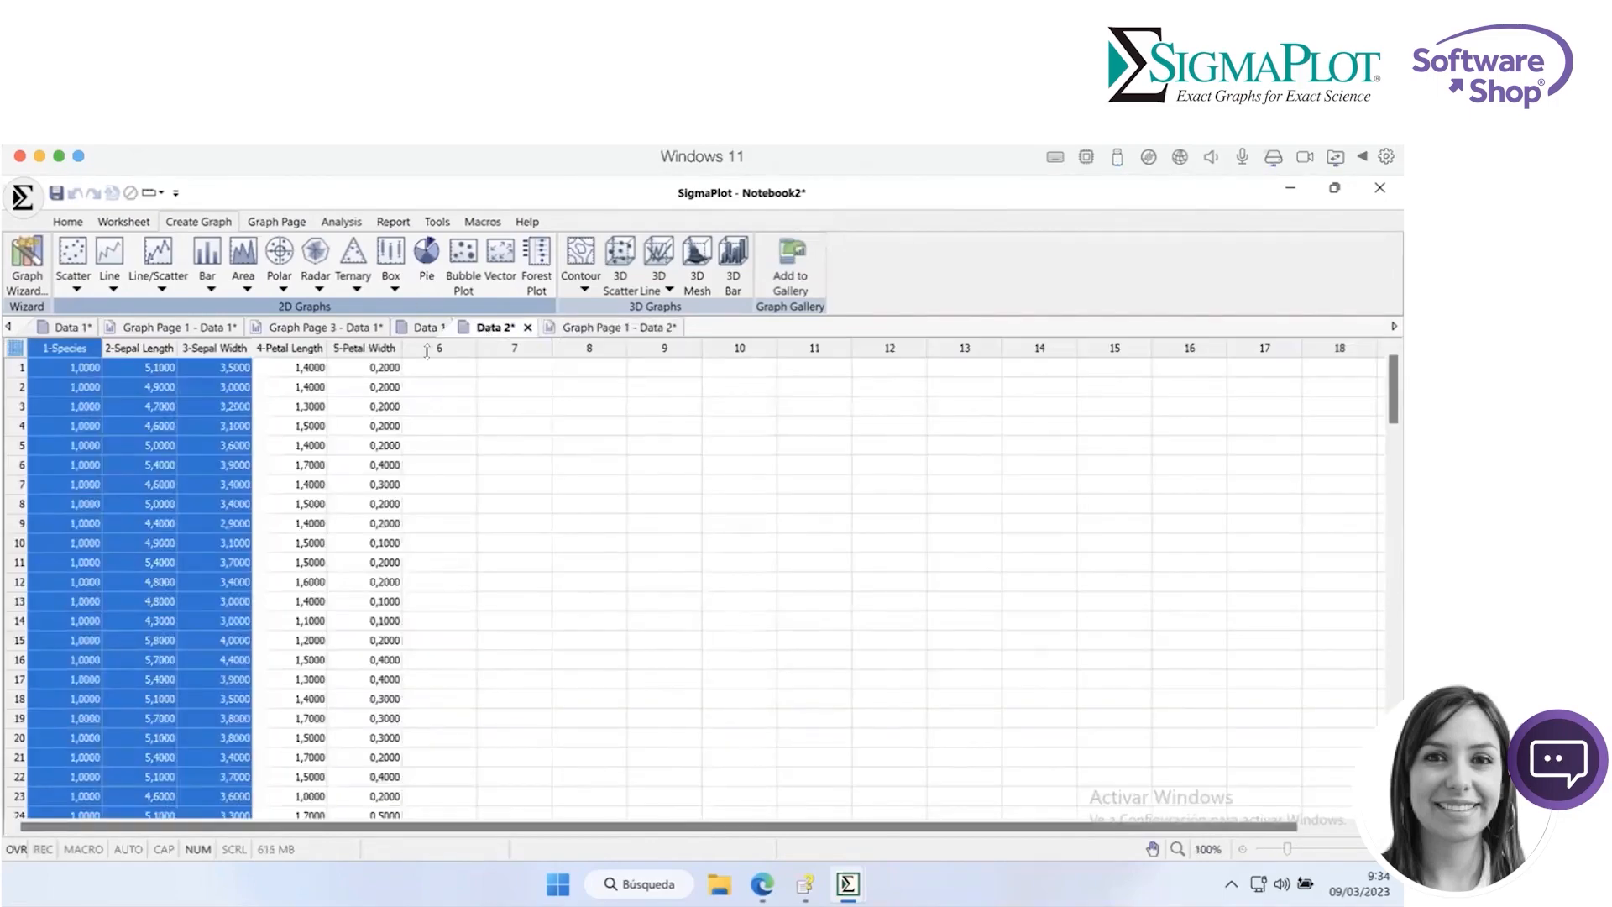
{"action": "left_click", "coordinate": [441, 386]}
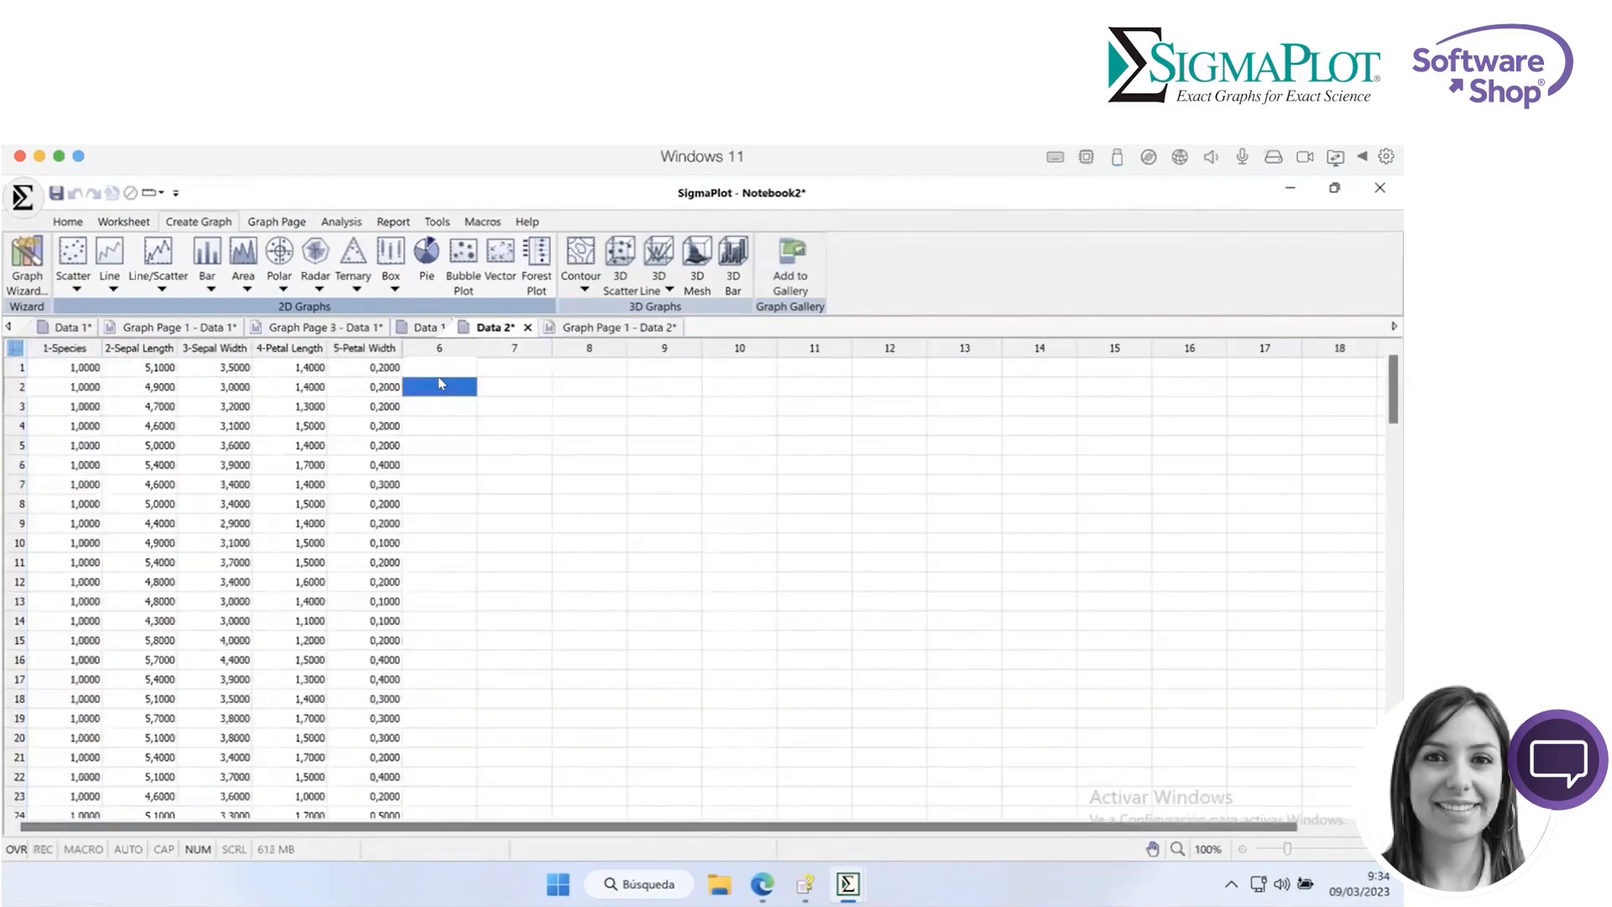
{"action": "left_click", "coordinate": [585, 330]}
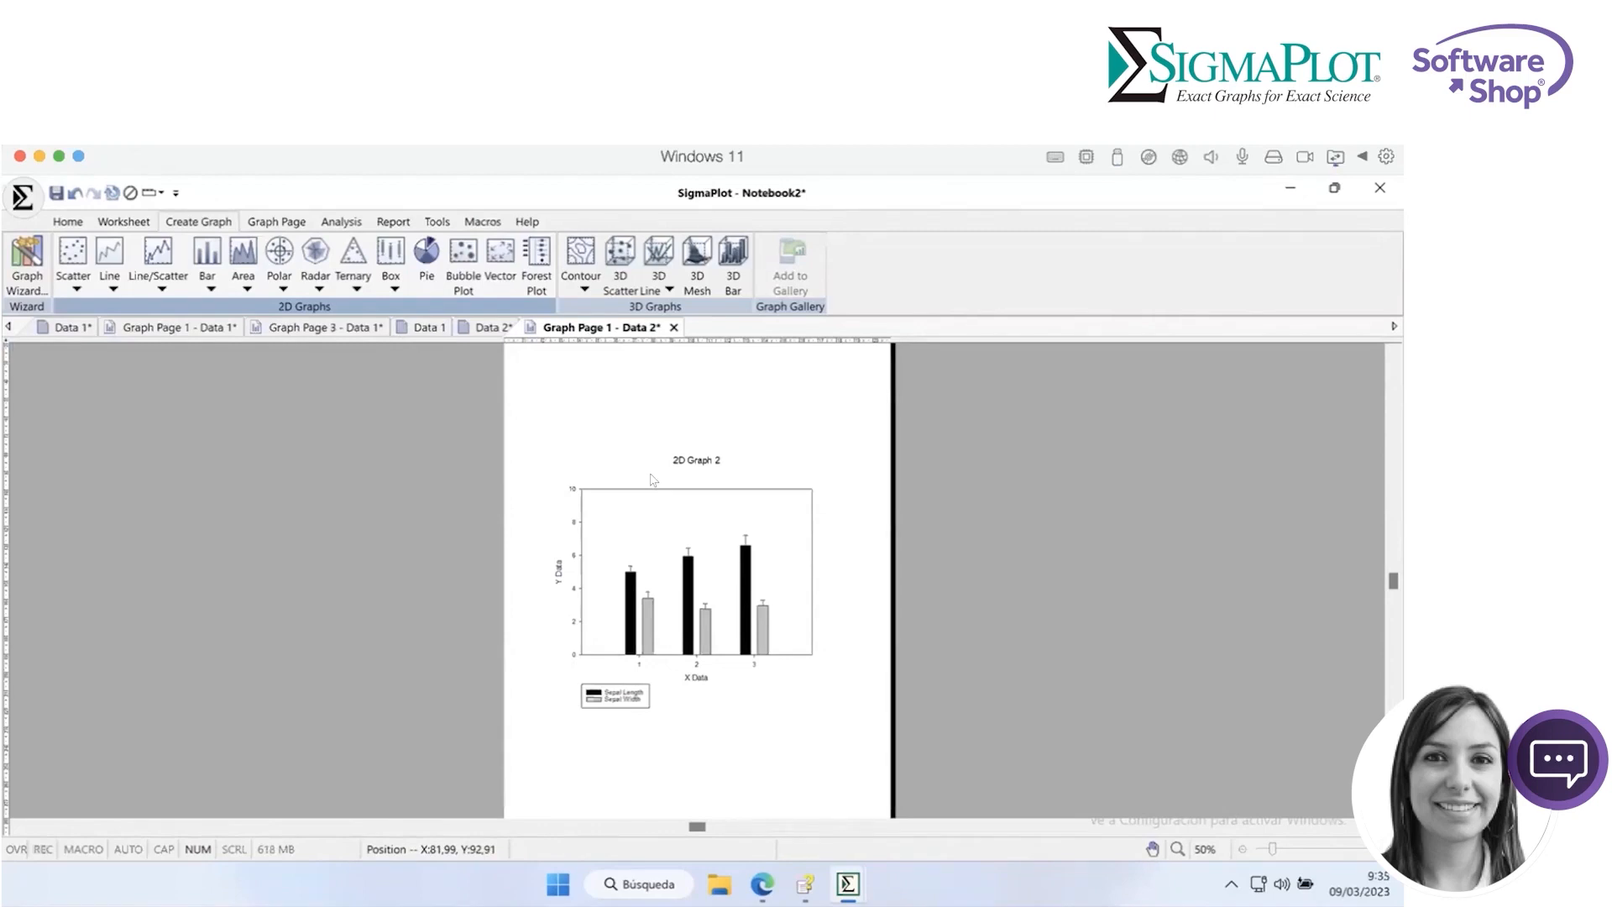
{"action": "left_click", "coordinate": [758, 535]}
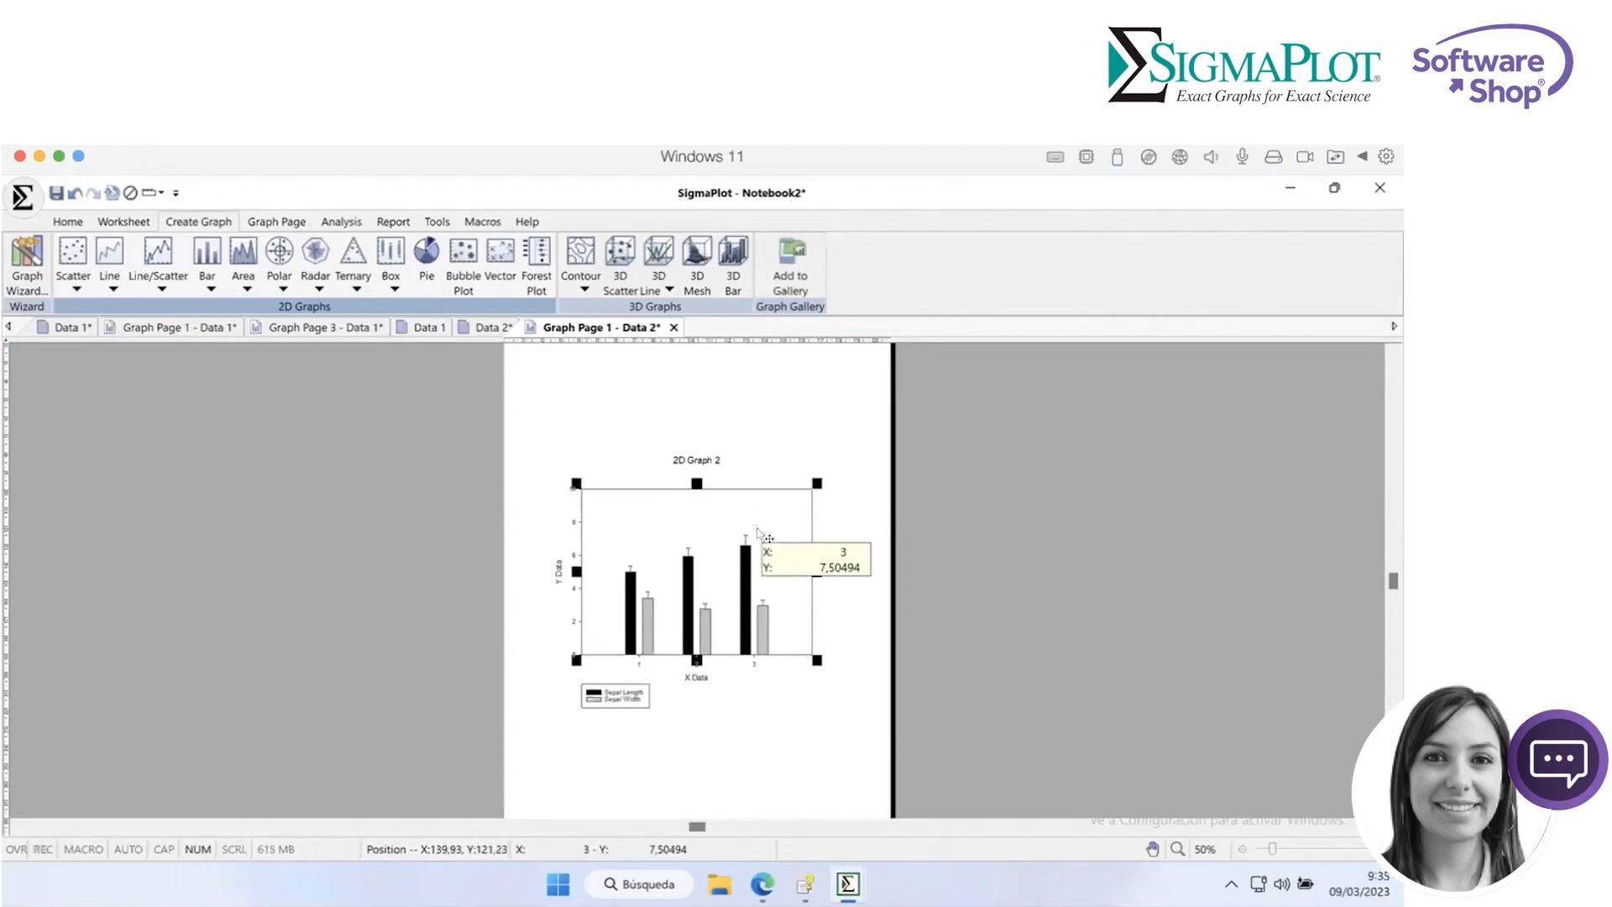
{"action": "left_click", "coordinate": [843, 538]}
{"action": "left_click", "coordinate": [791, 557]}
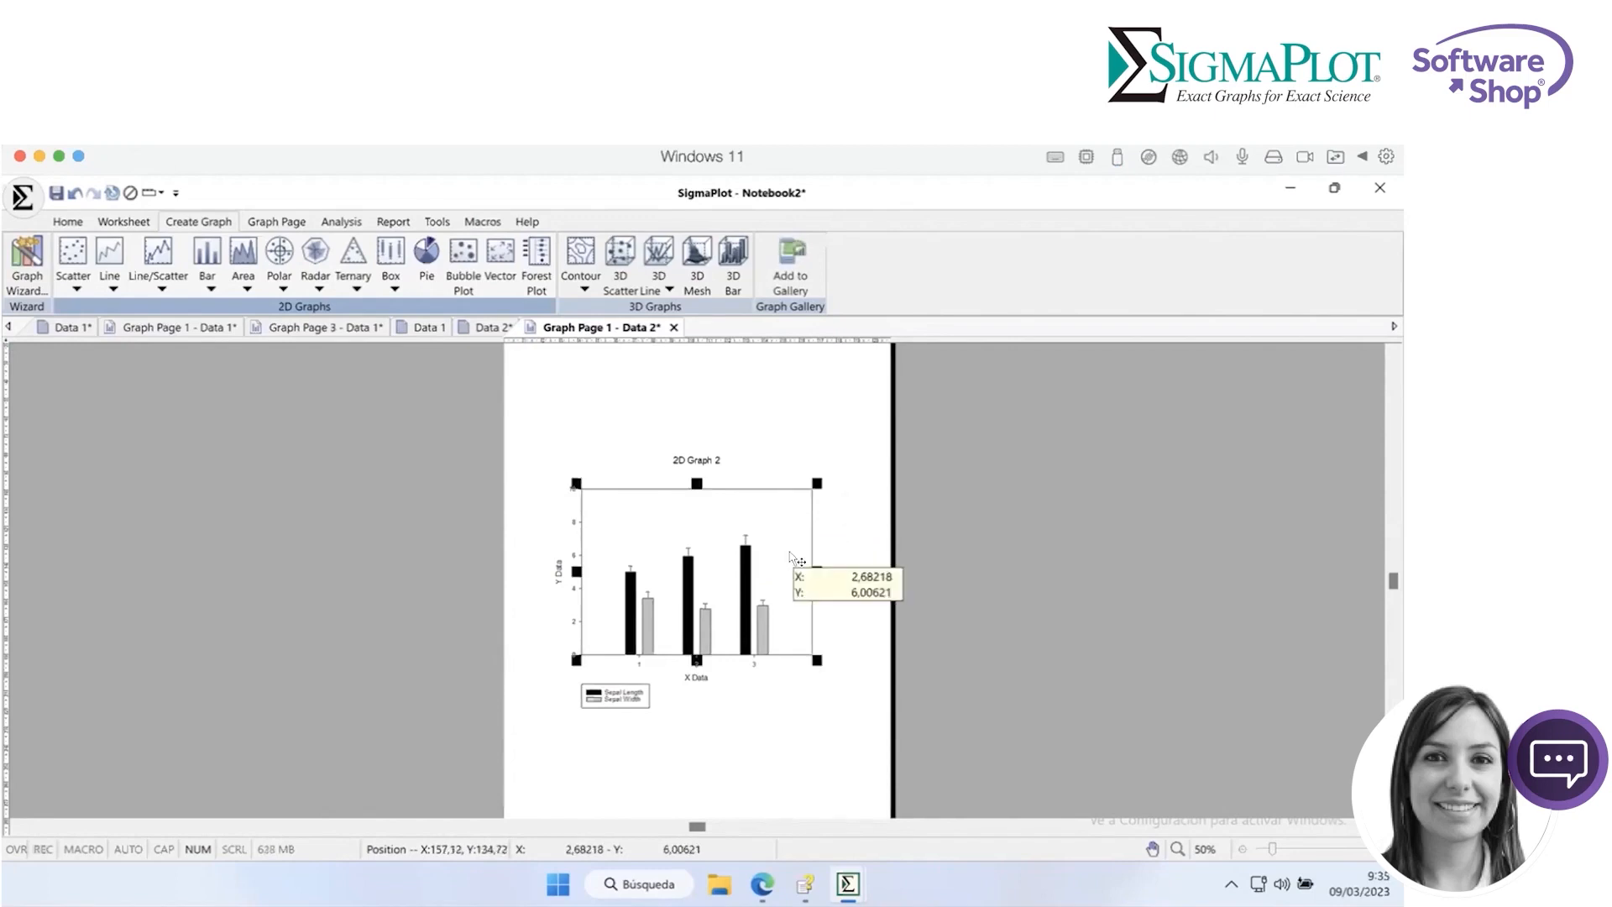
{"action": "left_click", "coordinate": [821, 719]}
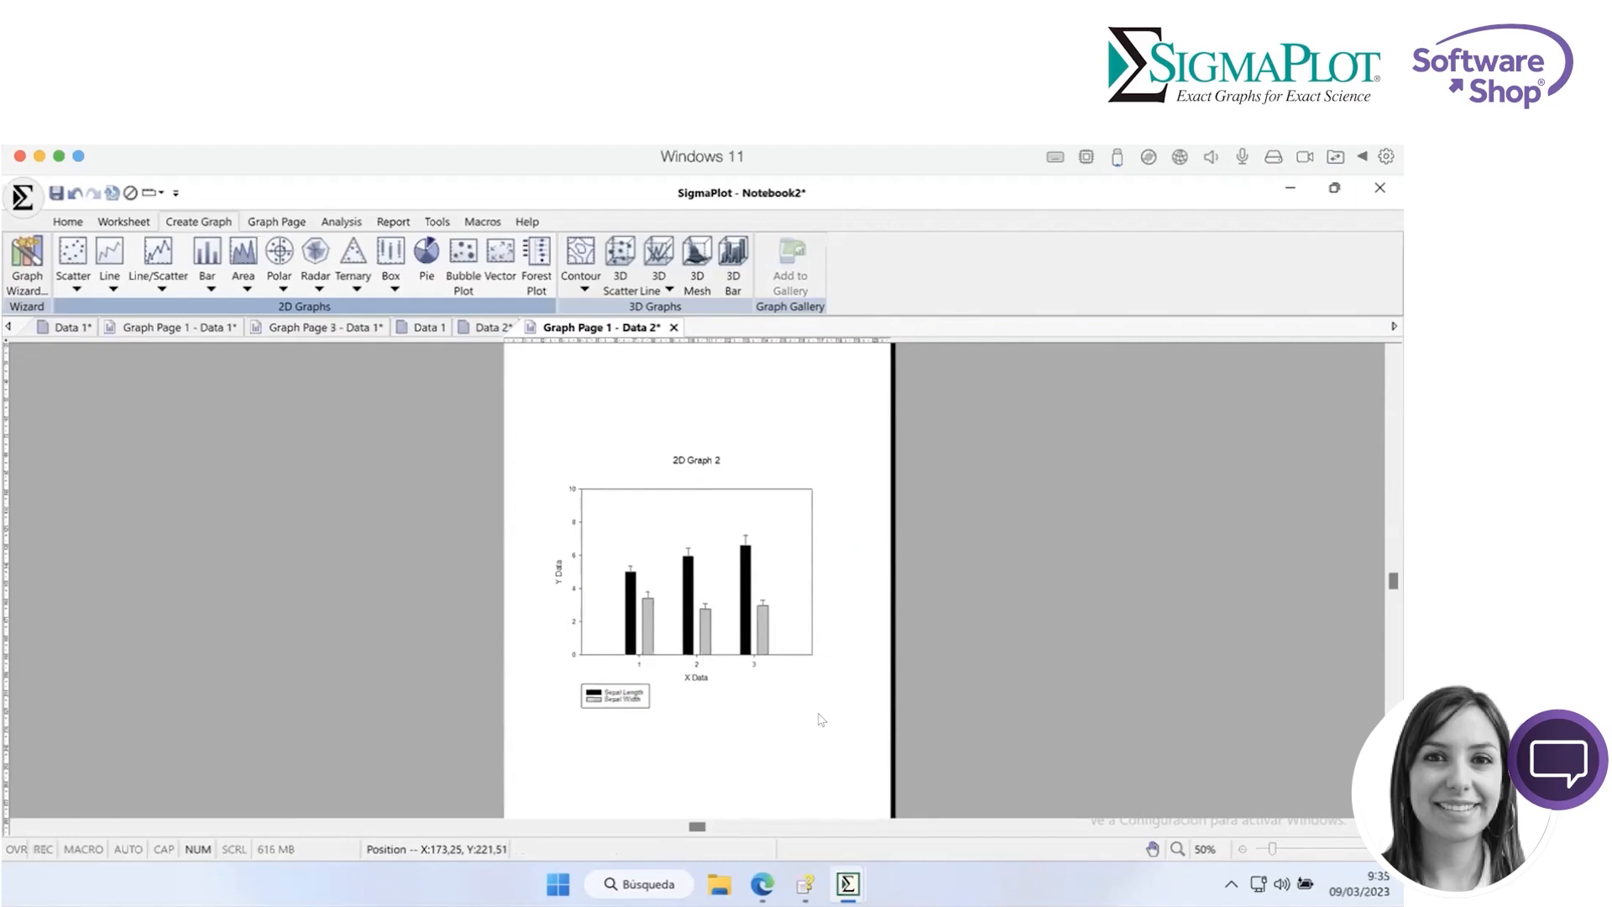
{"action": "key", "text": "Tab"}
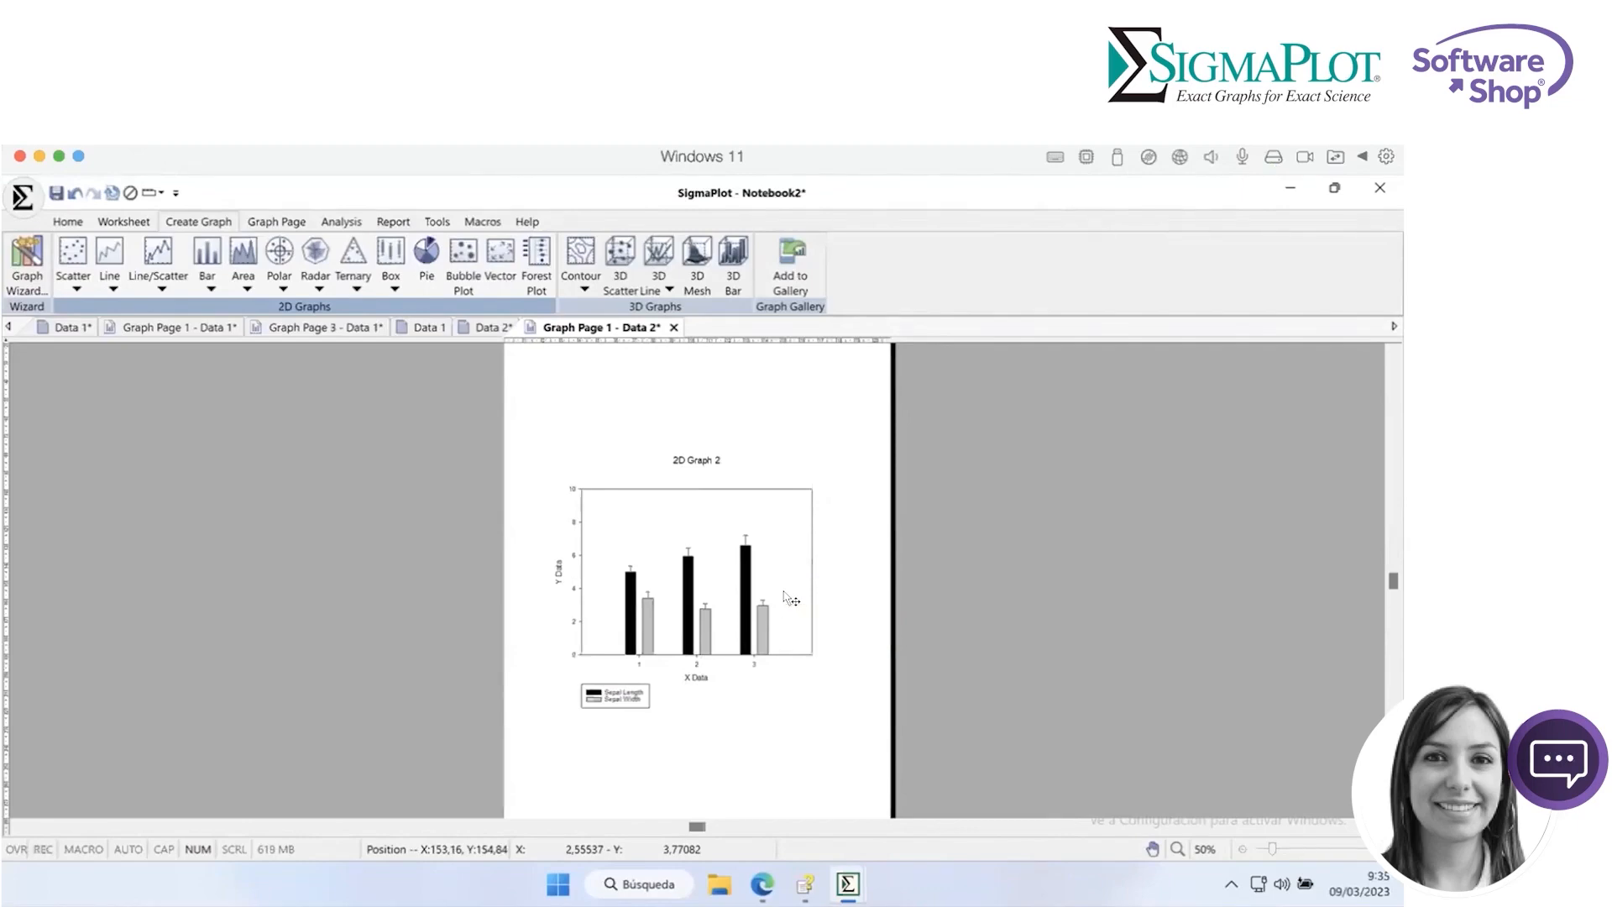
- Add a Vertical Bar Chart plot with Grouped Error Bars, By Category, Mean values, Standard Deviation errors and Category, Many Y format to the graph
{"action": "right_click", "coordinate": [785, 592]}
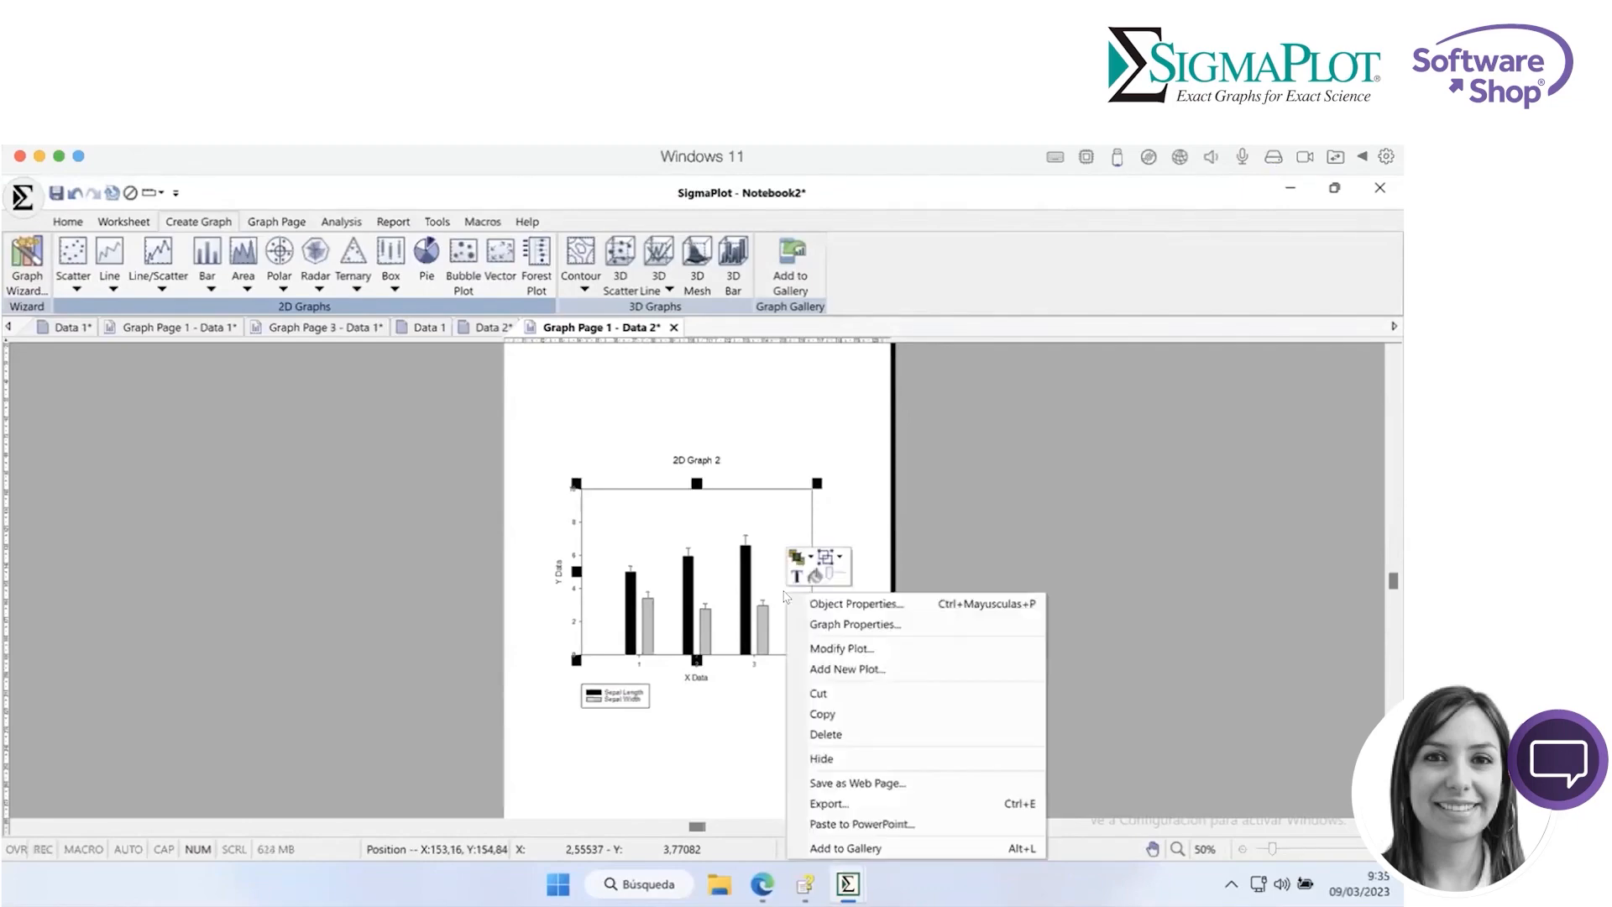
{"action": "left_click", "coordinate": [845, 672]}
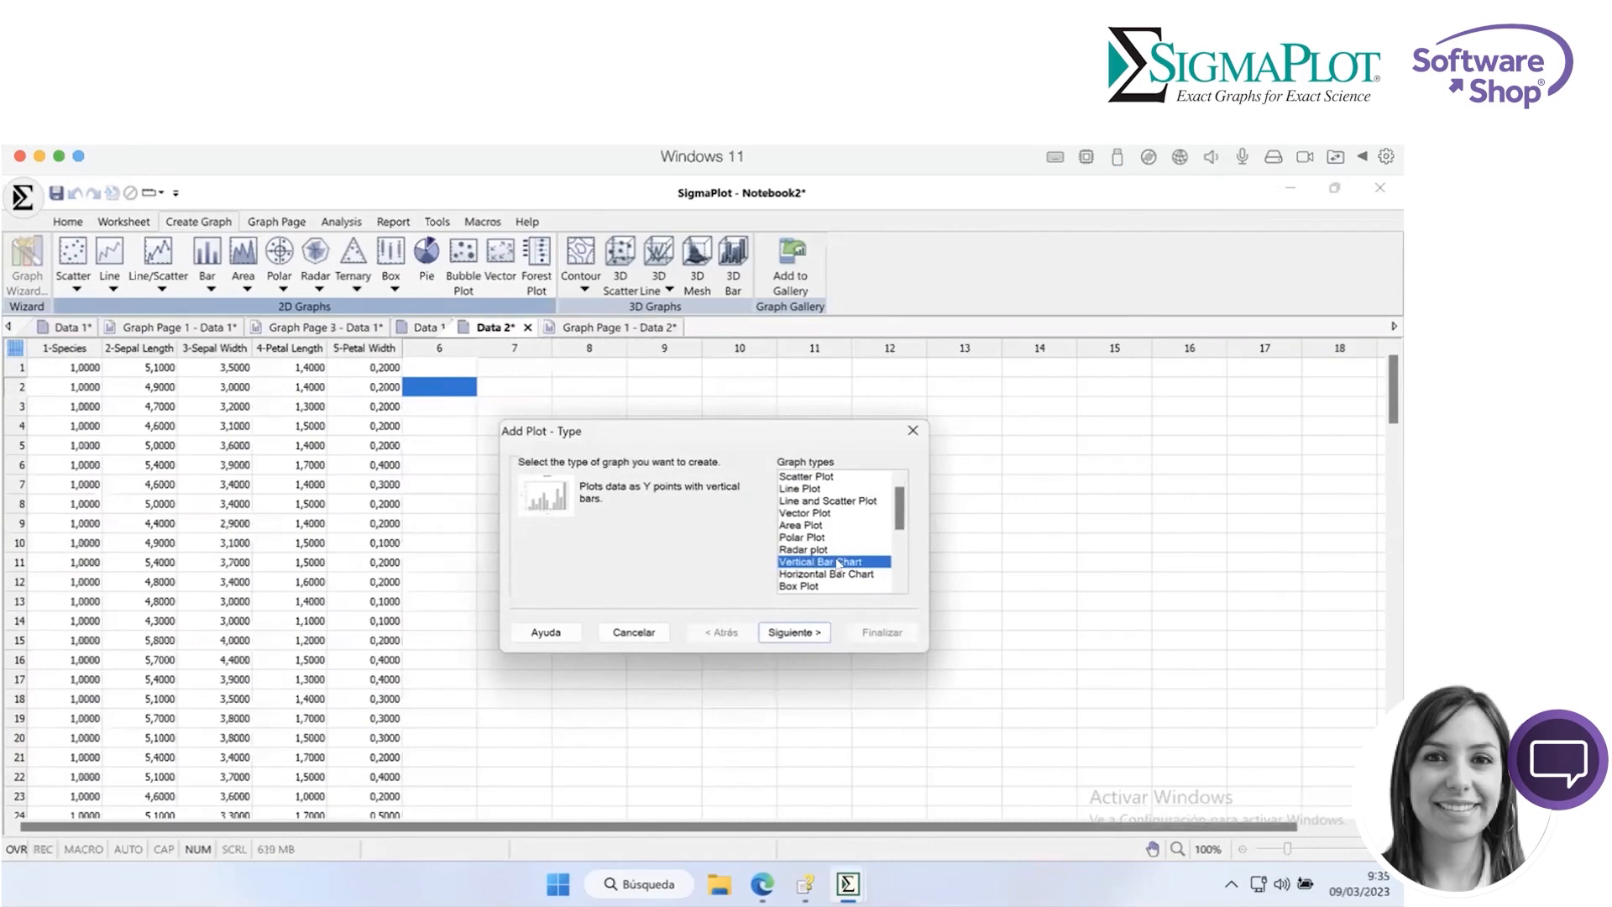
{"action": "left_click", "coordinate": [812, 632]}
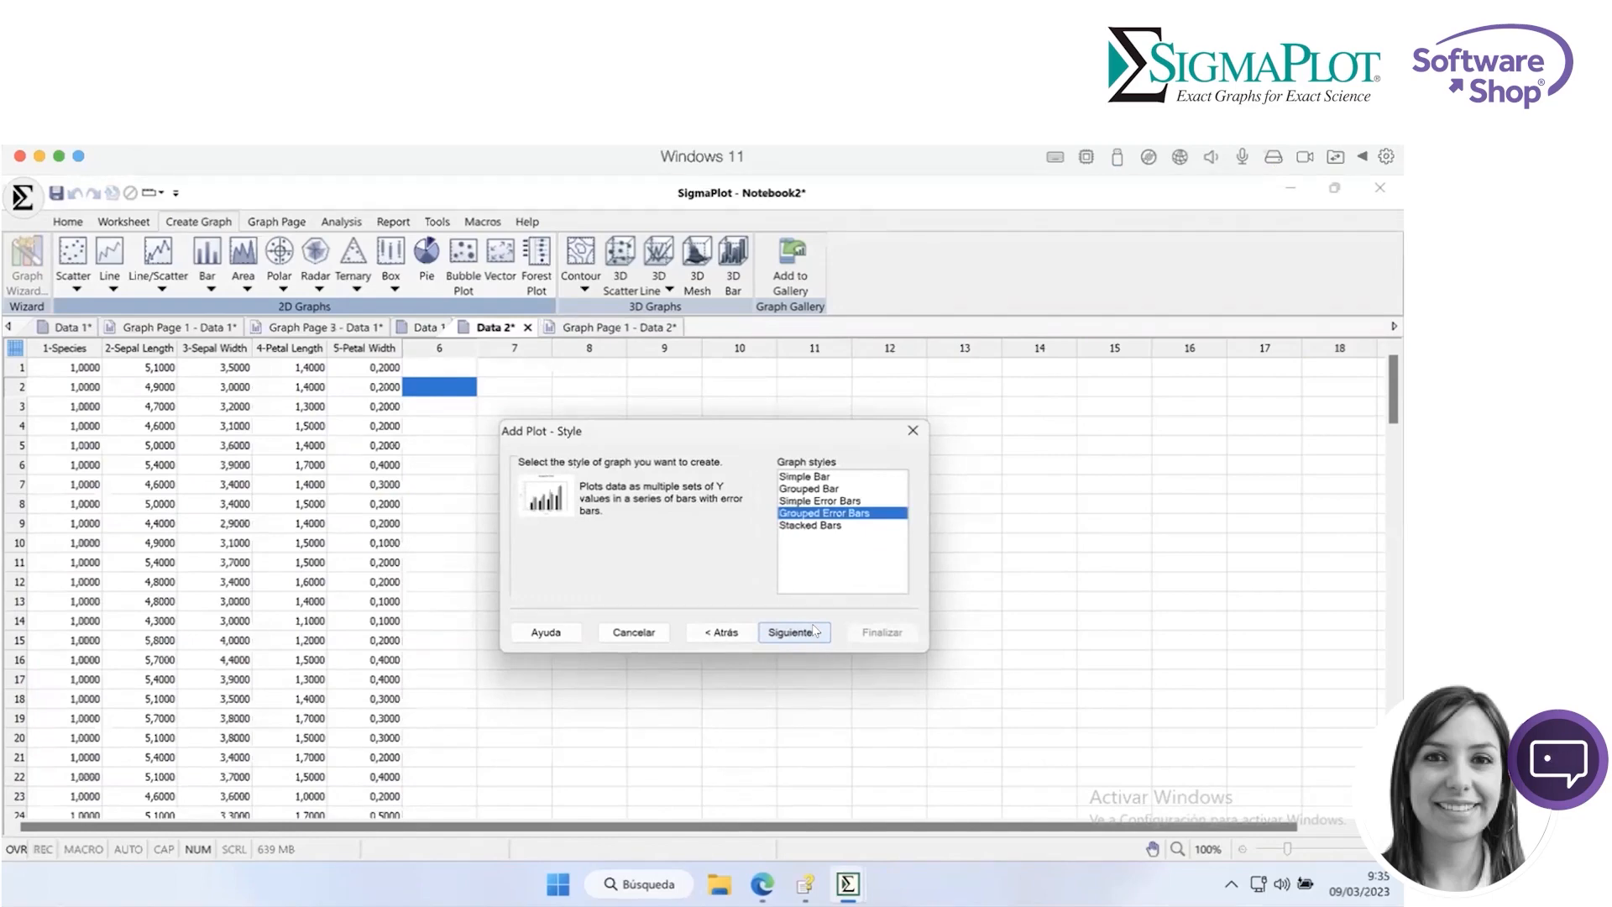
{"action": "left_click", "coordinate": [814, 630]}
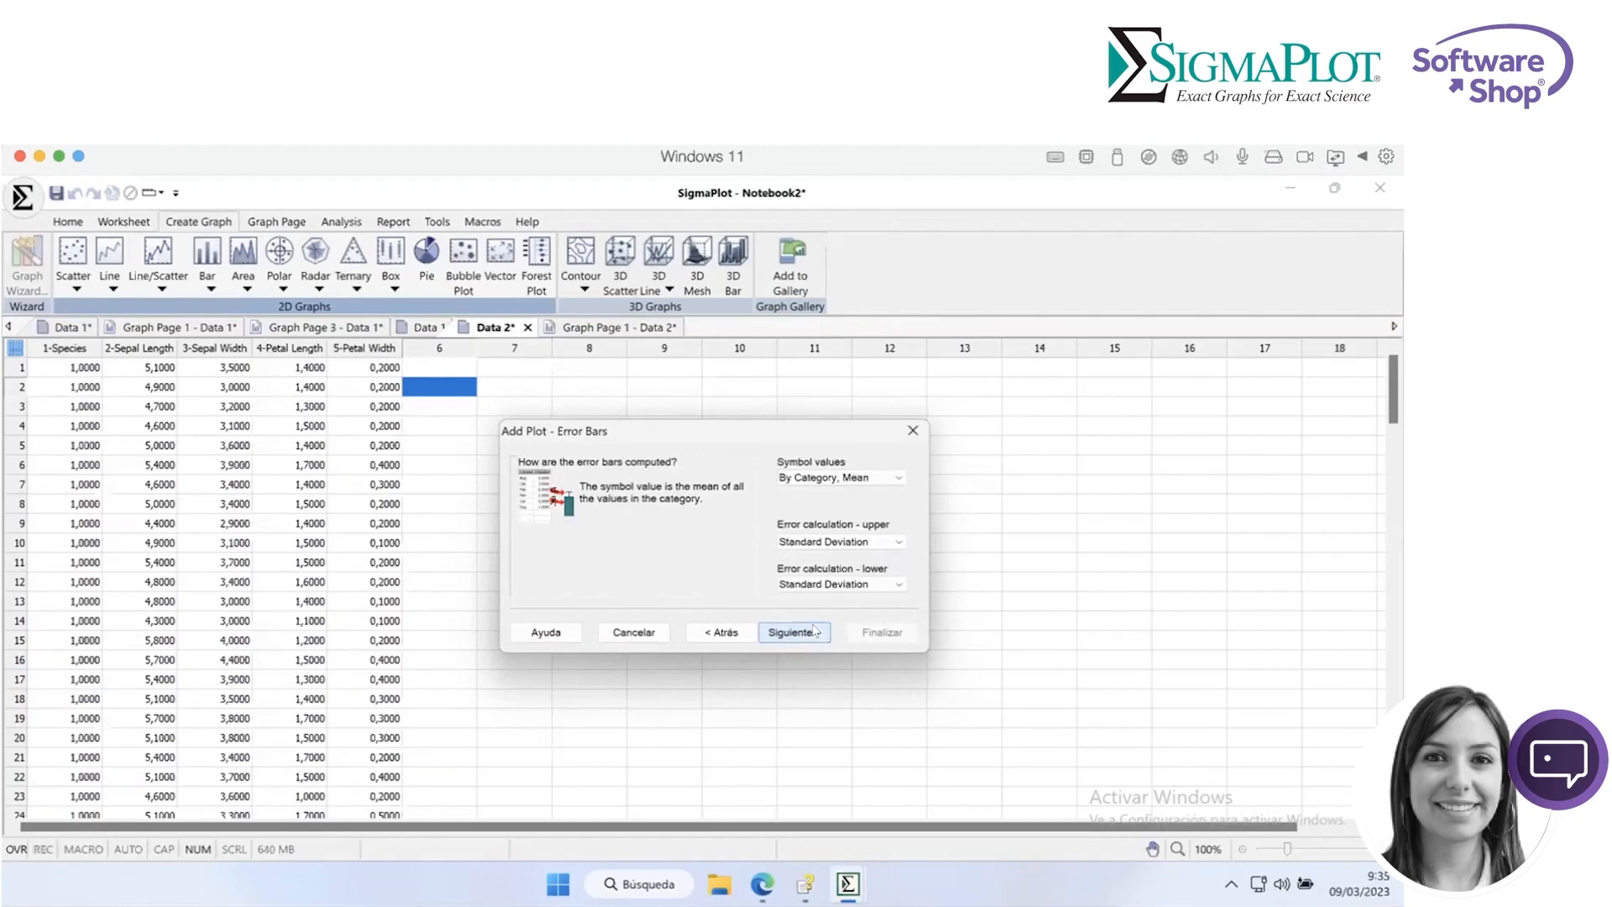
{"action": "left_click", "coordinate": [813, 630]}
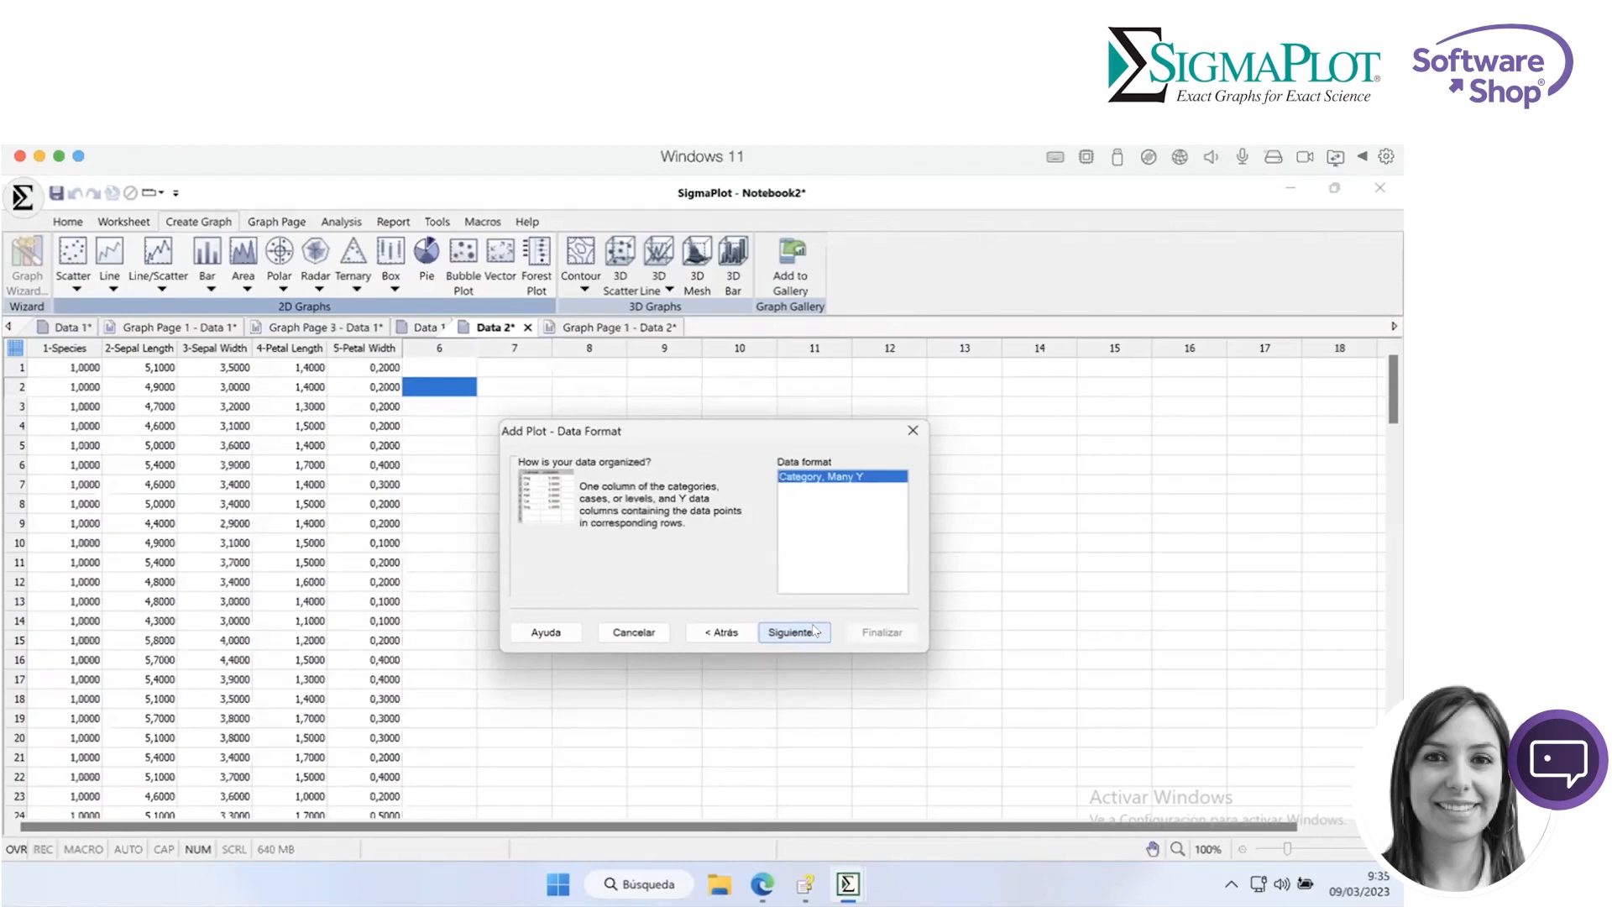
{"action": "left_click", "coordinate": [814, 629]}
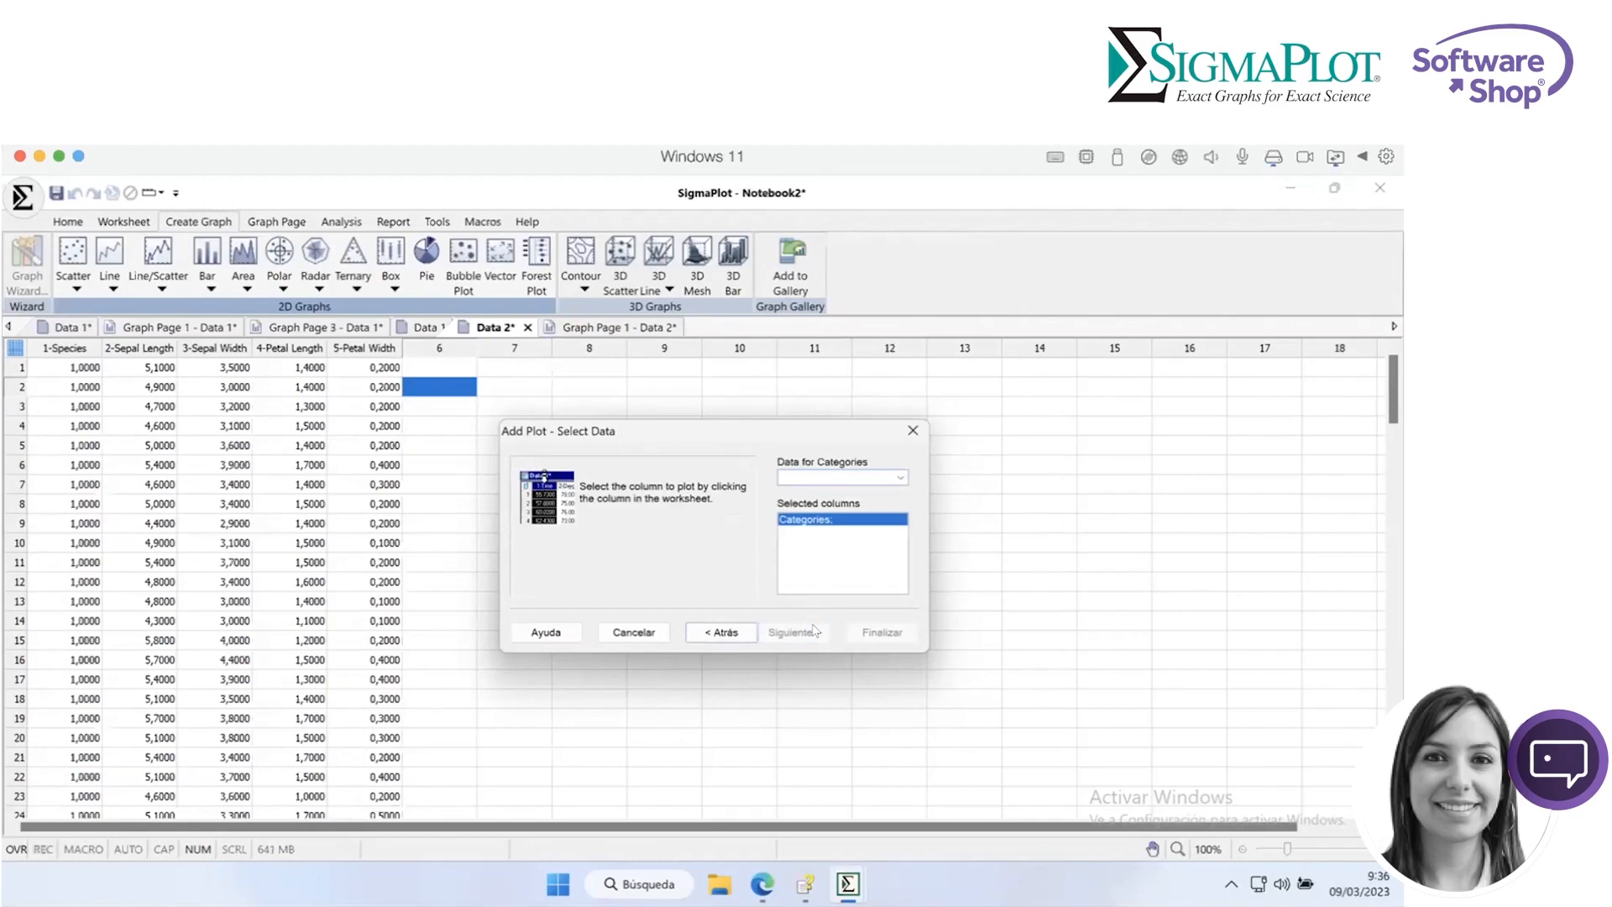
- Assign Species as the categories, Petal Length as Y 1 and Petal Width as Y 2, and finish adding the plot
{"action": "left_click", "coordinate": [896, 478]}
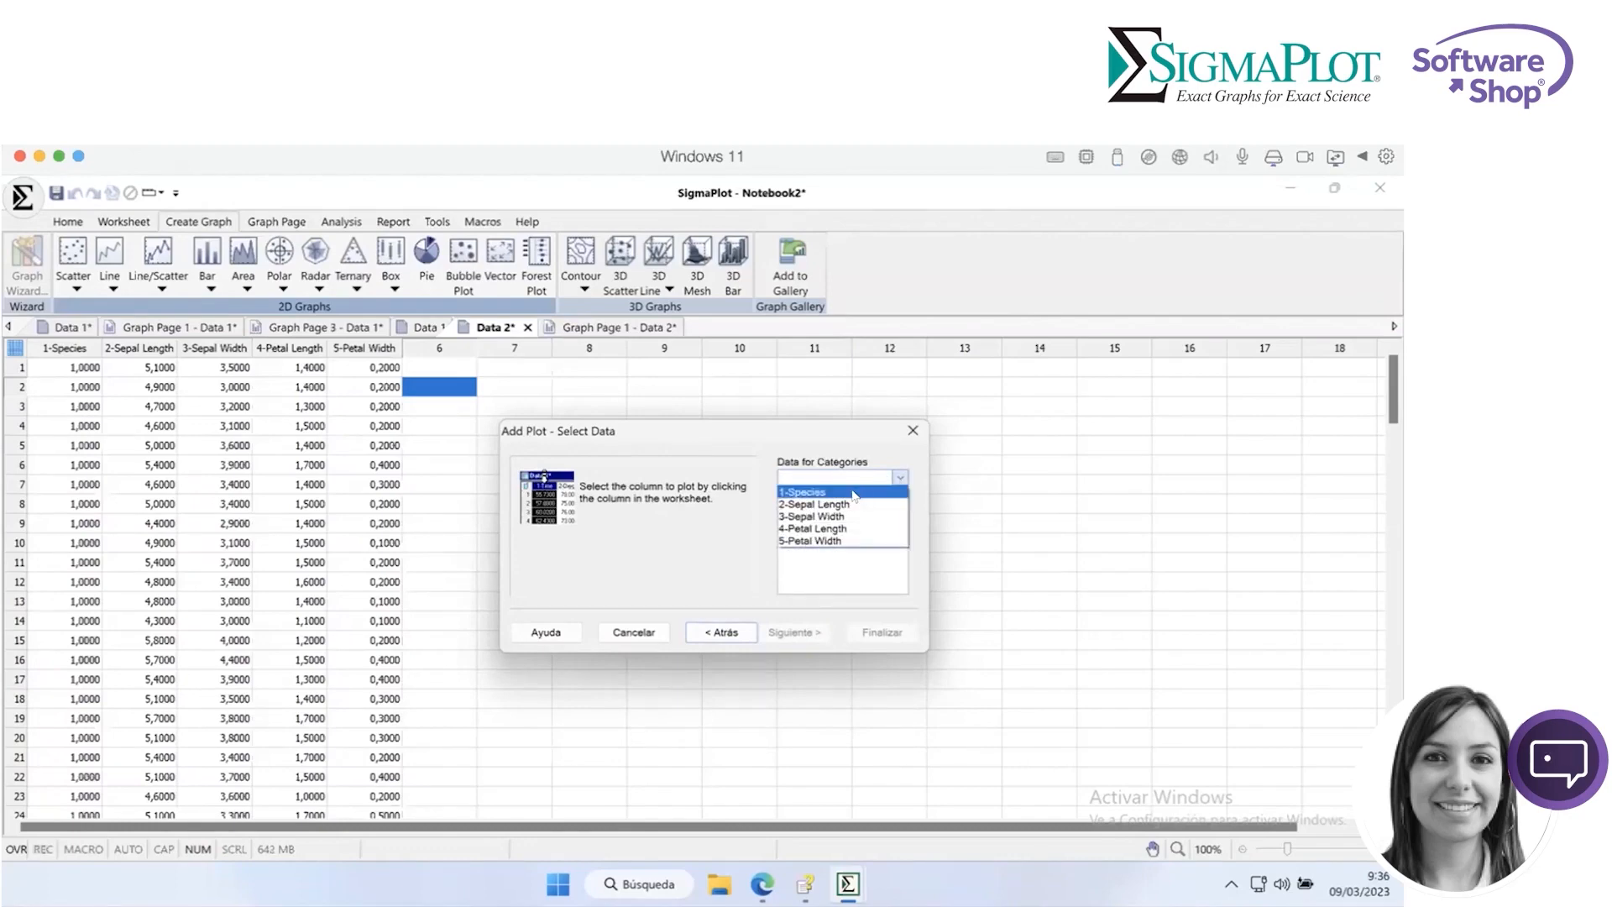
{"action": "left_click", "coordinate": [852, 493]}
{"action": "left_click", "coordinate": [897, 478]}
{"action": "left_click", "coordinate": [864, 528]}
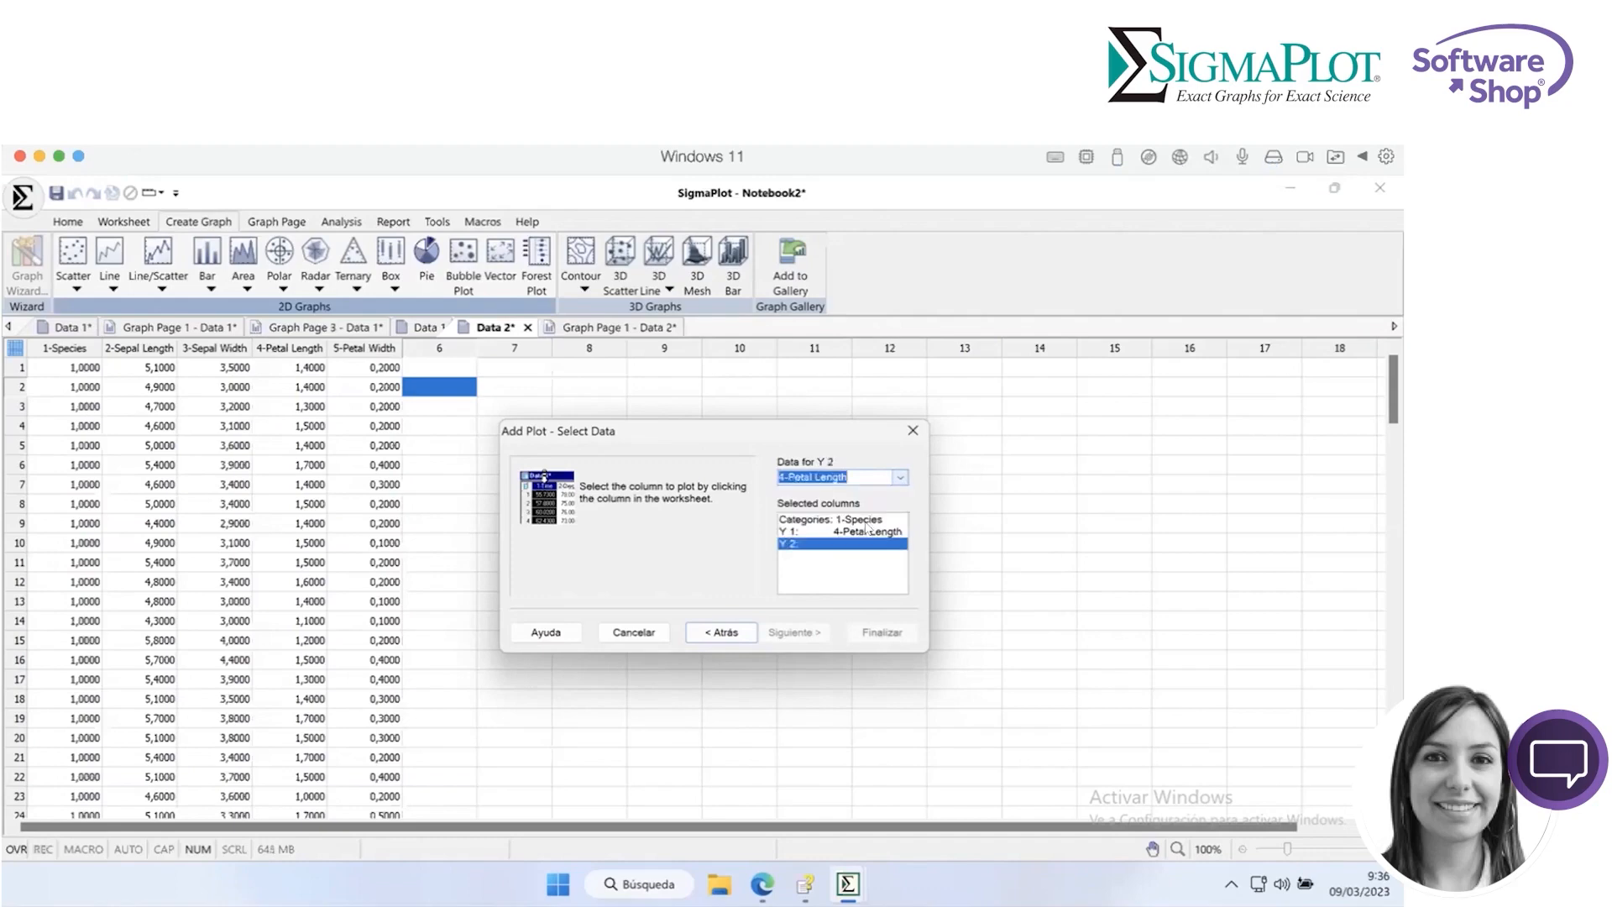
{"action": "left_click", "coordinate": [896, 478]}
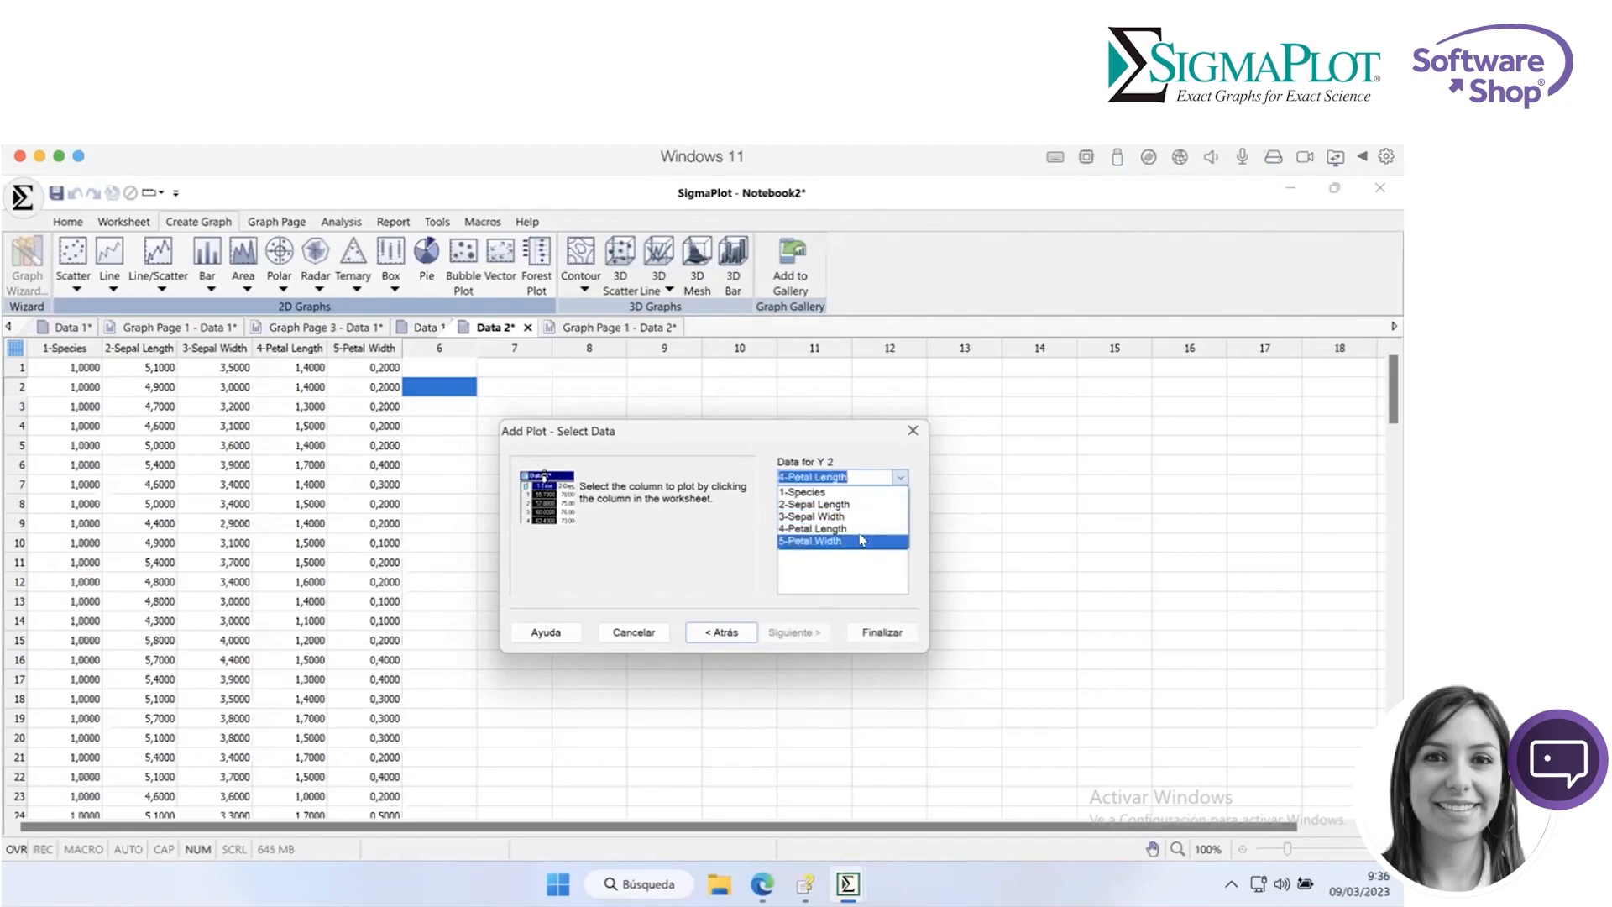
{"action": "left_click", "coordinate": [862, 540]}
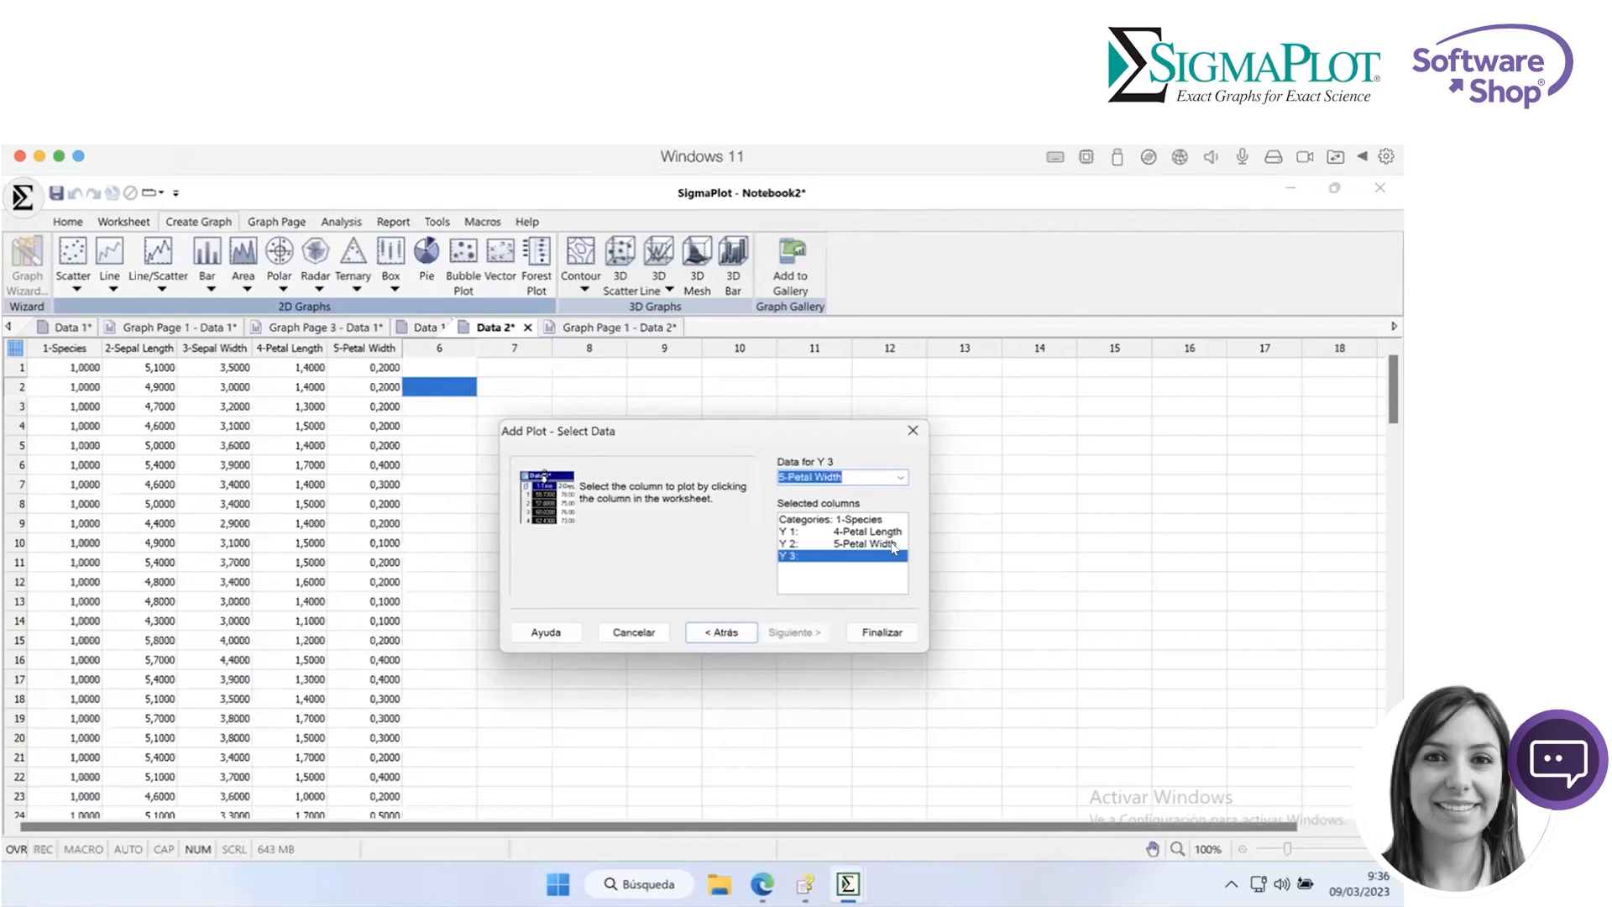
{"action": "left_click", "coordinate": [881, 632]}
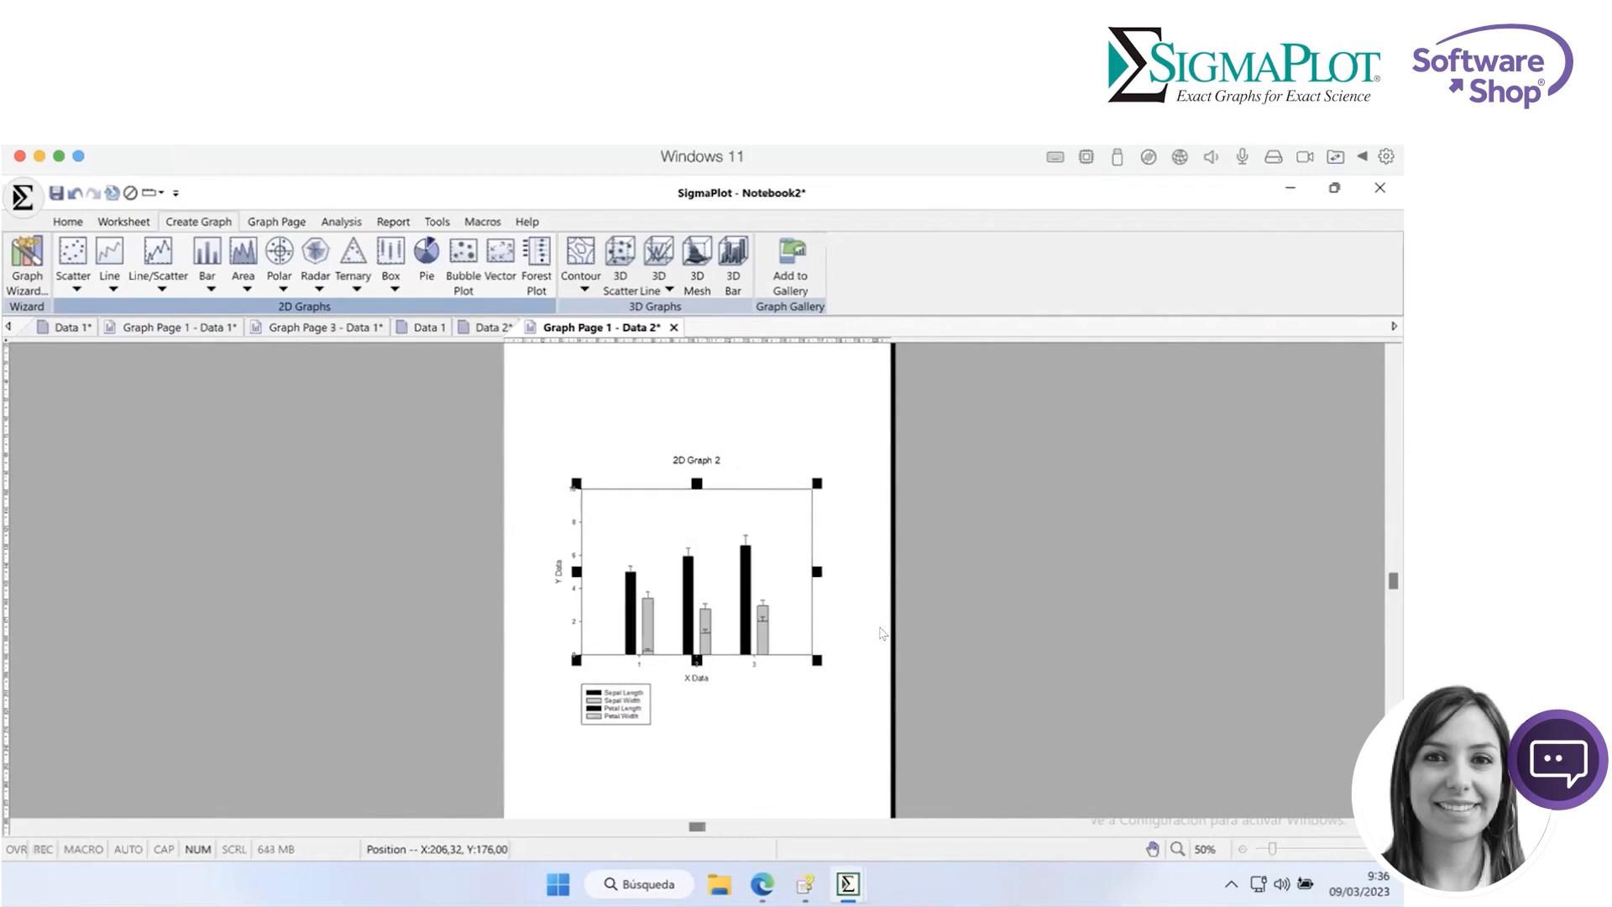
- Fill the Sepal Length bars with white and deselect them
{"action": "left_click", "coordinate": [630, 585]}
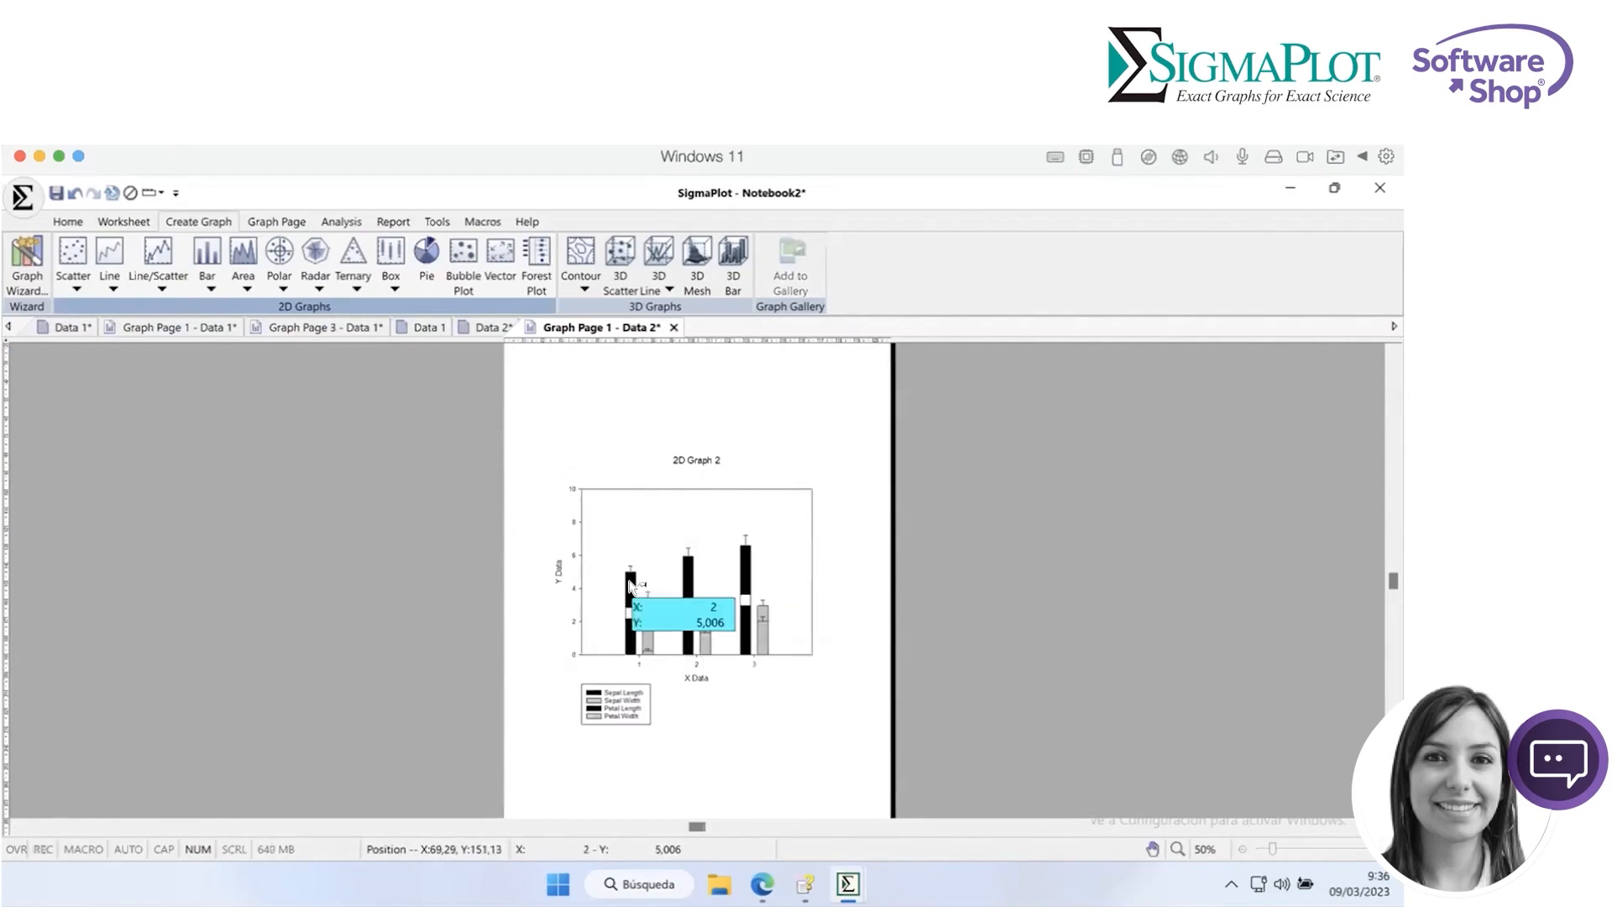
{"action": "left_click", "coordinate": [277, 220]}
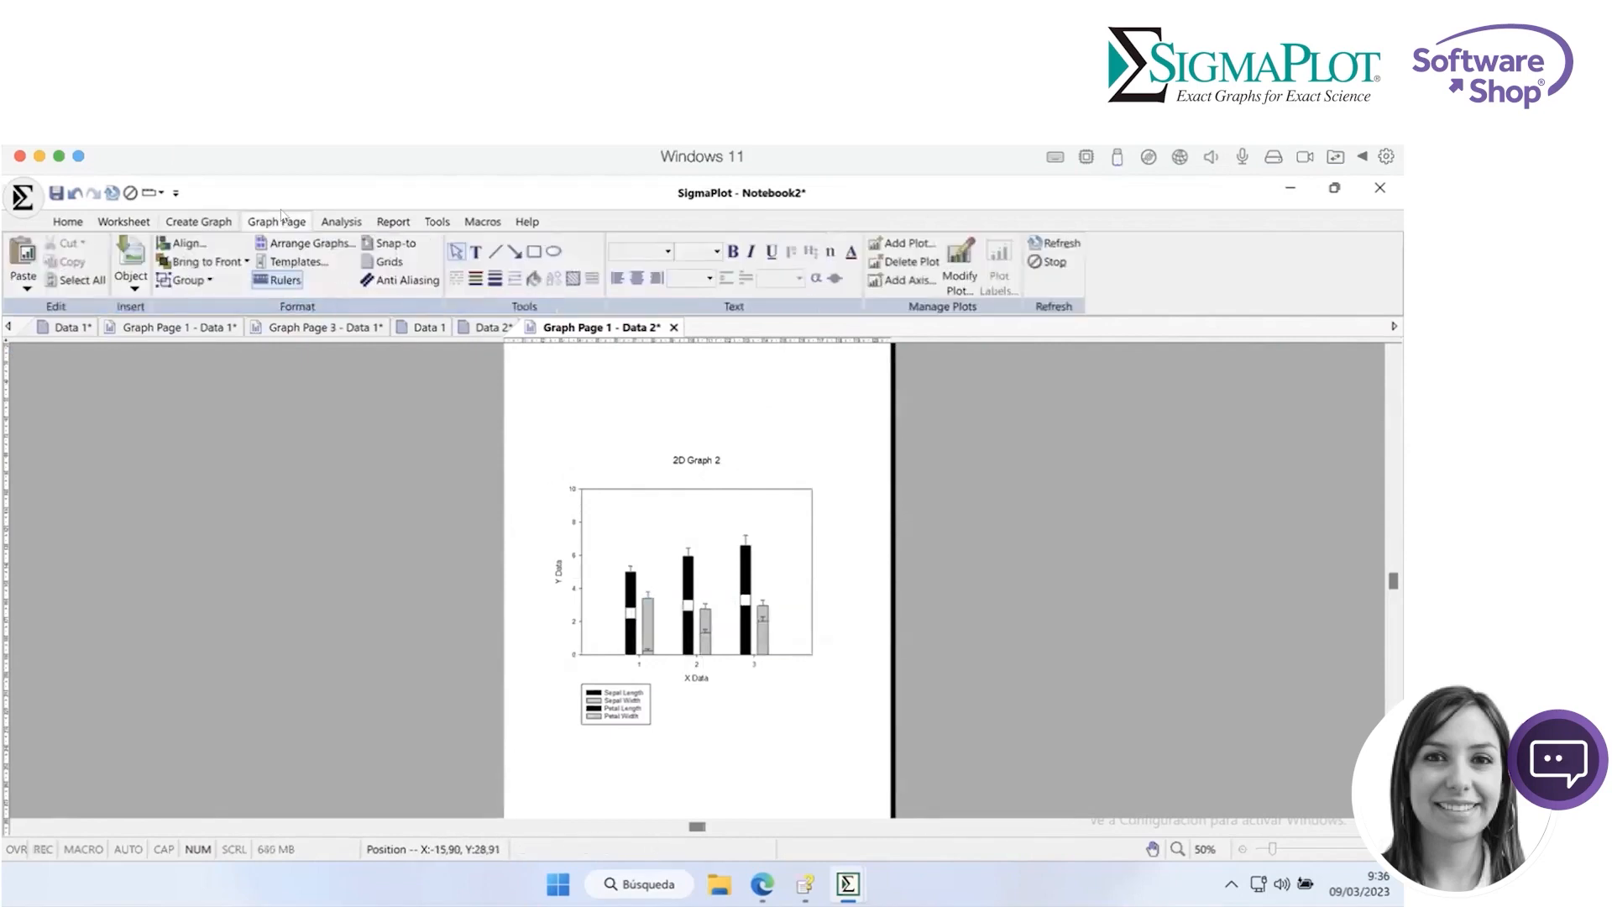
{"action": "left_click", "coordinate": [537, 279]}
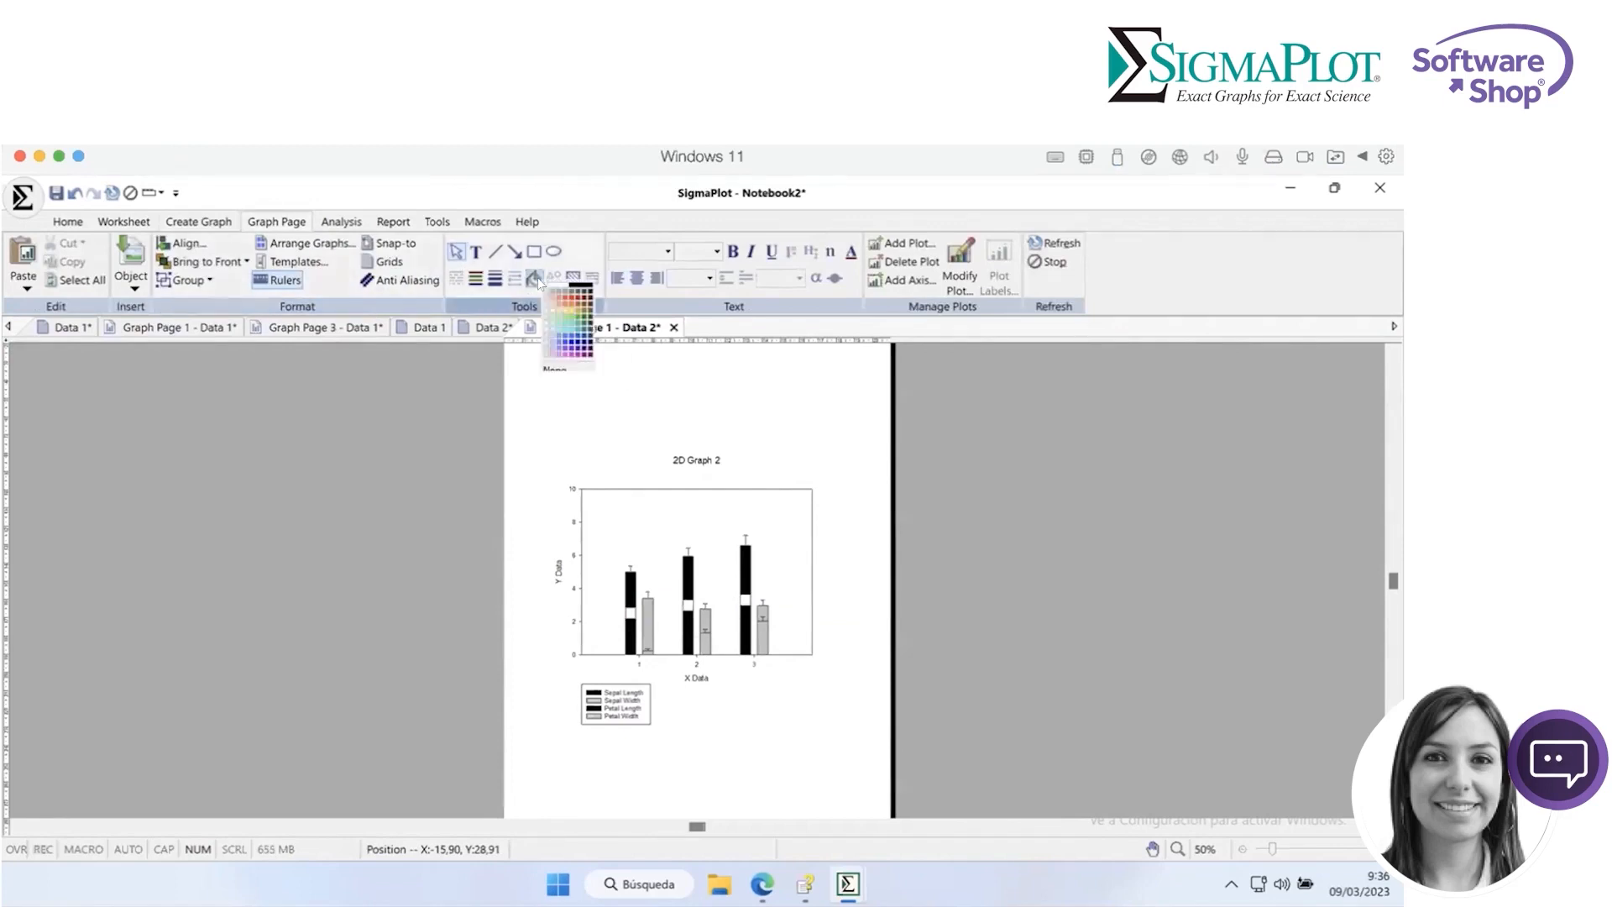
{"action": "left_click", "coordinate": [554, 291]}
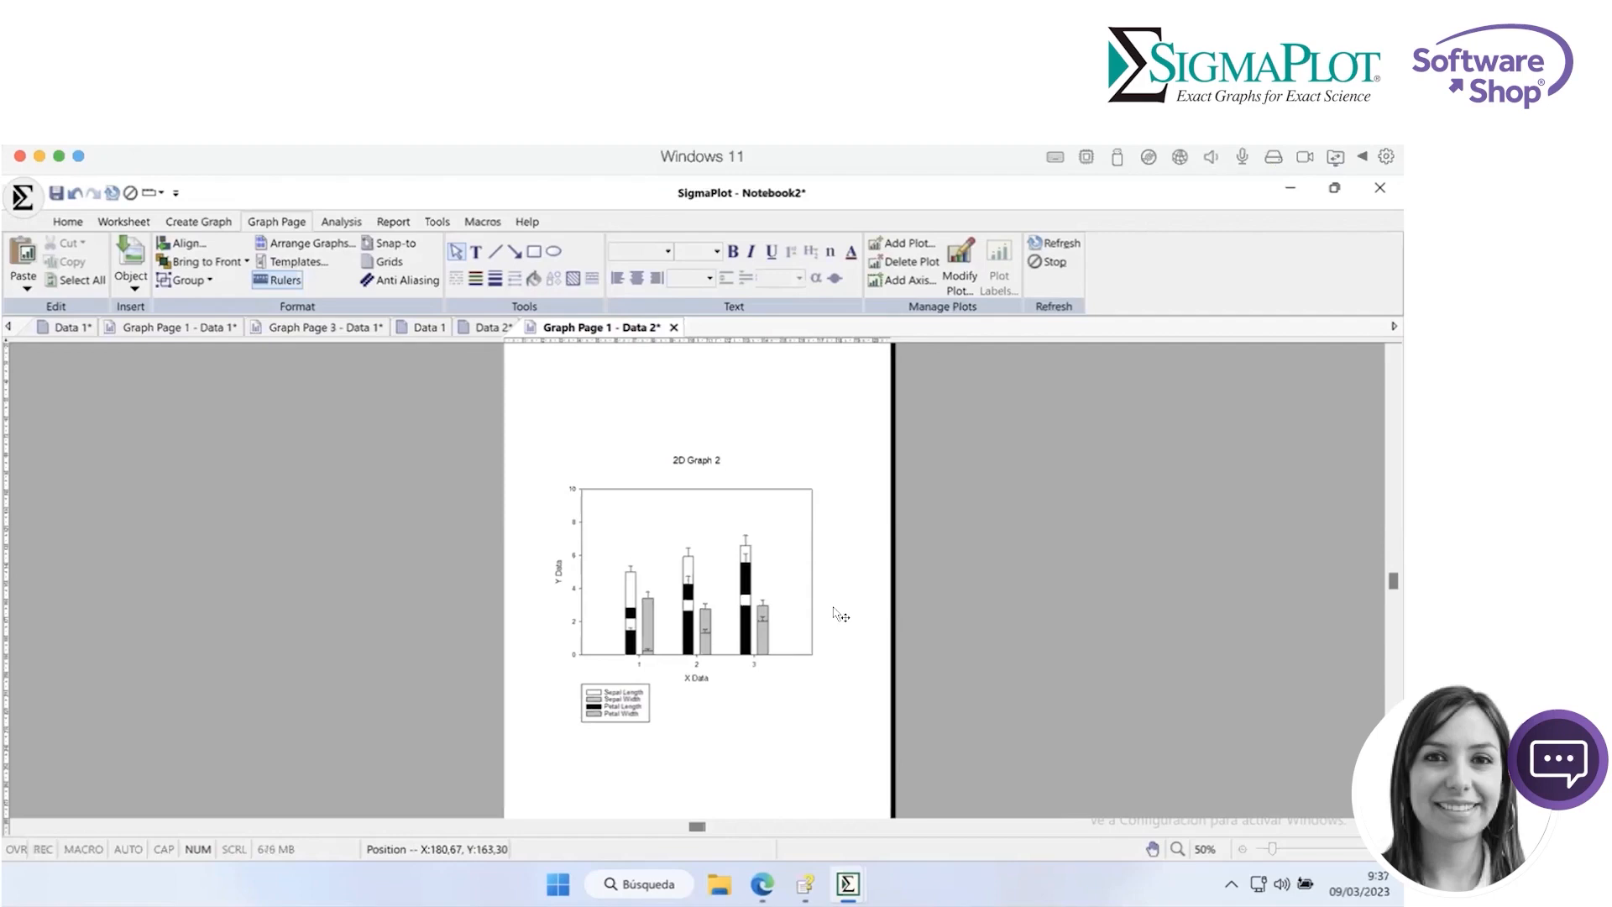
{"action": "left_click", "coordinate": [837, 533]}
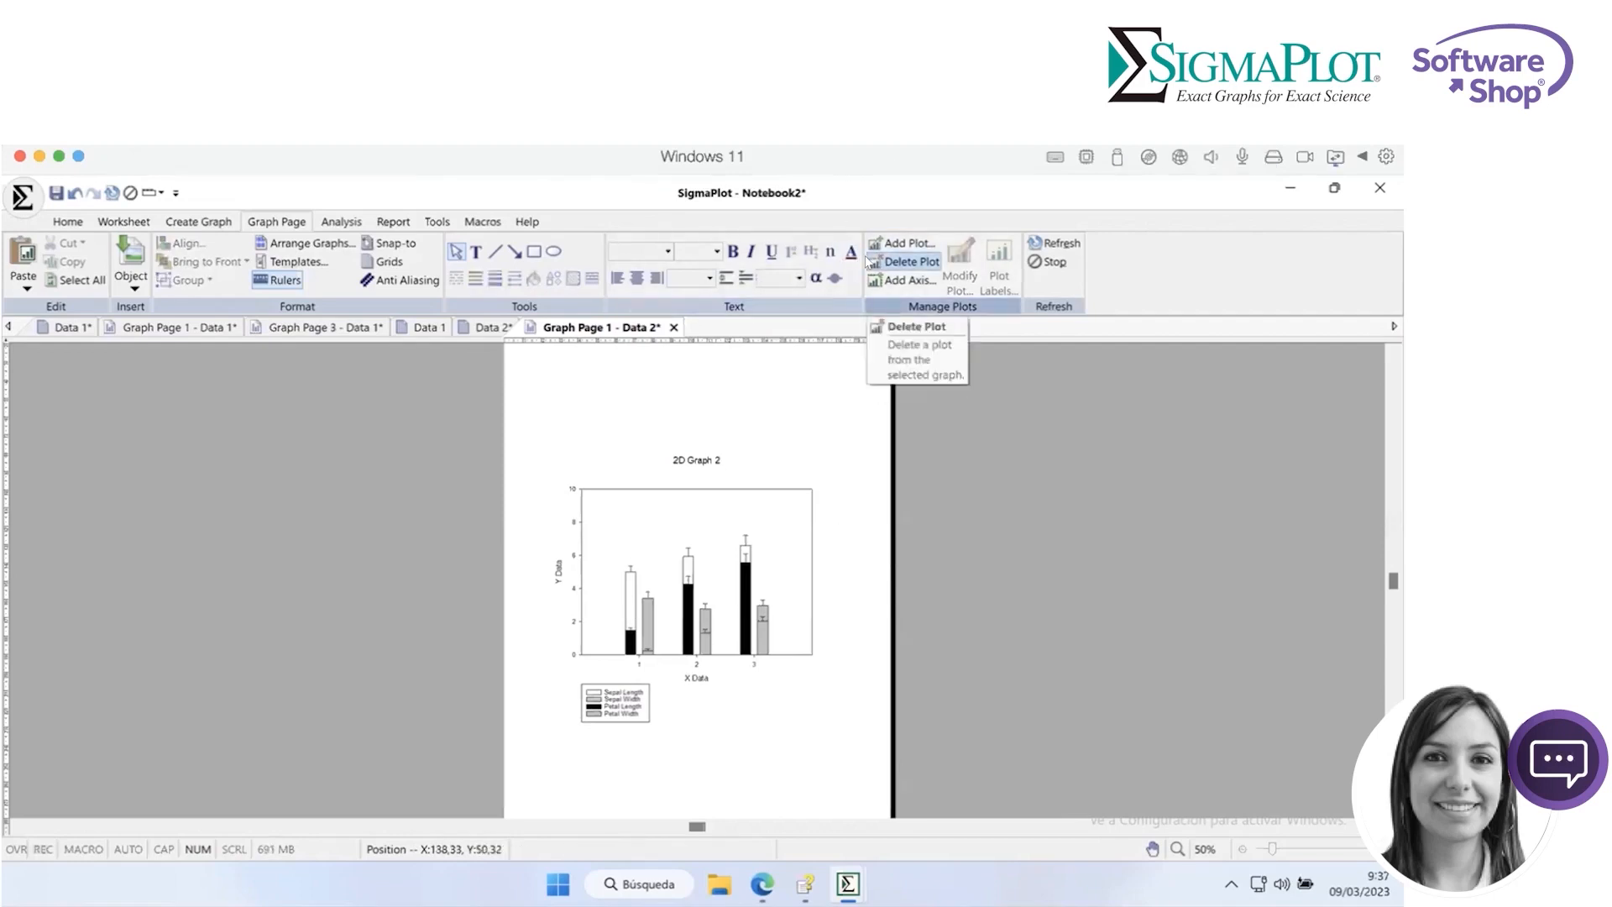
- Fill the Sepal Width bars with light green, RGB (152, 255, 152), and deselect them
{"action": "mouse_move", "coordinate": [680, 571]}
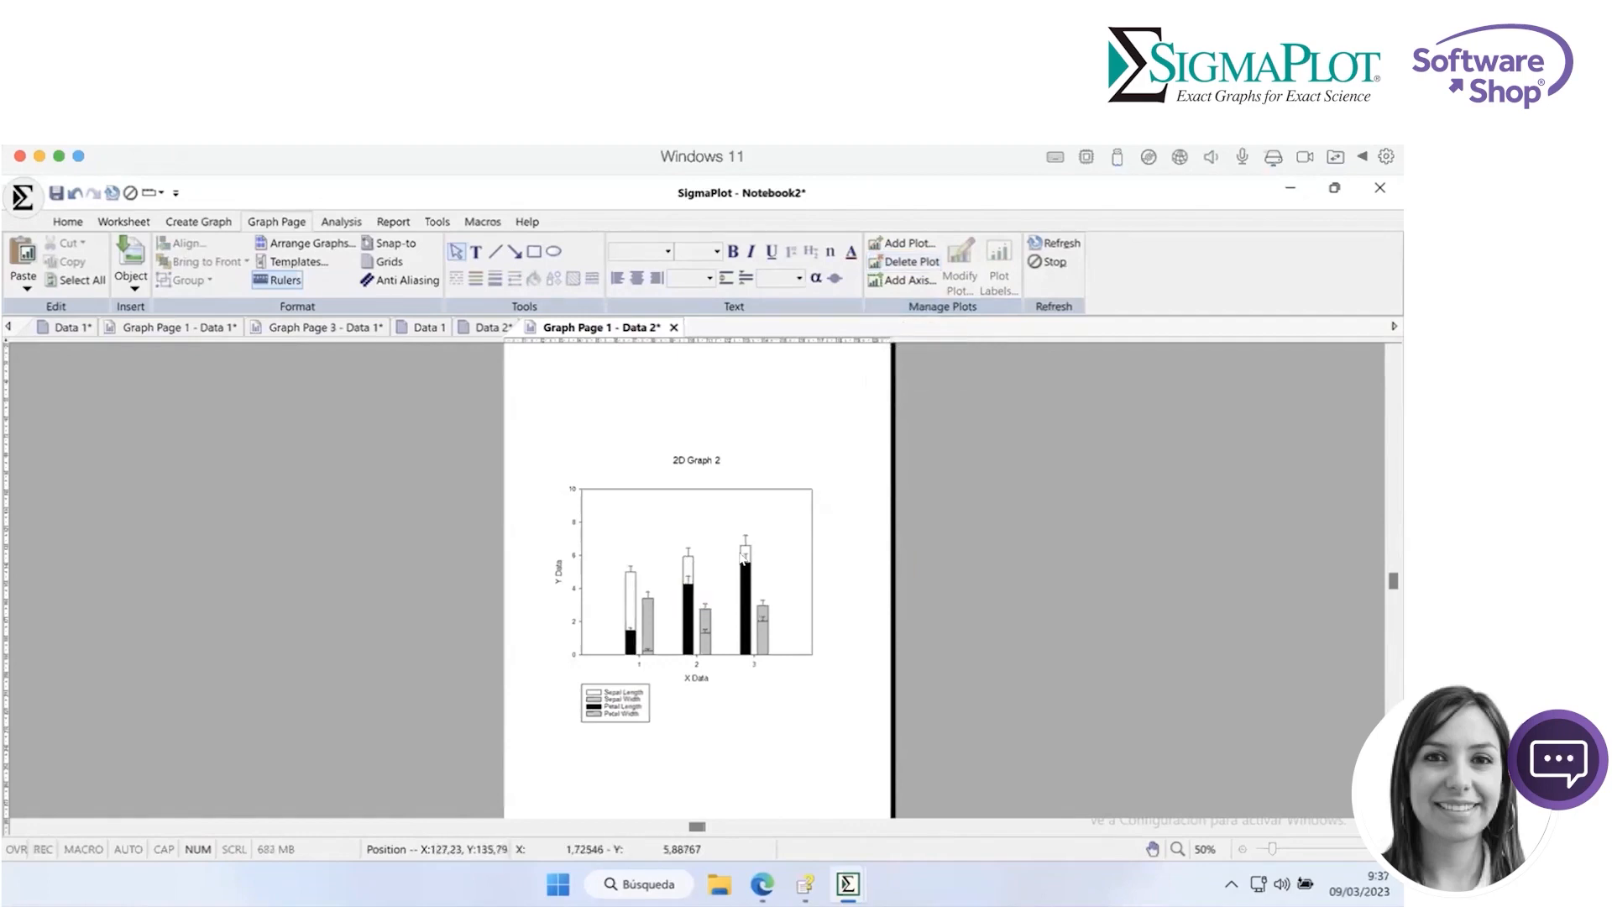
{"action": "mouse_move", "coordinate": [744, 555]}
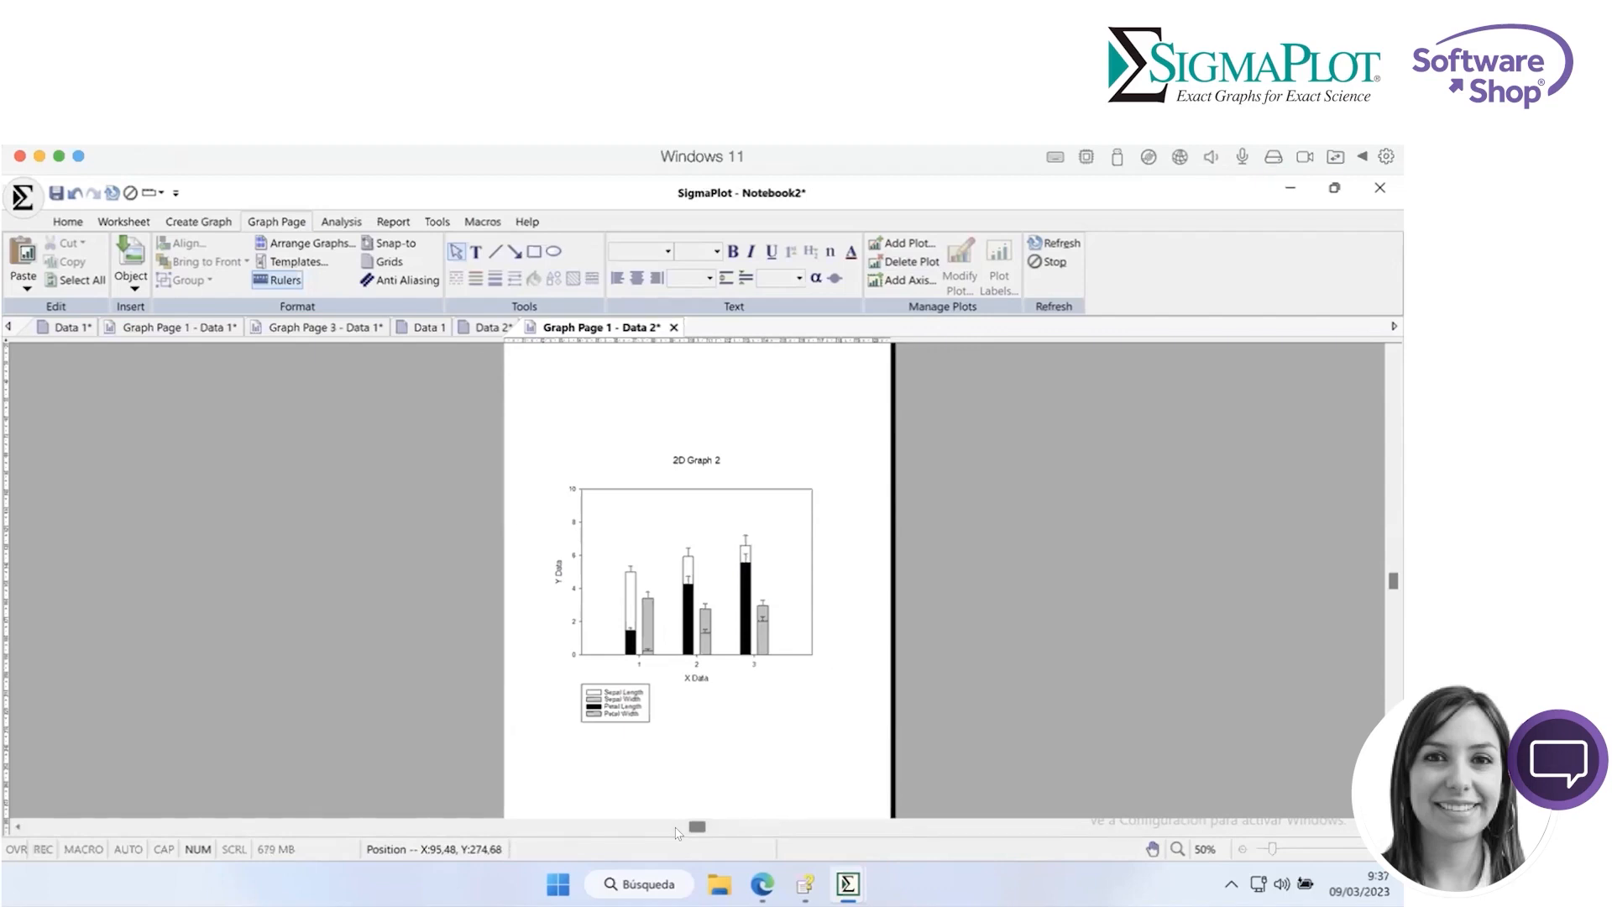
{"action": "left_click", "coordinate": [647, 632]}
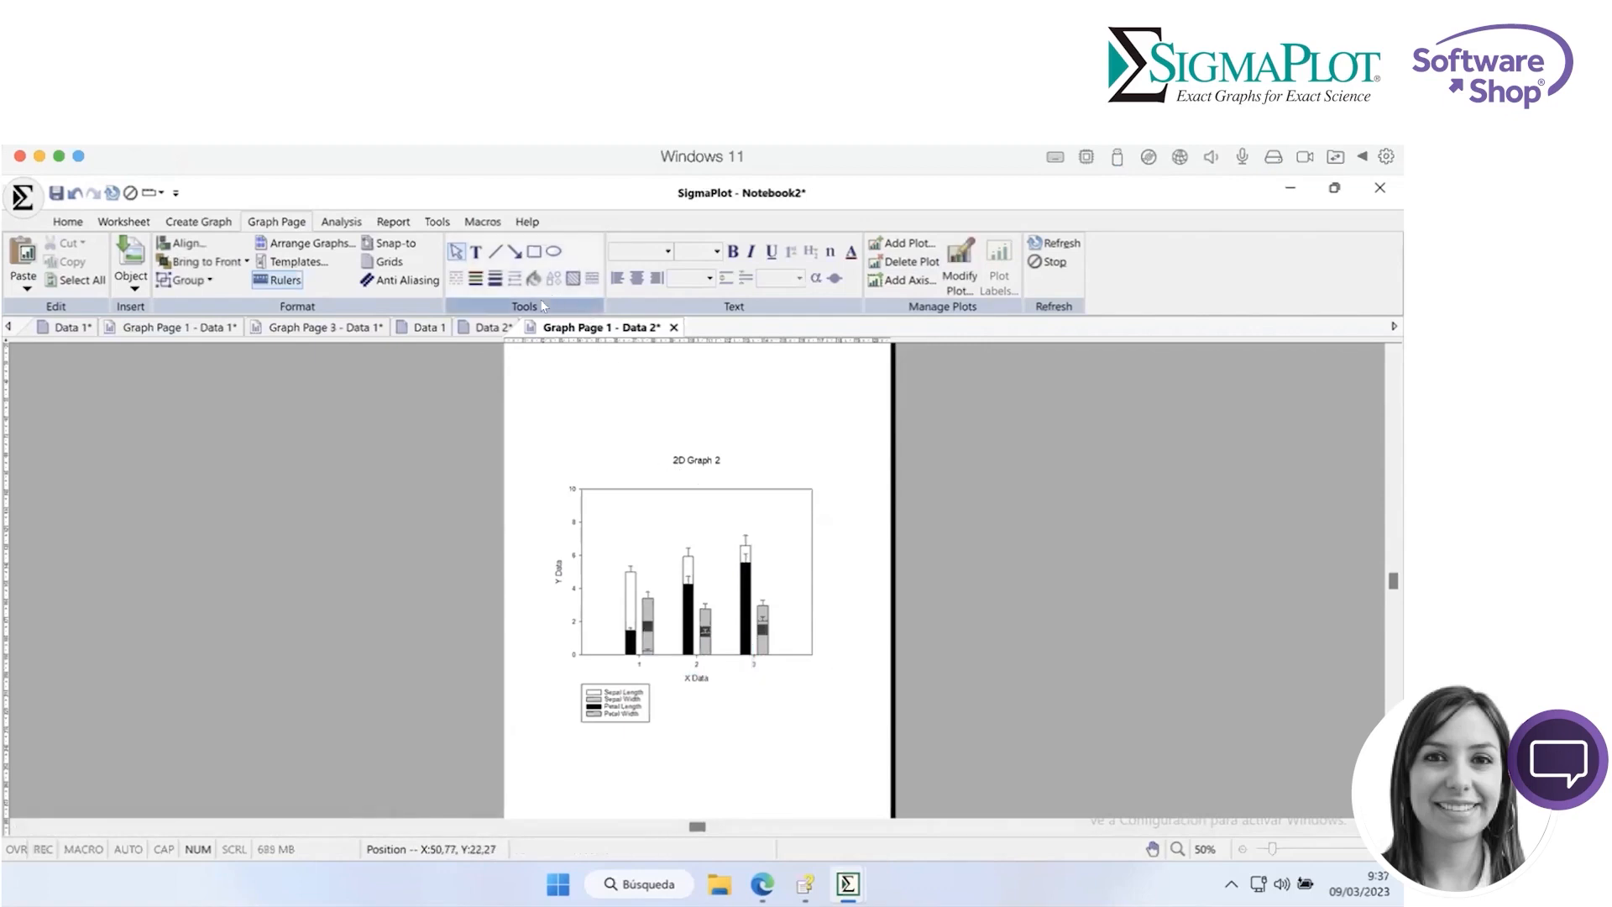
{"action": "left_click", "coordinate": [534, 278]}
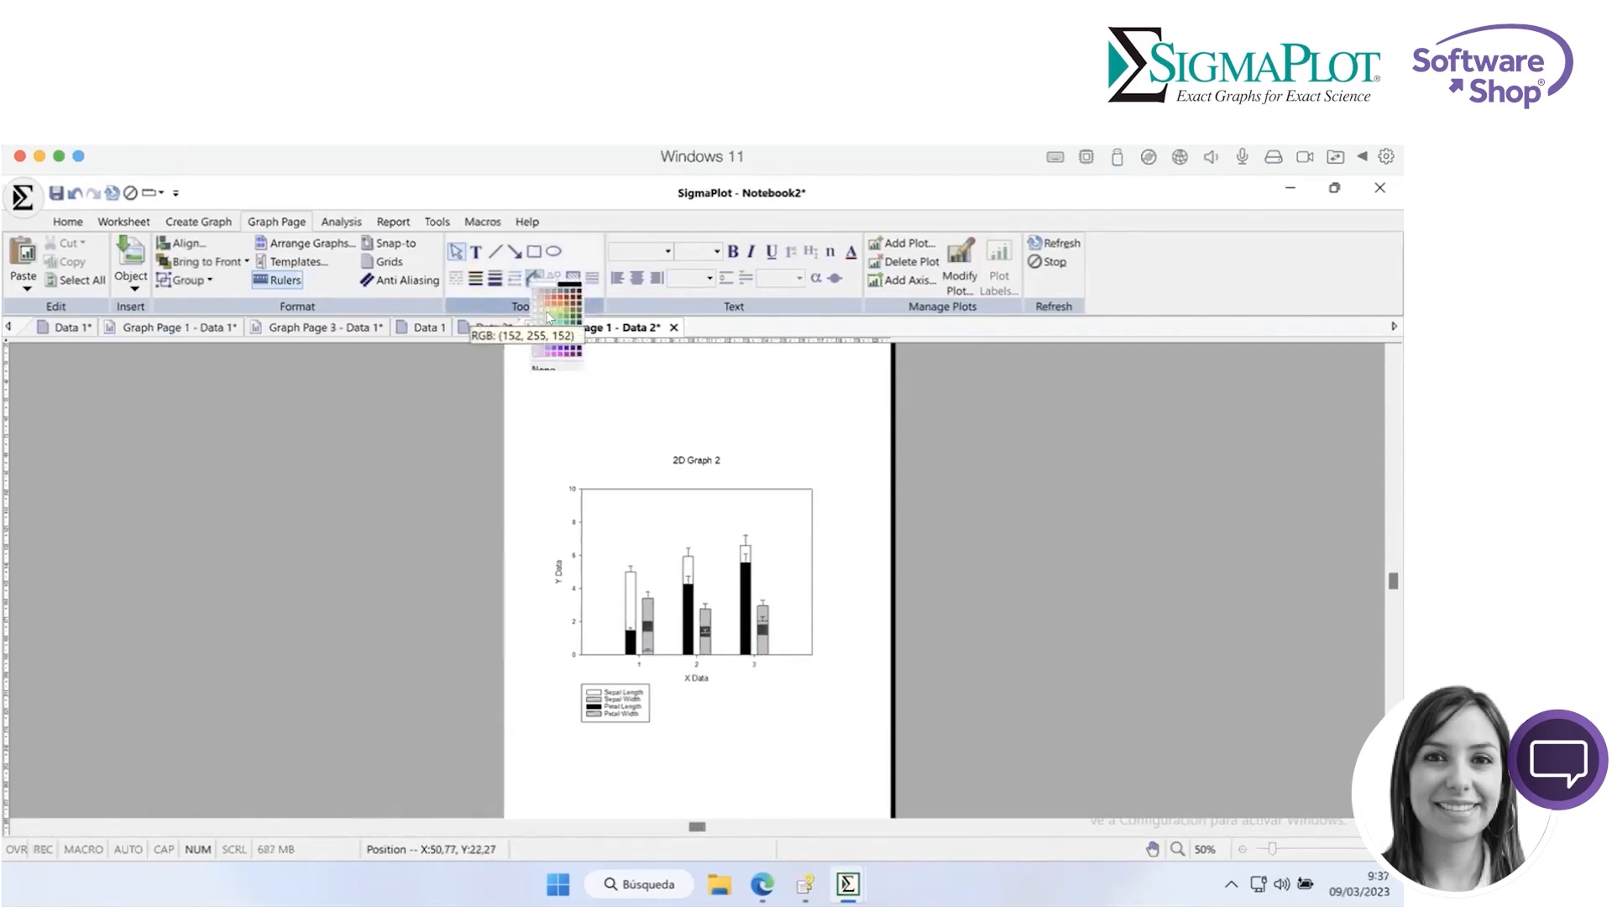
{"action": "left_click", "coordinate": [548, 317]}
{"action": "left_click", "coordinate": [797, 525]}
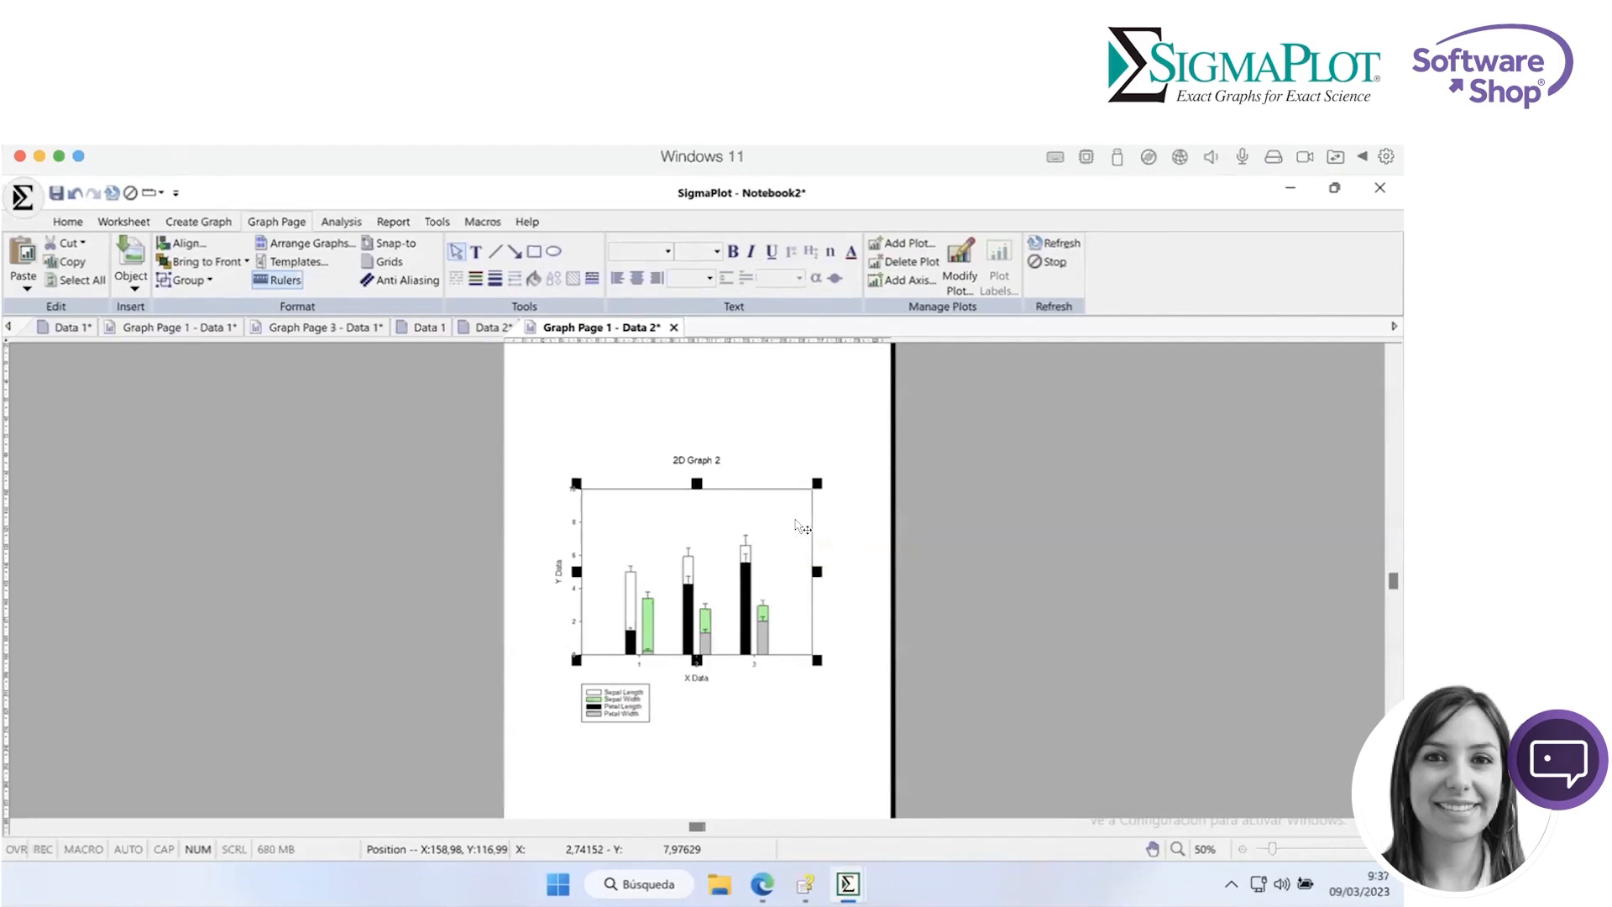
{"action": "mouse_move", "coordinate": [760, 581]}
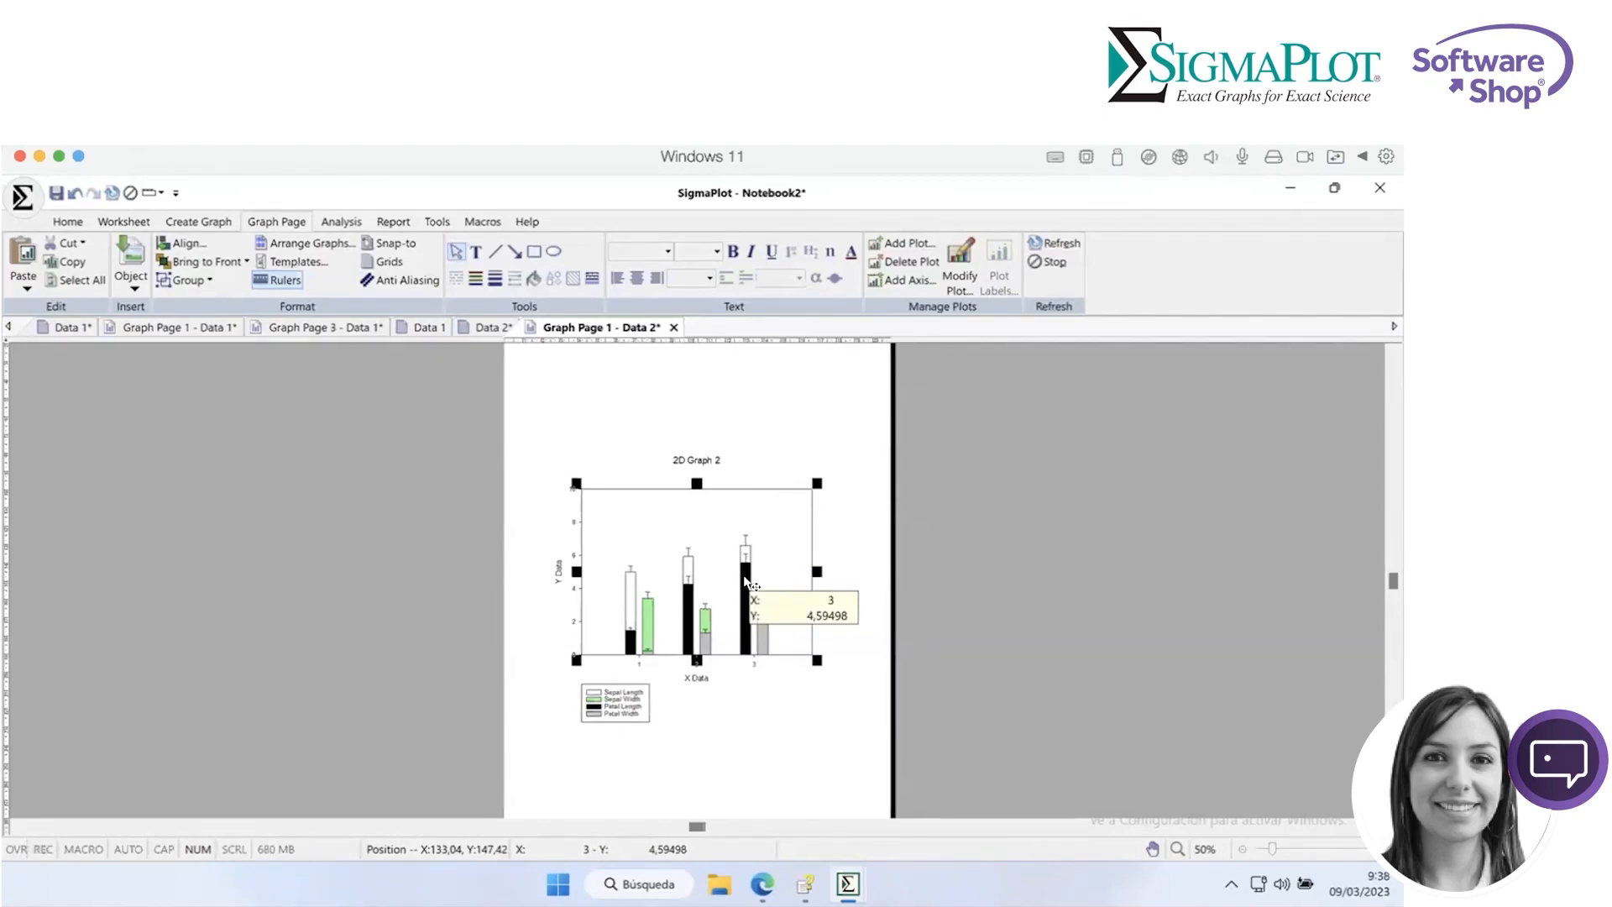
{"action": "left_click", "coordinate": [685, 571]}
{"action": "left_click", "coordinate": [706, 544]}
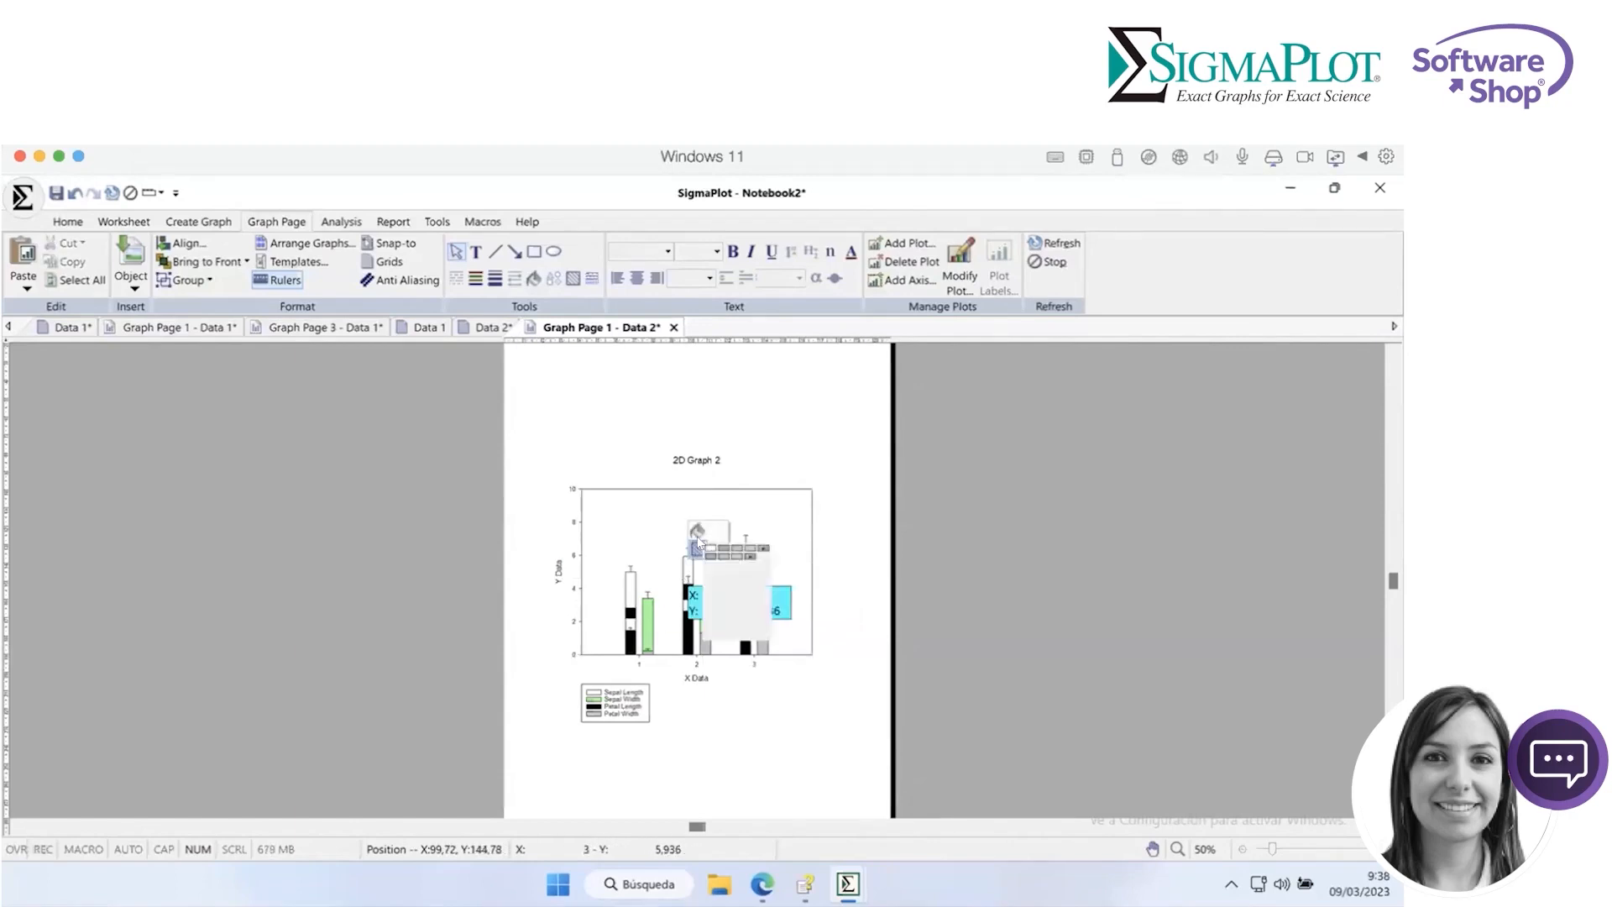
{"action": "left_click", "coordinate": [764, 526]}
- Set the bar thickness of Plot 2 to 100% in the graph's bar width properties
{"action": "left_click", "coordinate": [767, 520]}
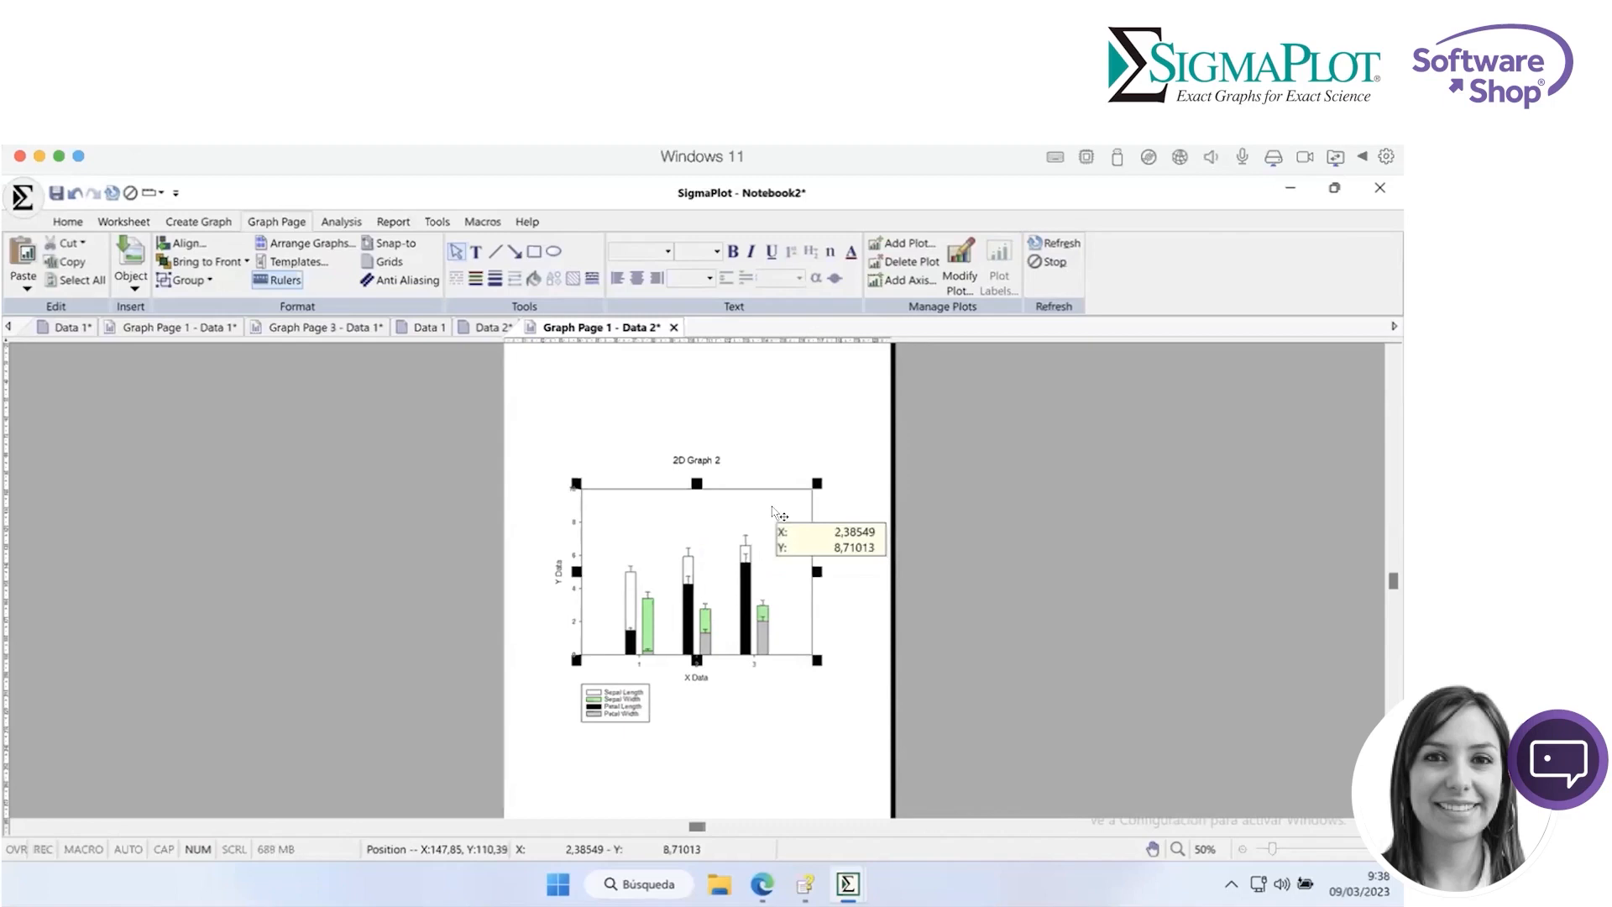
{"action": "right_click", "coordinate": [775, 509]}
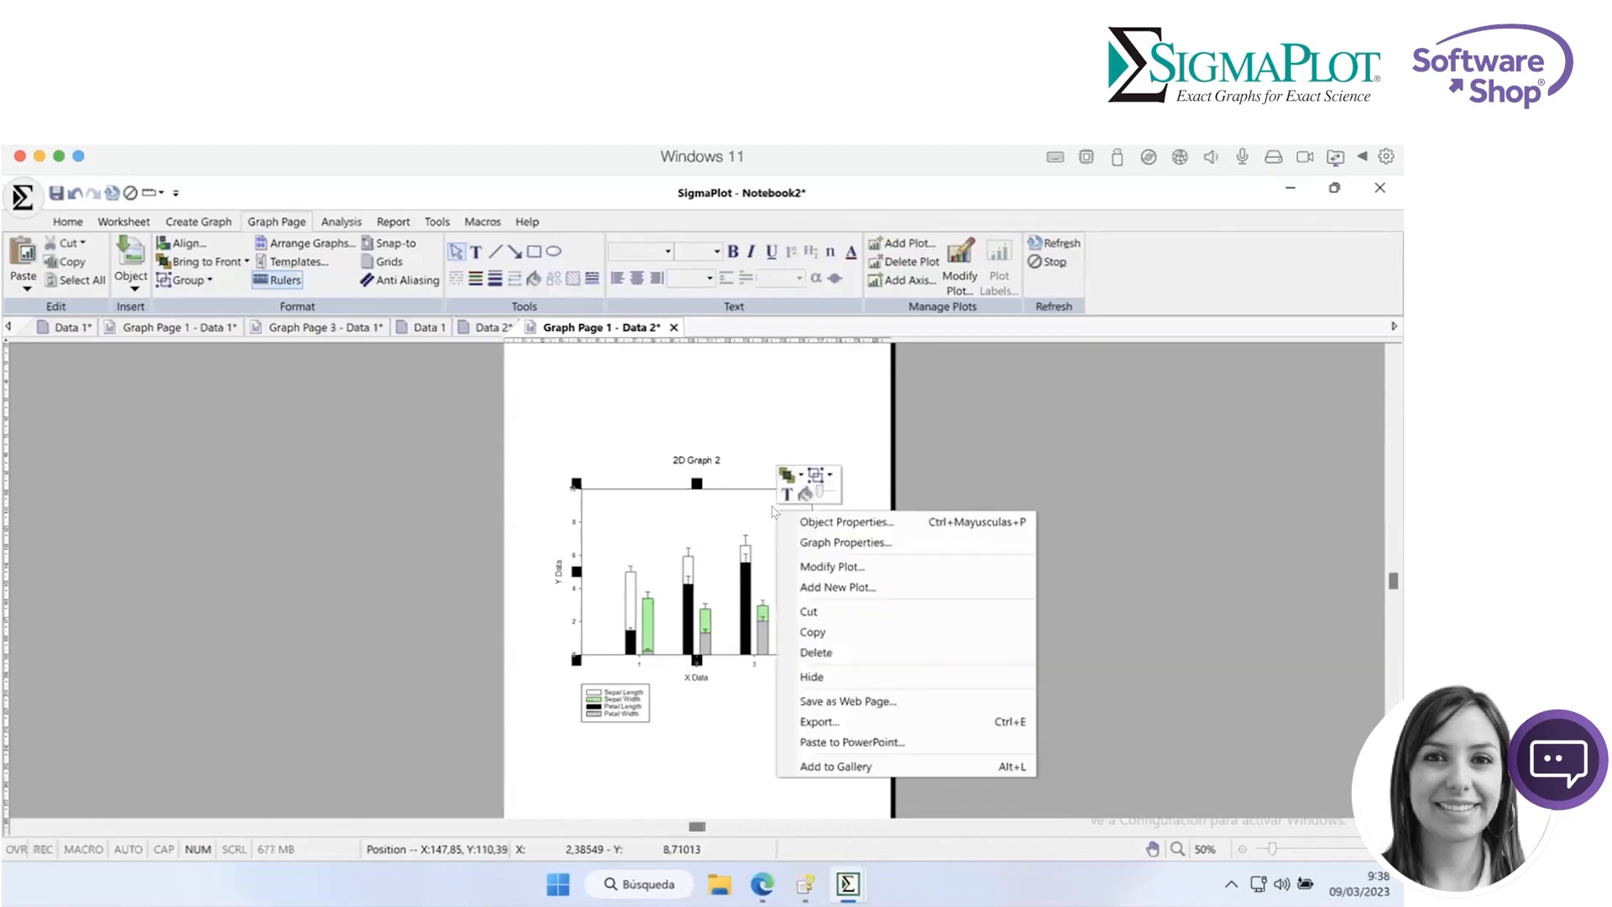
{"action": "left_click", "coordinate": [803, 542]}
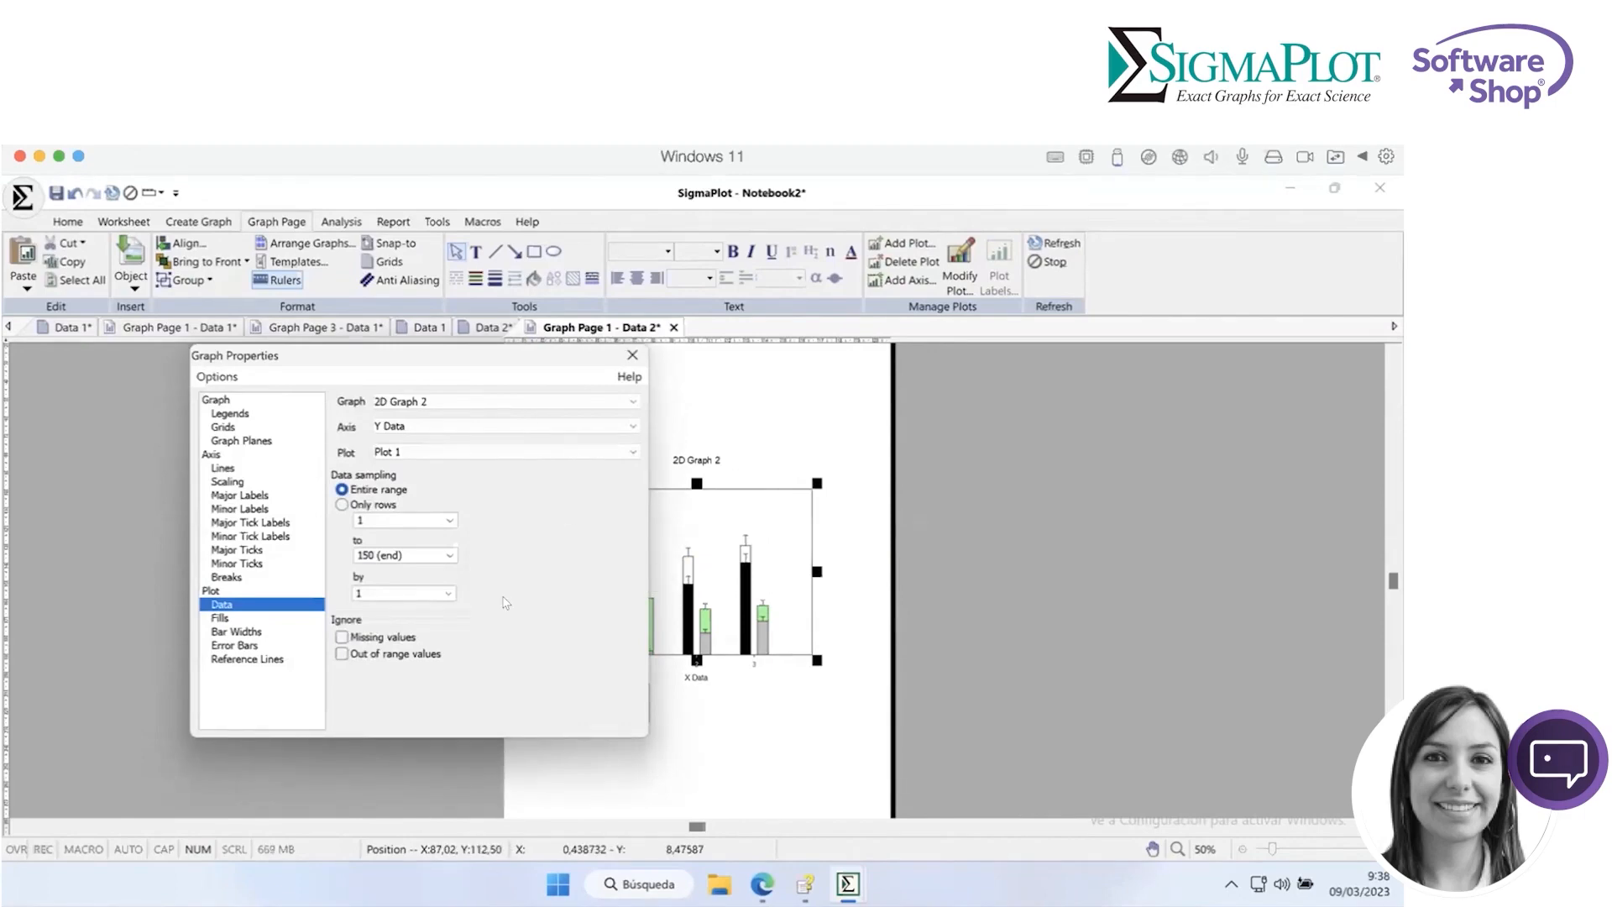
{"action": "left_click", "coordinate": [492, 452]}
{"action": "left_click", "coordinate": [467, 478]}
{"action": "left_click", "coordinate": [258, 634]}
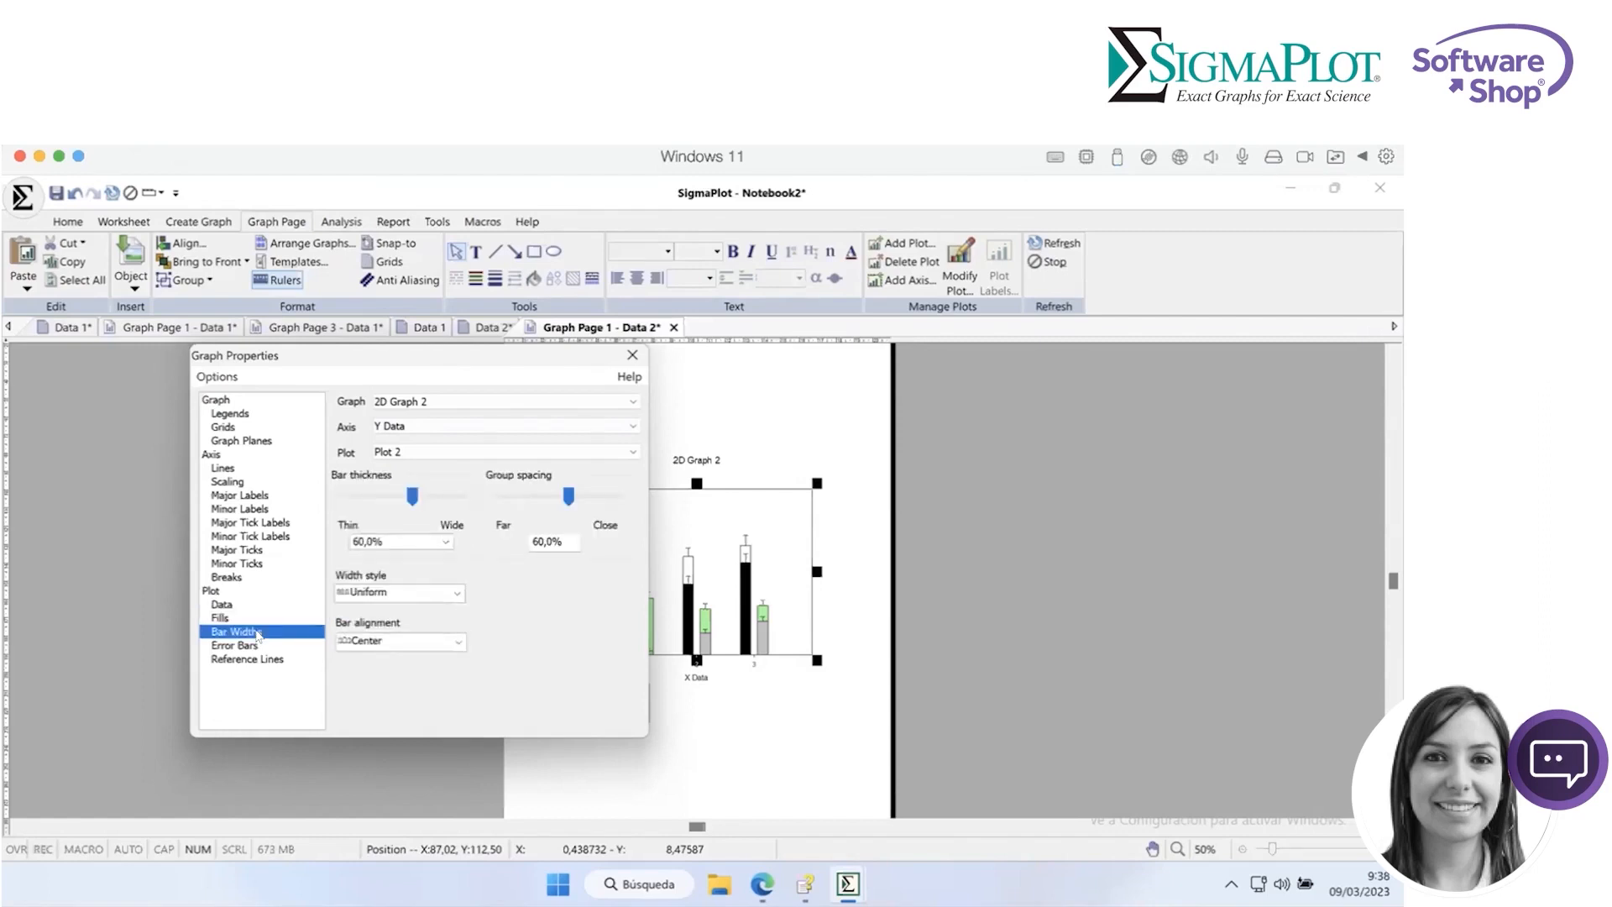
{"action": "left_click", "coordinate": [446, 542]}
{"action": "left_click", "coordinate": [424, 545]}
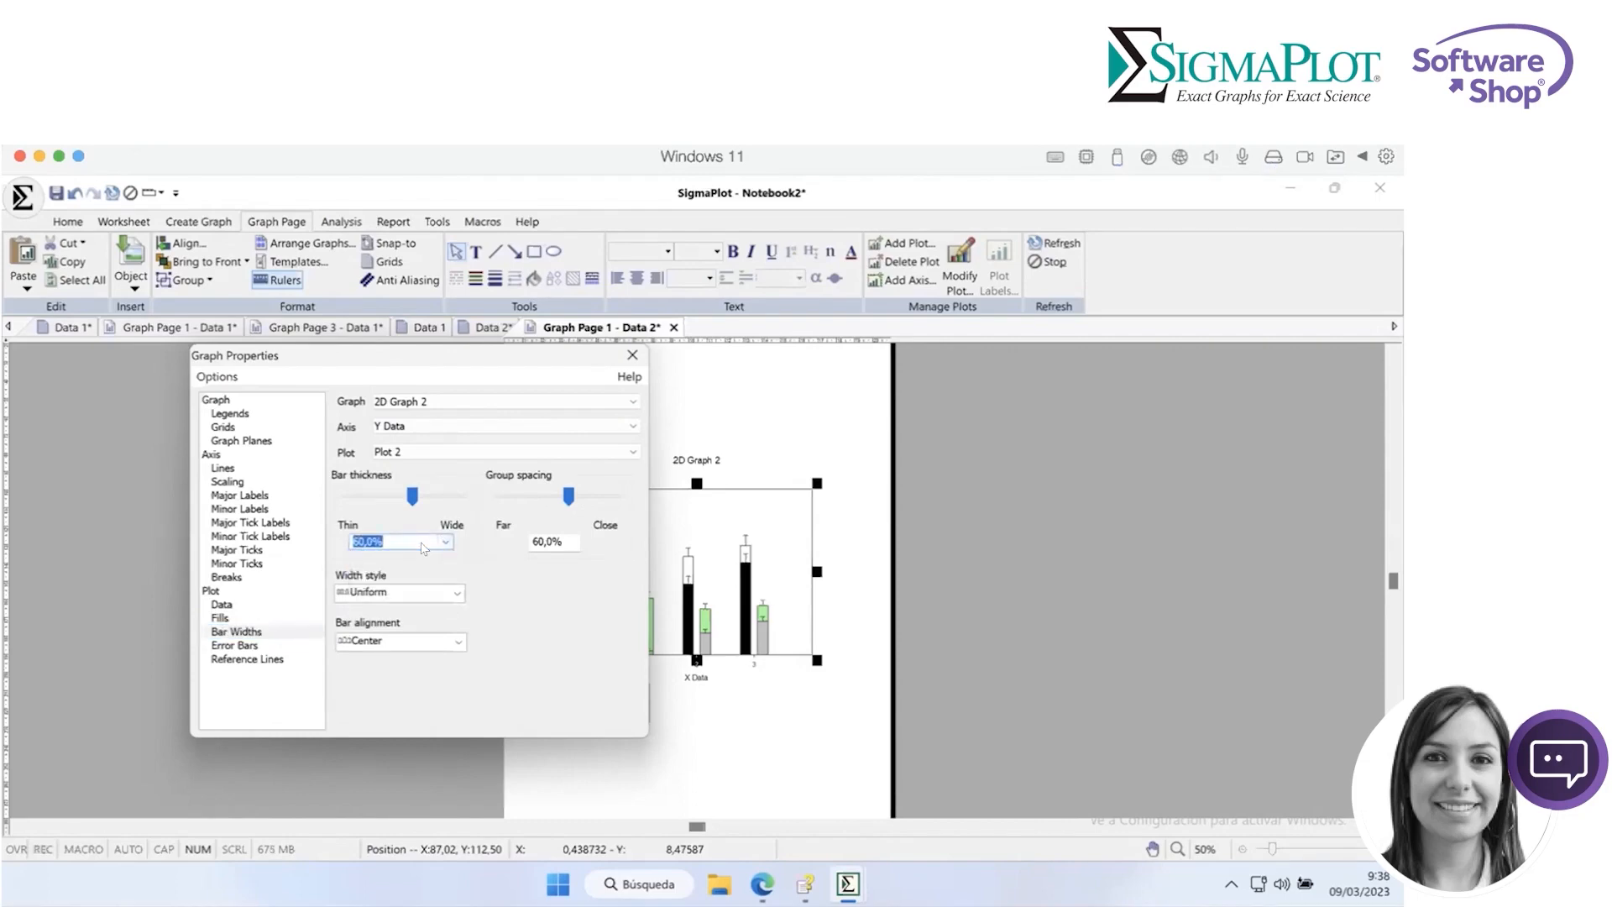
{"action": "key", "text": "BackSpace"}
{"action": "type", "text": "100"}
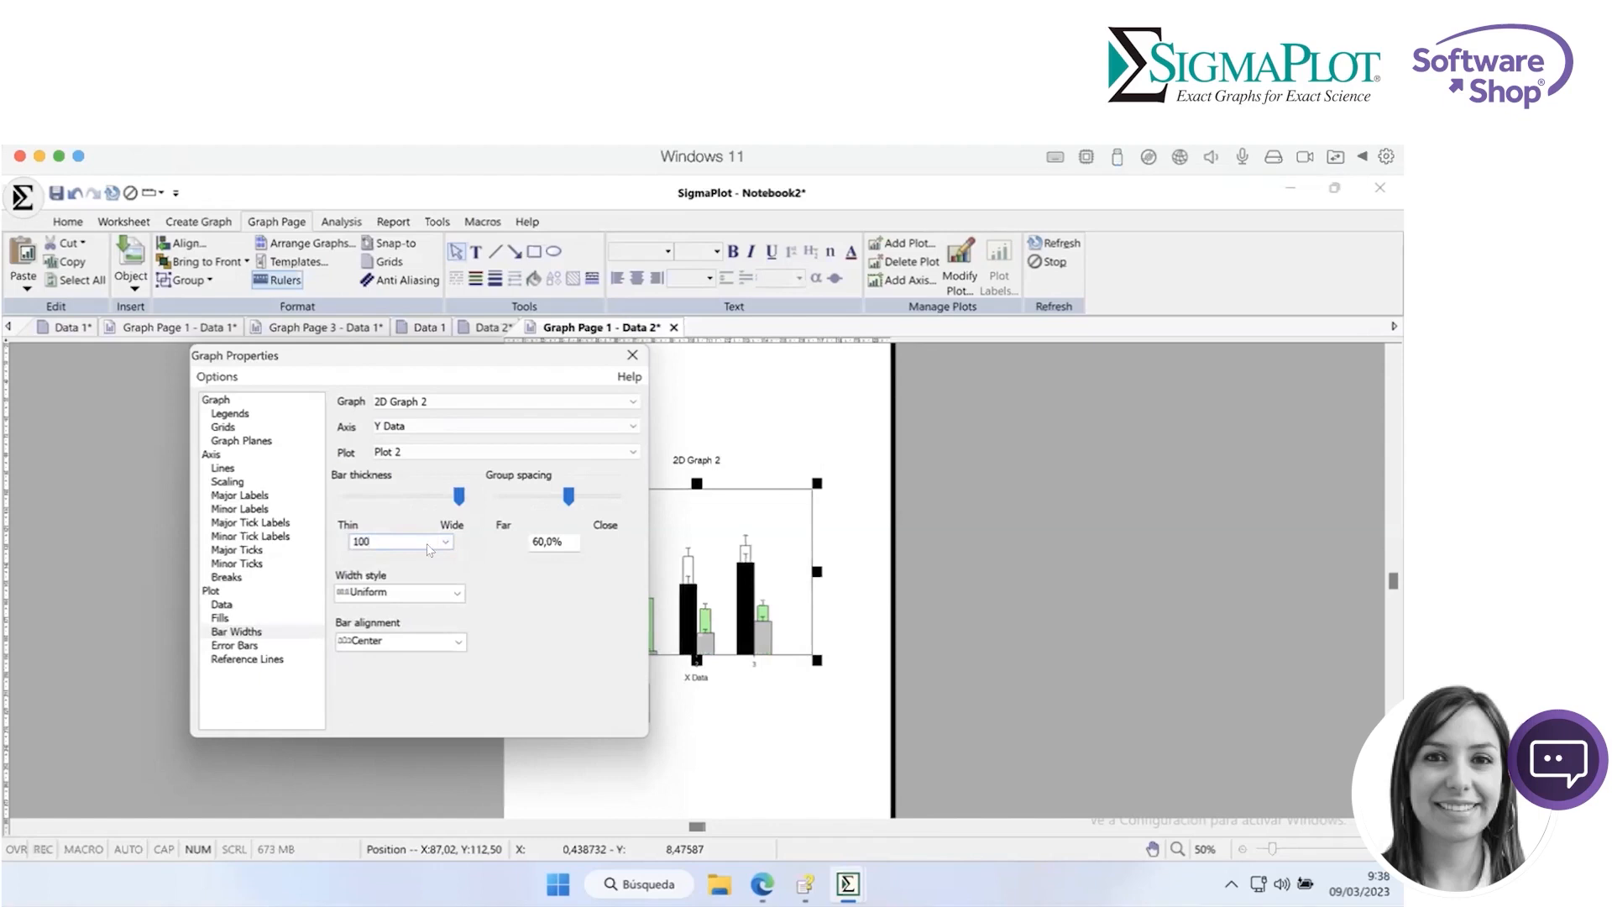
- Set the group spacing of Plot 2 to 40%
{"action": "left_click", "coordinate": [564, 540]}
{"action": "key", "text": "BackSpace"}
{"action": "key", "text": "BackSpace"}
{"action": "key", "text": "BackSpace"}
{"action": "key", "text": "BackSpace"}
{"action": "key", "text": "BackSpace"}
{"action": "type", "text": "40"}
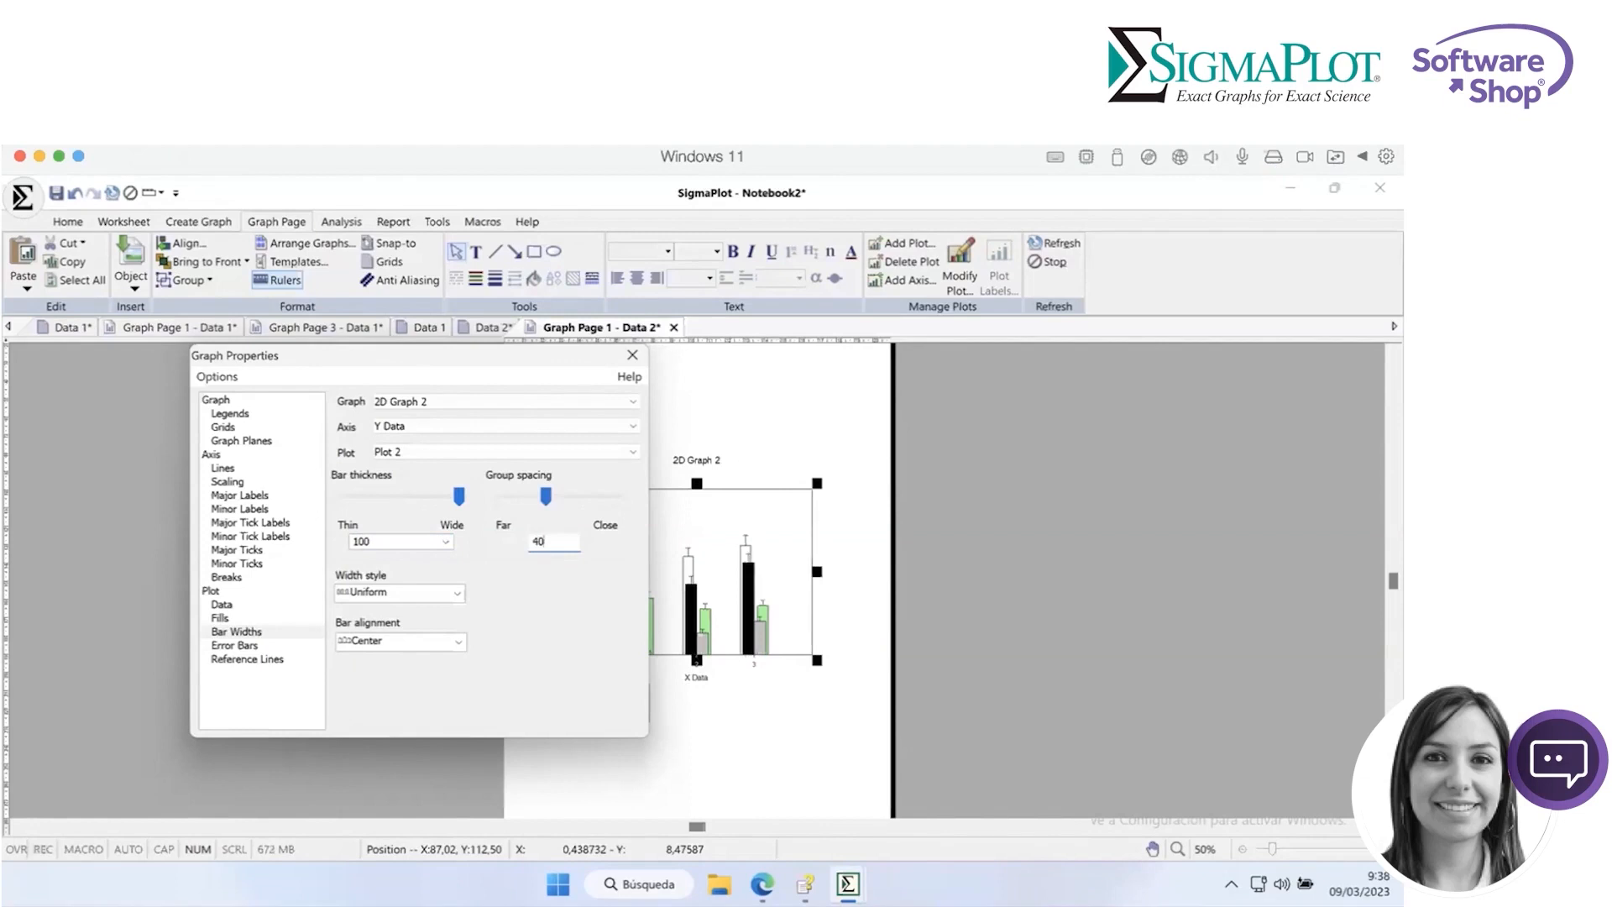
- Keep Plot 2's width style Uniform and set its bar alignment to Right
{"action": "left_click", "coordinate": [453, 594]}
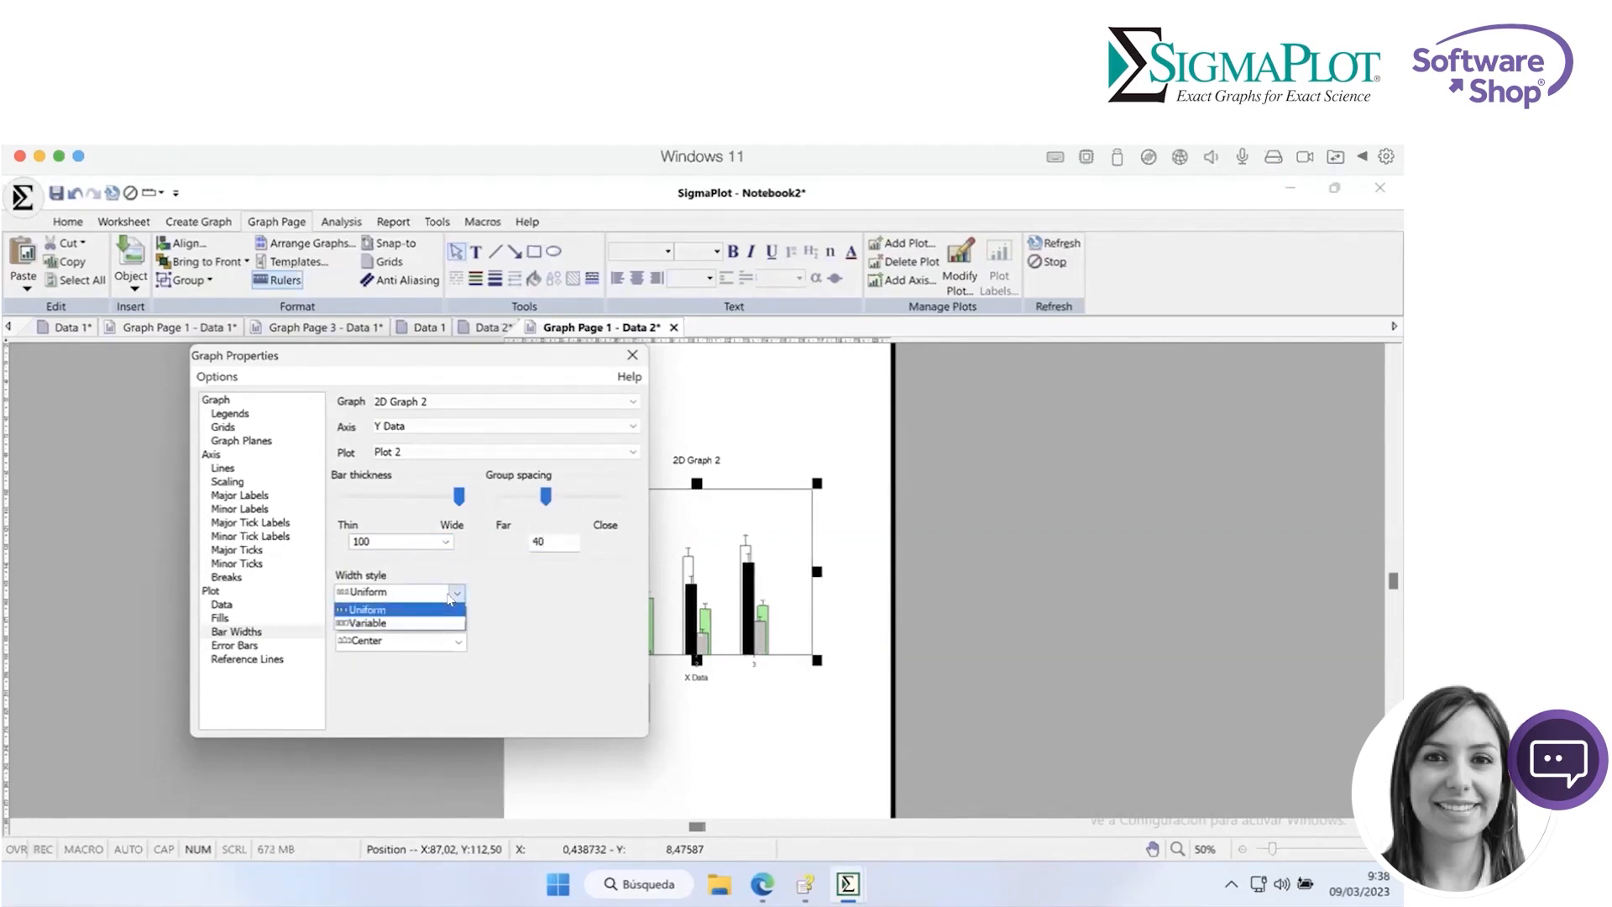
{"action": "left_click", "coordinate": [519, 619]}
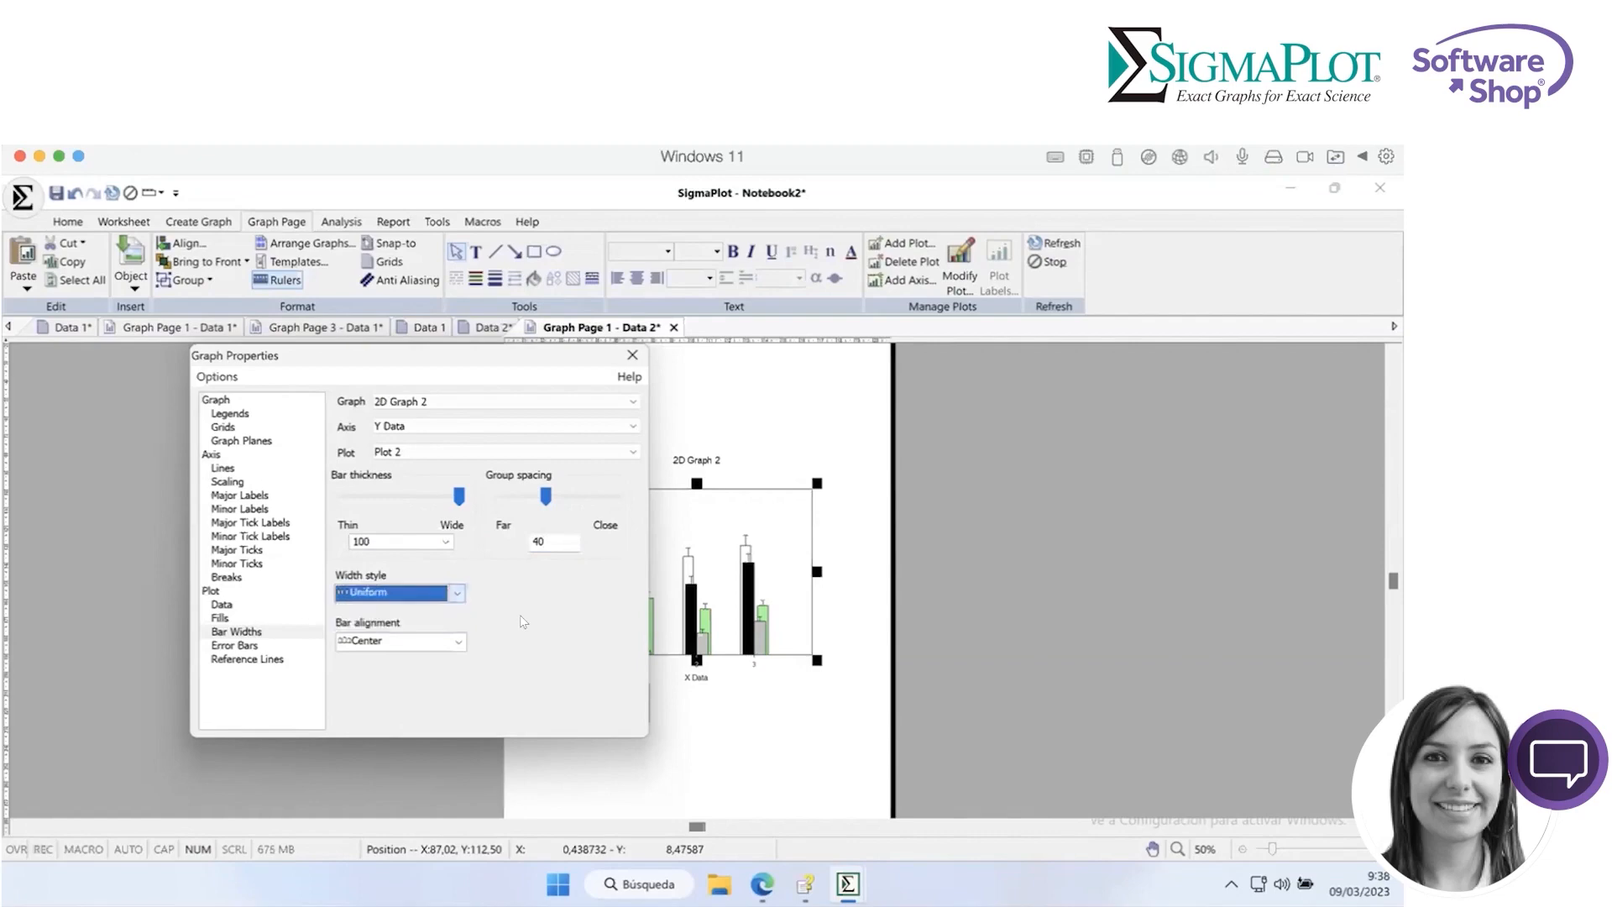
{"action": "left_click", "coordinate": [458, 643]}
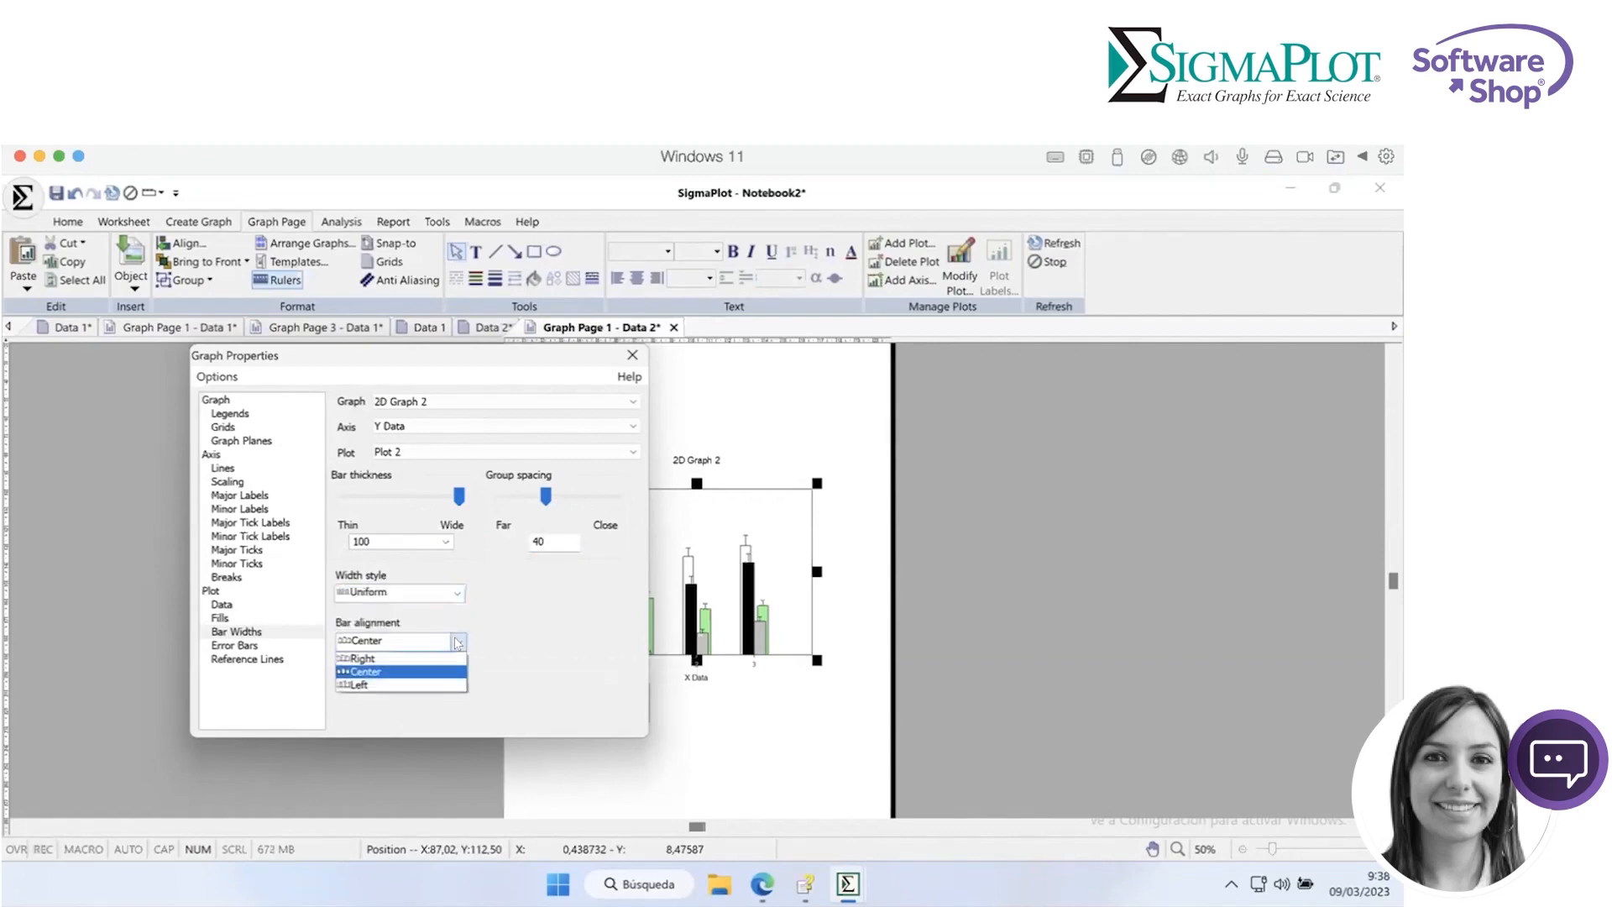
{"action": "left_click", "coordinate": [402, 659]}
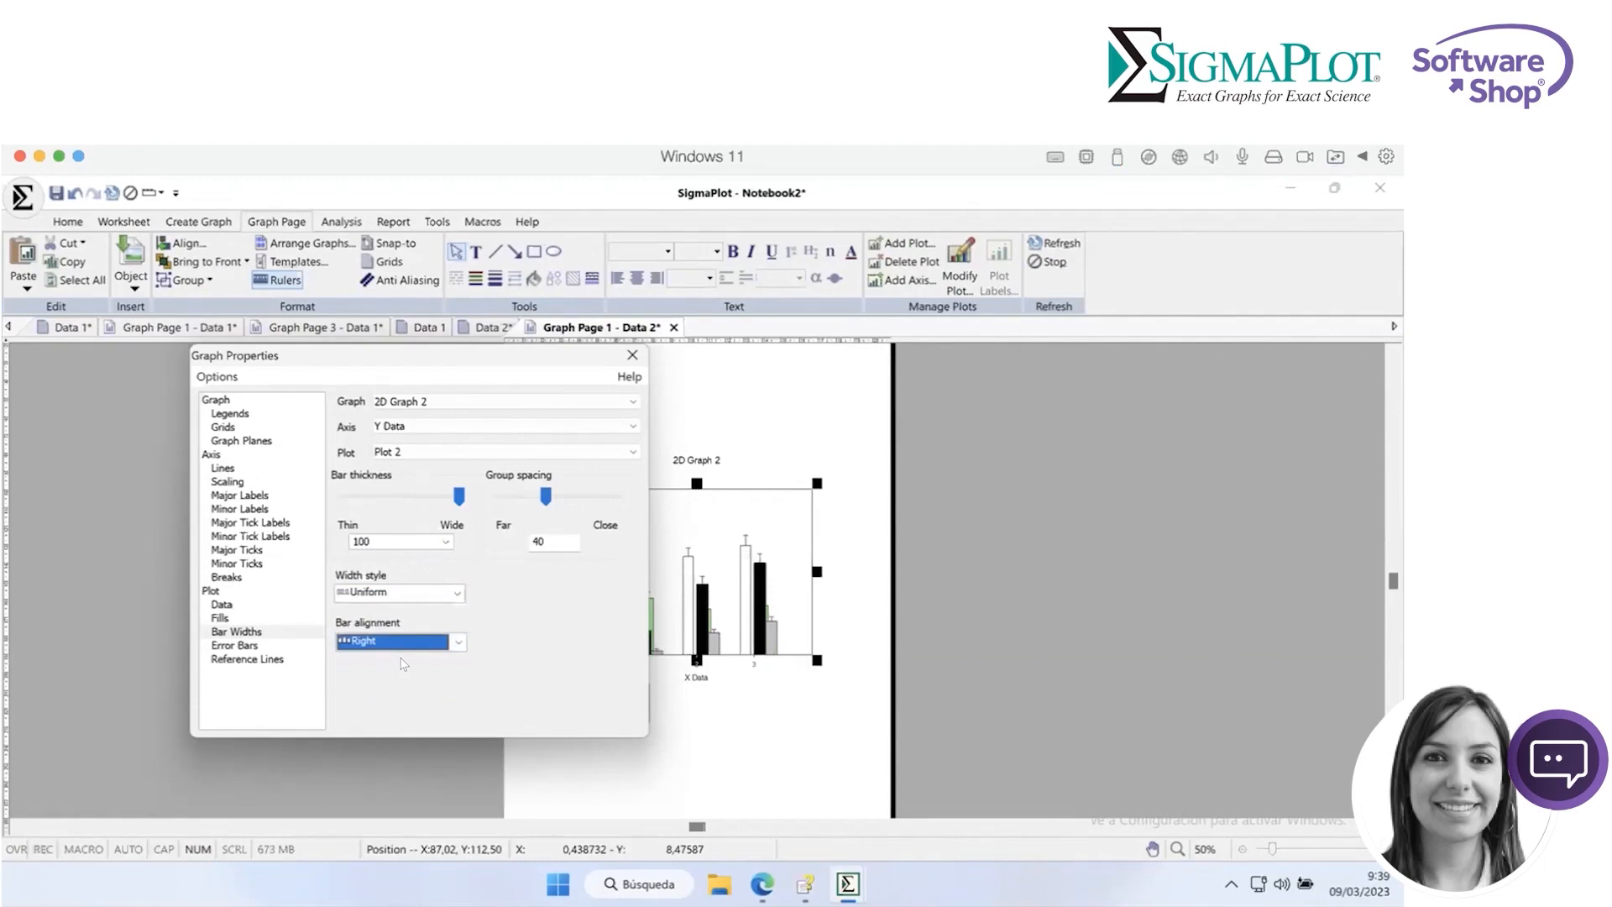
- Set the bar alignment of Plot 1 to Left and close the graph properties
{"action": "left_click", "coordinate": [505, 453]}
{"action": "left_click", "coordinate": [472, 465]}
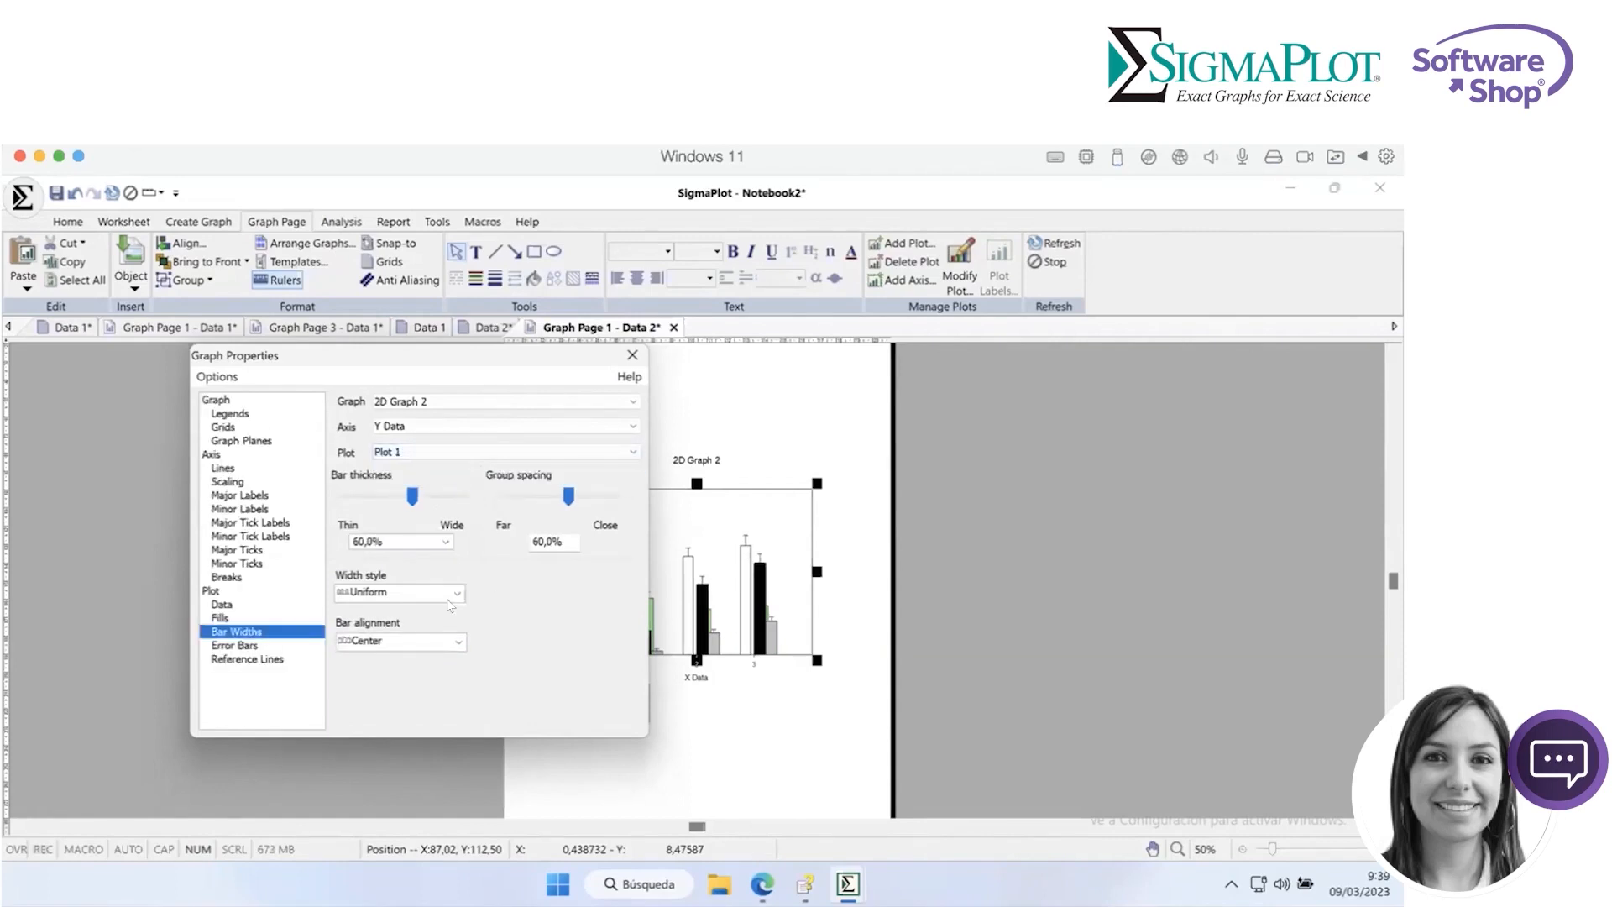
{"action": "left_click", "coordinate": [445, 642]}
{"action": "left_click", "coordinate": [410, 683]}
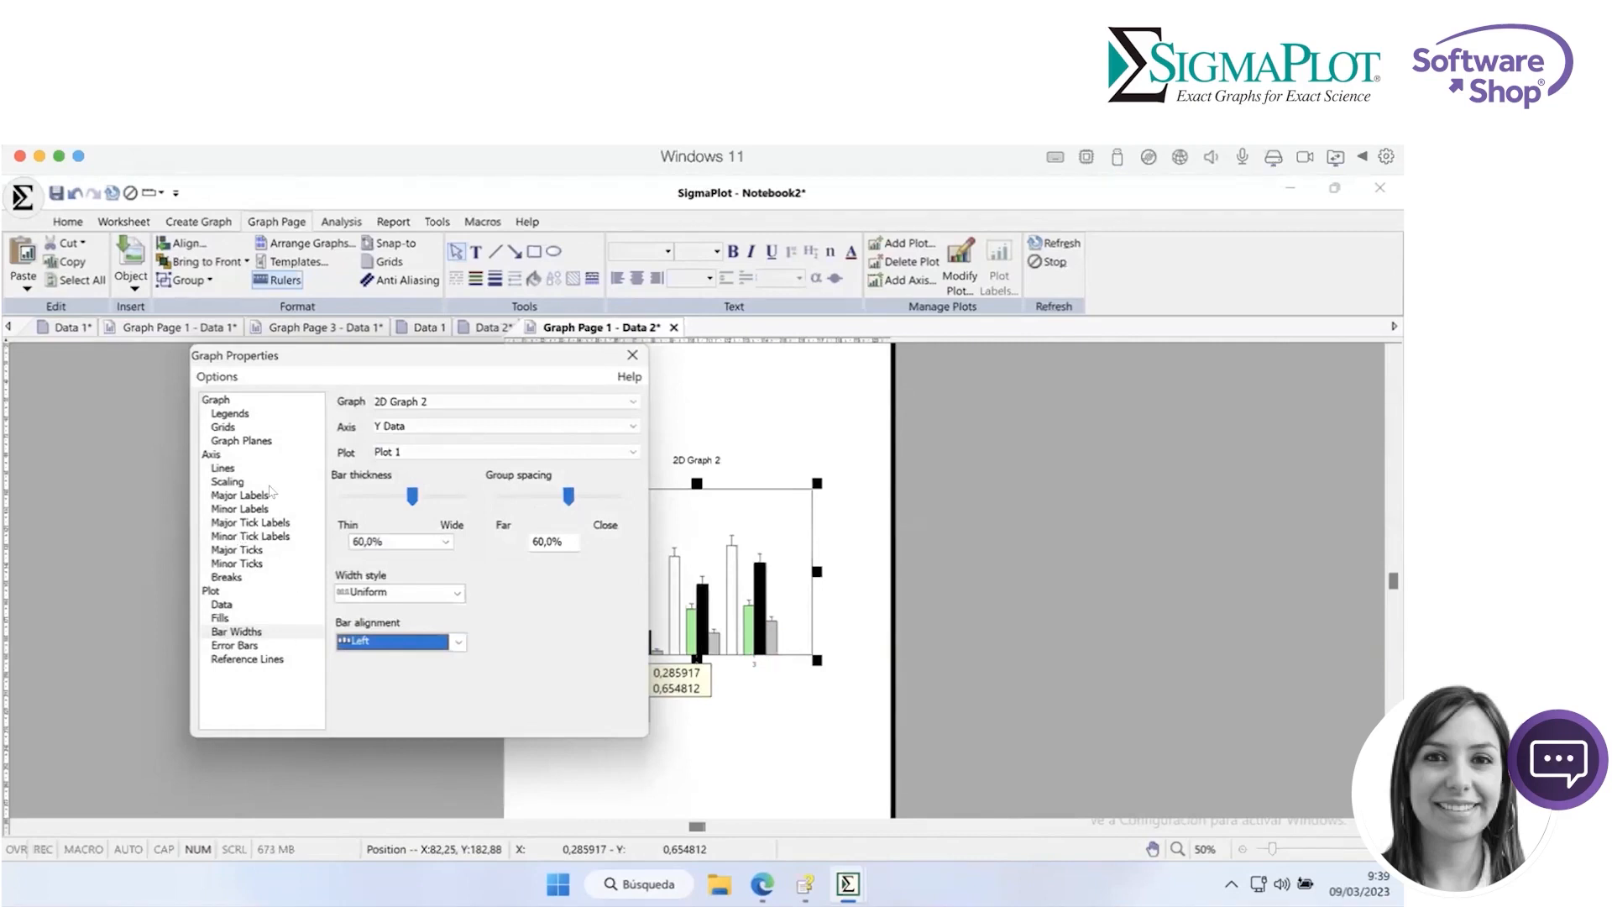
{"action": "left_click", "coordinate": [630, 356]}
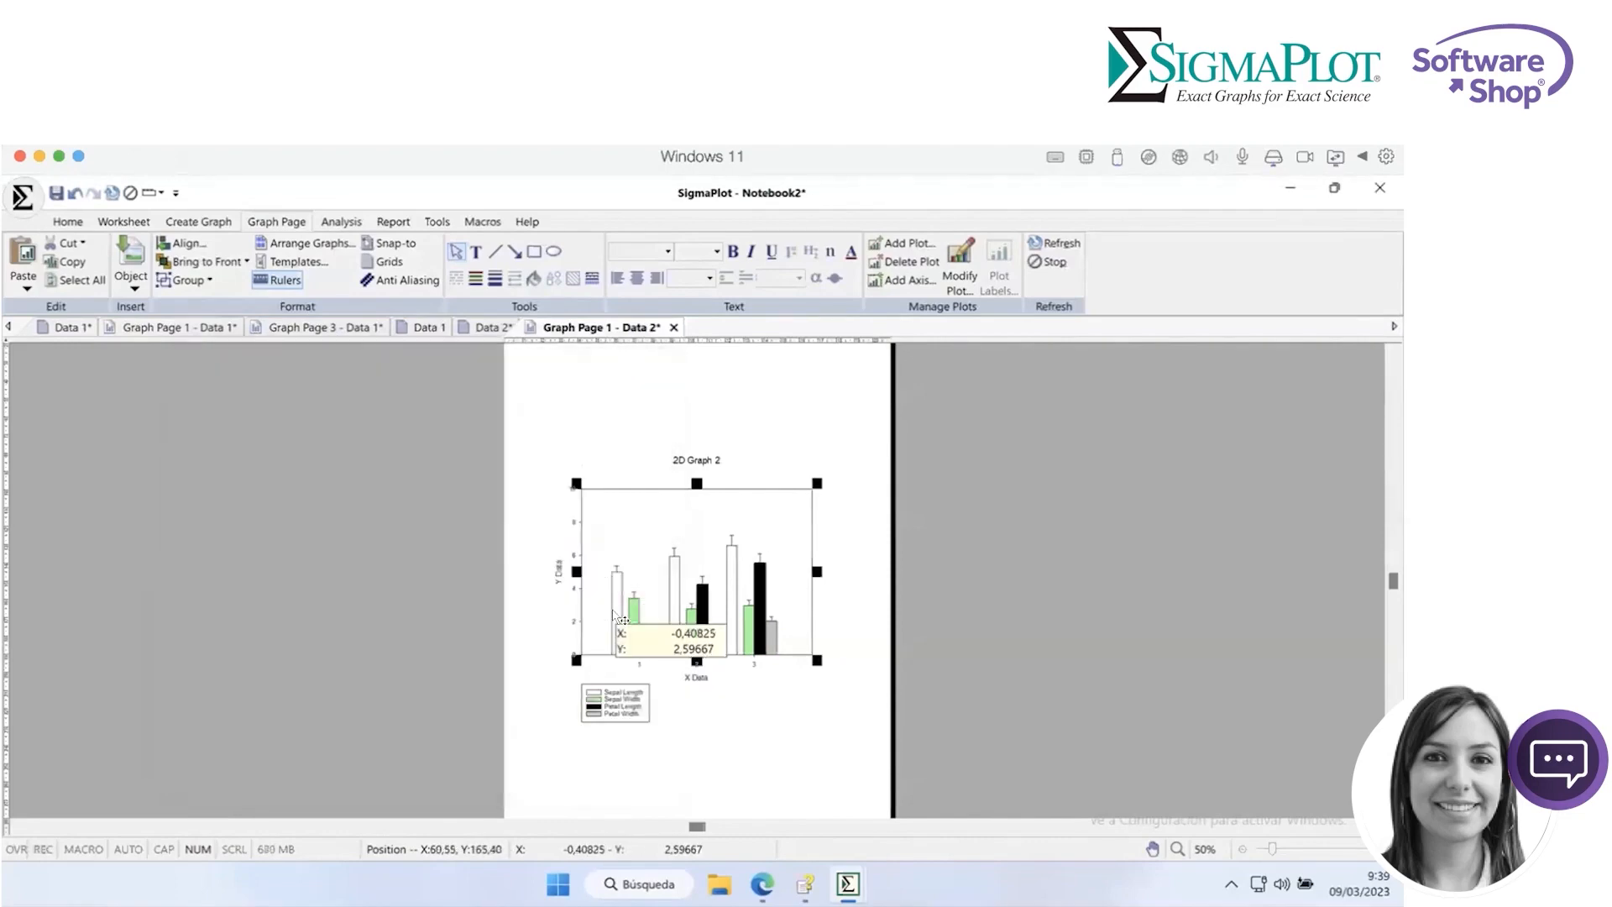
- Fill the Sepal Length bars with blue and deselect them
{"action": "scroll", "coordinate": [653, 585], "scroll_direction": "up", "scroll_amount": 3}
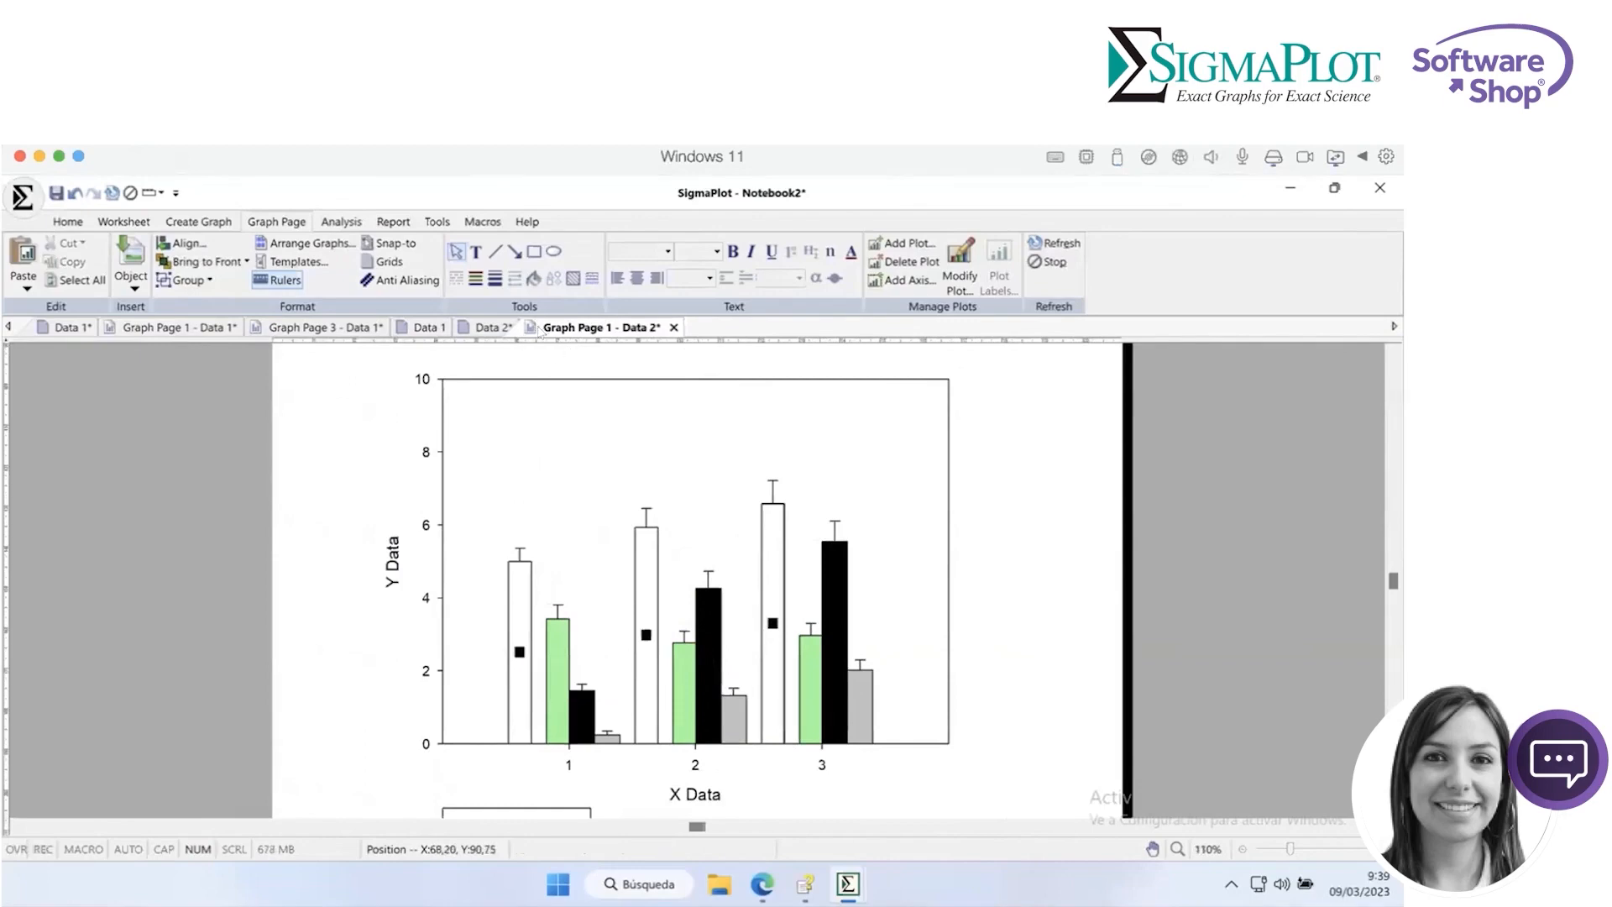
{"action": "left_click", "coordinate": [534, 284]}
{"action": "left_click", "coordinate": [538, 345]}
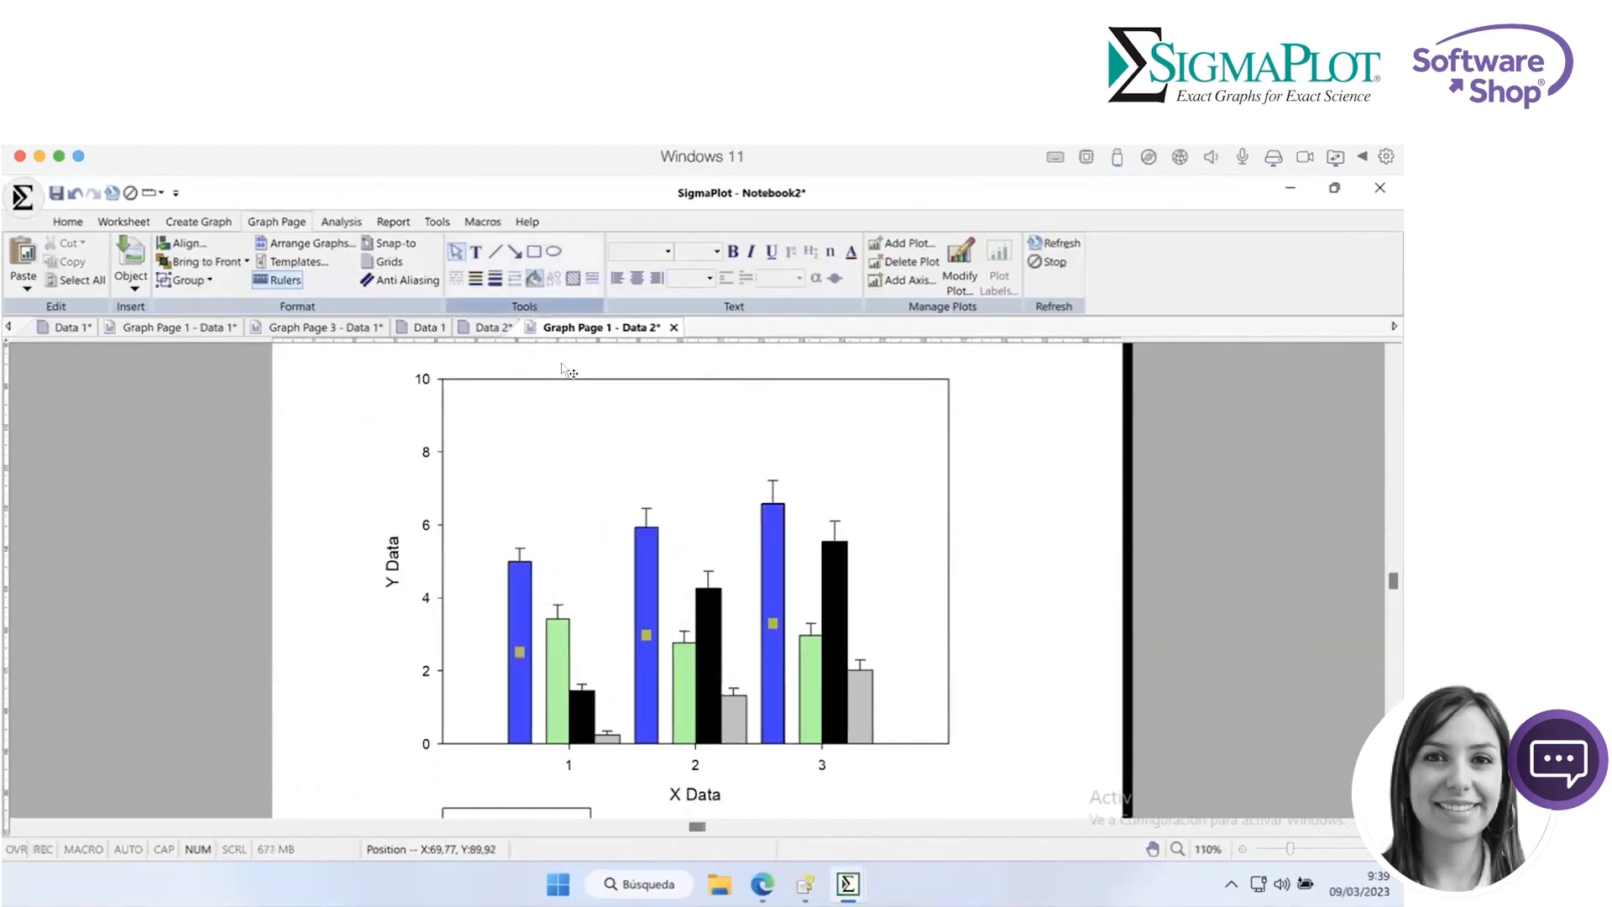
{"action": "left_click", "coordinate": [596, 745]}
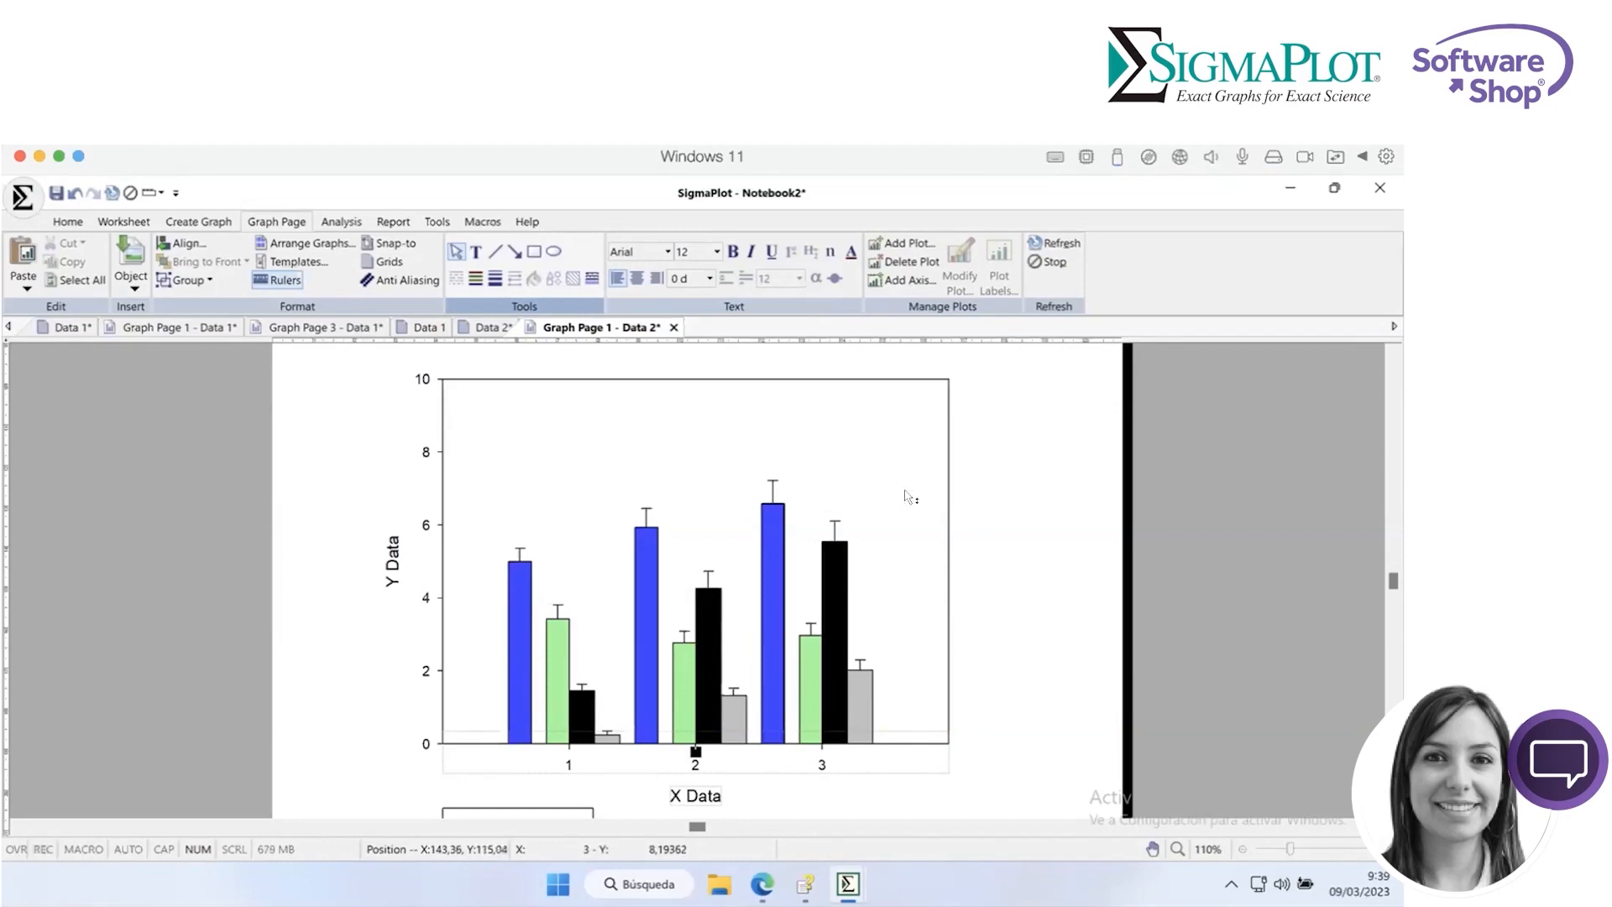
- Reopen the graph properties and review the bar width settings of Plot 2
{"action": "left_click", "coordinate": [929, 534]}
{"action": "right_click", "coordinate": [928, 534]}
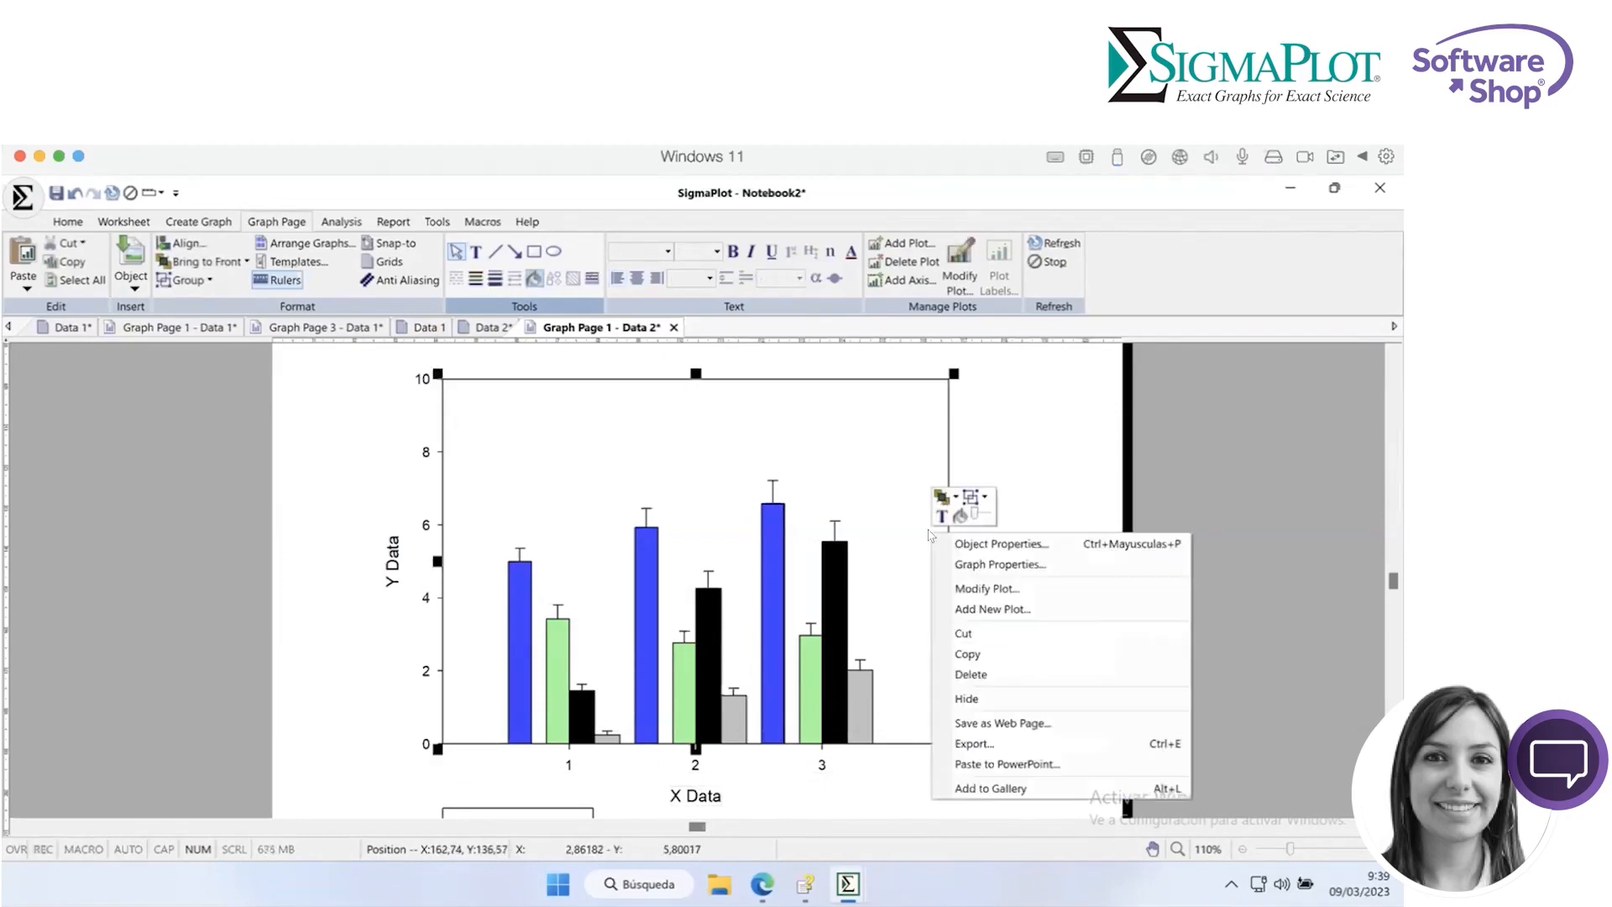
{"action": "left_click", "coordinate": [966, 564]}
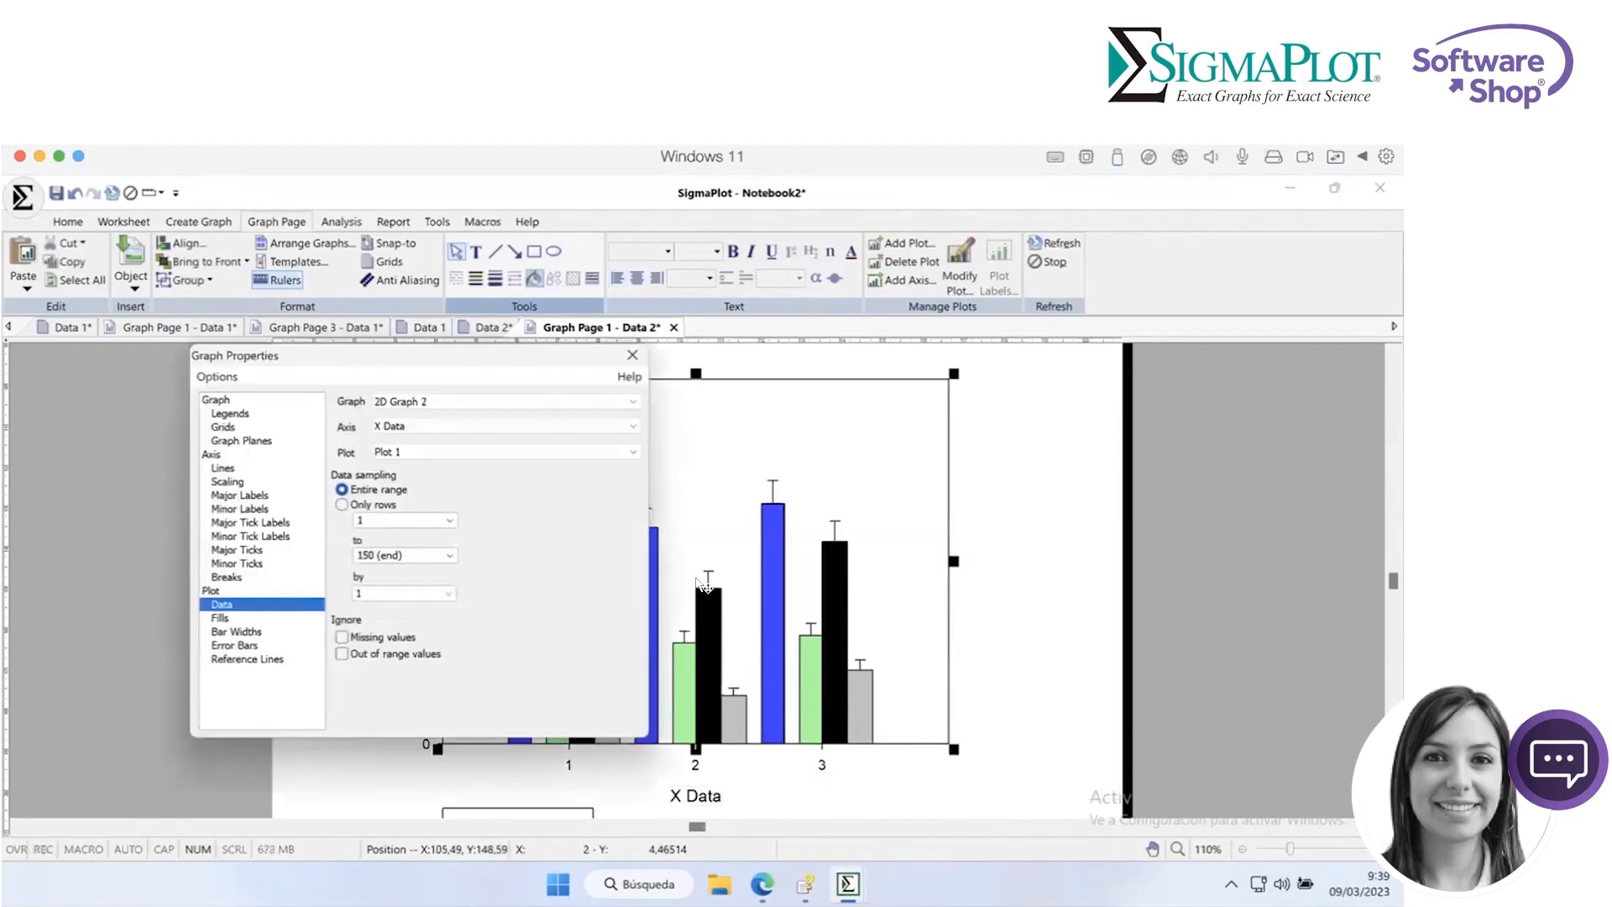
{"action": "left_click", "coordinate": [537, 451]}
{"action": "left_click", "coordinate": [491, 478]}
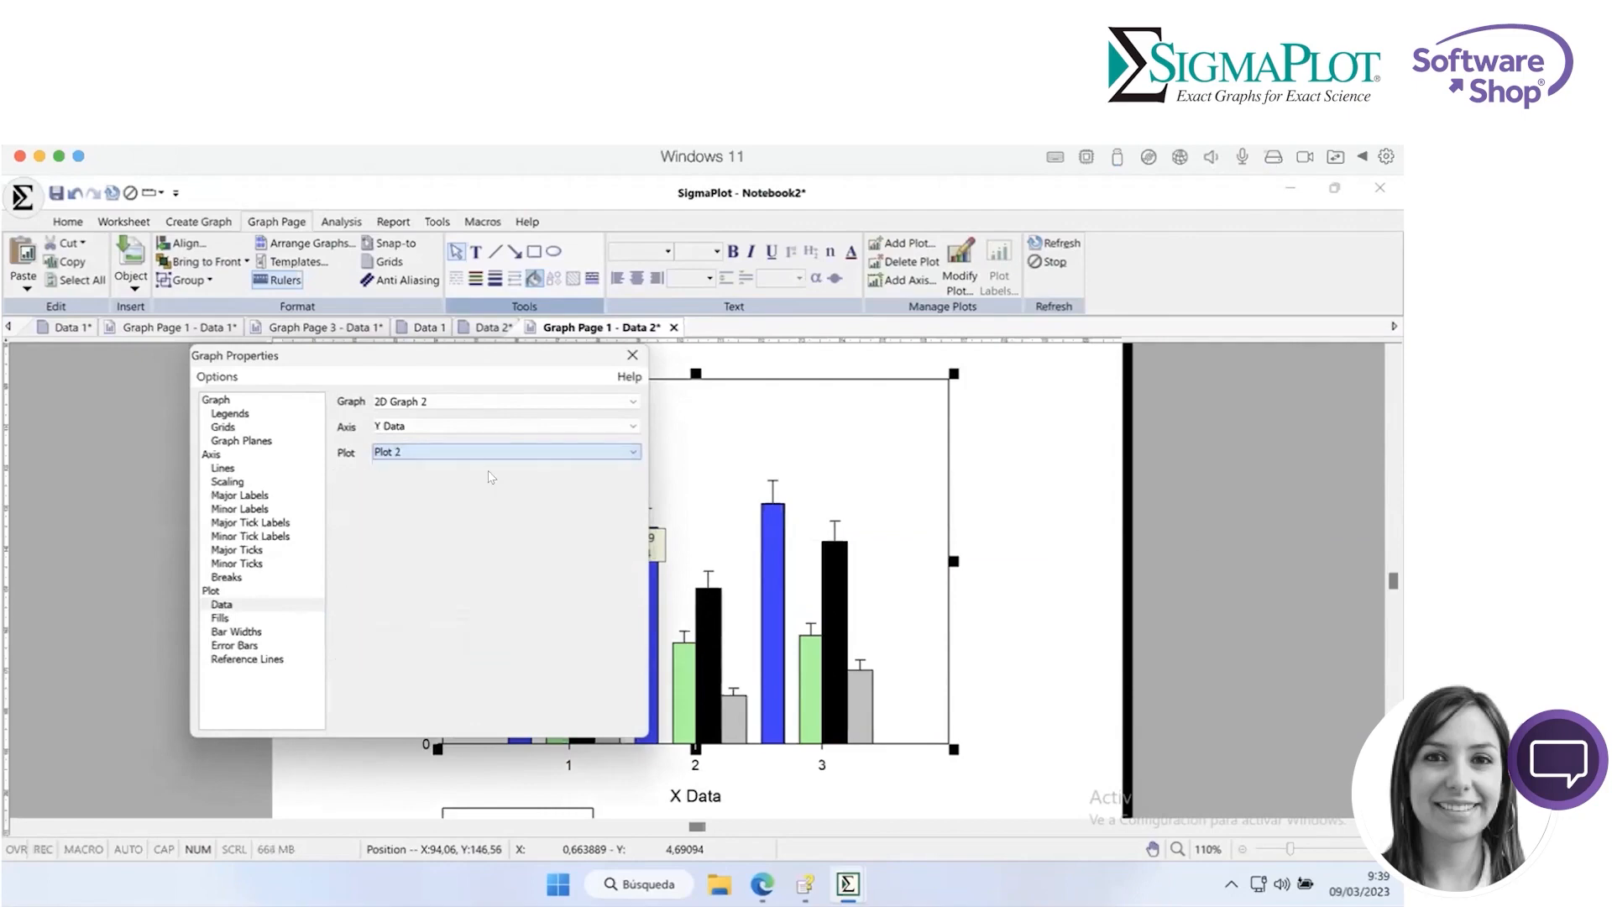
{"action": "key", "text": "Down"}
{"action": "key", "text": "Down"}
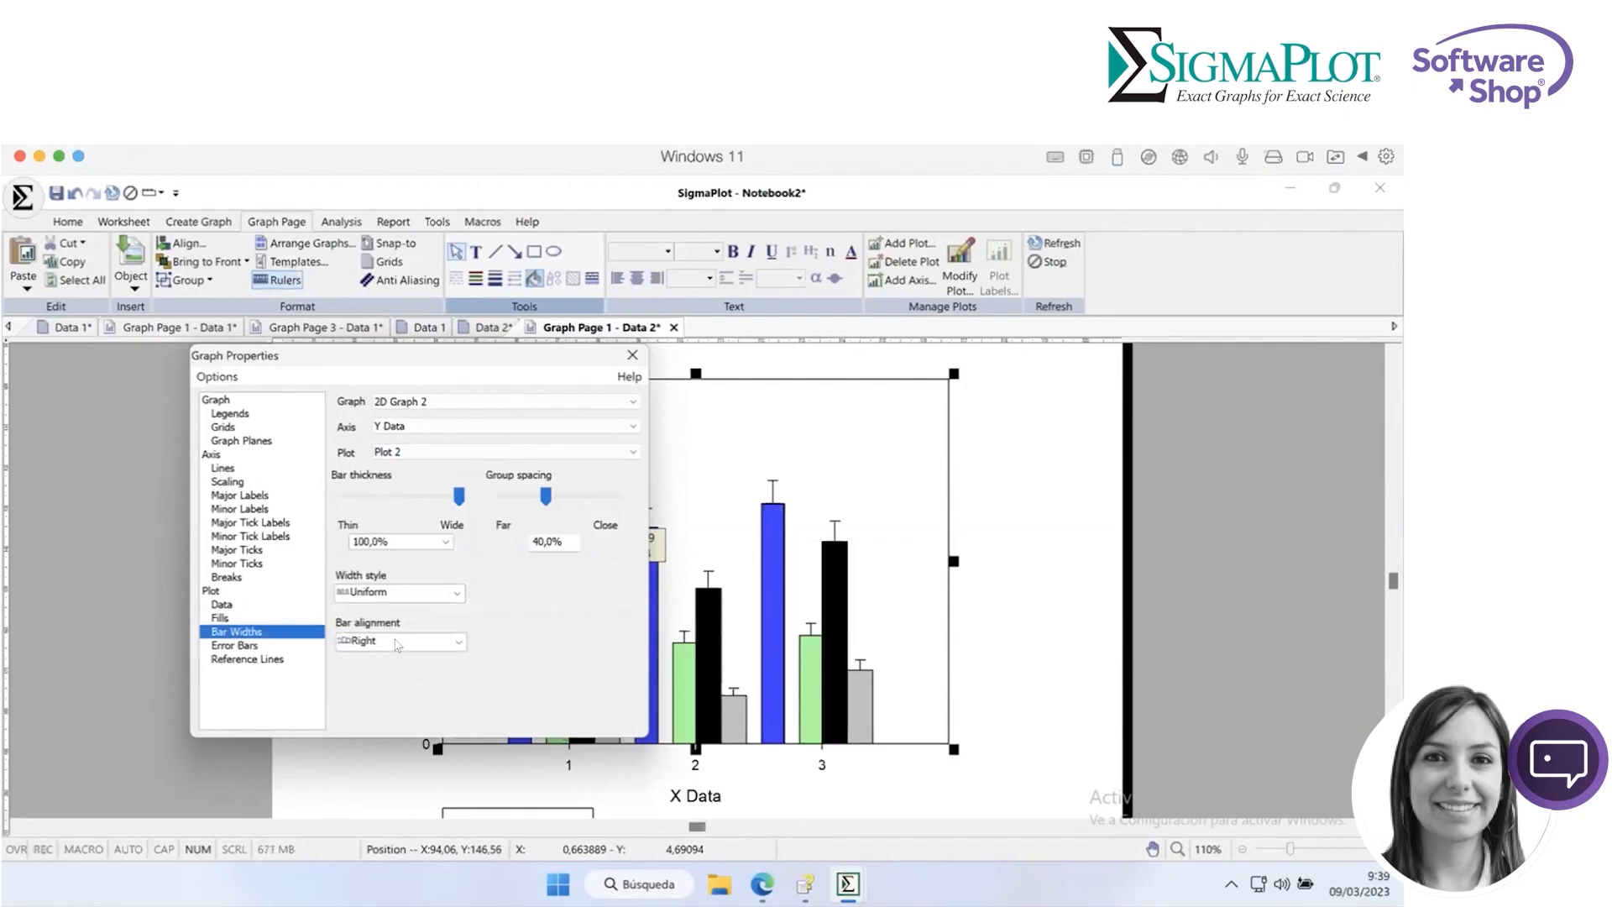
- Set Plot 1's bar thickness to 100% and group spacing to 40%, and close the graph properties
{"action": "left_click", "coordinate": [434, 452]}
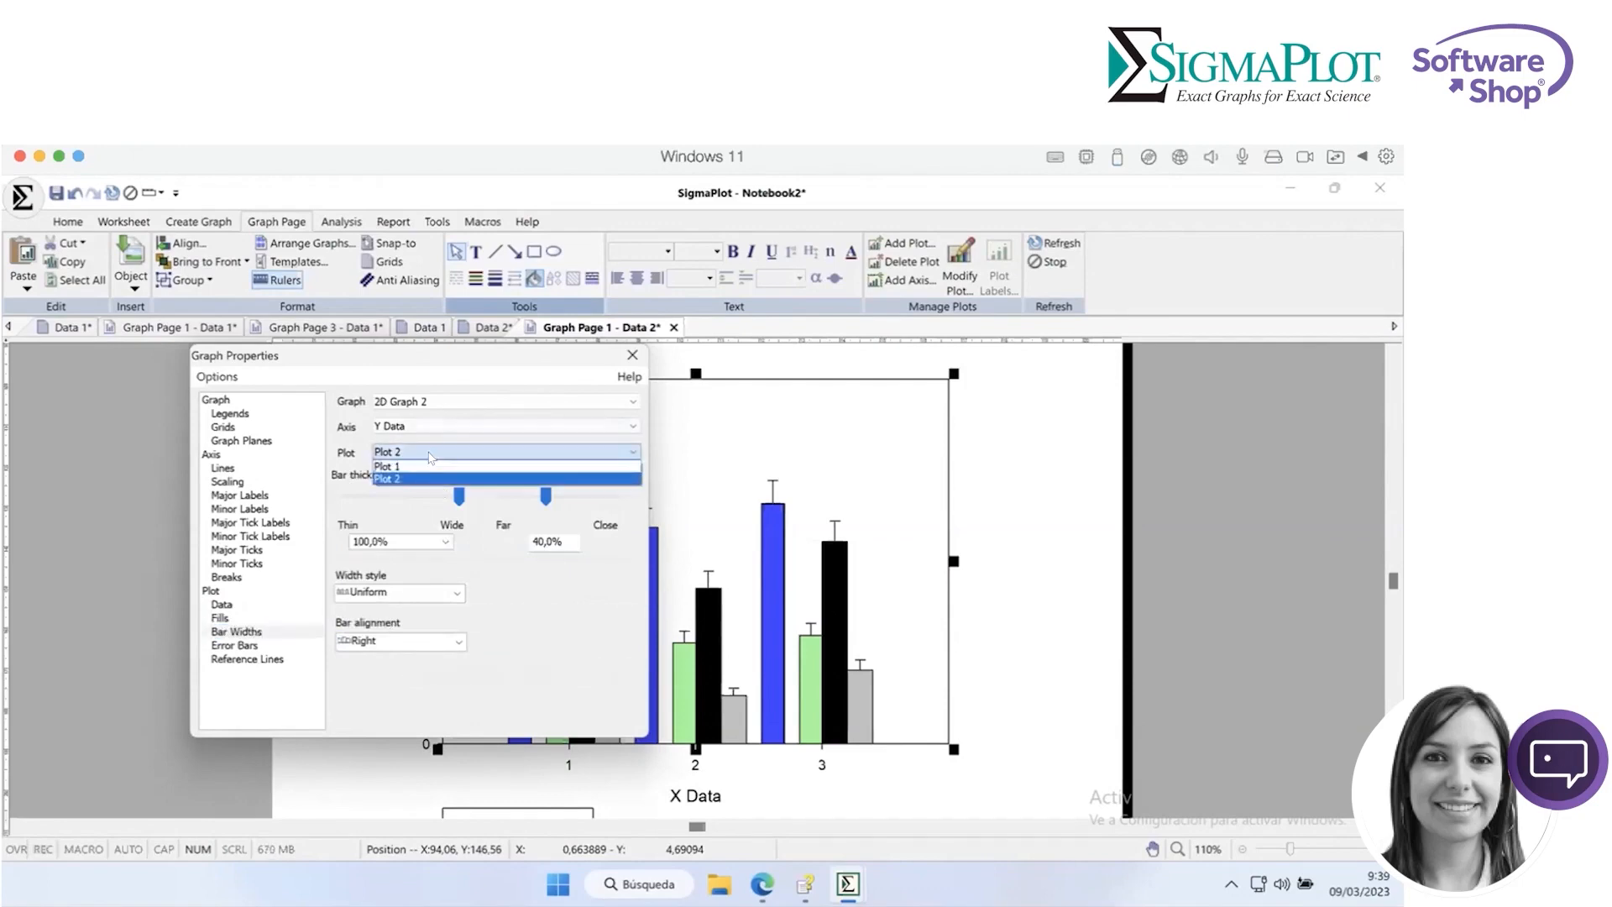
{"action": "left_click", "coordinate": [383, 467]}
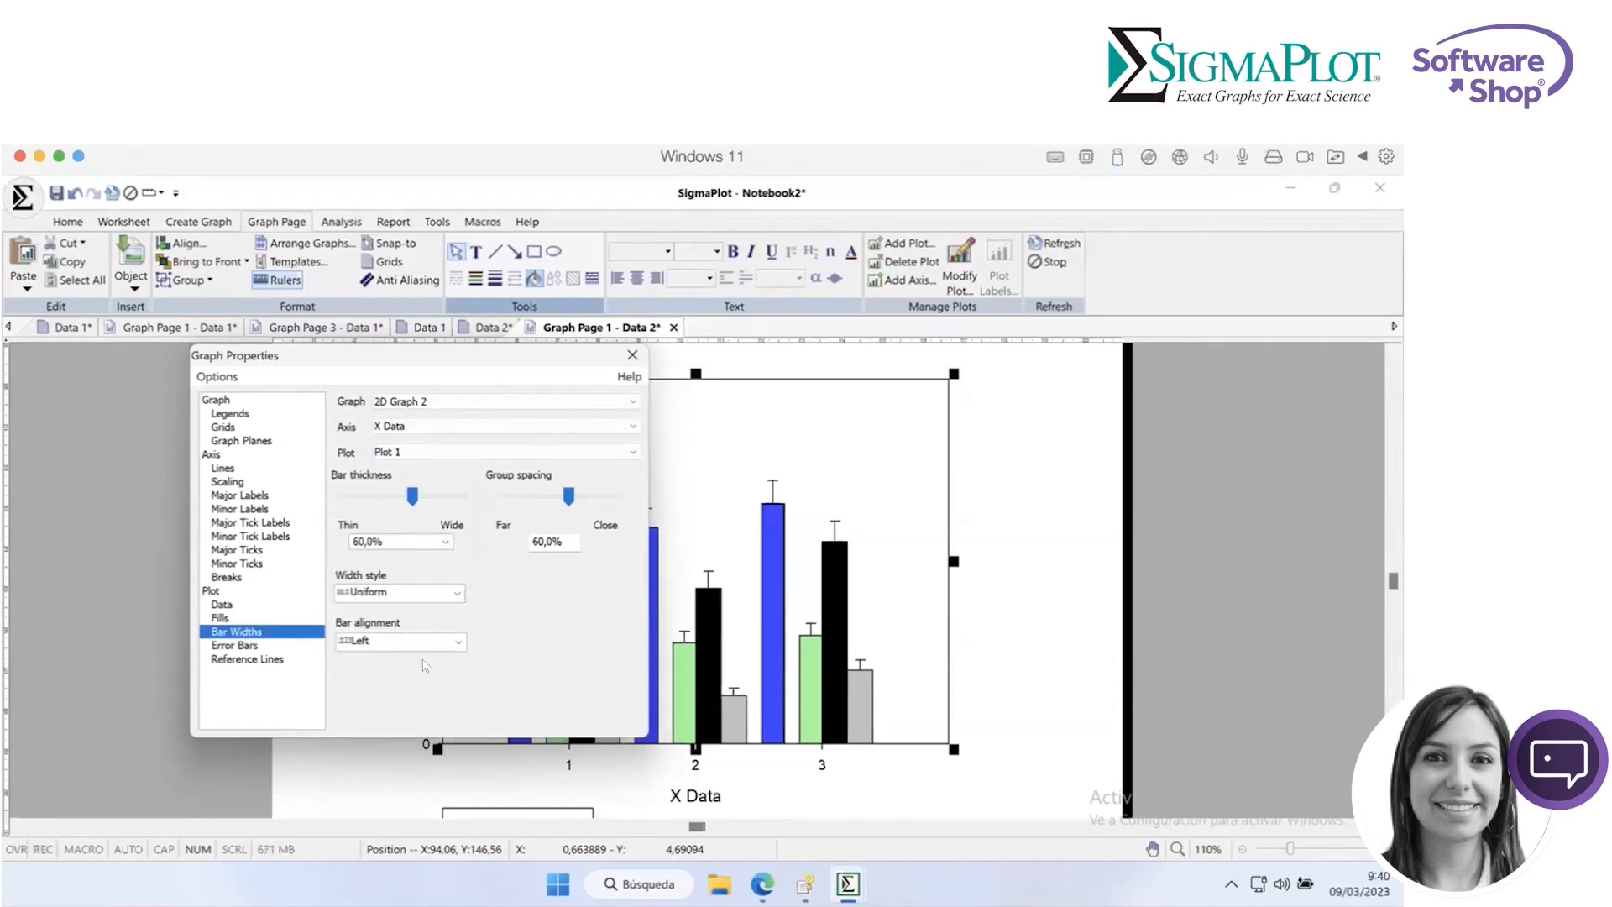
{"action": "left_click", "coordinate": [559, 539]}
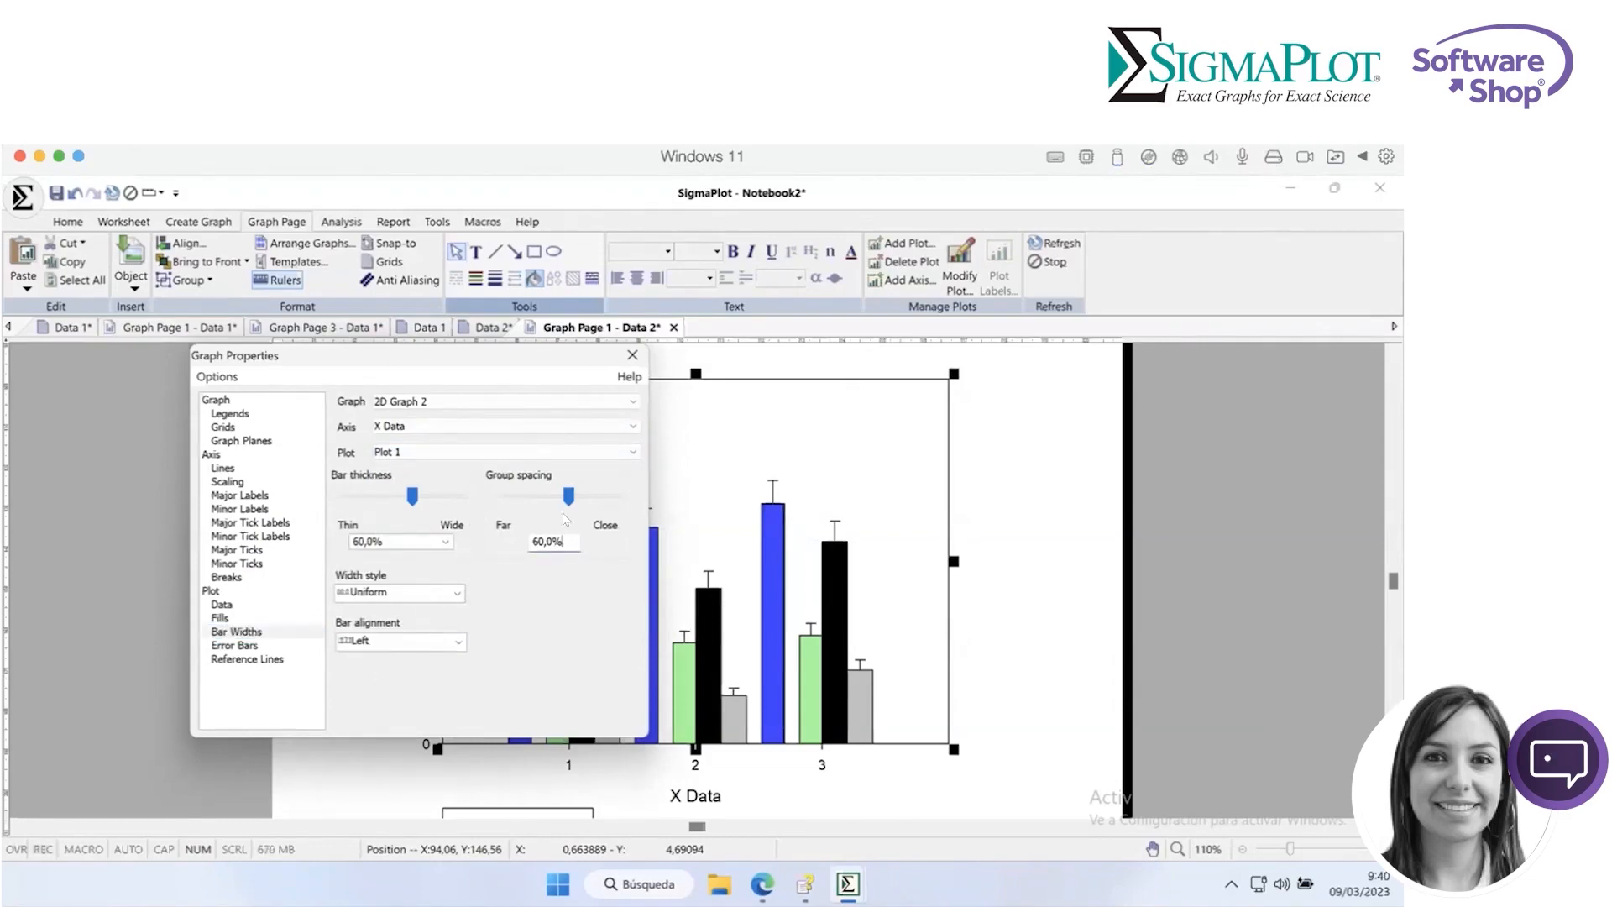
{"action": "left_click_drag", "start_coordinate": [568, 497], "coordinate": [556, 498]}
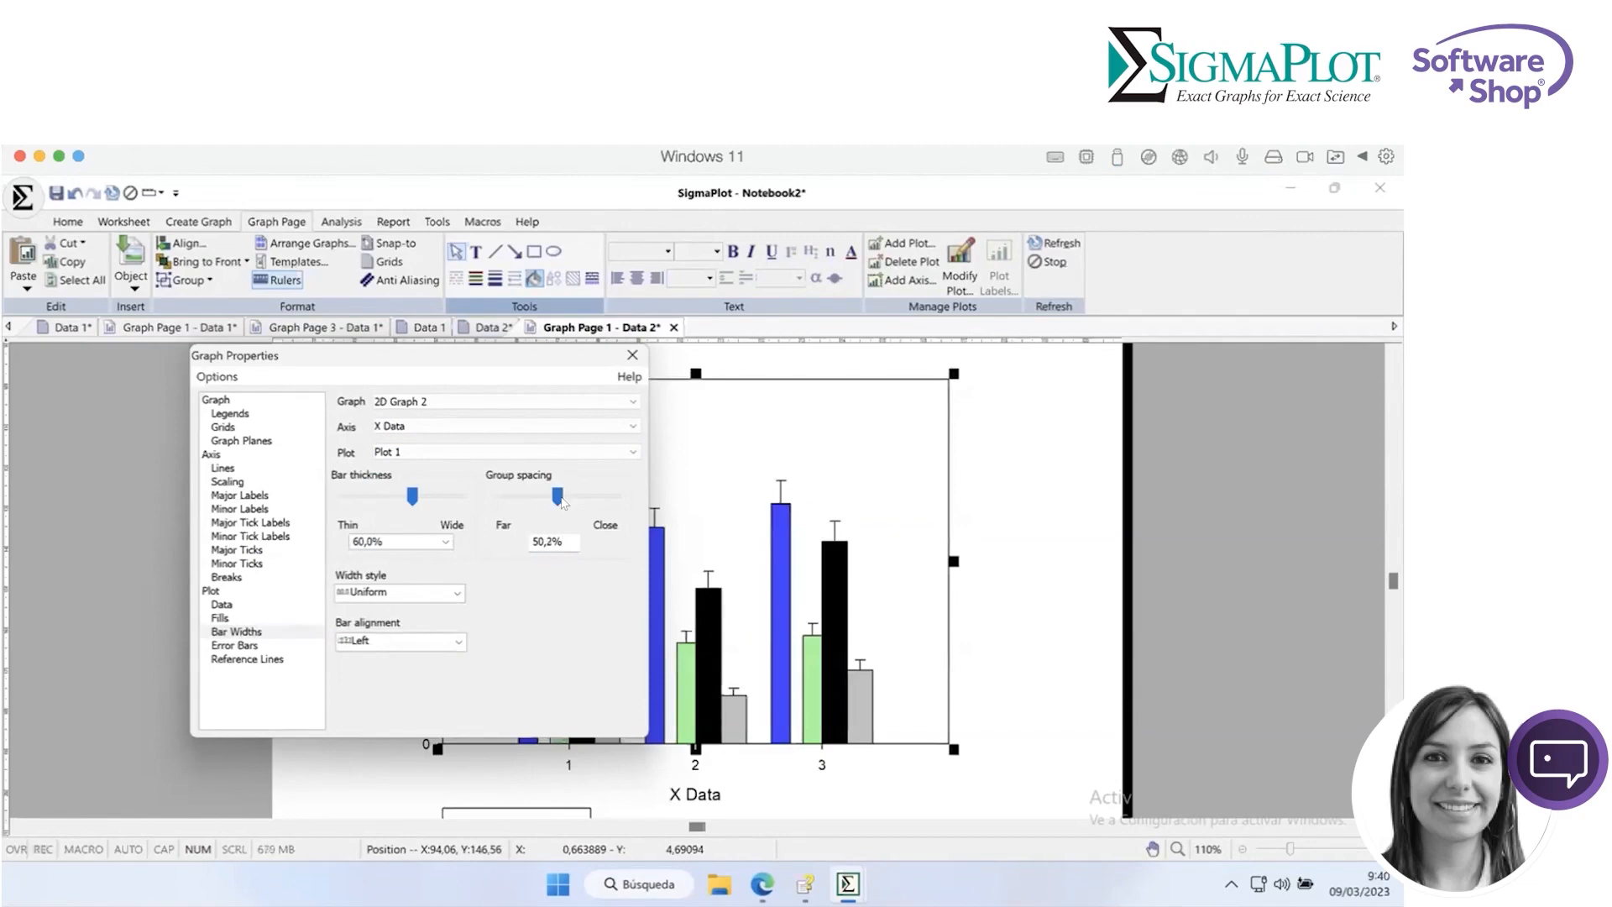
{"action": "left_click_drag", "start_coordinate": [411, 496], "coordinate": [459, 494]}
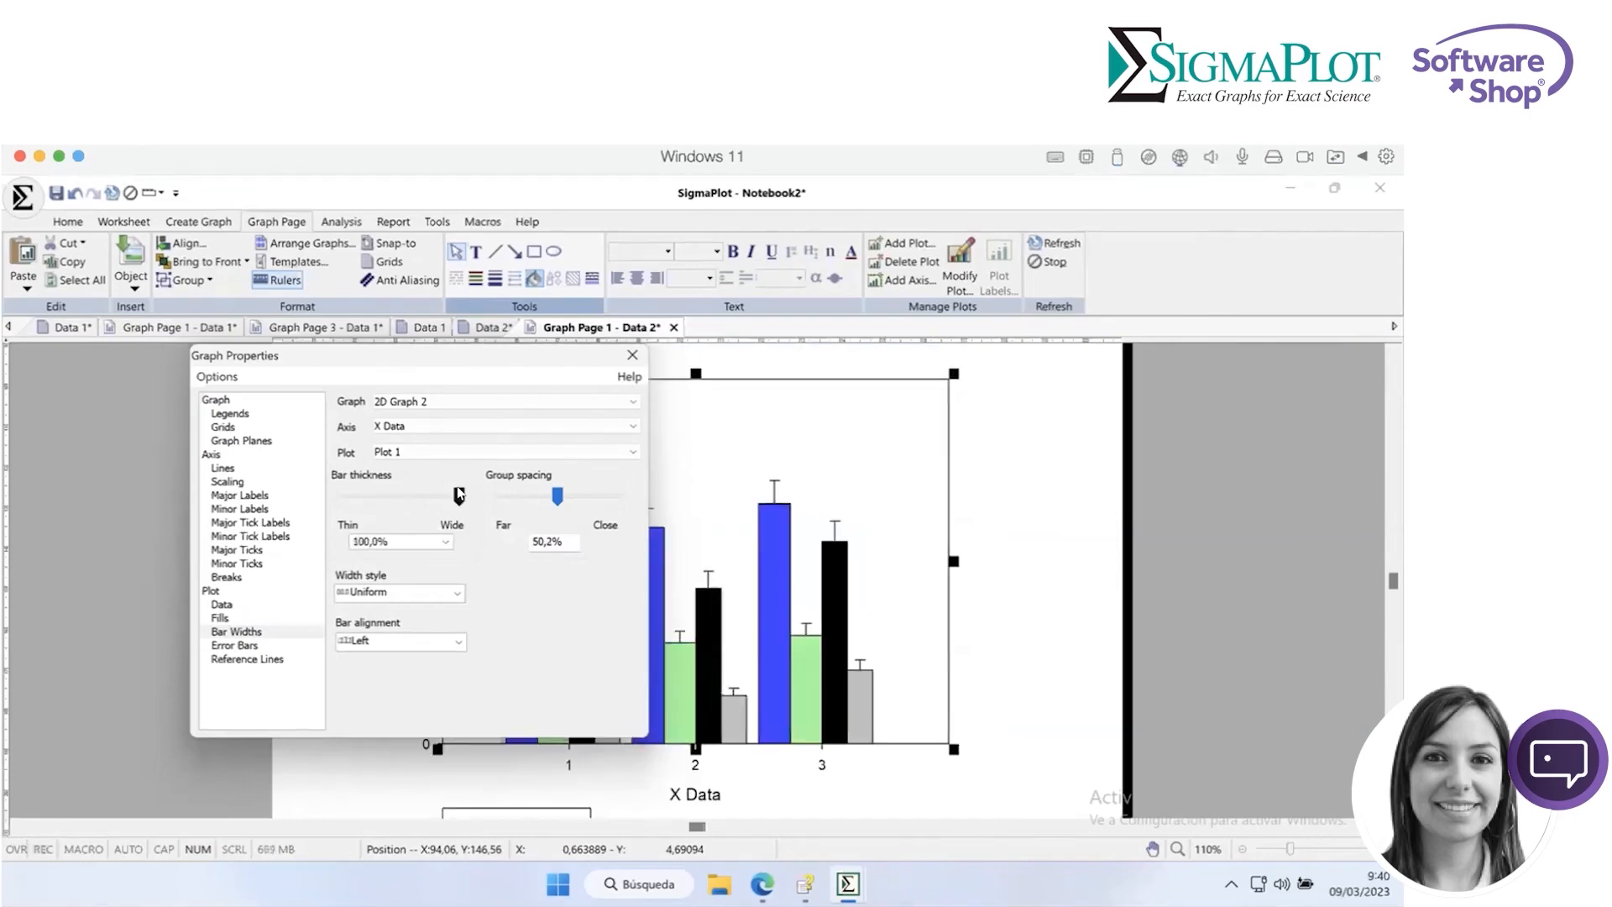
{"action": "left_click", "coordinate": [562, 536]}
{"action": "left_click_drag", "start_coordinate": [562, 541], "coordinate": [522, 541]}
{"action": "type", "text": "40"}
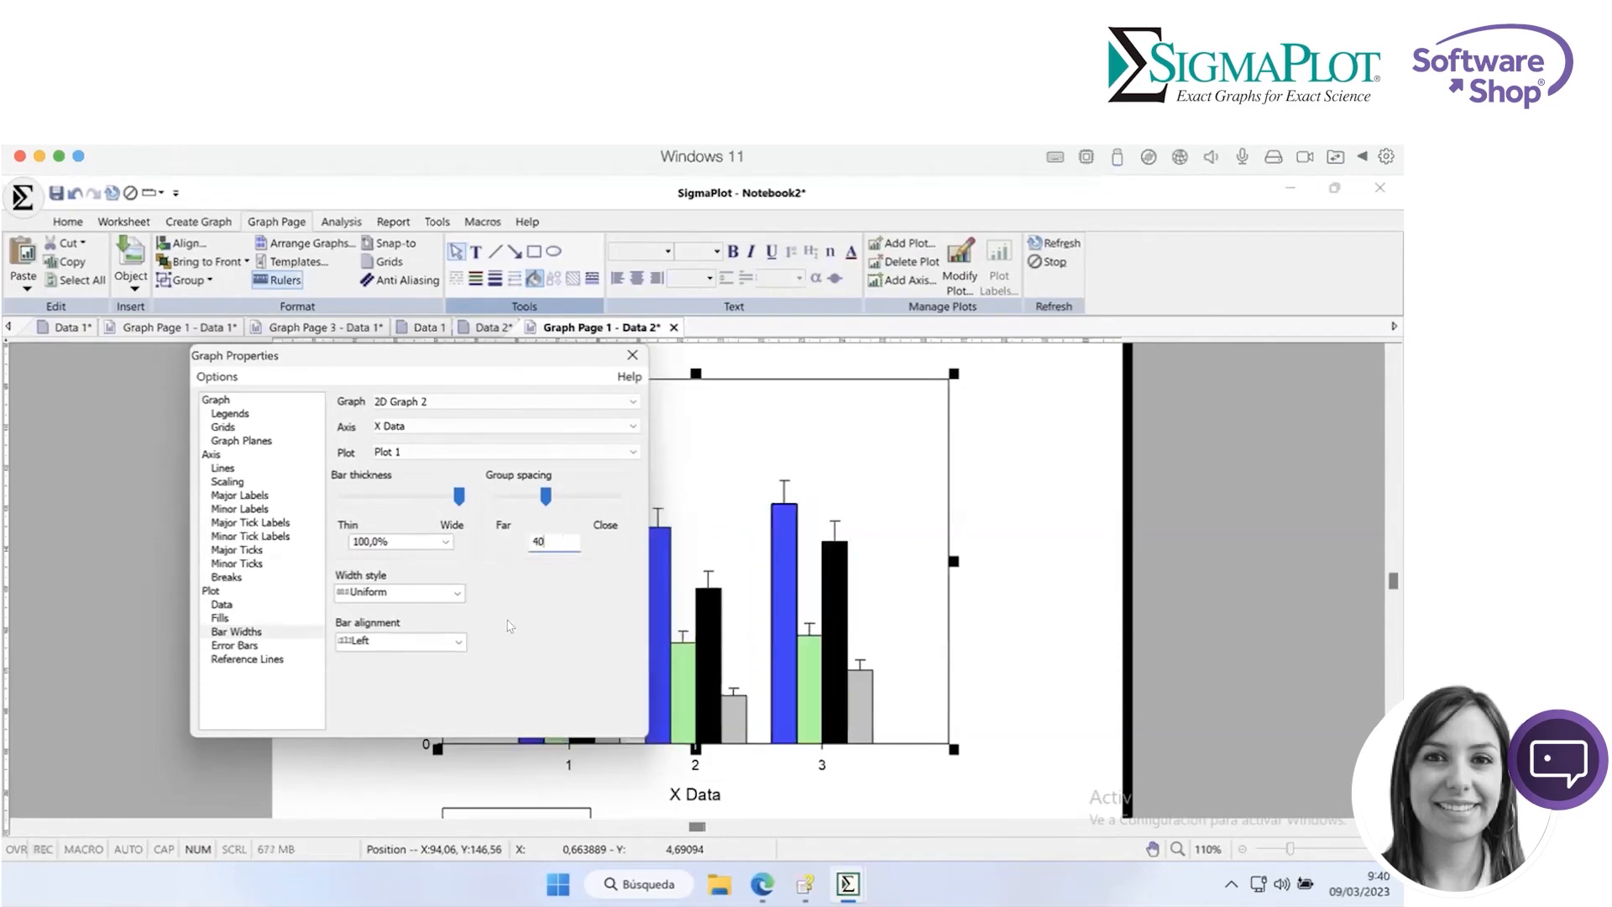
{"action": "left_click", "coordinate": [632, 355]}
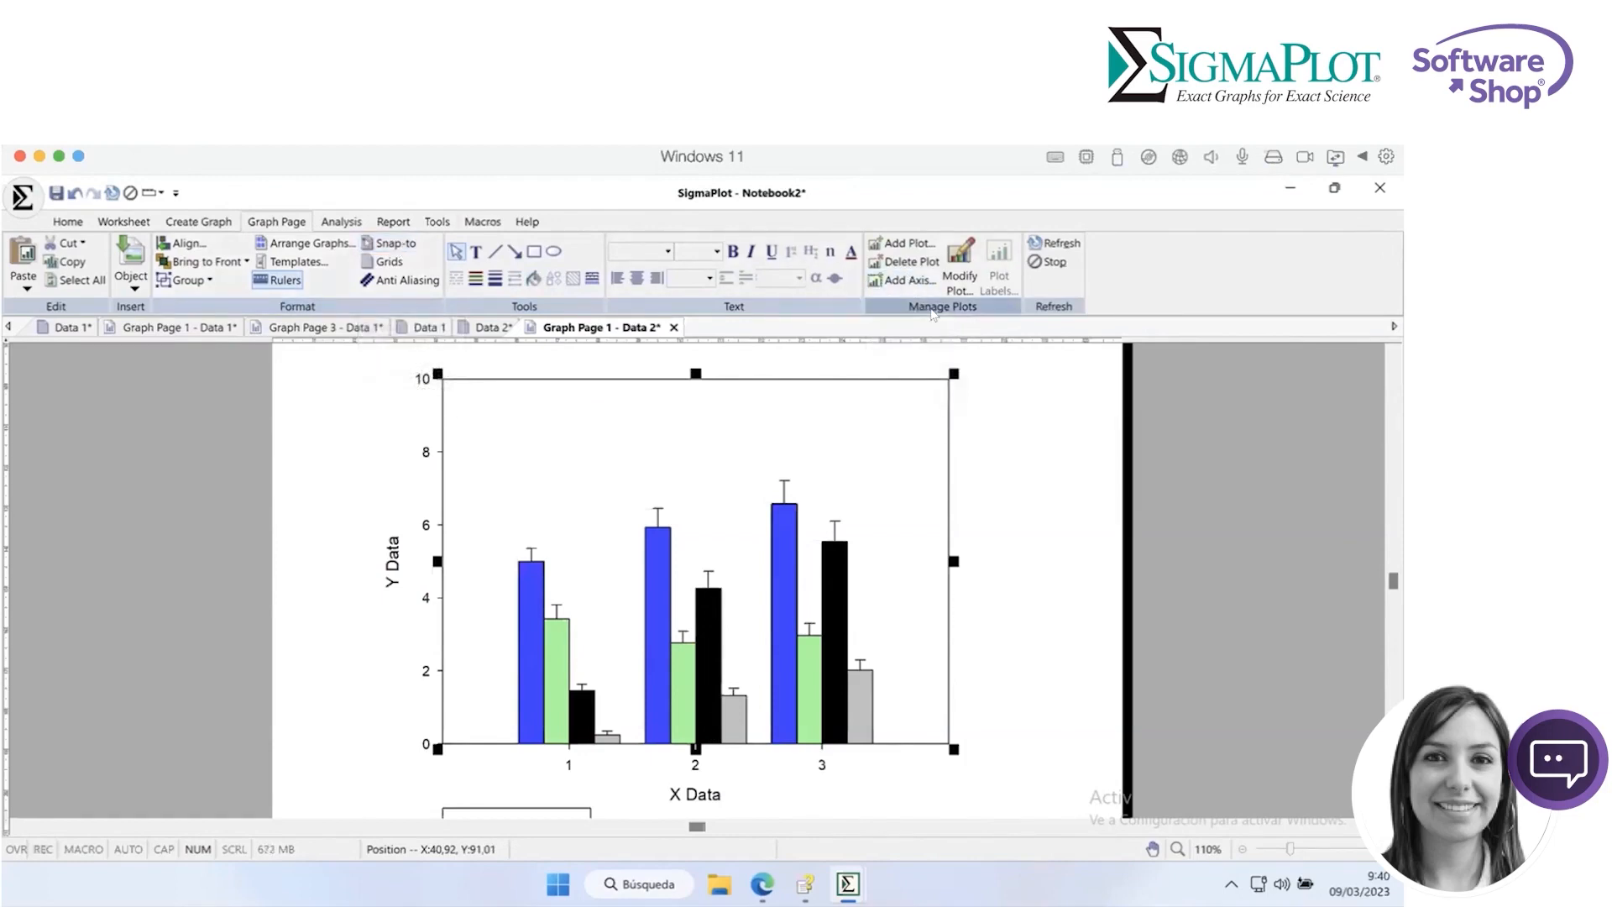
- Add a second Y axis for Plot 2 on the right side of the graph
{"action": "left_click", "coordinate": [897, 283]}
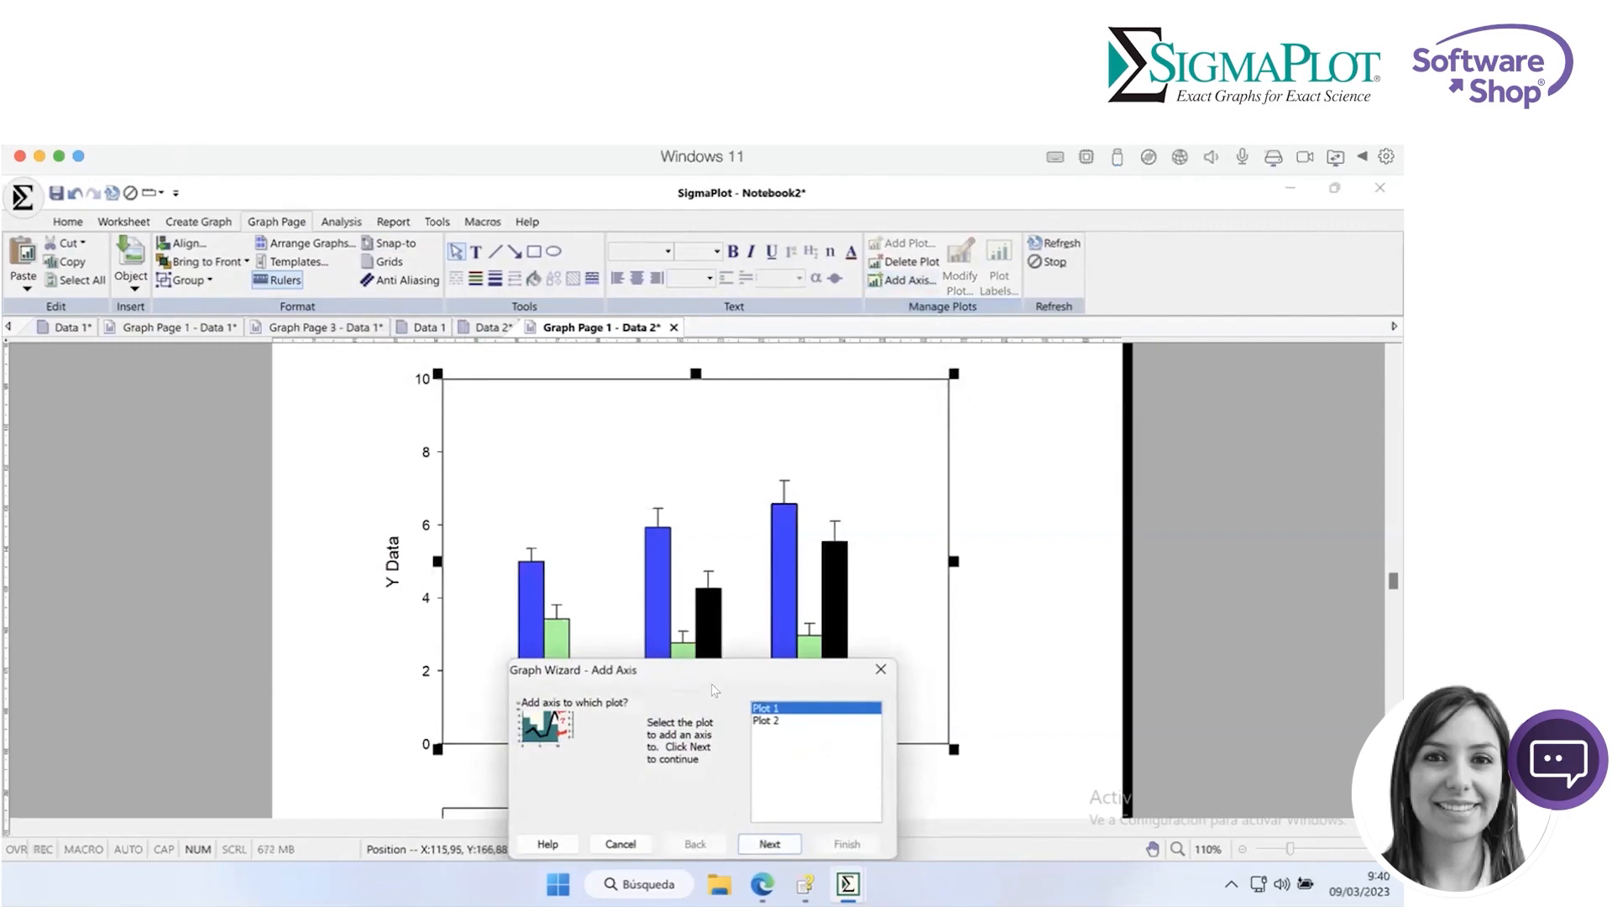
{"action": "left_click_drag", "start_coordinate": [710, 674], "coordinate": [761, 508]}
{"action": "left_click", "coordinate": [820, 555]}
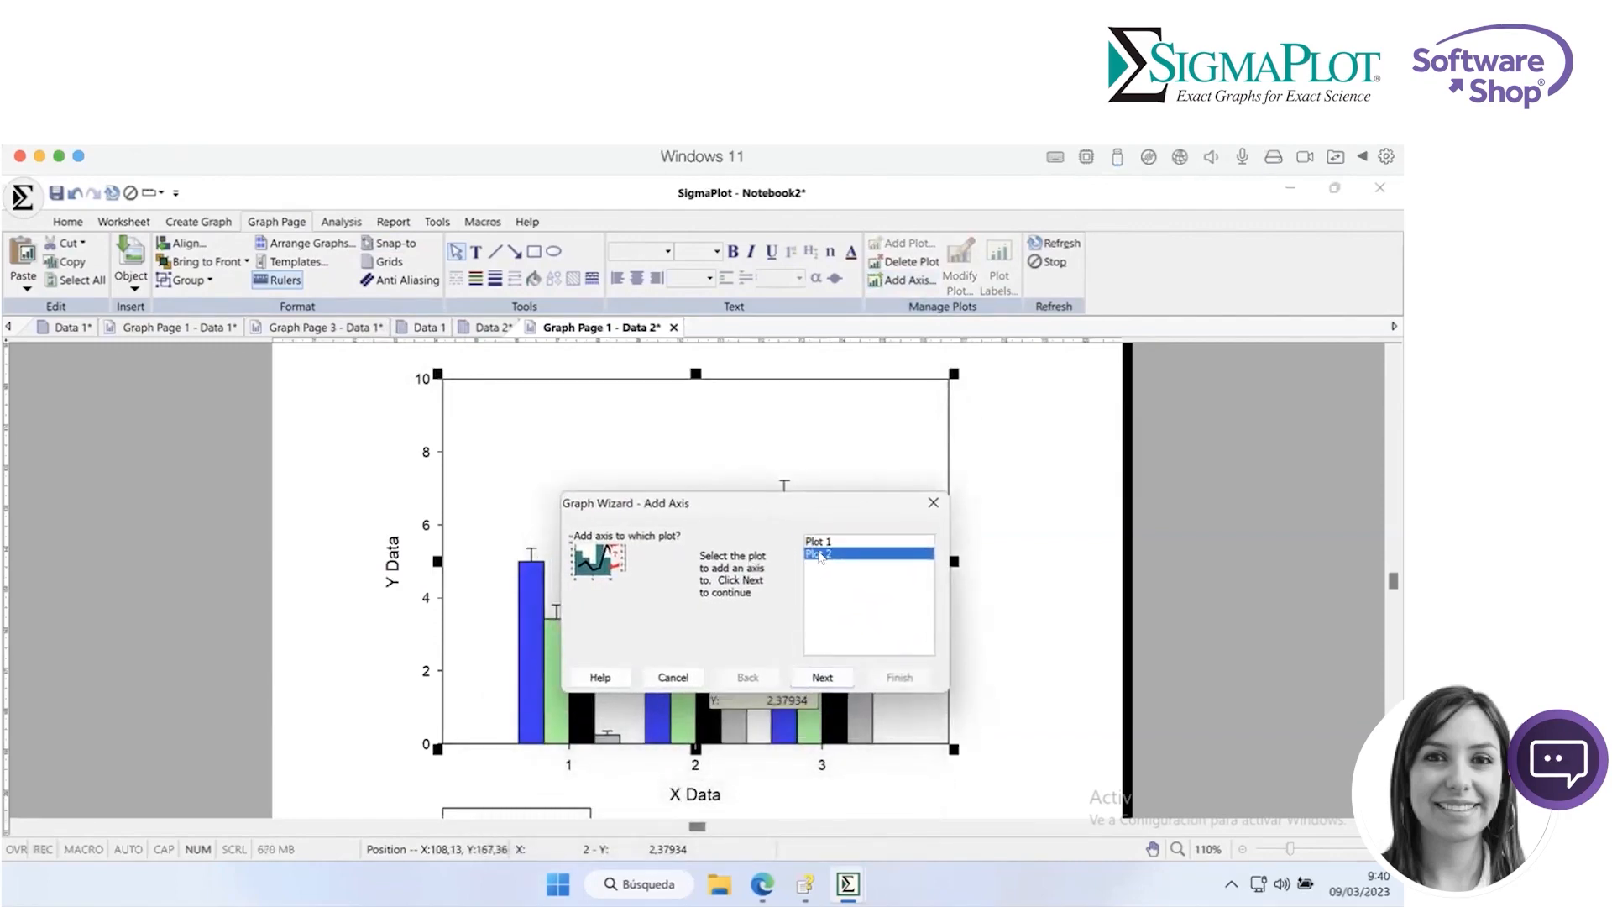
{"action": "left_click", "coordinate": [824, 676]}
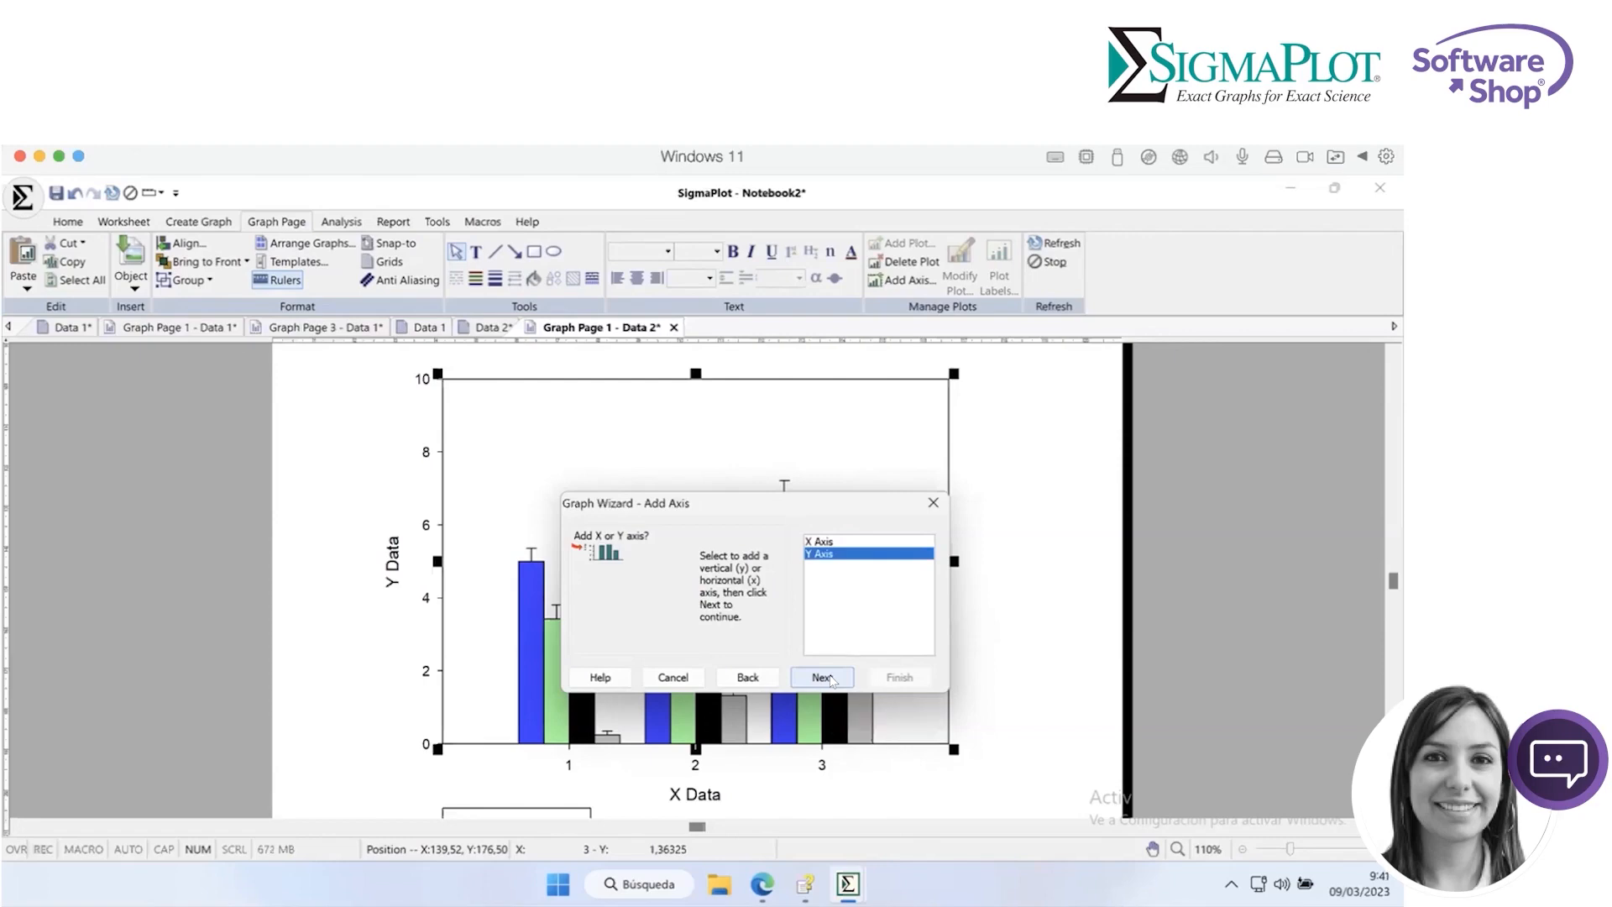
{"action": "left_click", "coordinate": [830, 678]}
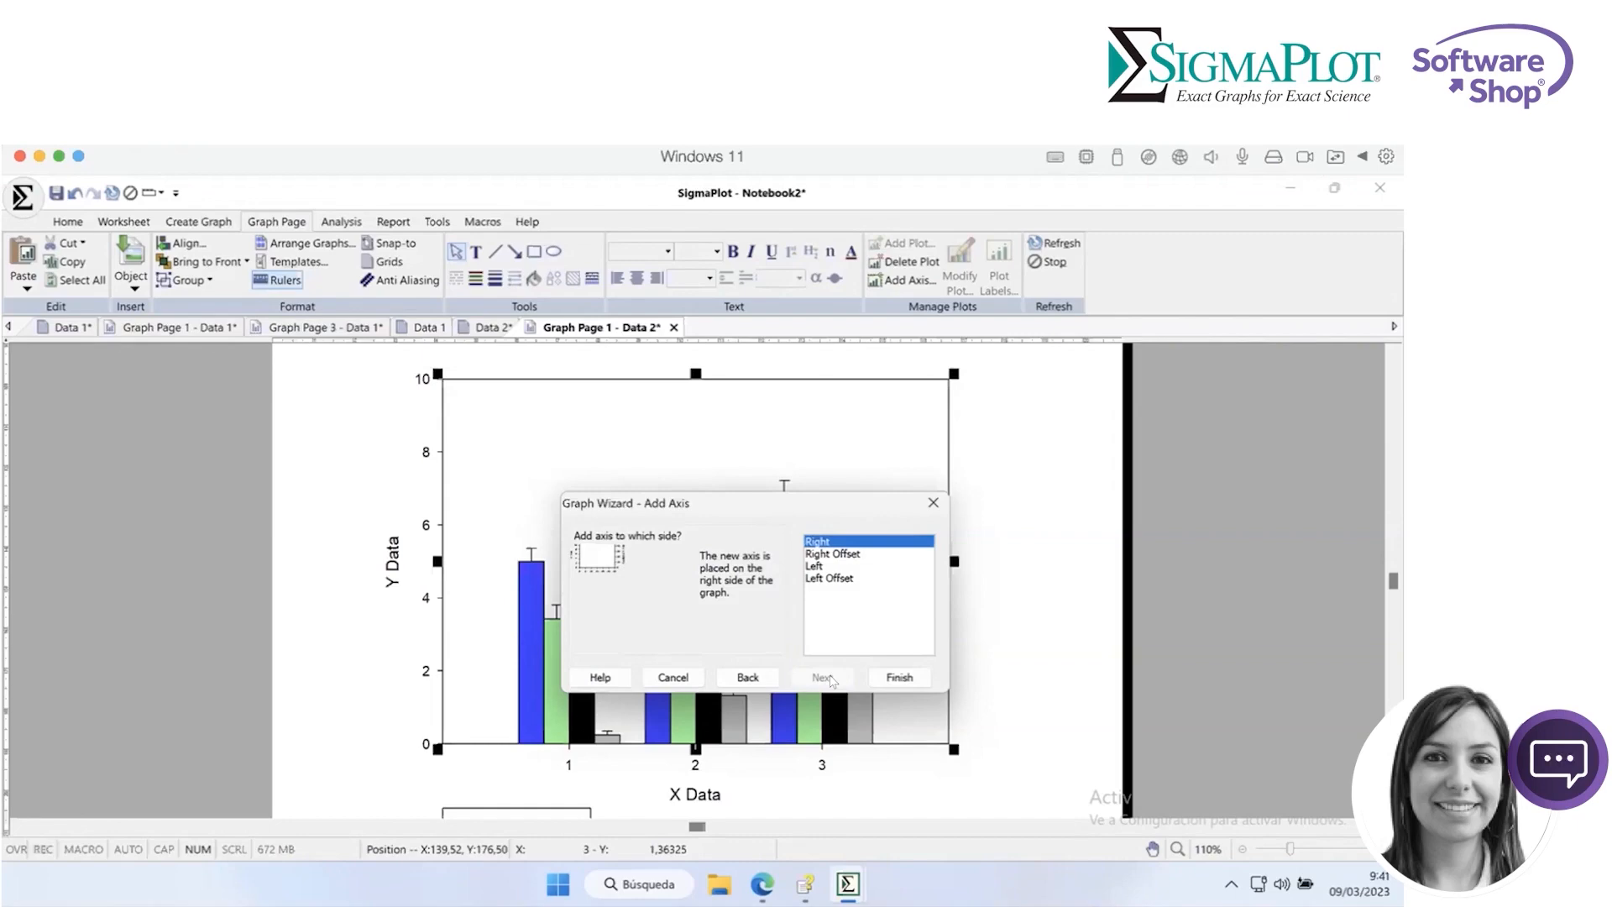
{"action": "left_click", "coordinate": [898, 678]}
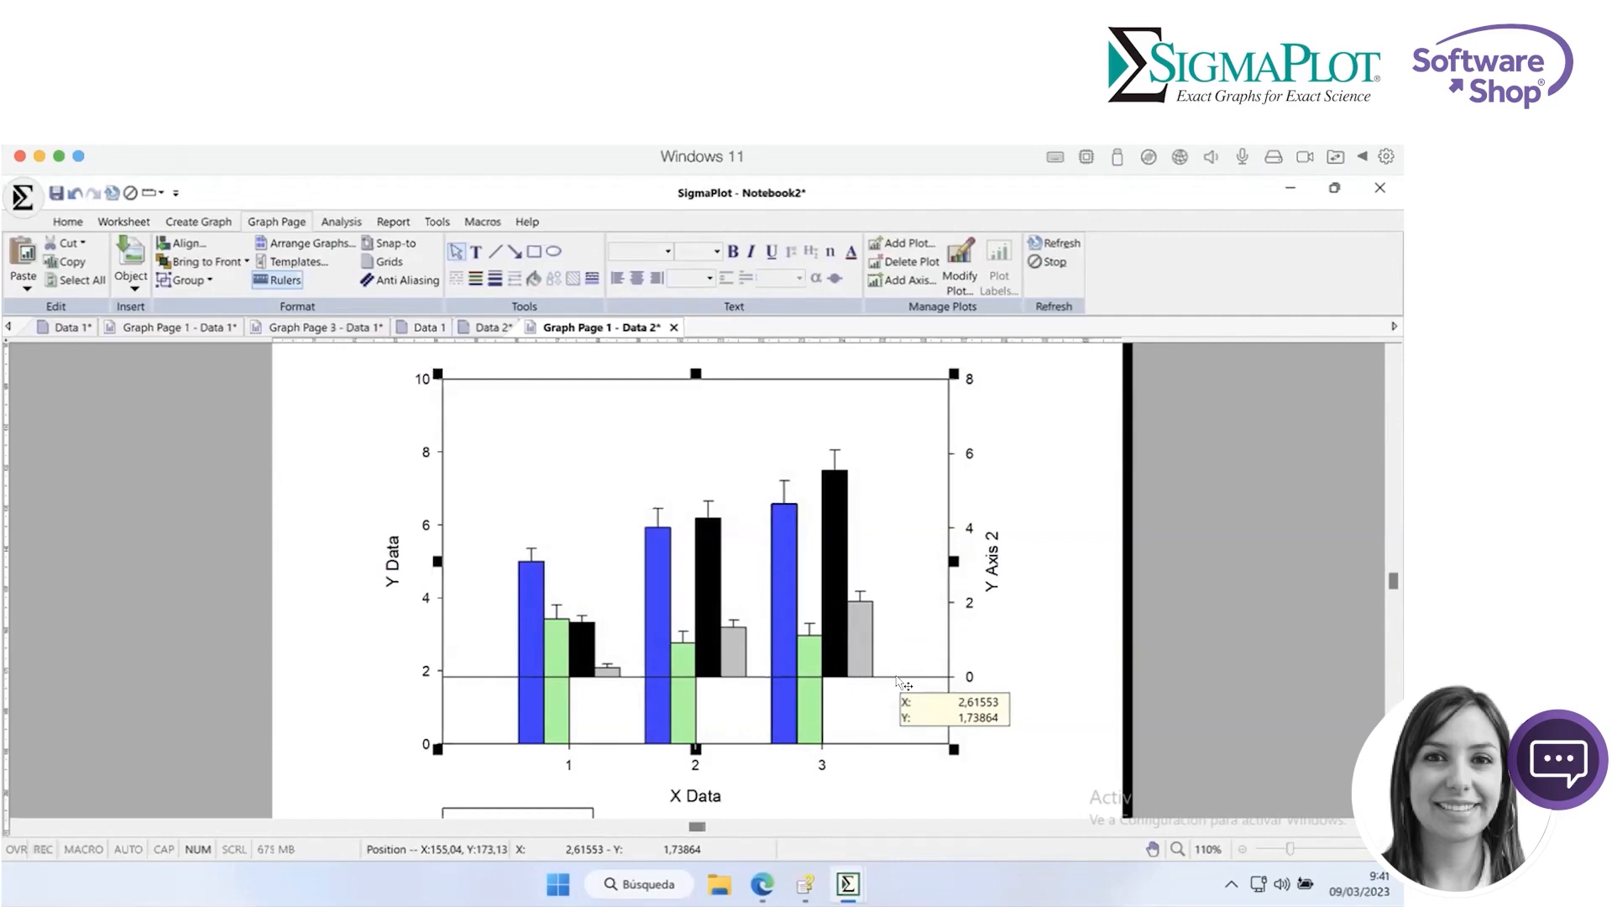
- Set the start of the scaling range of Y Axis 2 to 0
{"action": "left_click", "coordinate": [944, 688]}
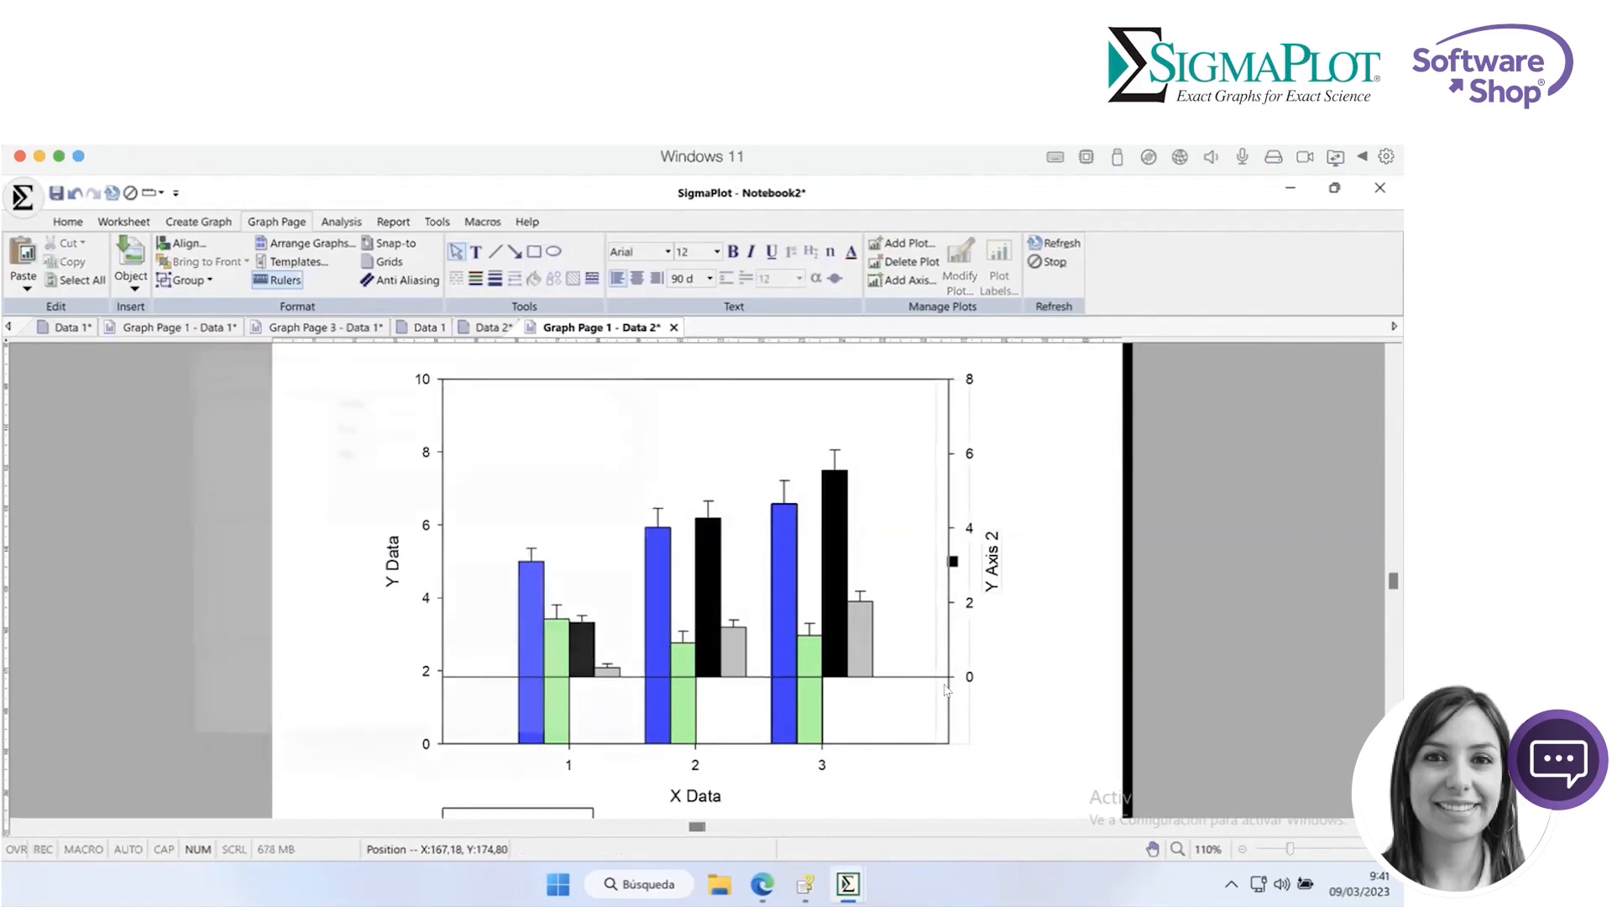
{"action": "double_click", "coordinate": [945, 689]}
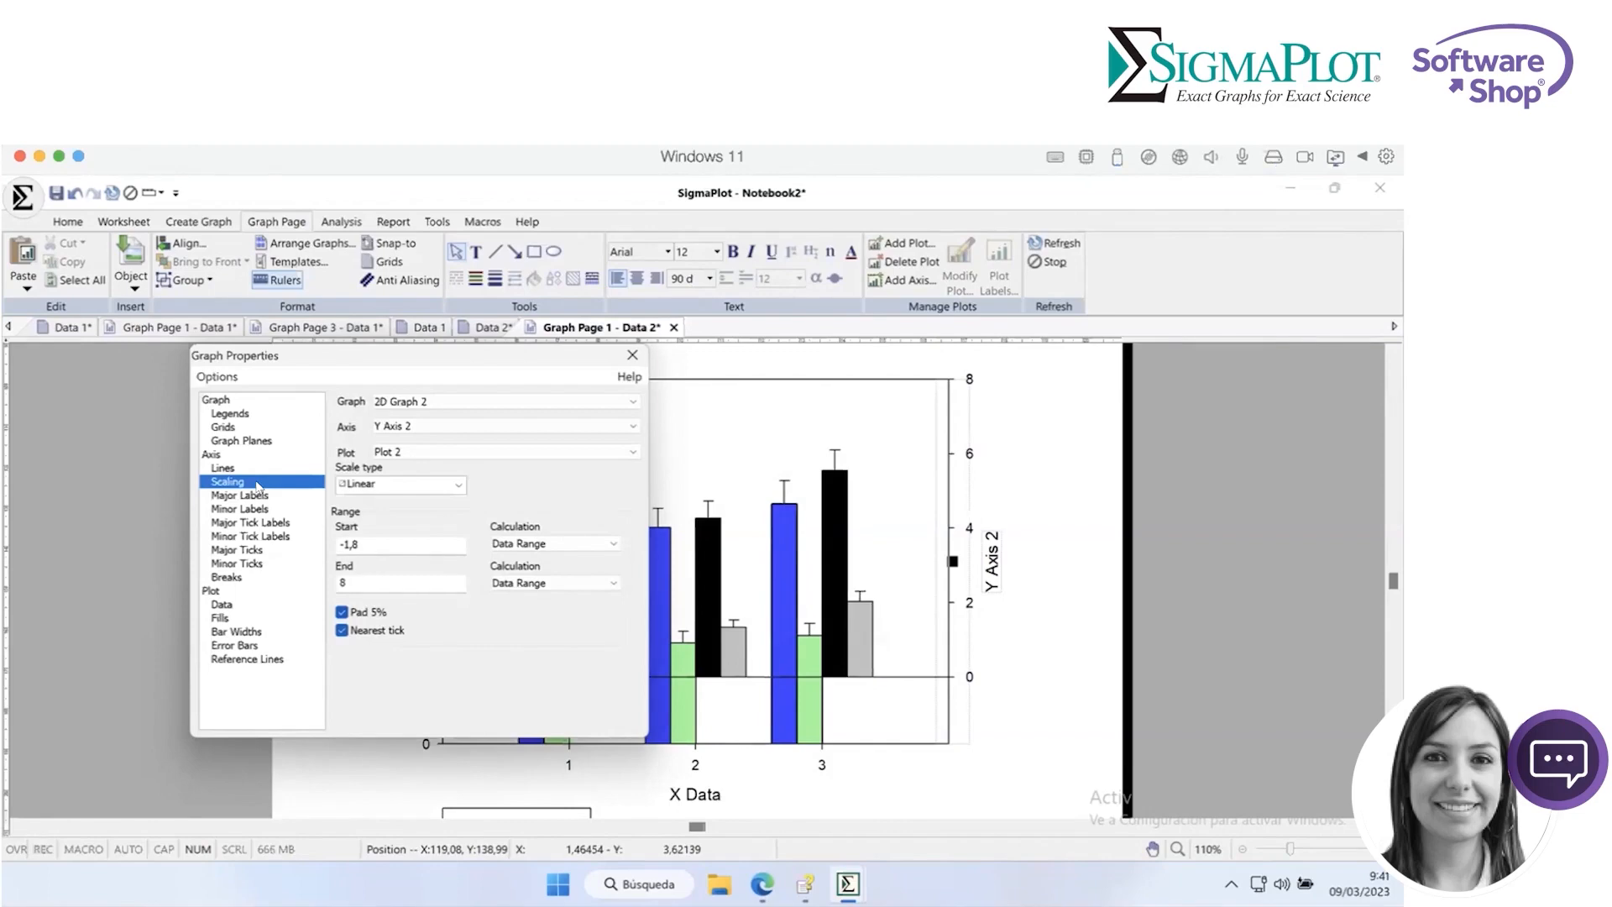
{"action": "left_click", "coordinate": [370, 541]}
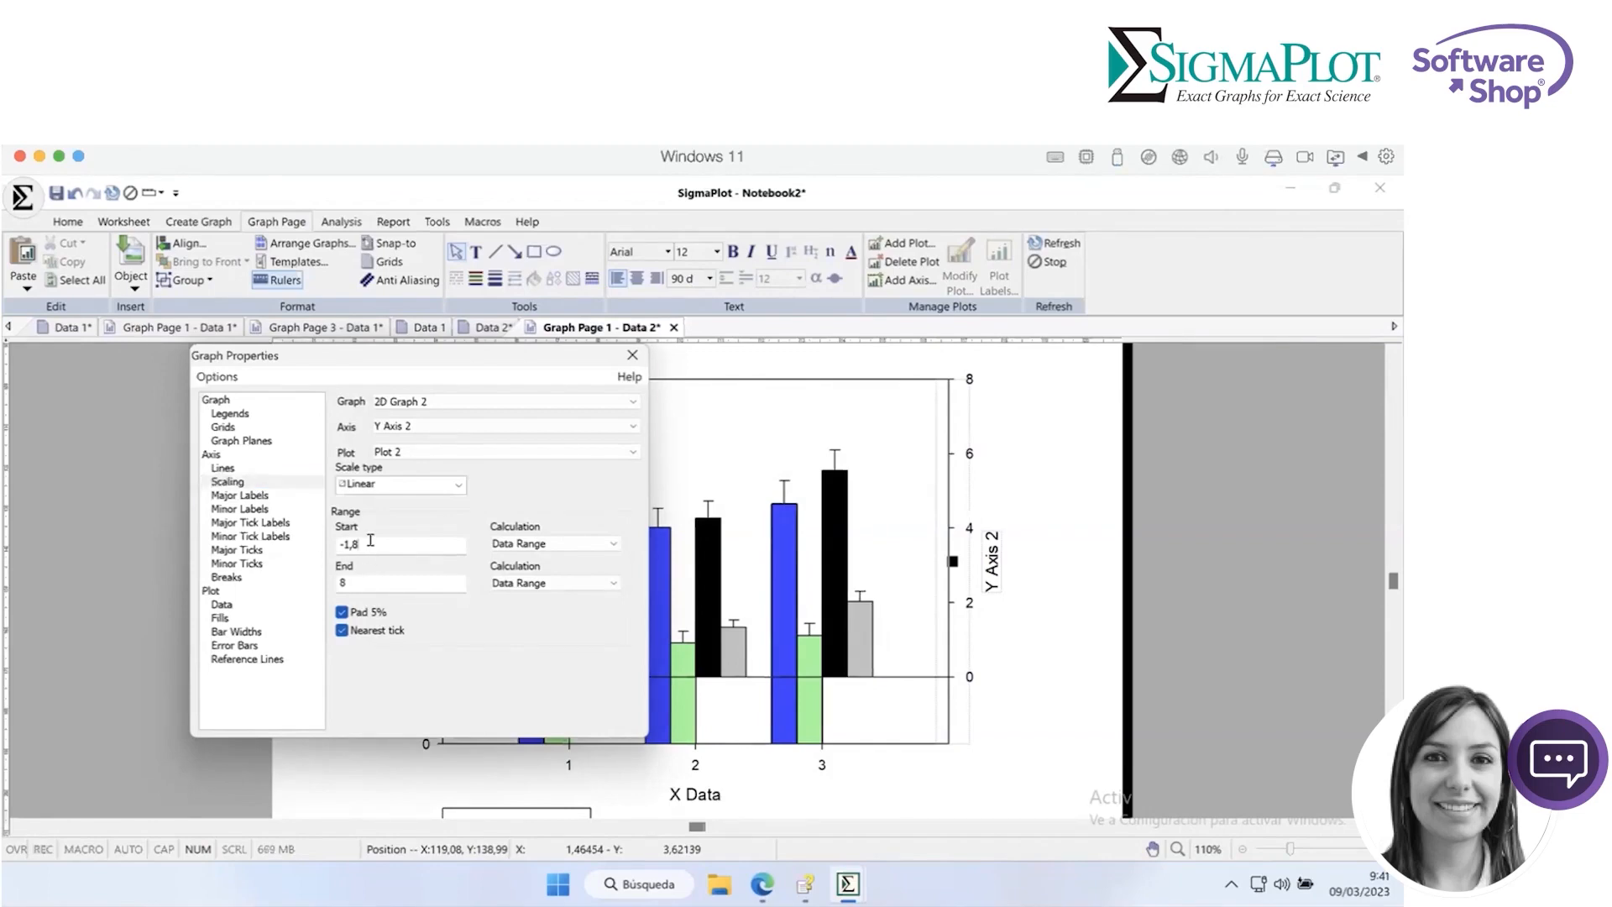
{"action": "key", "text": "BackSpace"}
{"action": "key", "text": "BackSpace"}
{"action": "key", "text": "BackSpace"}
{"action": "key", "text": "BackSpace"}
{"action": "type", "text": "0"}
{"action": "left_click", "coordinate": [392, 576]}
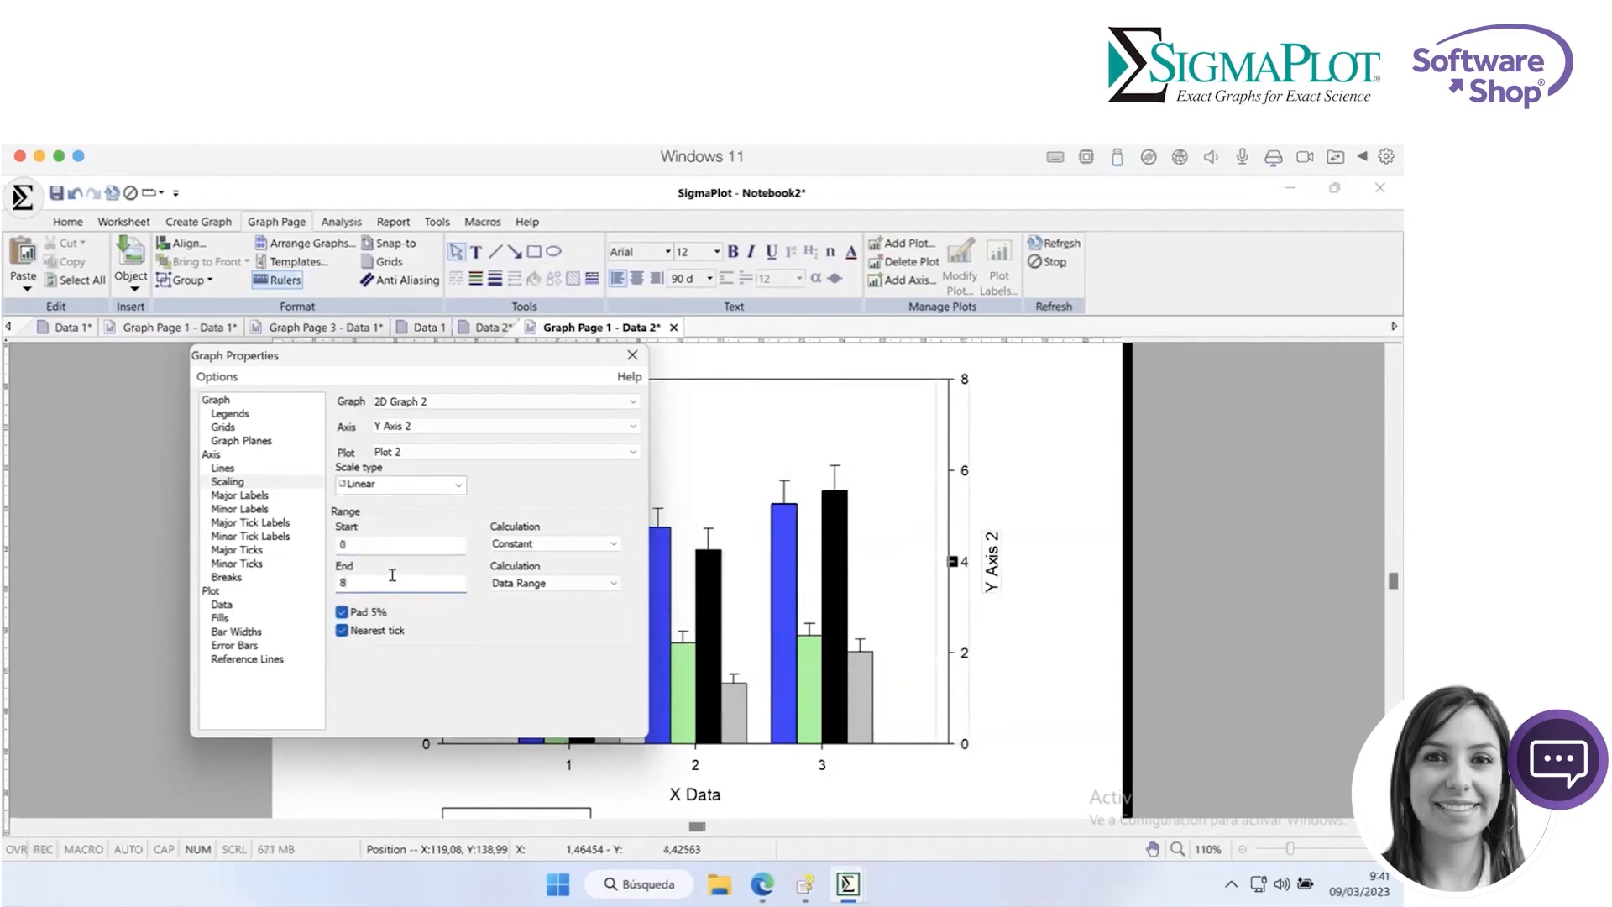
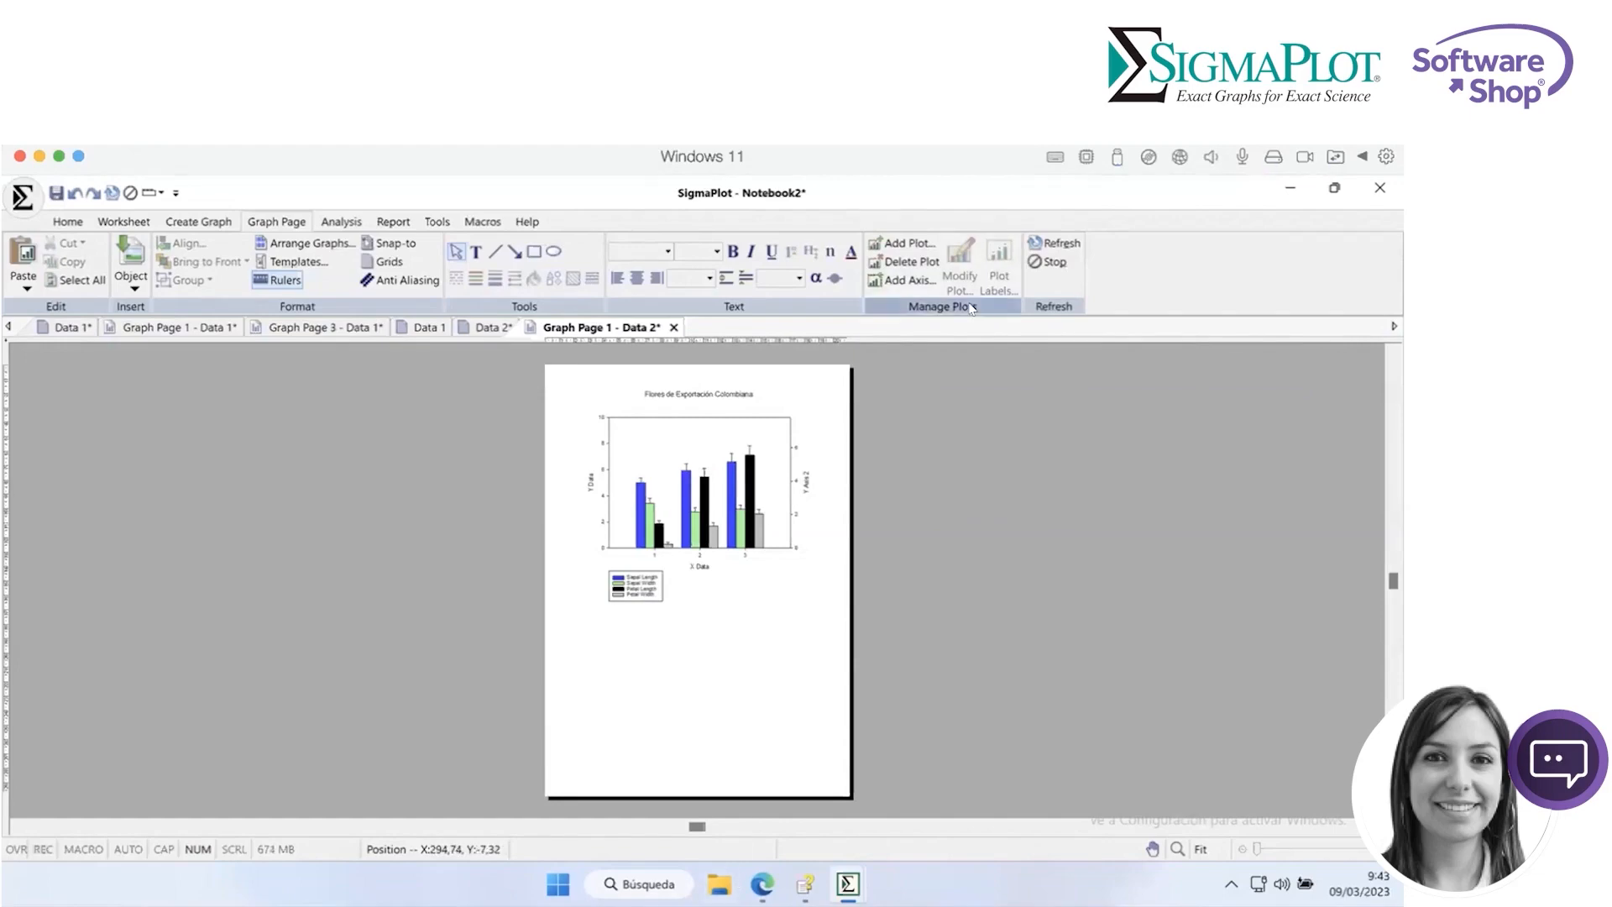
- Try to open the Report spreadsheet from the desktop
{"action": "left_click", "coordinate": [1297, 195]}
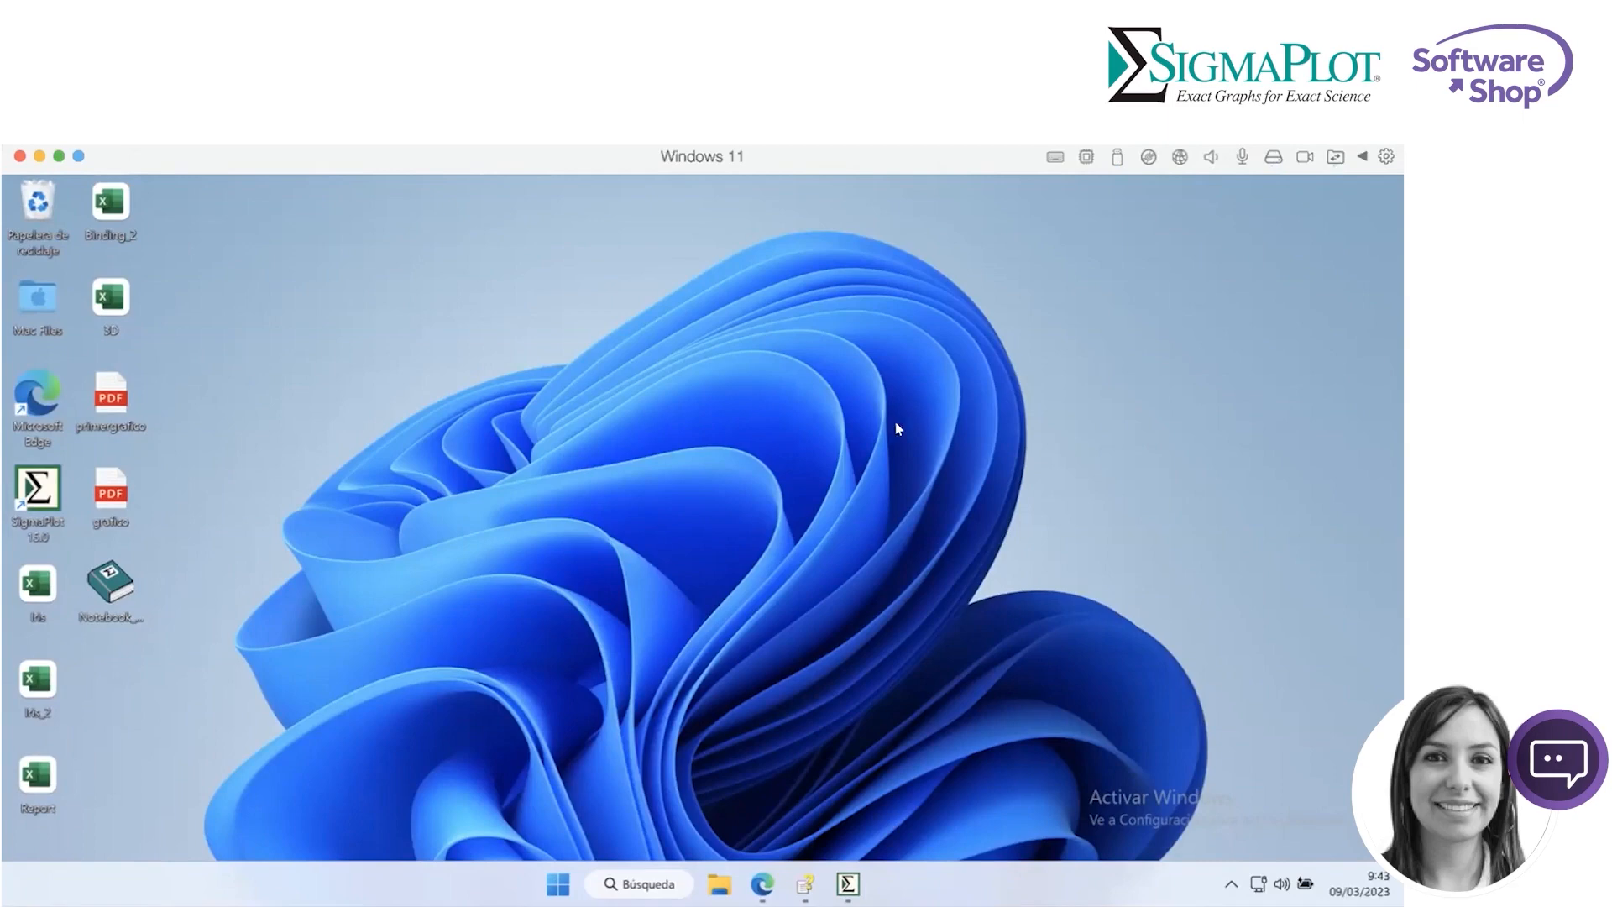
{"action": "double_click", "coordinate": [25, 794]}
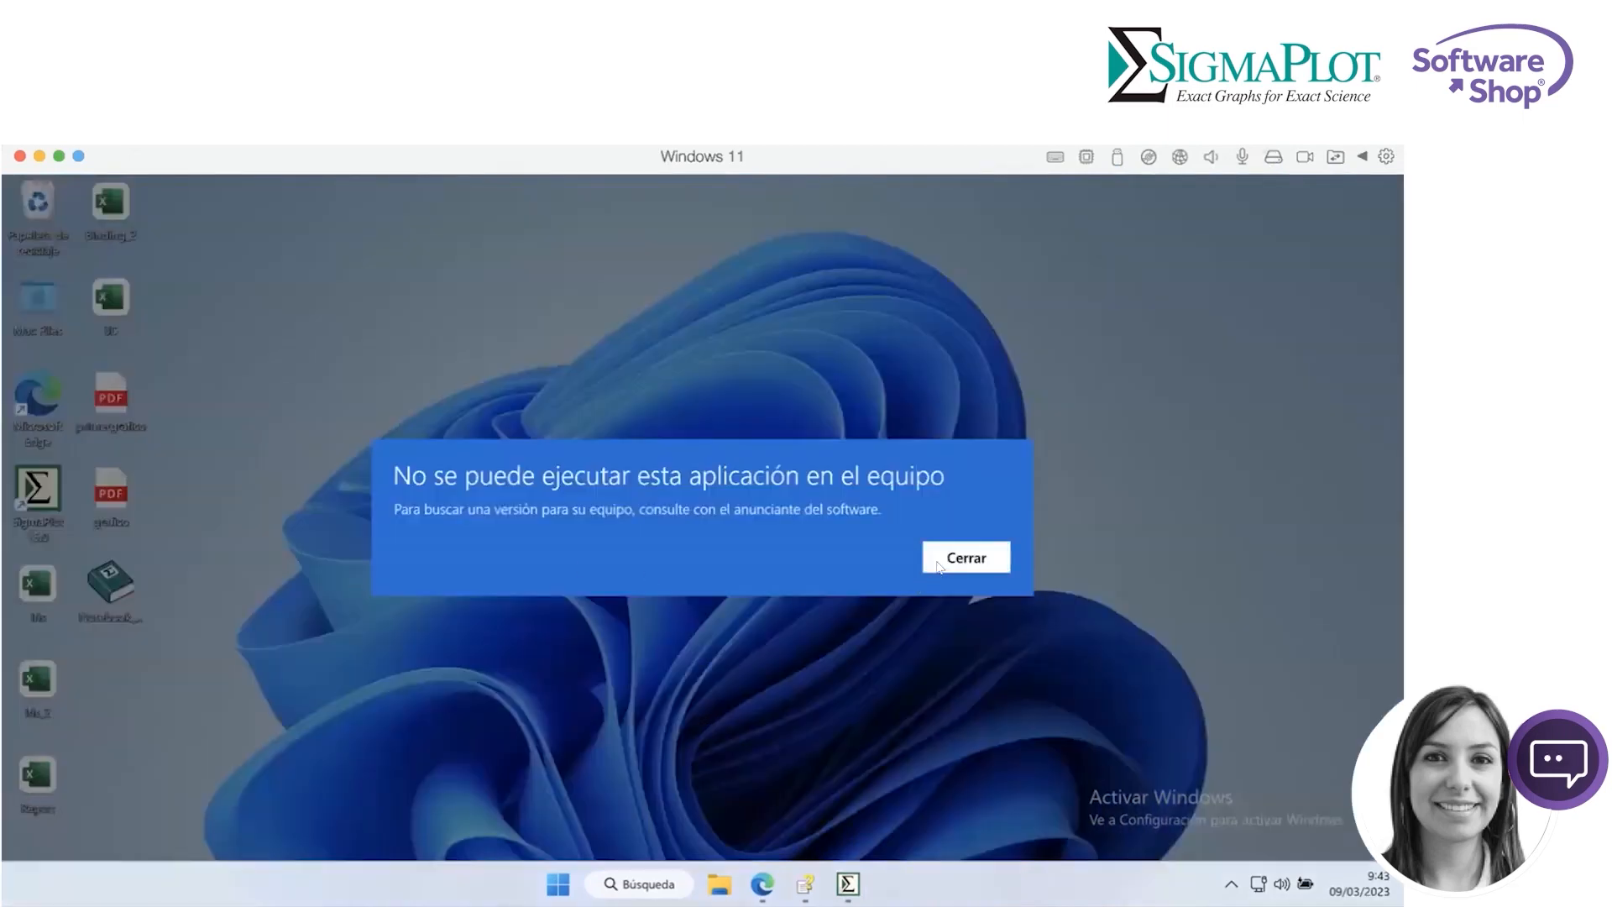
{"action": "left_click", "coordinate": [966, 557]}
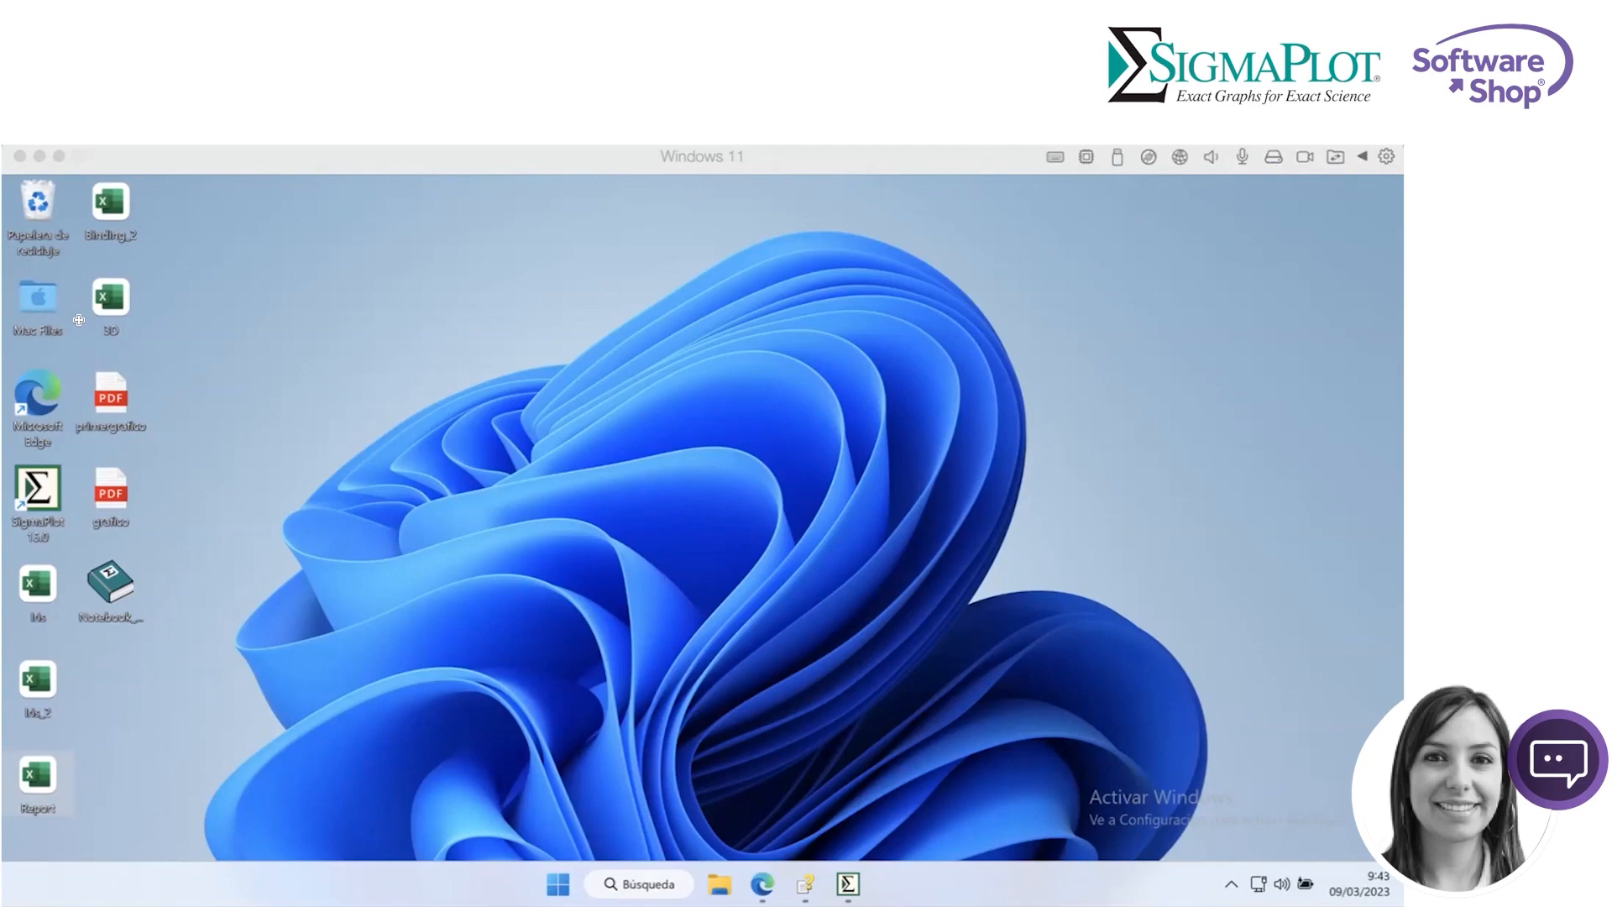
- Return to SigmaPlot, paste the copied variance tables onto the graph page, and move them below the chart and legend
{"action": "left_click", "coordinate": [846, 889]}
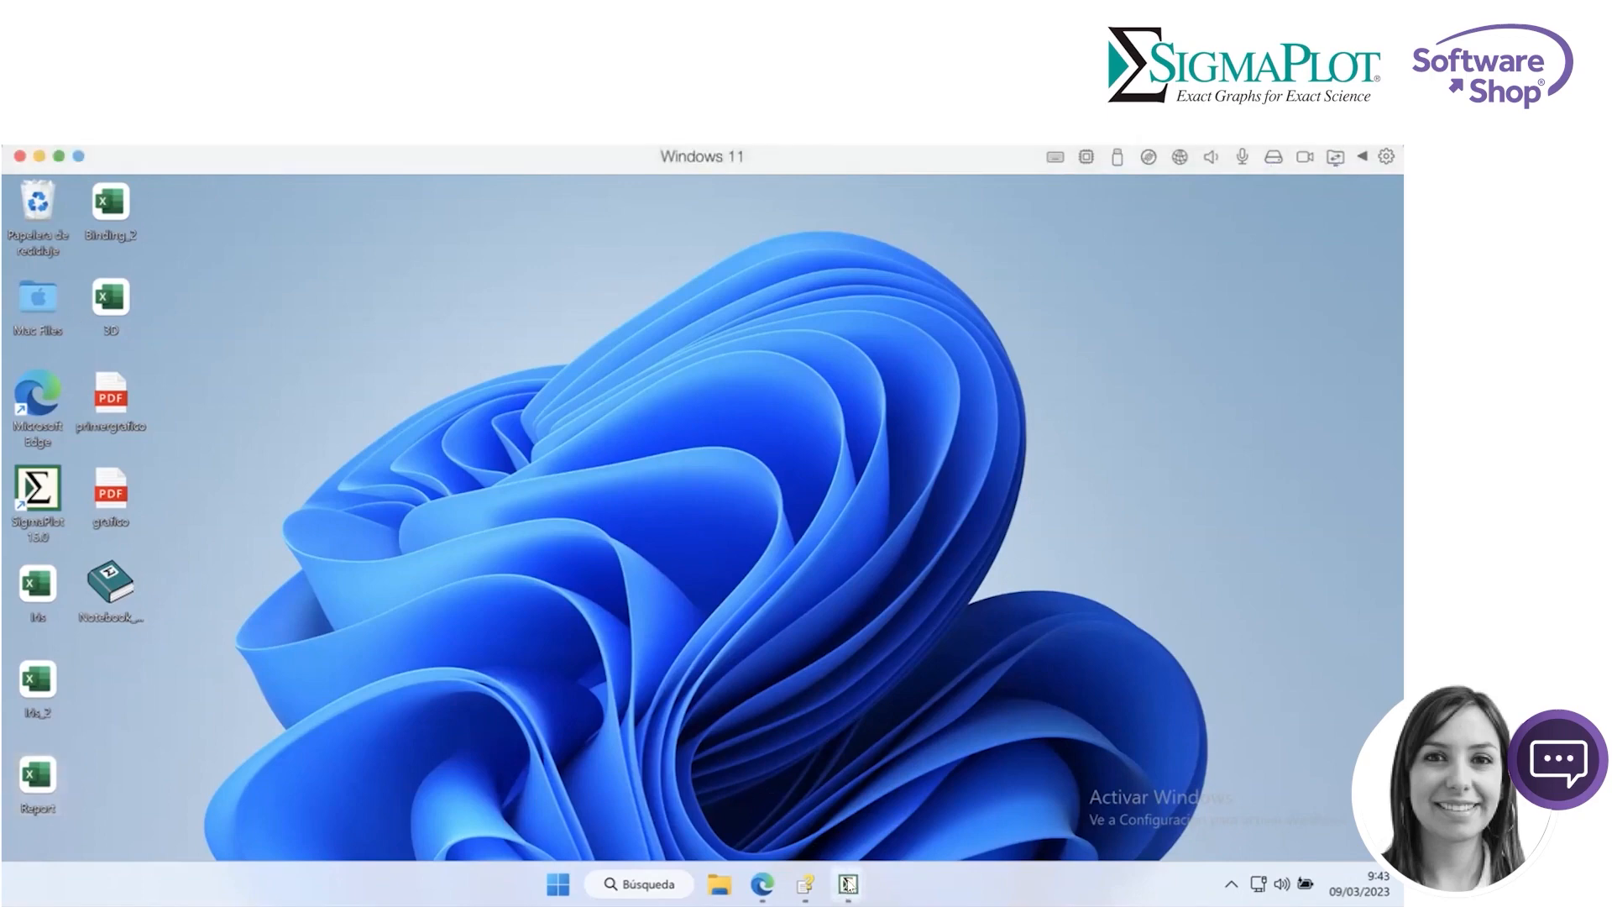
{"action": "left_click", "coordinate": [786, 824]}
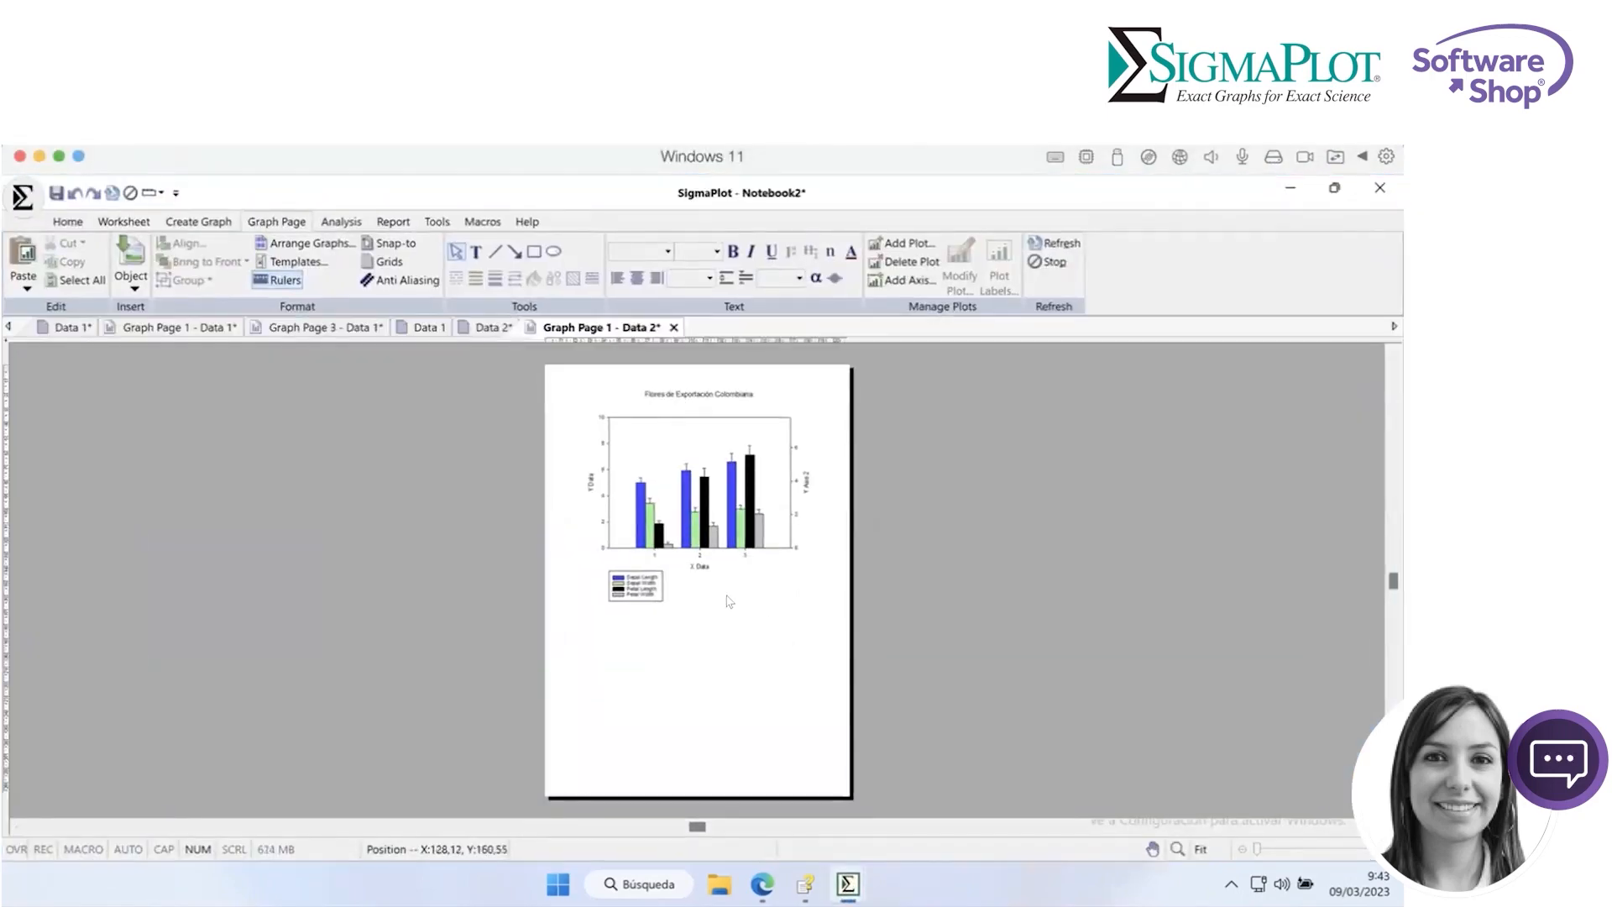
{"action": "key", "text": "ctrl+v"}
{"action": "left_click_drag", "start_coordinate": [704, 585], "coordinate": [643, 722]}
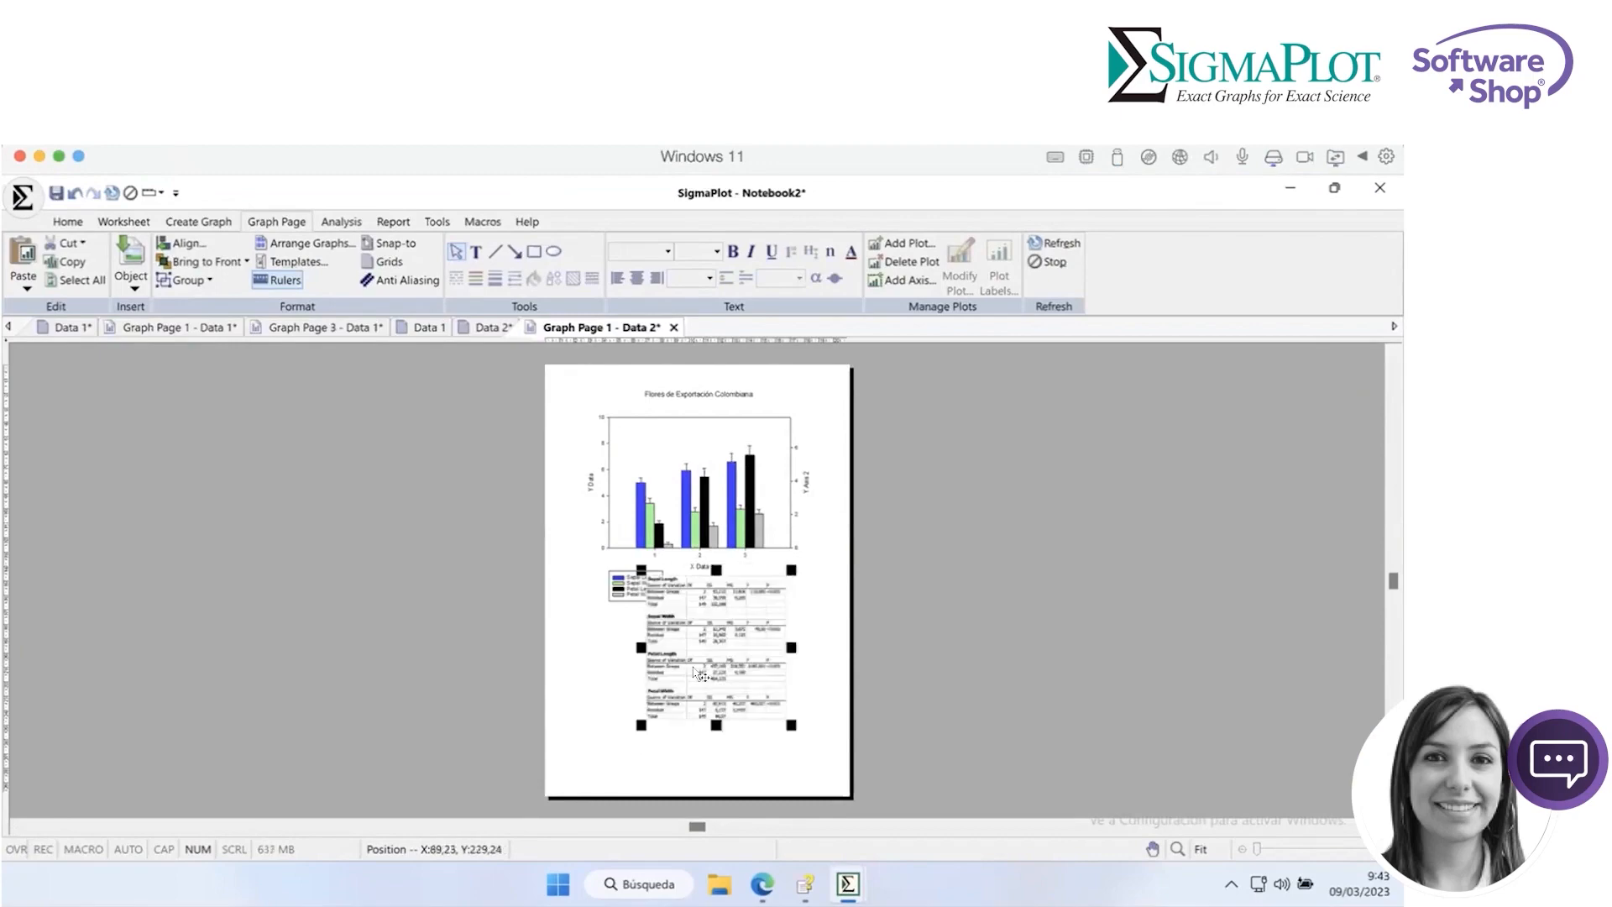
{"action": "left_click_drag", "start_coordinate": [709, 643], "coordinate": [734, 677]}
{"action": "left_click", "coordinate": [821, 566]}
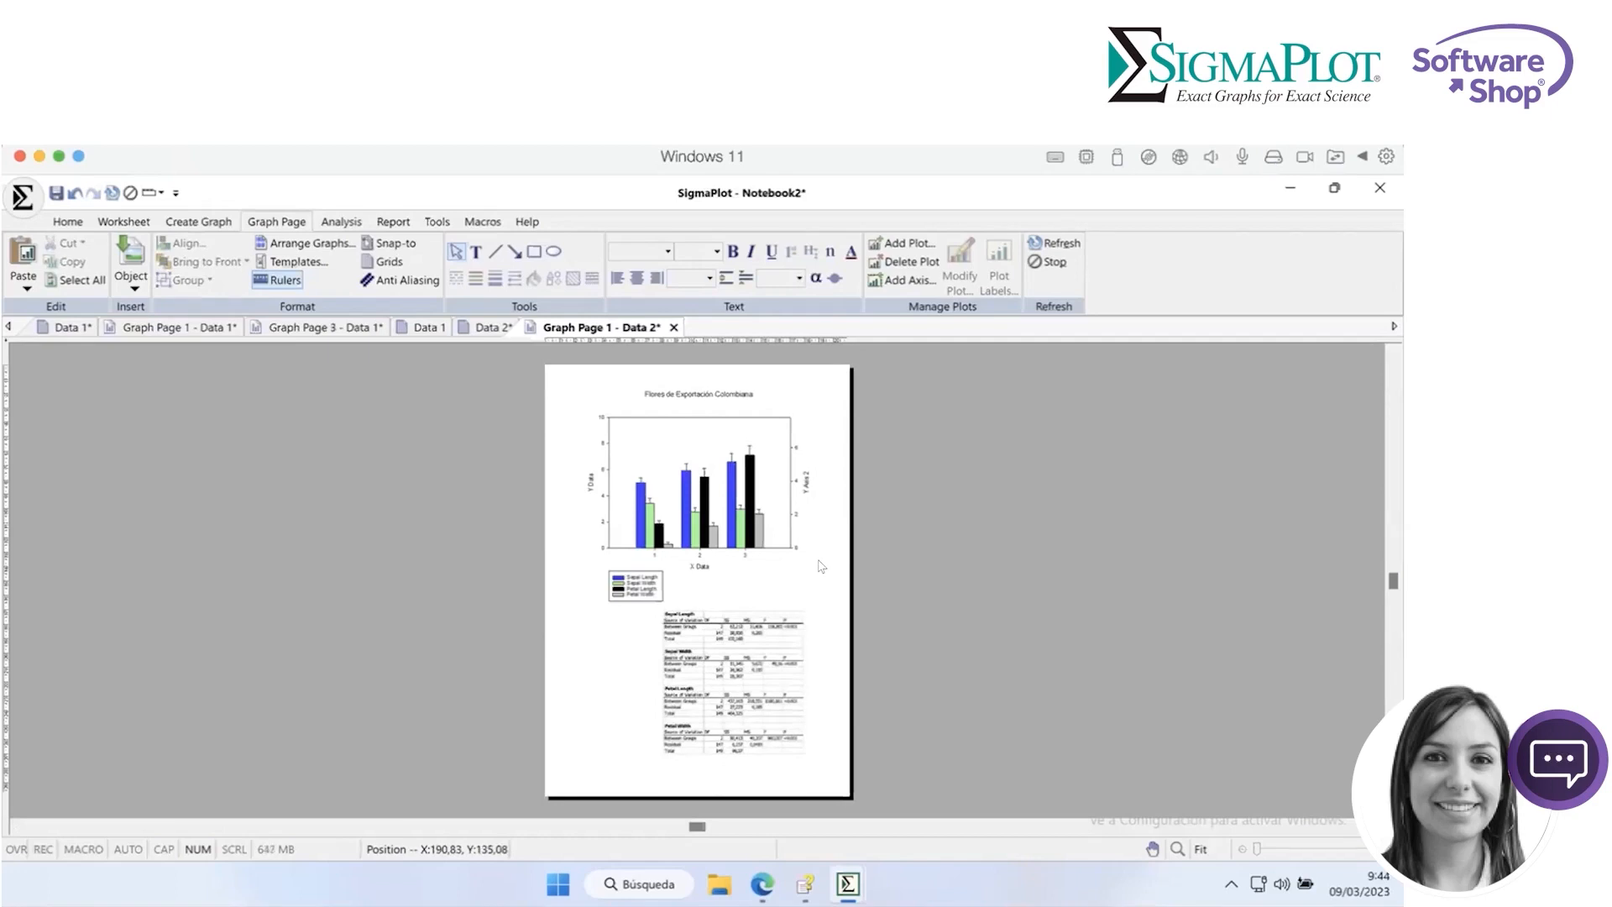
- Centre the pasted variance tables under the chart, enlarge them slightly, and keep them clear of the legend
{"action": "left_click_drag", "start_coordinate": [775, 643], "coordinate": [747, 644]}
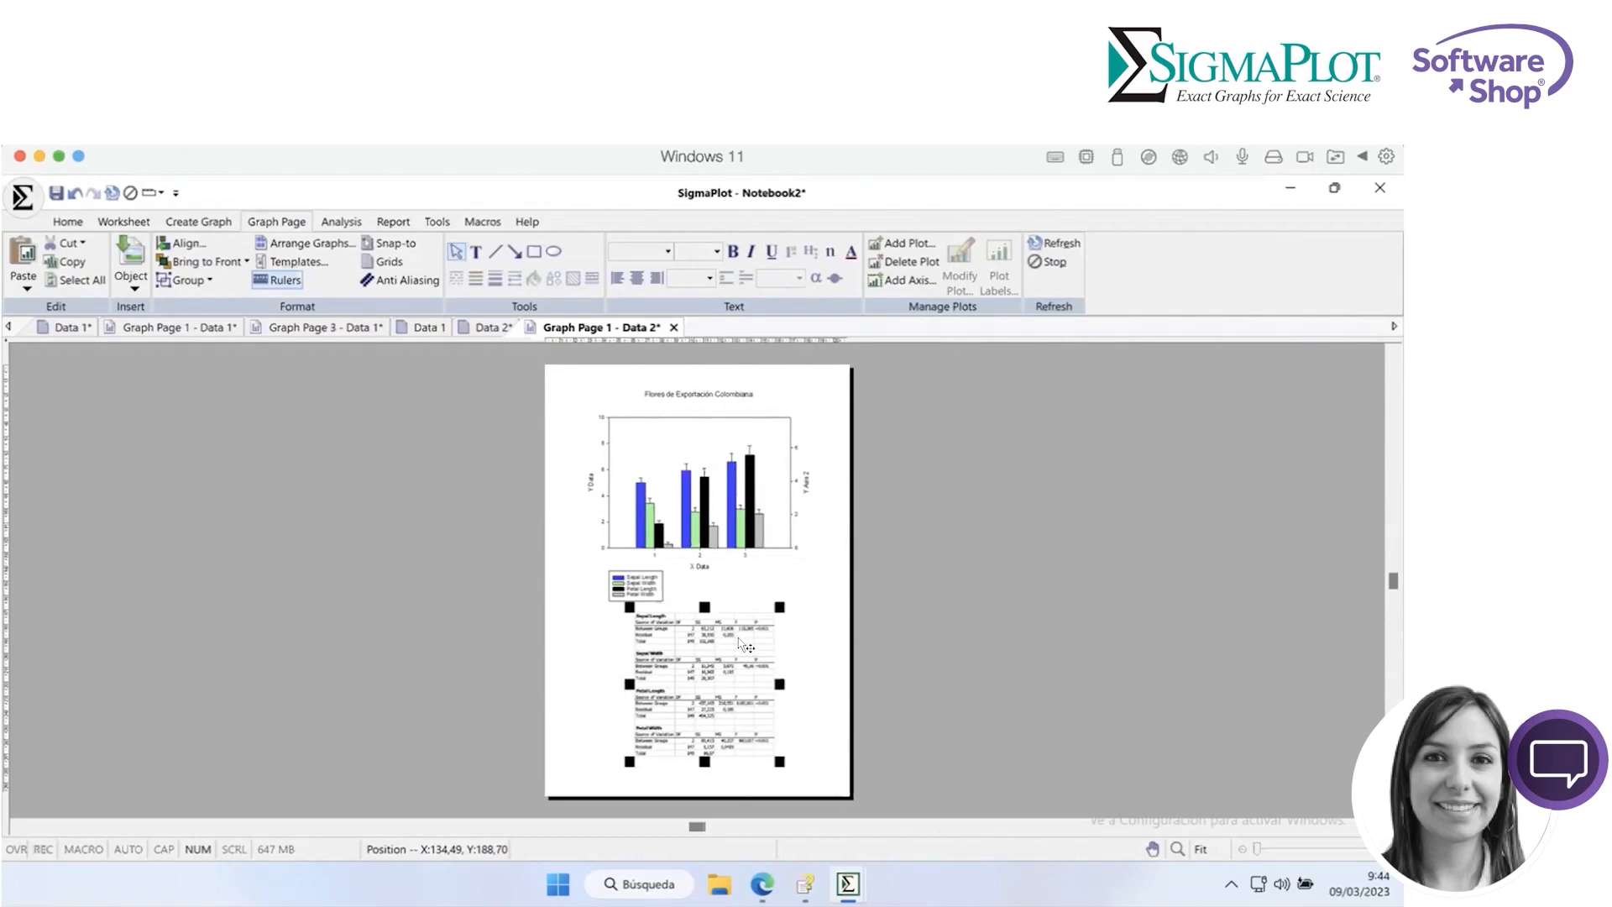
{"action": "left_click", "coordinate": [799, 571]}
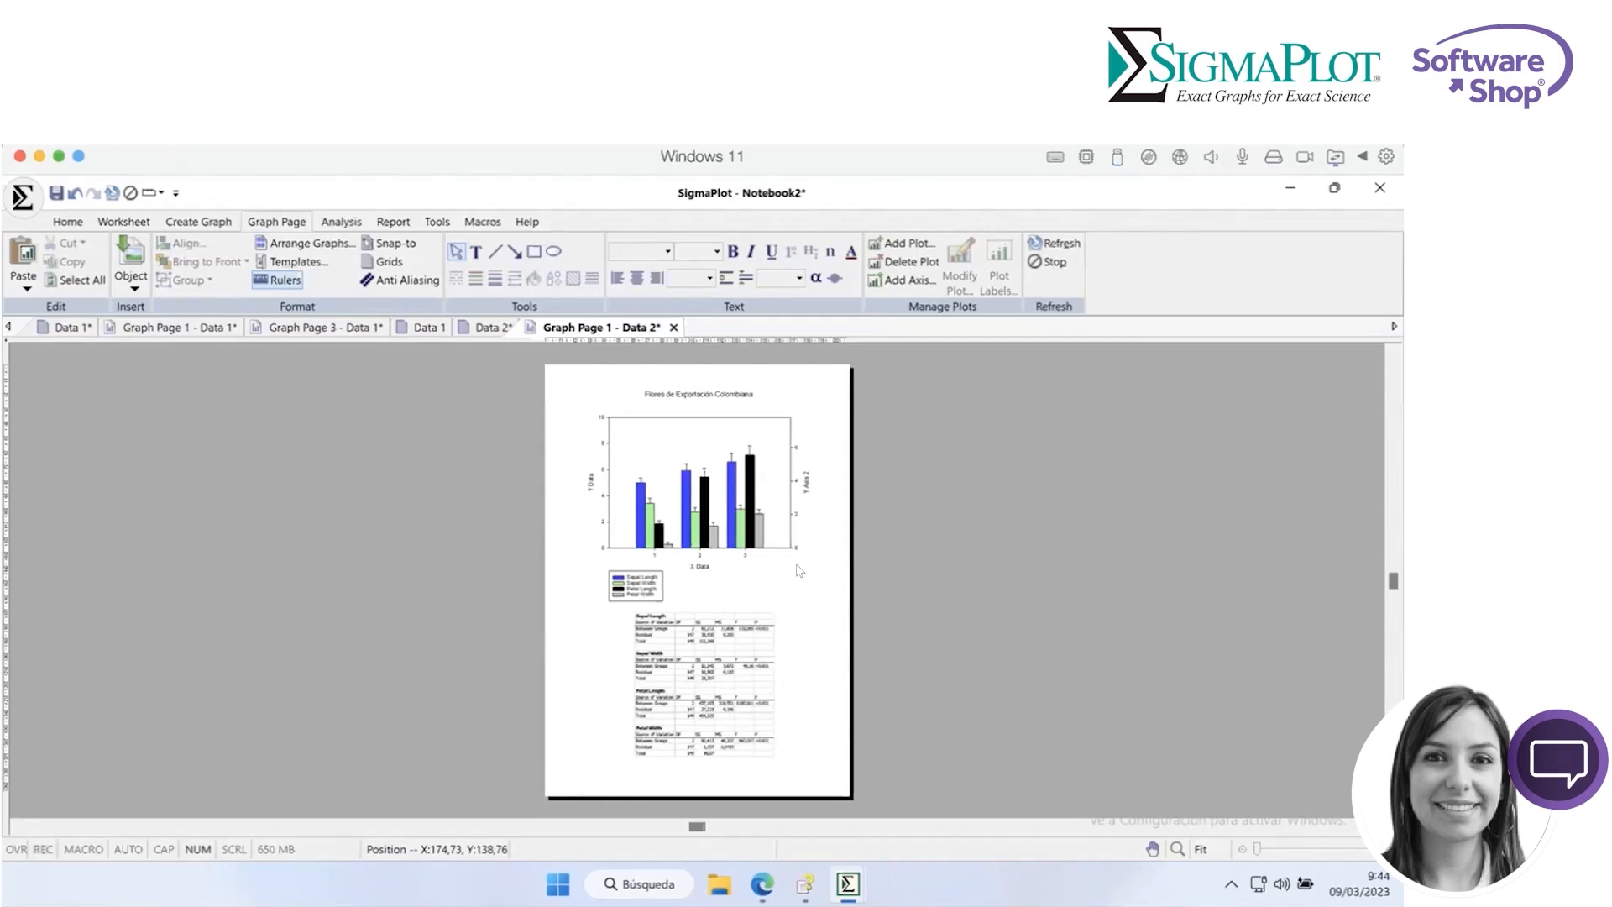
{"action": "left_click", "coordinate": [744, 663]}
{"action": "left_click_drag", "start_coordinate": [789, 601], "coordinate": [788, 588]}
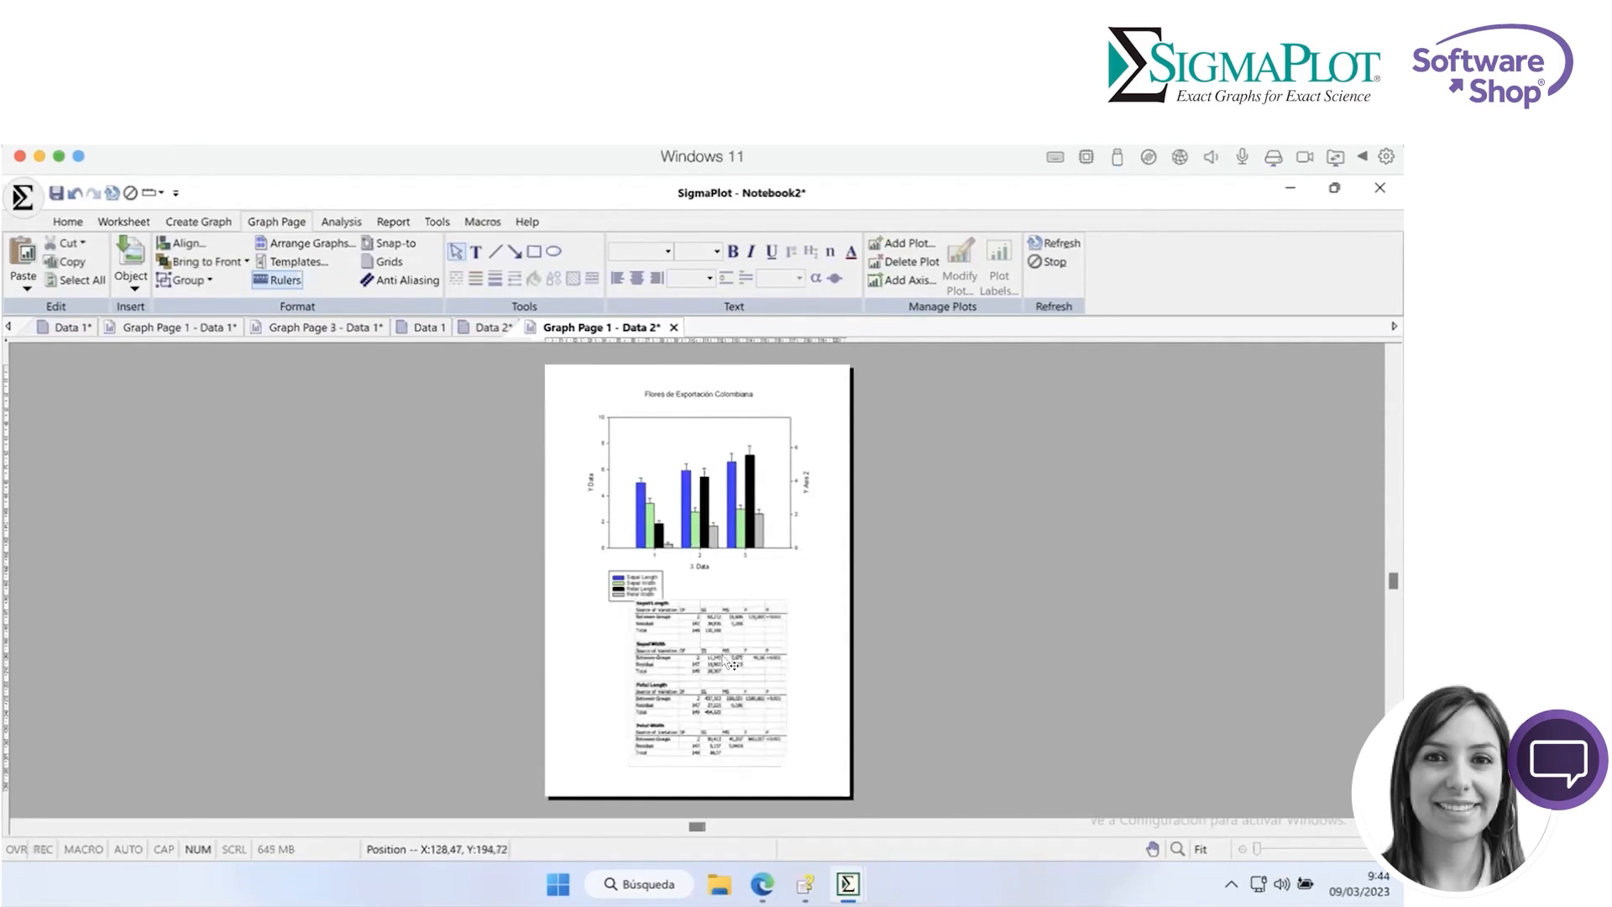
{"action": "left_click", "coordinate": [804, 682]}
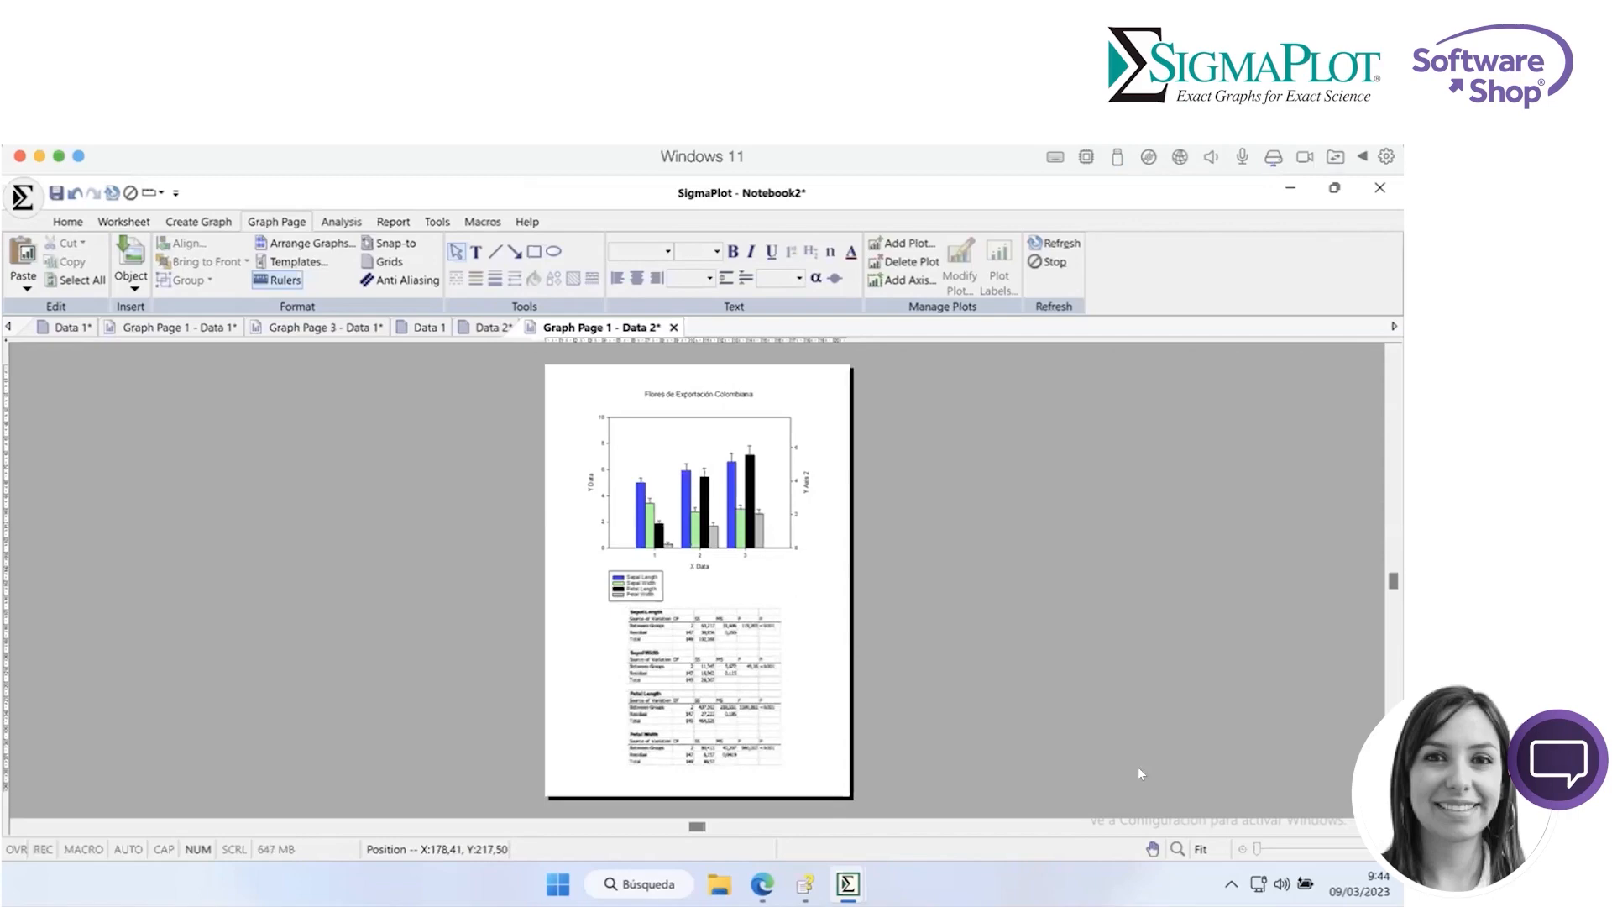
{"action": "left_click", "coordinate": [1206, 851]}
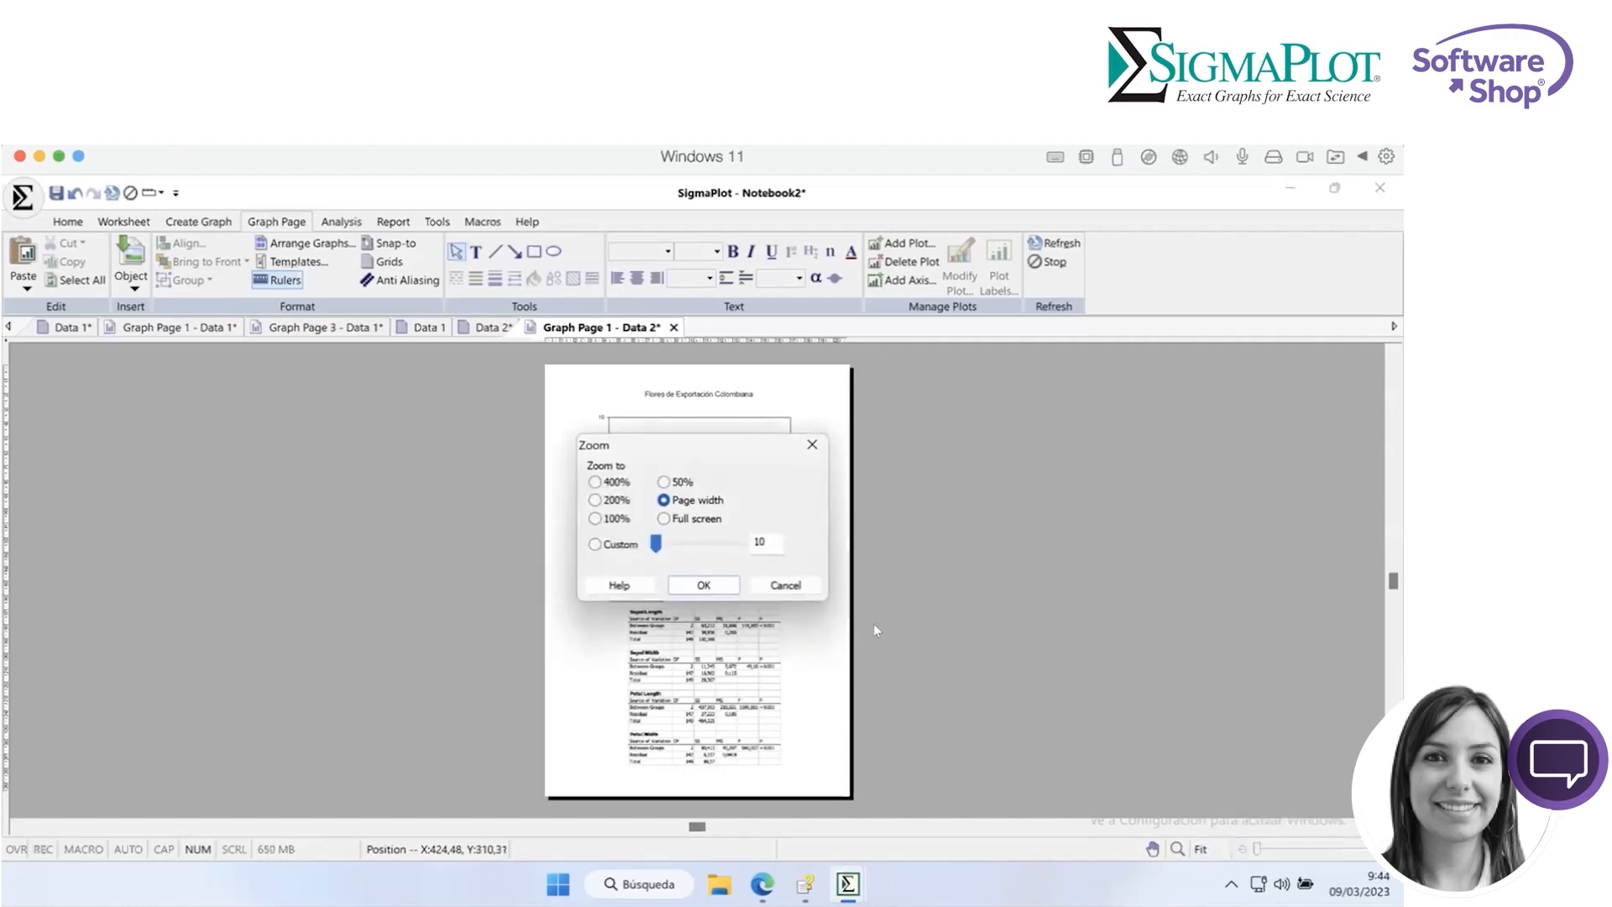
{"action": "left_click", "coordinate": [701, 583]}
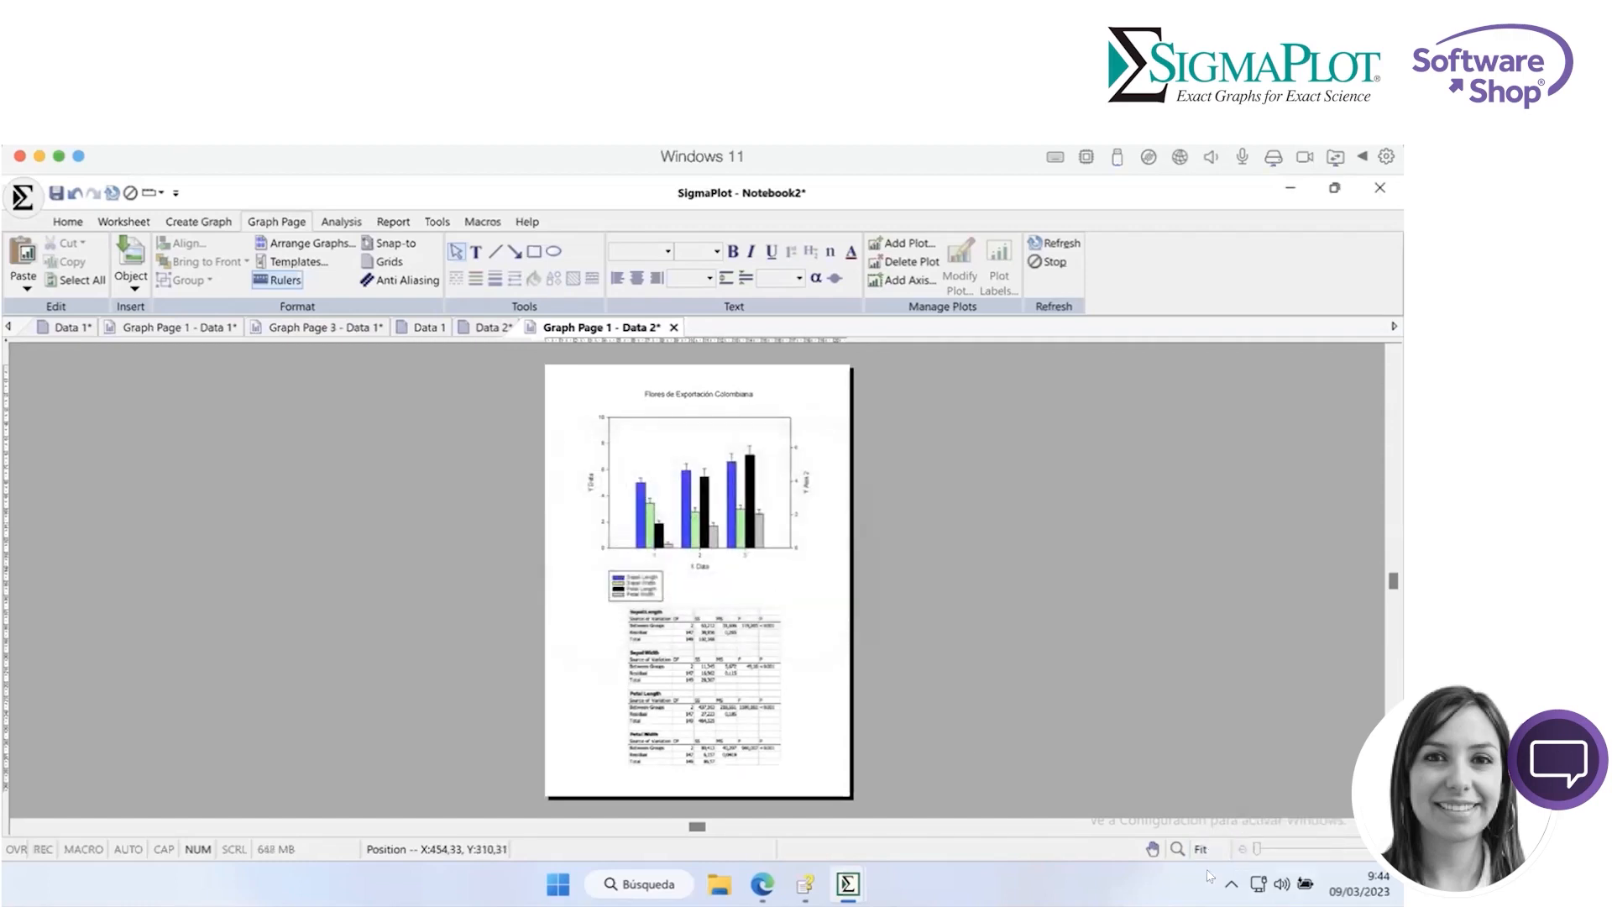
{"action": "left_click", "coordinate": [117, 223]}
{"action": "left_click", "coordinate": [191, 223]}
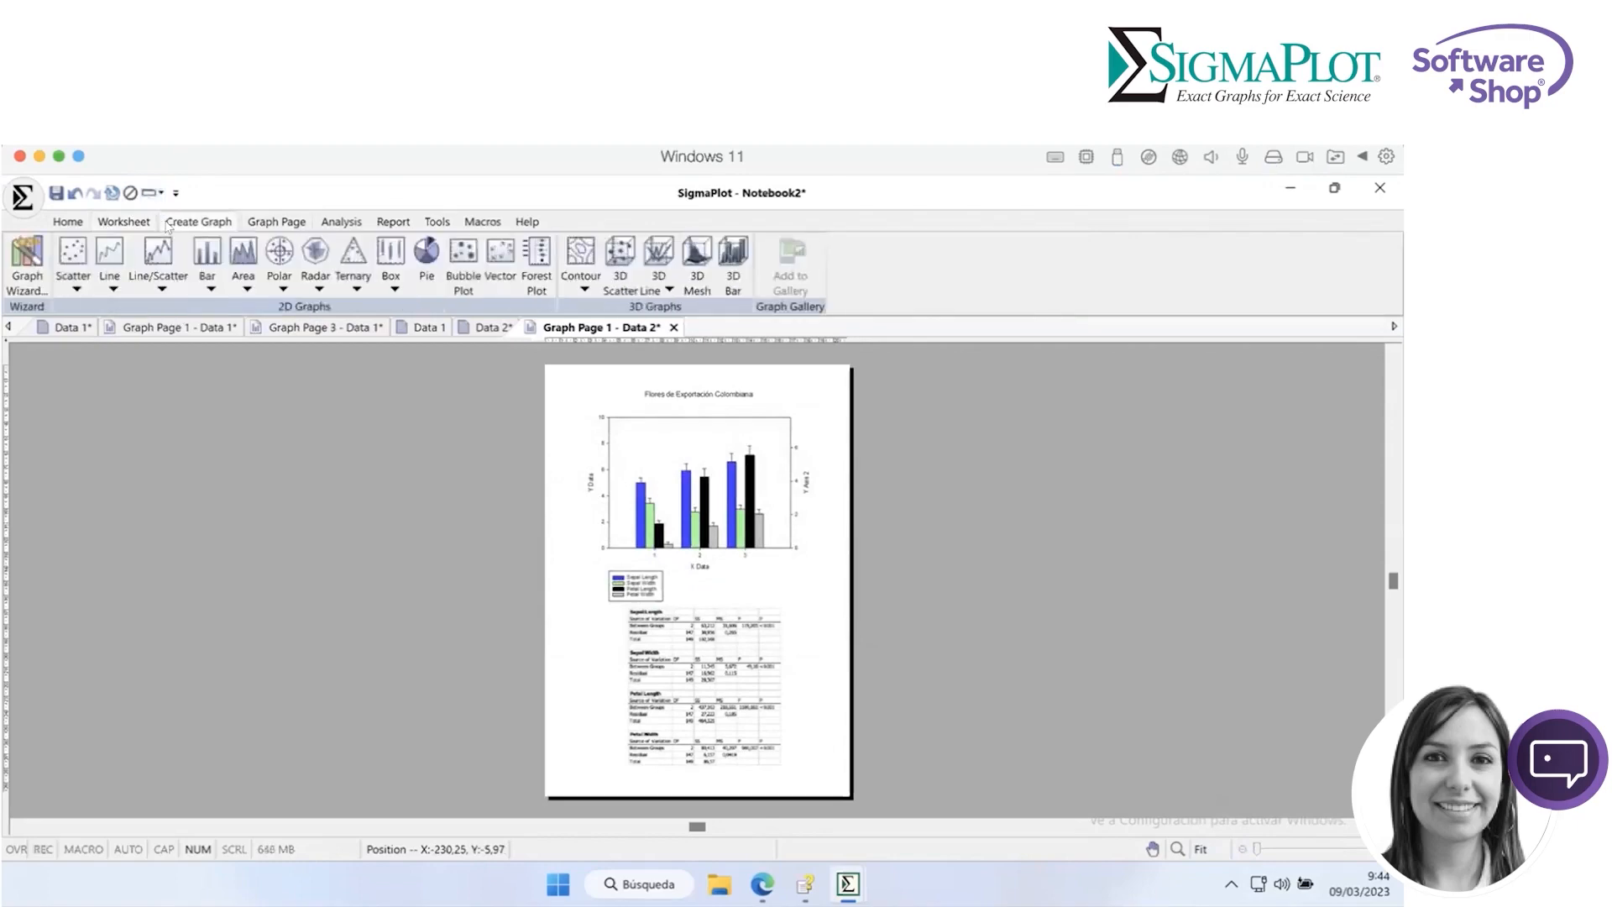
{"action": "left_click", "coordinate": [100, 222]}
- Export the graph page to the Escritorio folder as a PDF named flor_colombiana, keeping the proposed size and resolution
{"action": "left_click", "coordinate": [80, 223]}
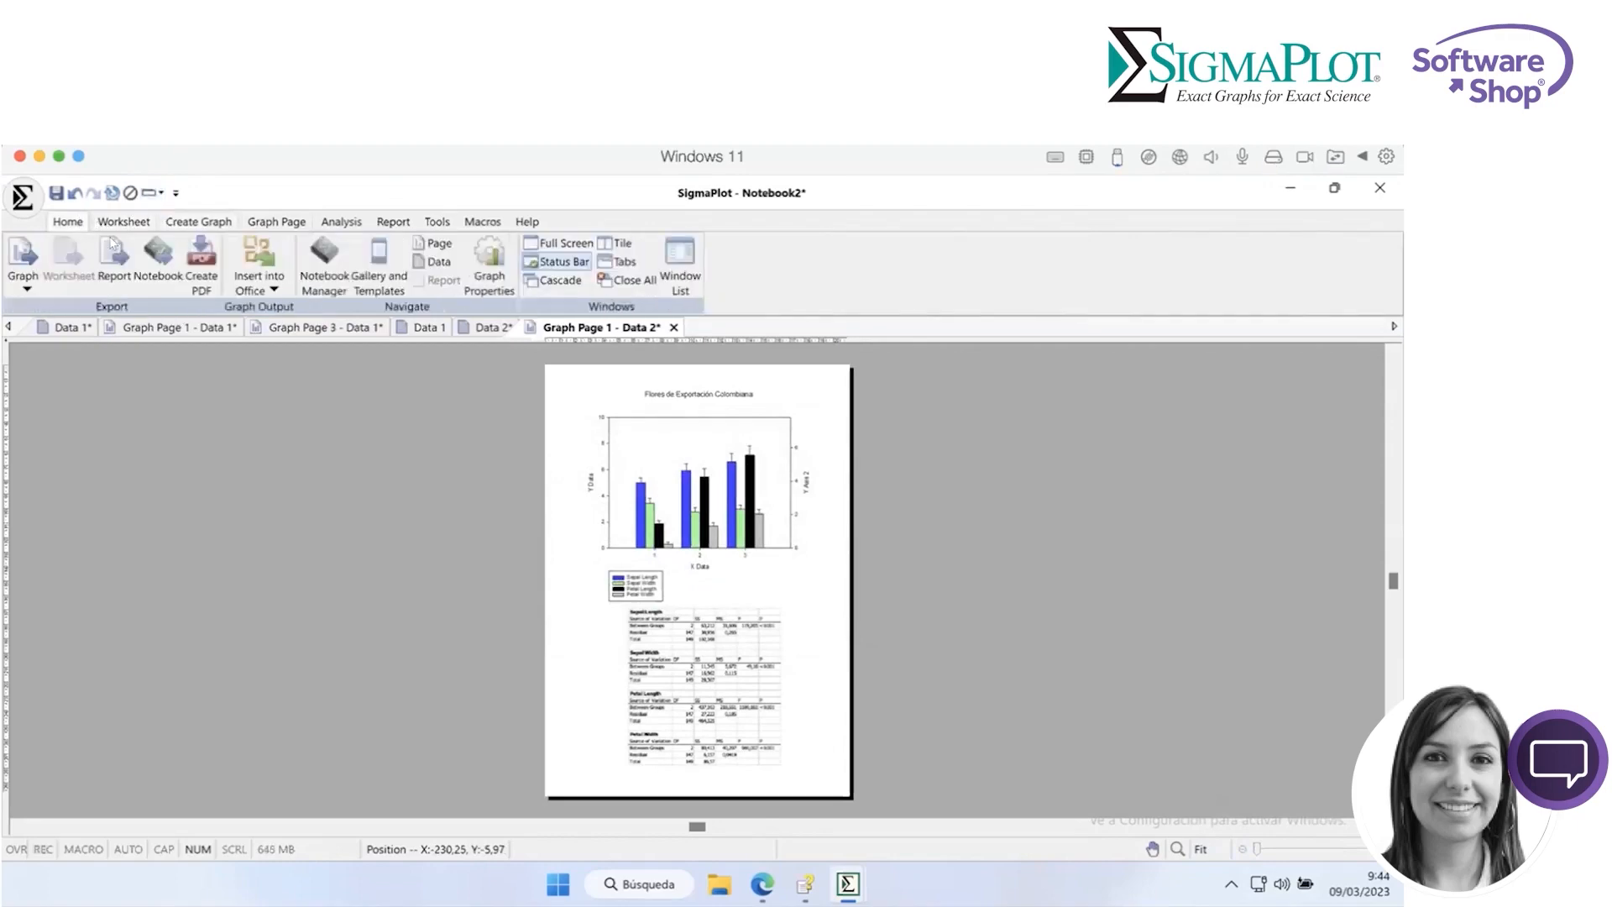
{"action": "left_click", "coordinate": [196, 277]}
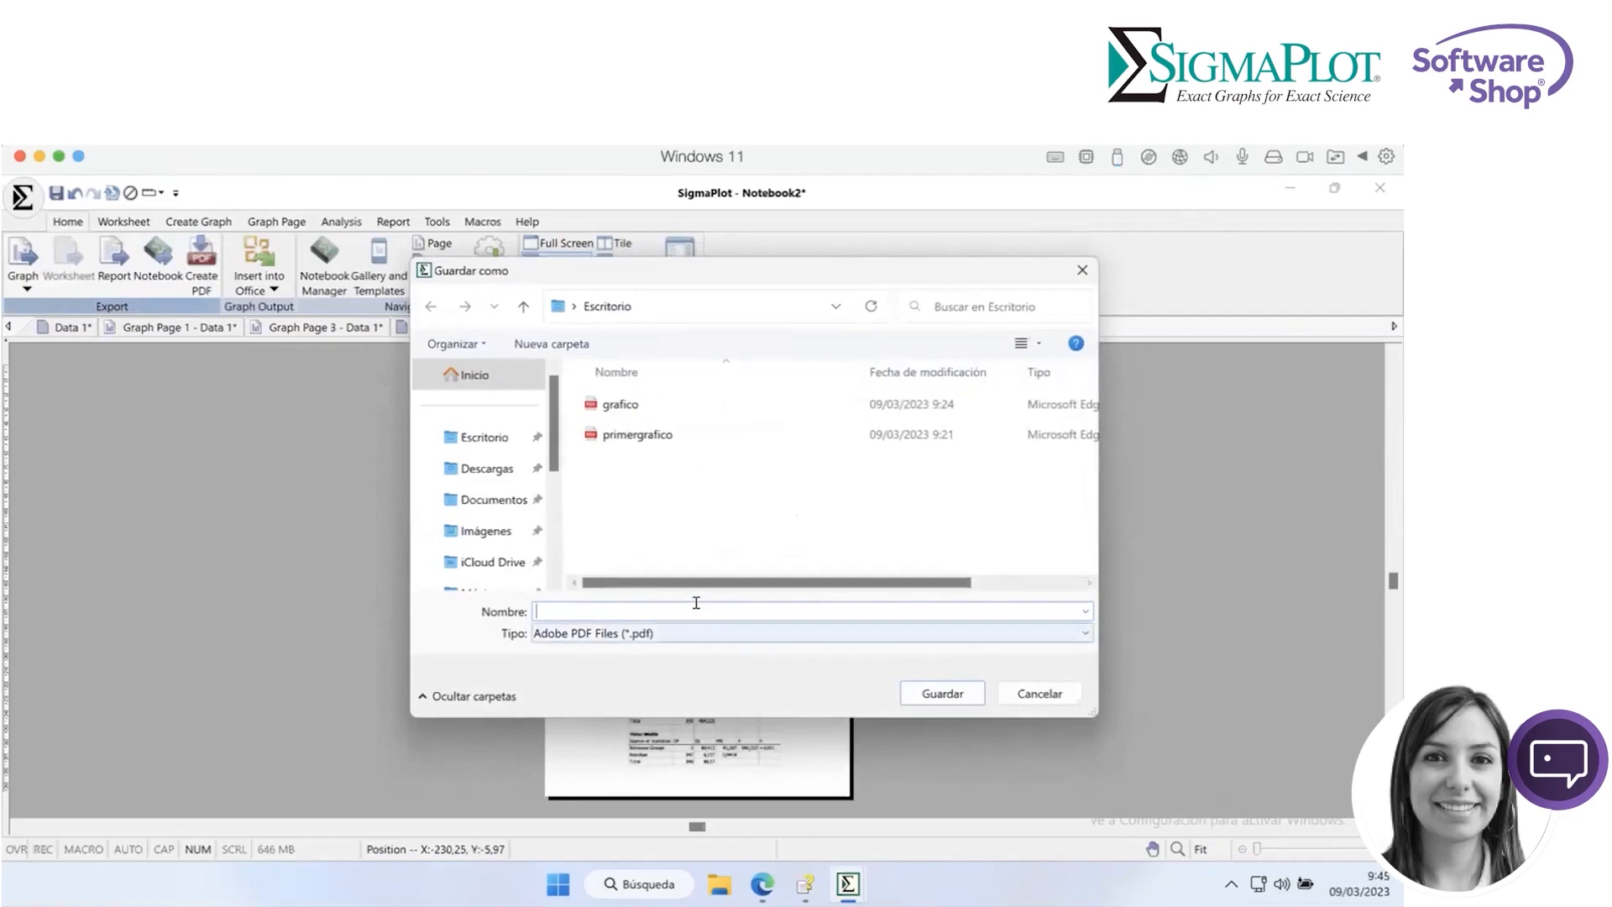
{"action": "type", "text": "flor_co"}
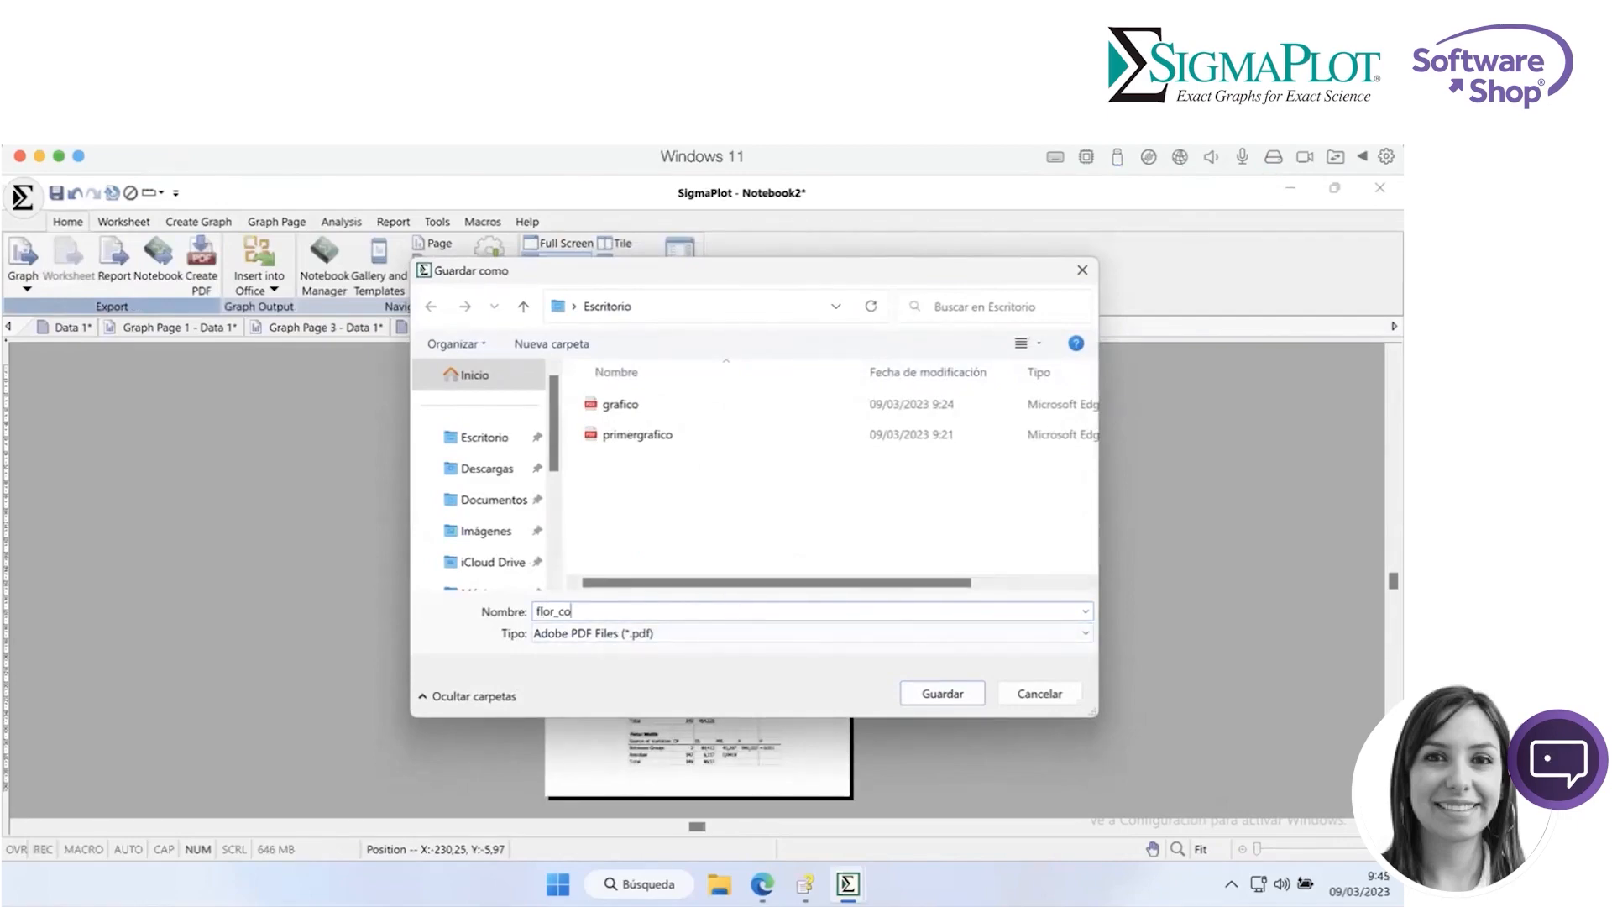
{"action": "type", "text": "lombiana"}
{"action": "left_click", "coordinate": [939, 693]}
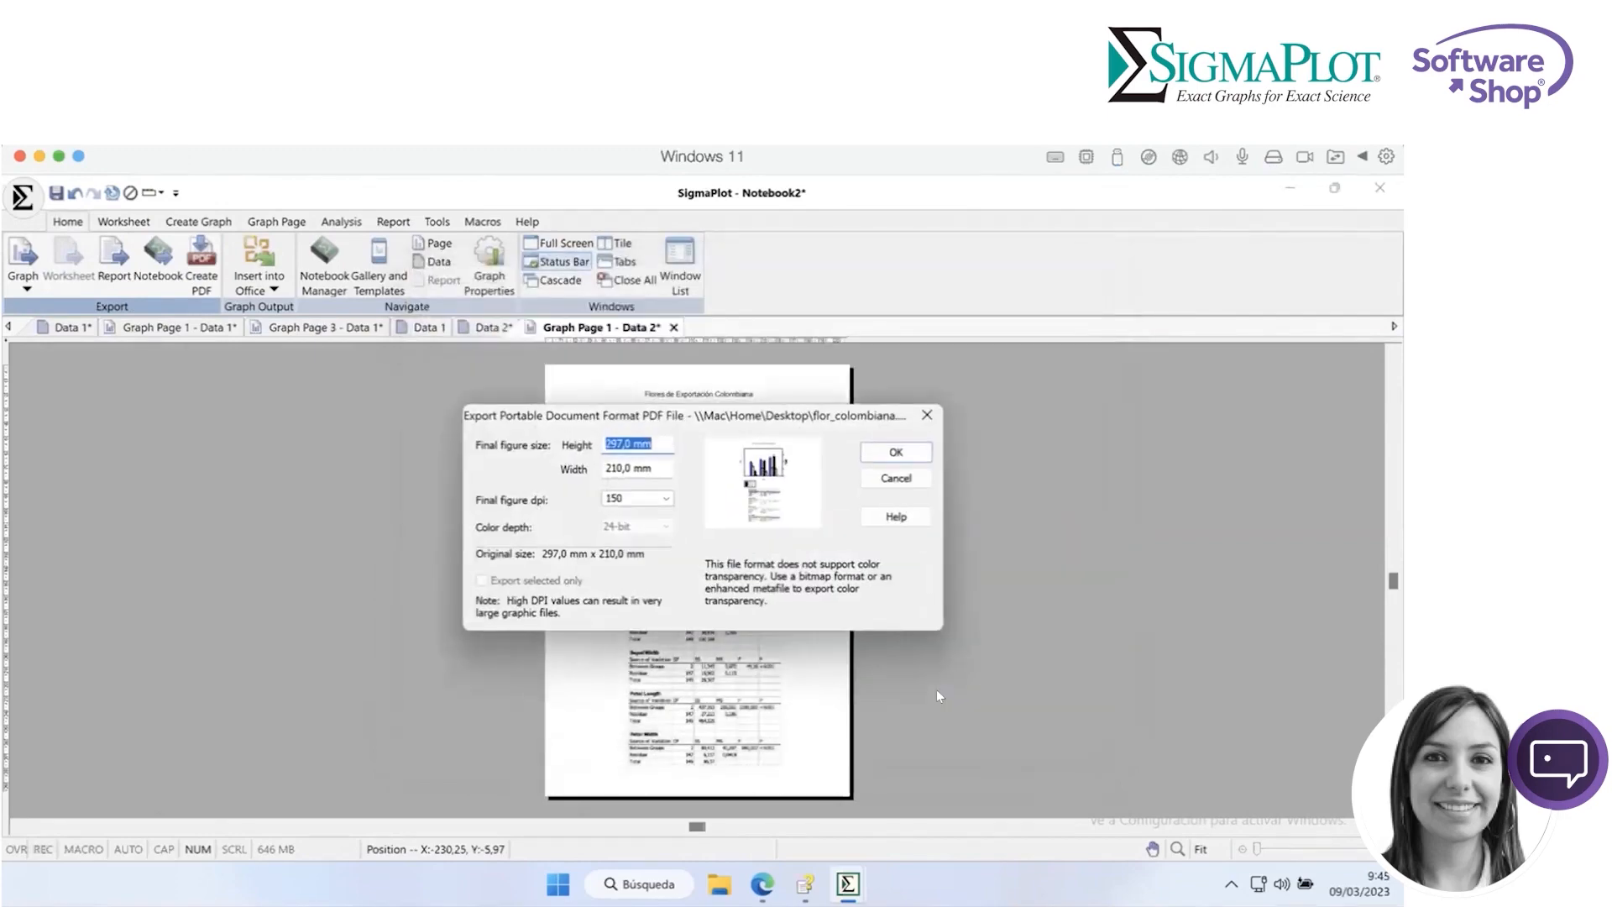
{"action": "left_click", "coordinate": [893, 451]}
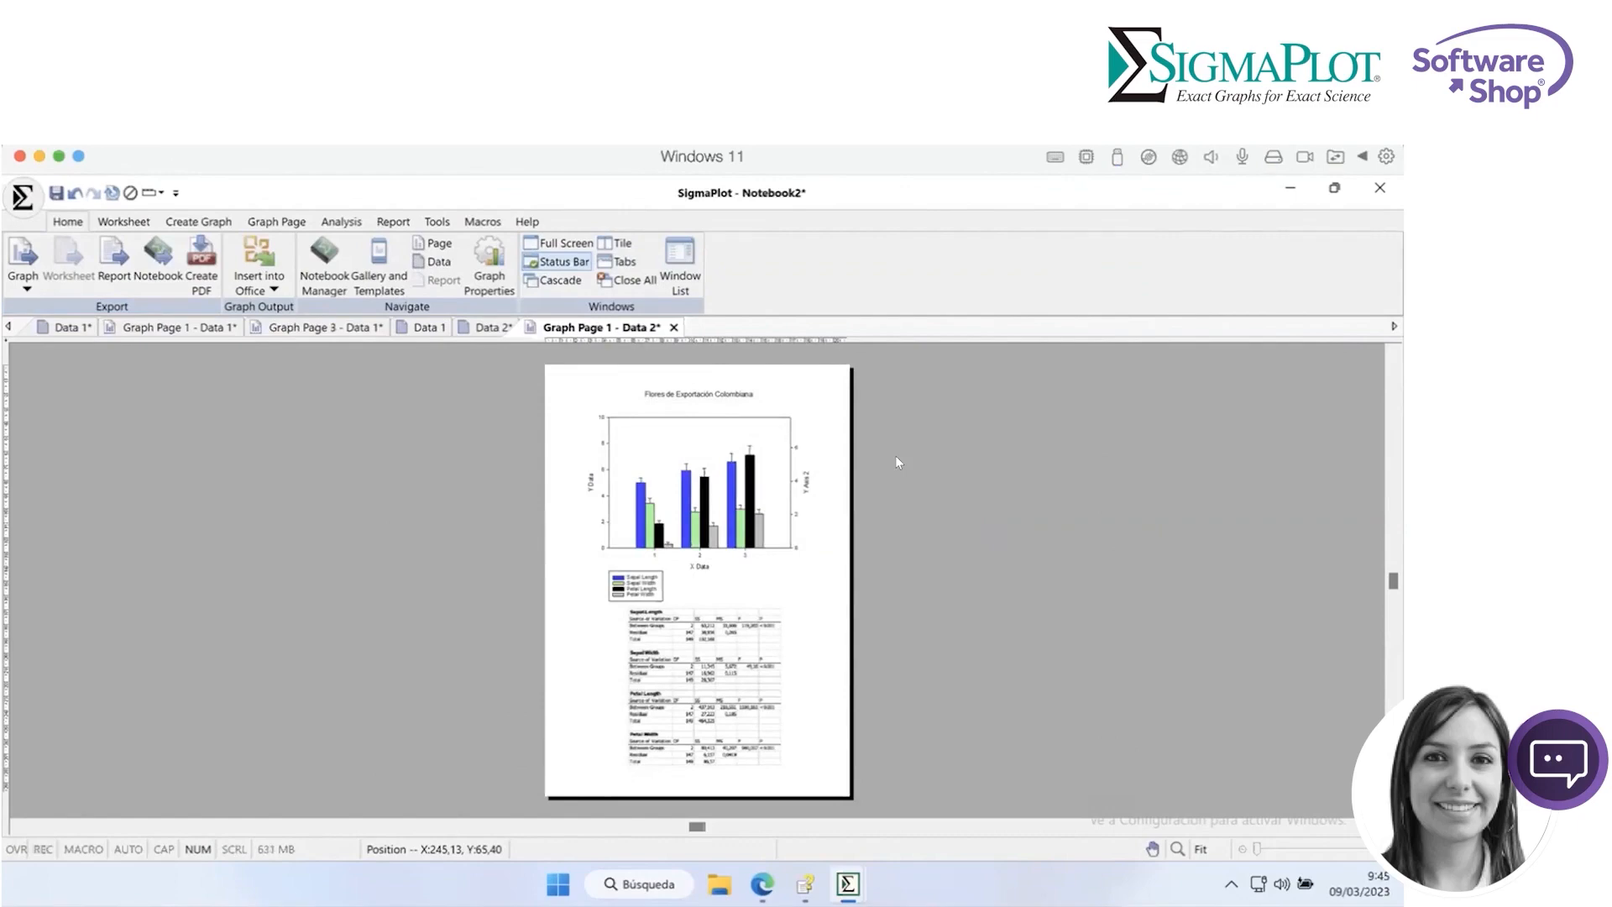
- Open flor_colombiana.pdf from the desktop and review its bar chart, legend and variance tables
{"action": "left_click", "coordinate": [1290, 189]}
{"action": "double_click", "coordinate": [122, 715]}
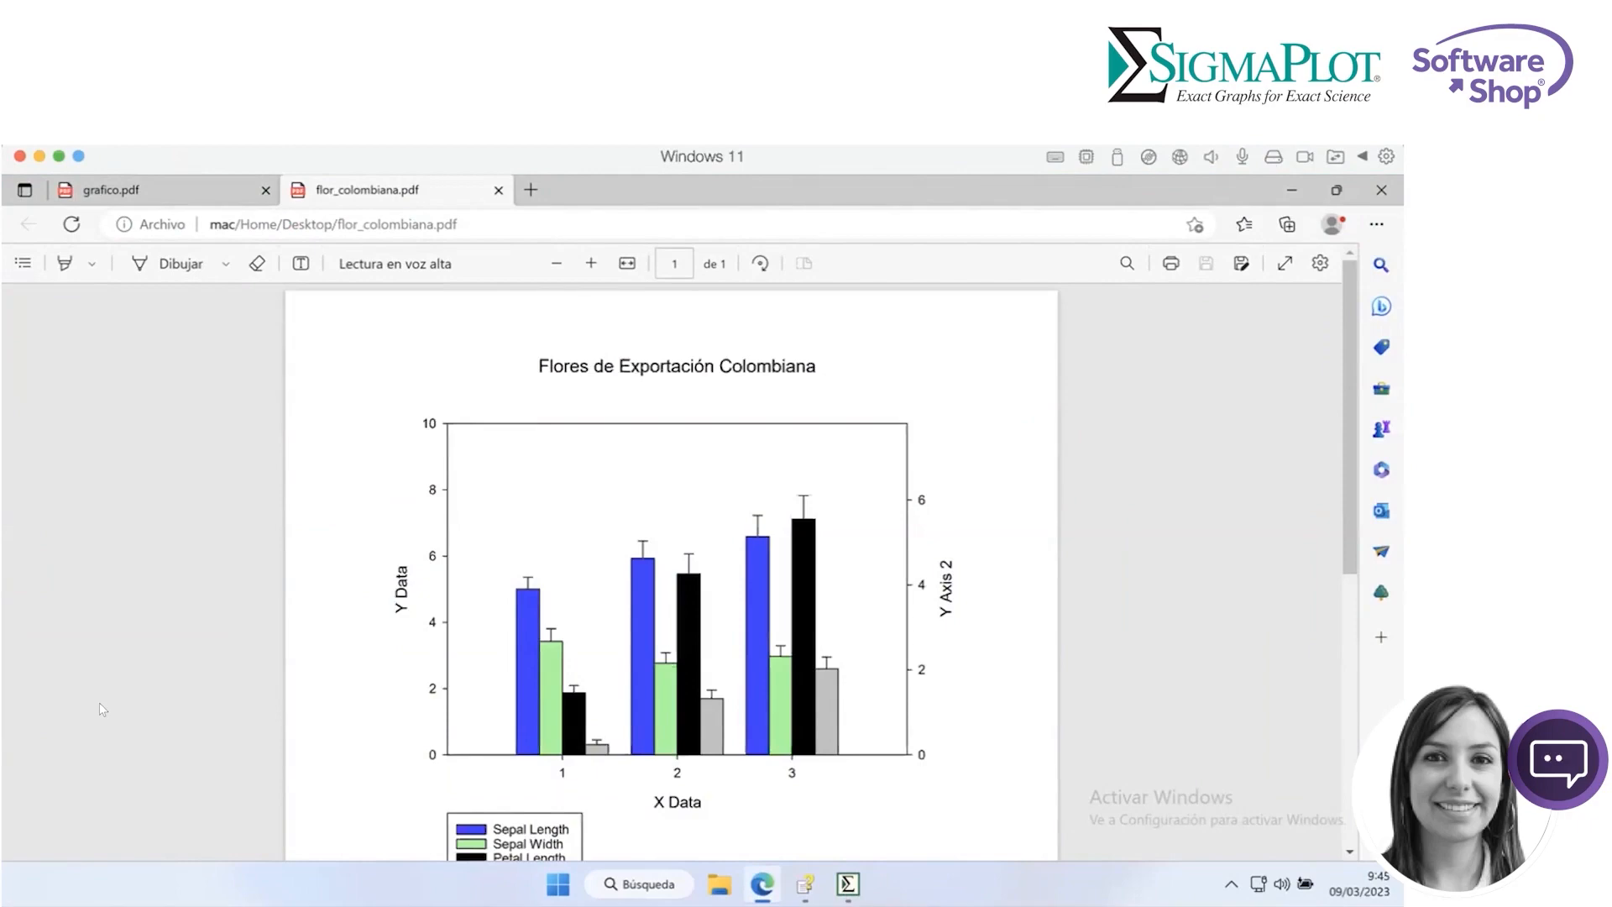
{"action": "scroll", "coordinate": [103, 709], "scroll_direction": "down", "scroll_amount": 10}
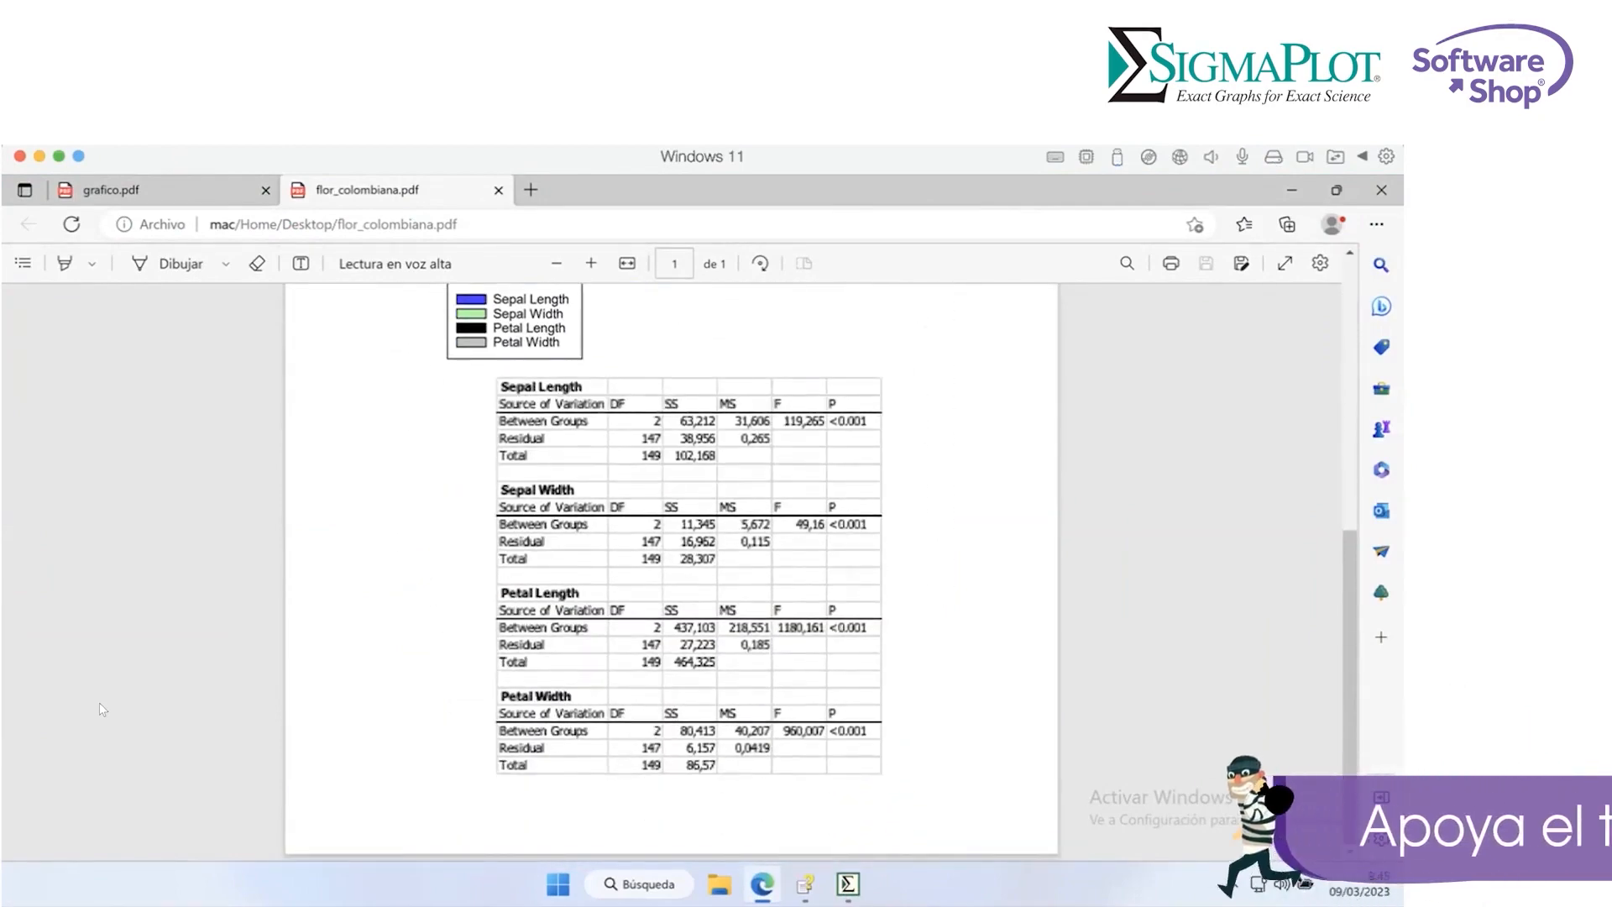
{"action": "scroll", "coordinate": [102, 709], "scroll_direction": "up", "scroll_amount": 5}
{"action": "scroll", "coordinate": [102, 710], "scroll_direction": "up", "scroll_amount": 2}
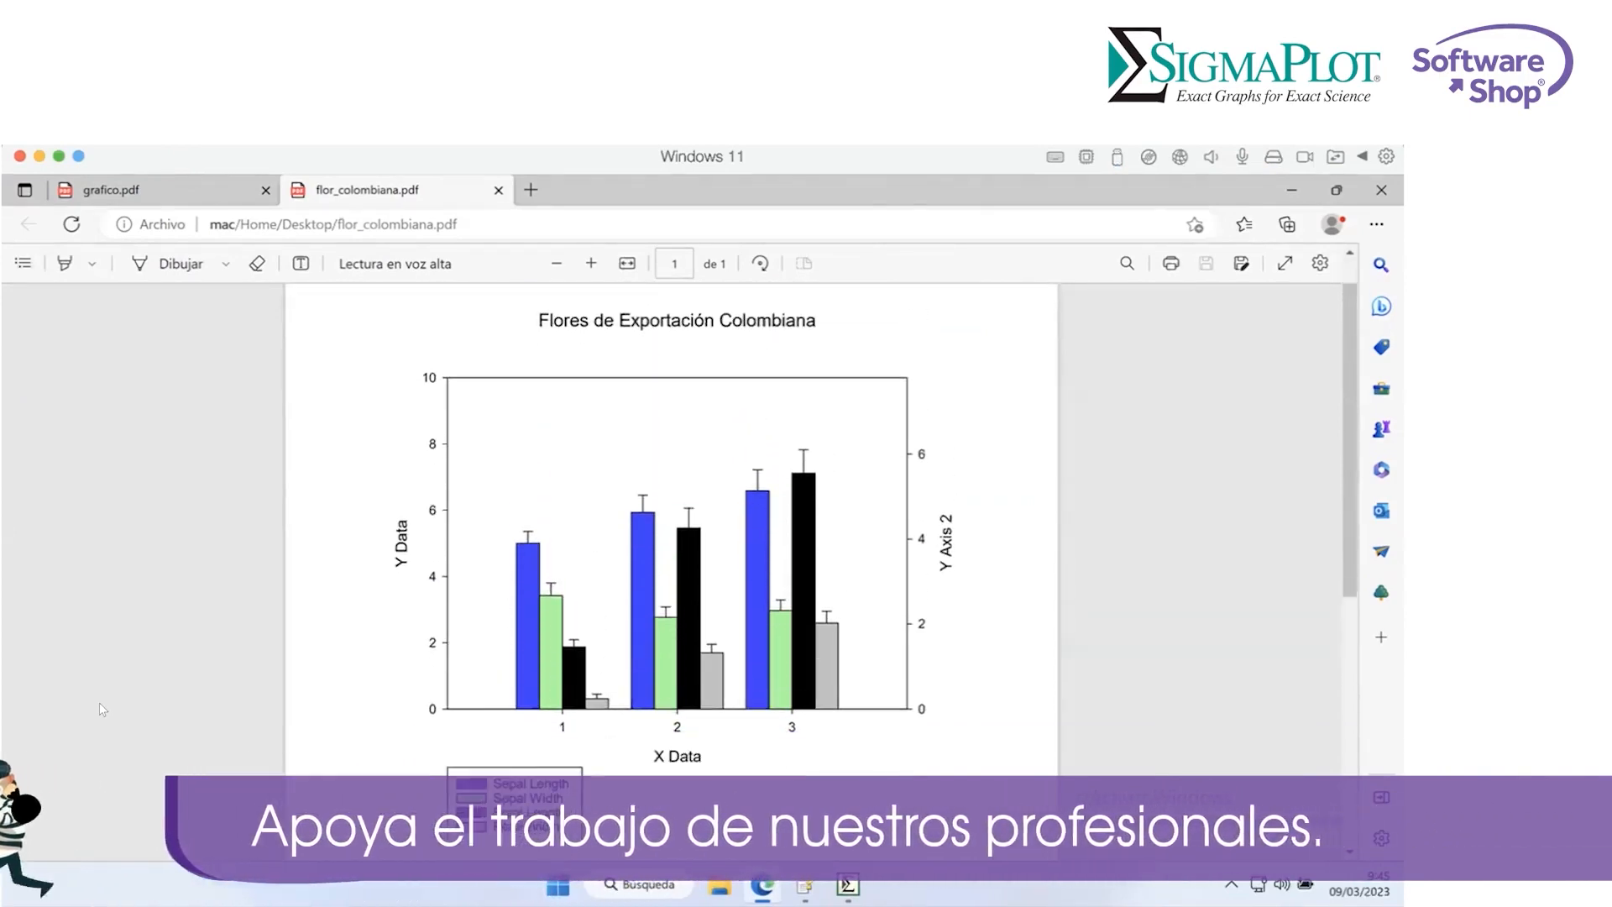
{"action": "scroll", "coordinate": [103, 710], "scroll_direction": "down", "scroll_amount": 6}
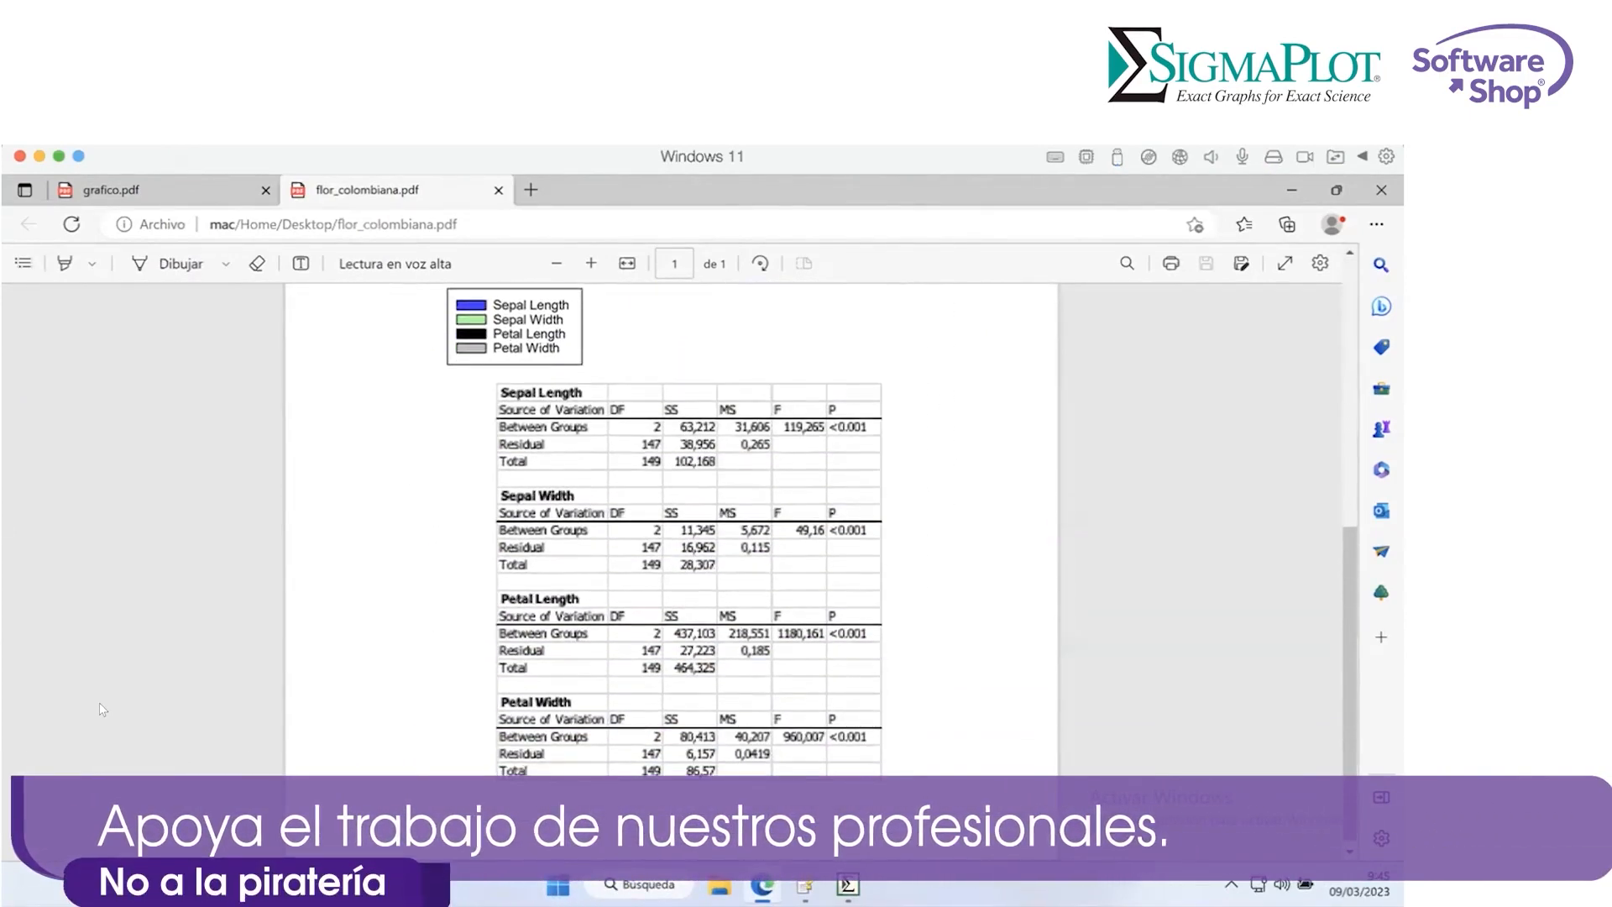
{"action": "scroll", "coordinate": [102, 709], "scroll_direction": "up", "scroll_amount": 5}
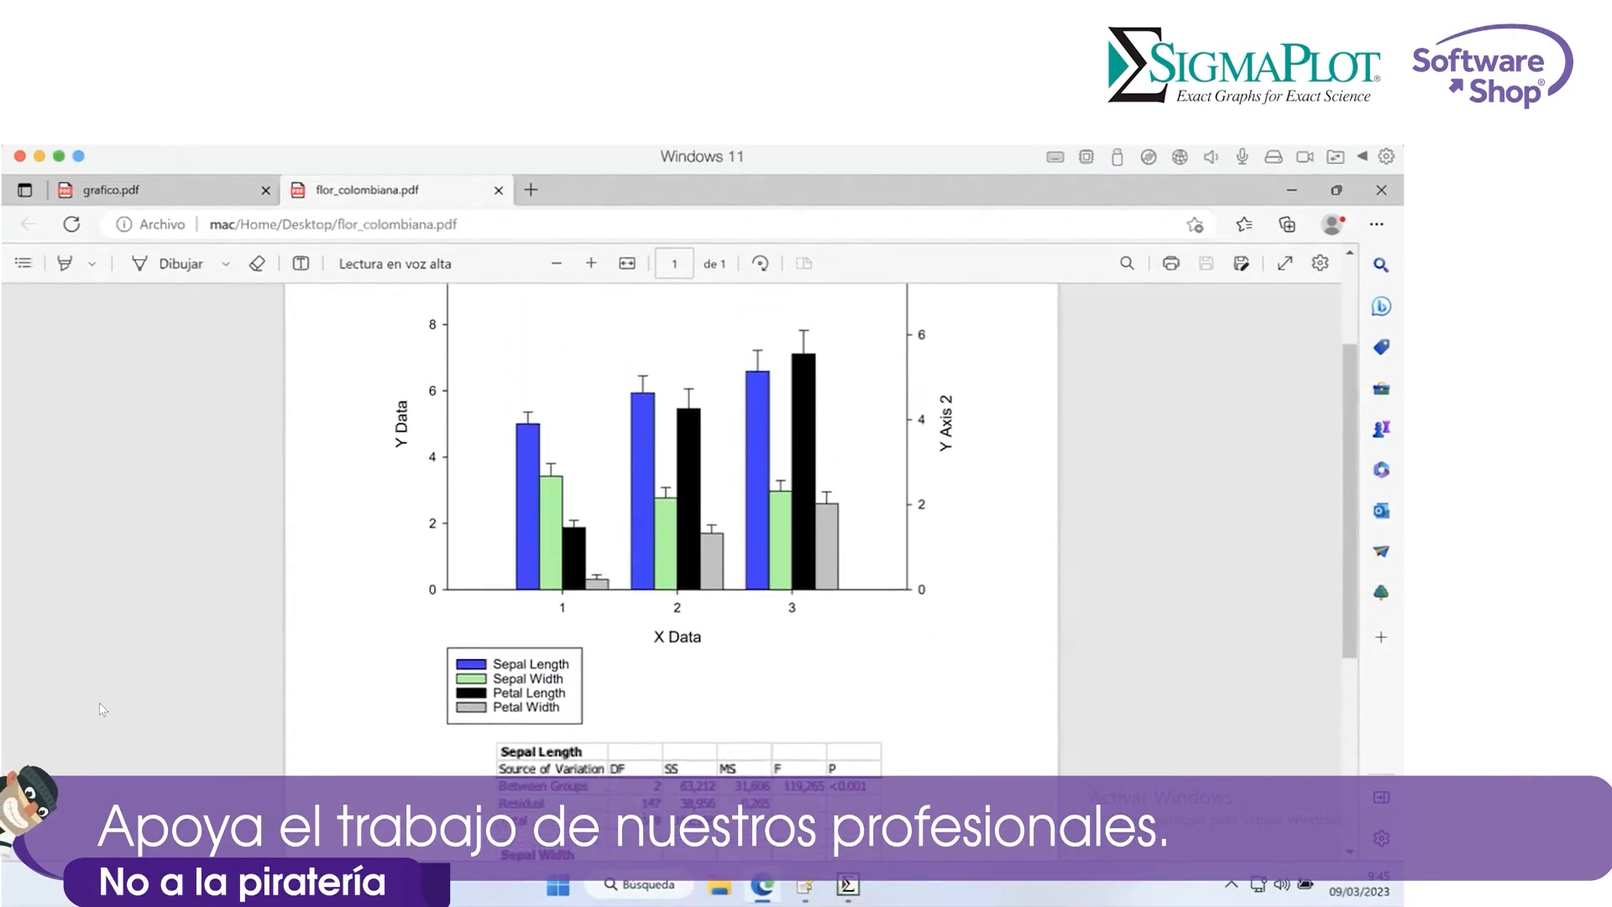
{"action": "scroll", "coordinate": [102, 709], "scroll_direction": "up", "scroll_amount": 3}
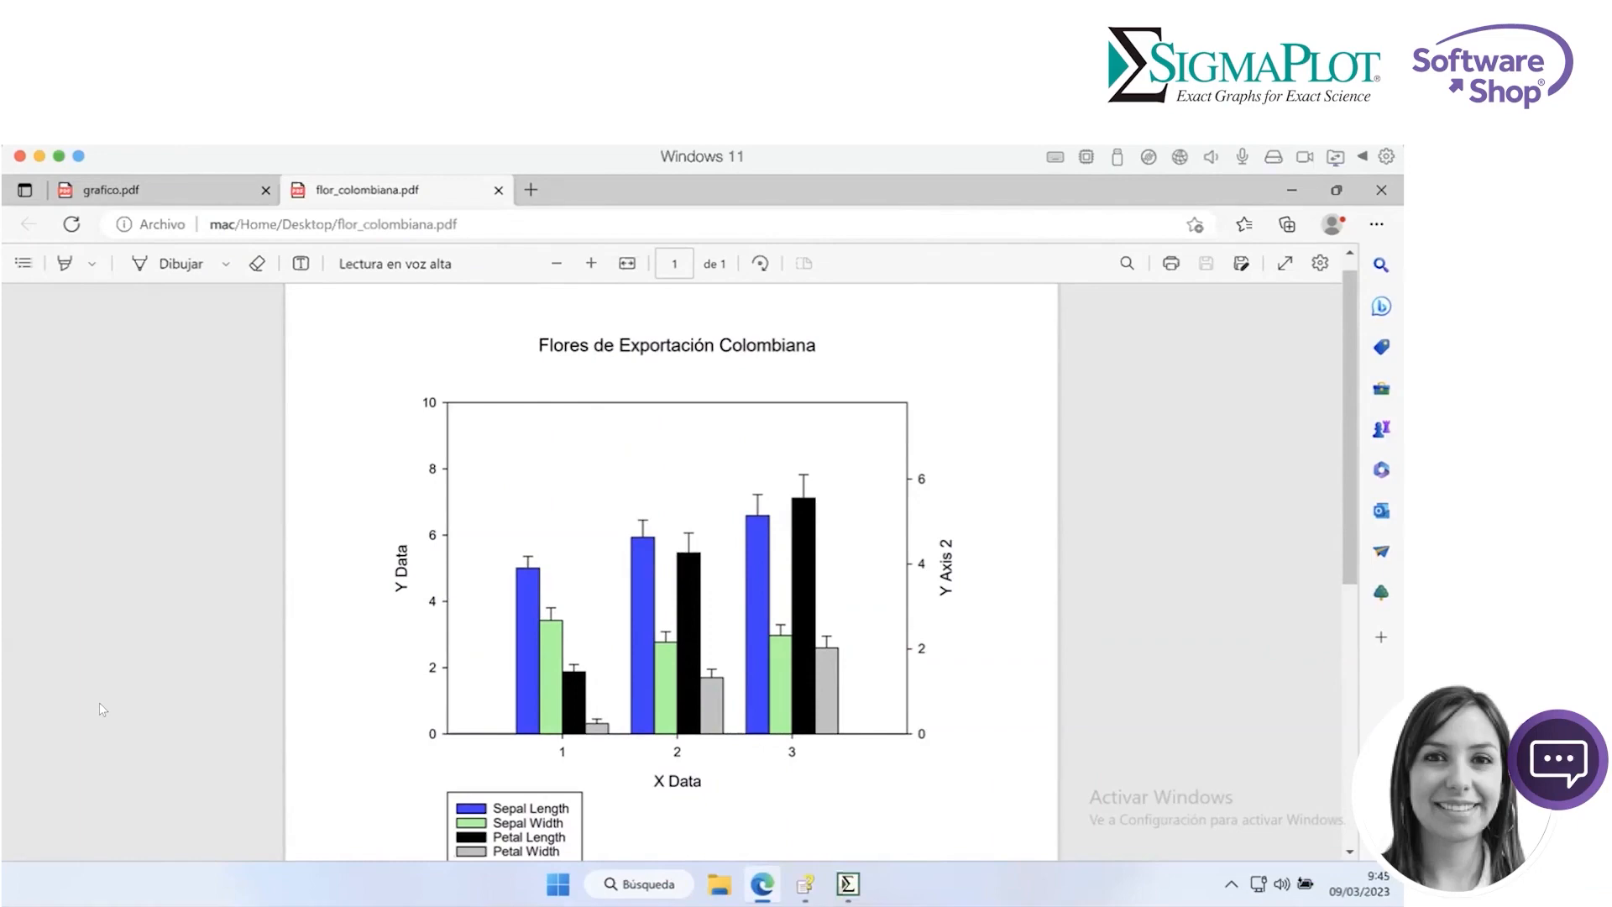
- Examine the whole exported PDF page, comparing the bar chart and legend with the four variance tables beneath
{"action": "scroll", "coordinate": [102, 709], "scroll_direction": "down", "scroll_amount": 5}
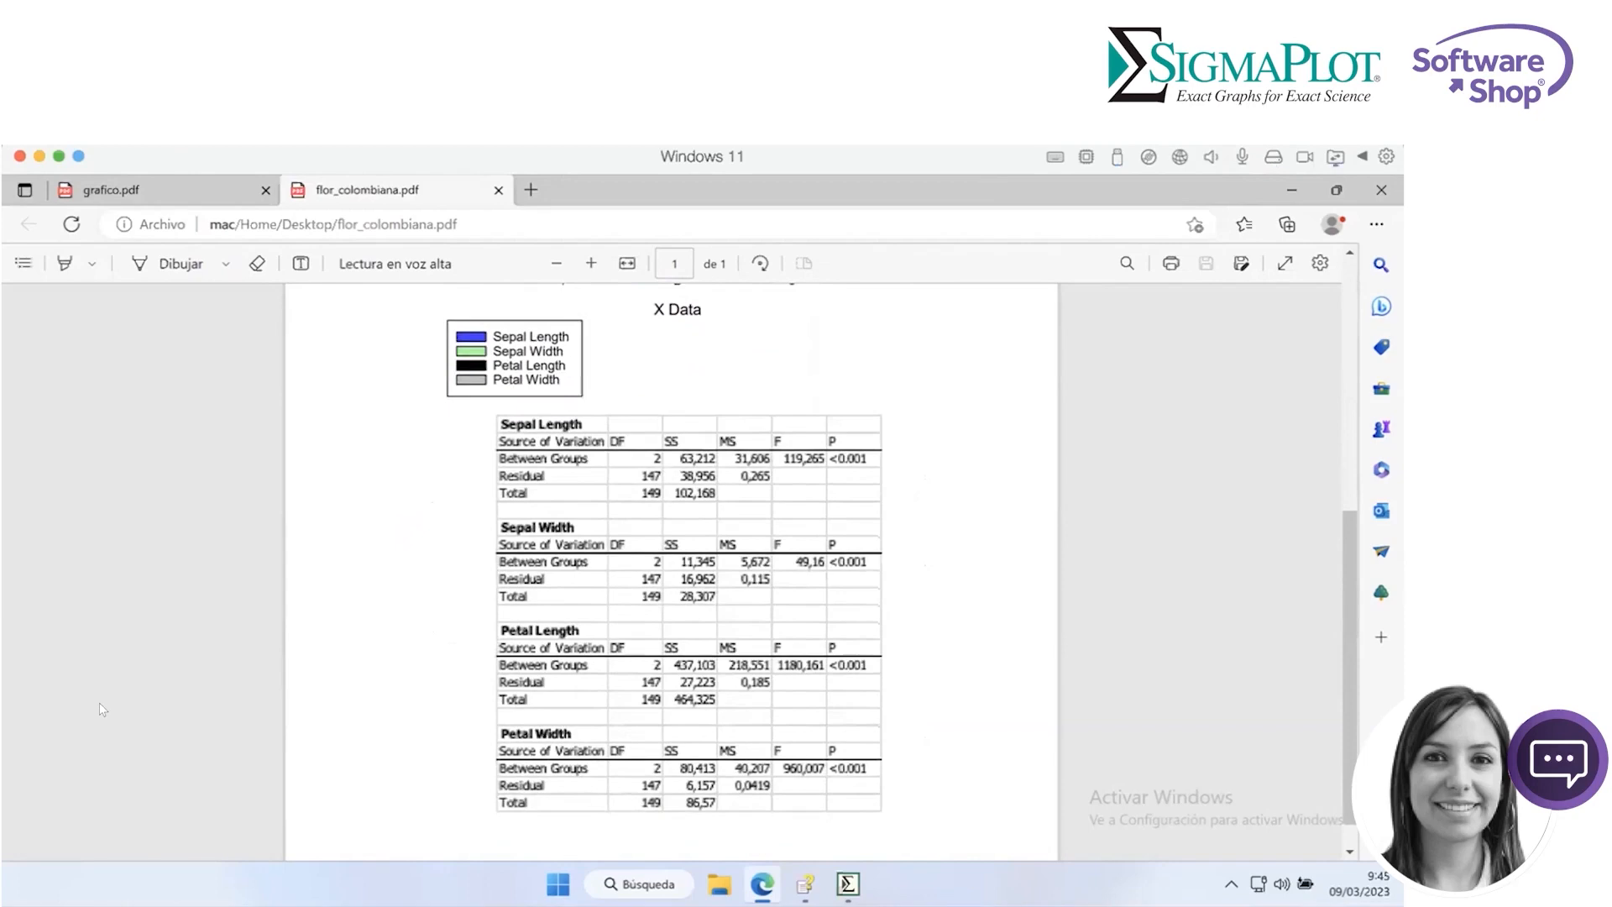
{"action": "scroll", "coordinate": [102, 709], "scroll_direction": "up", "scroll_amount": 6}
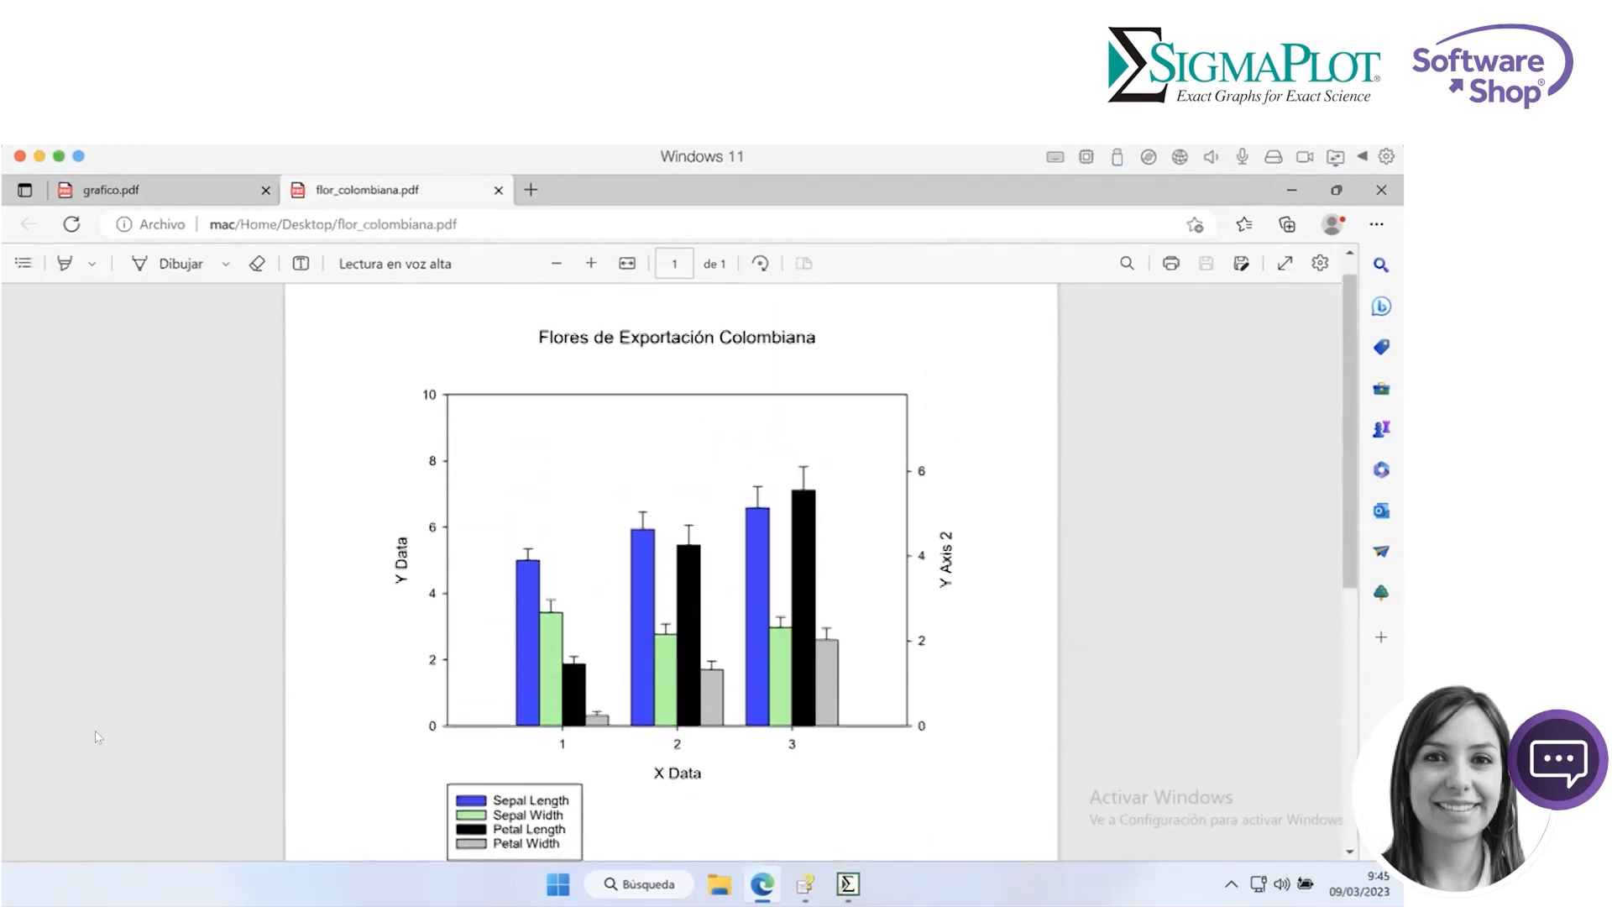
{"action": "scroll", "coordinate": [93, 747], "scroll_direction": "down", "scroll_amount": 3}
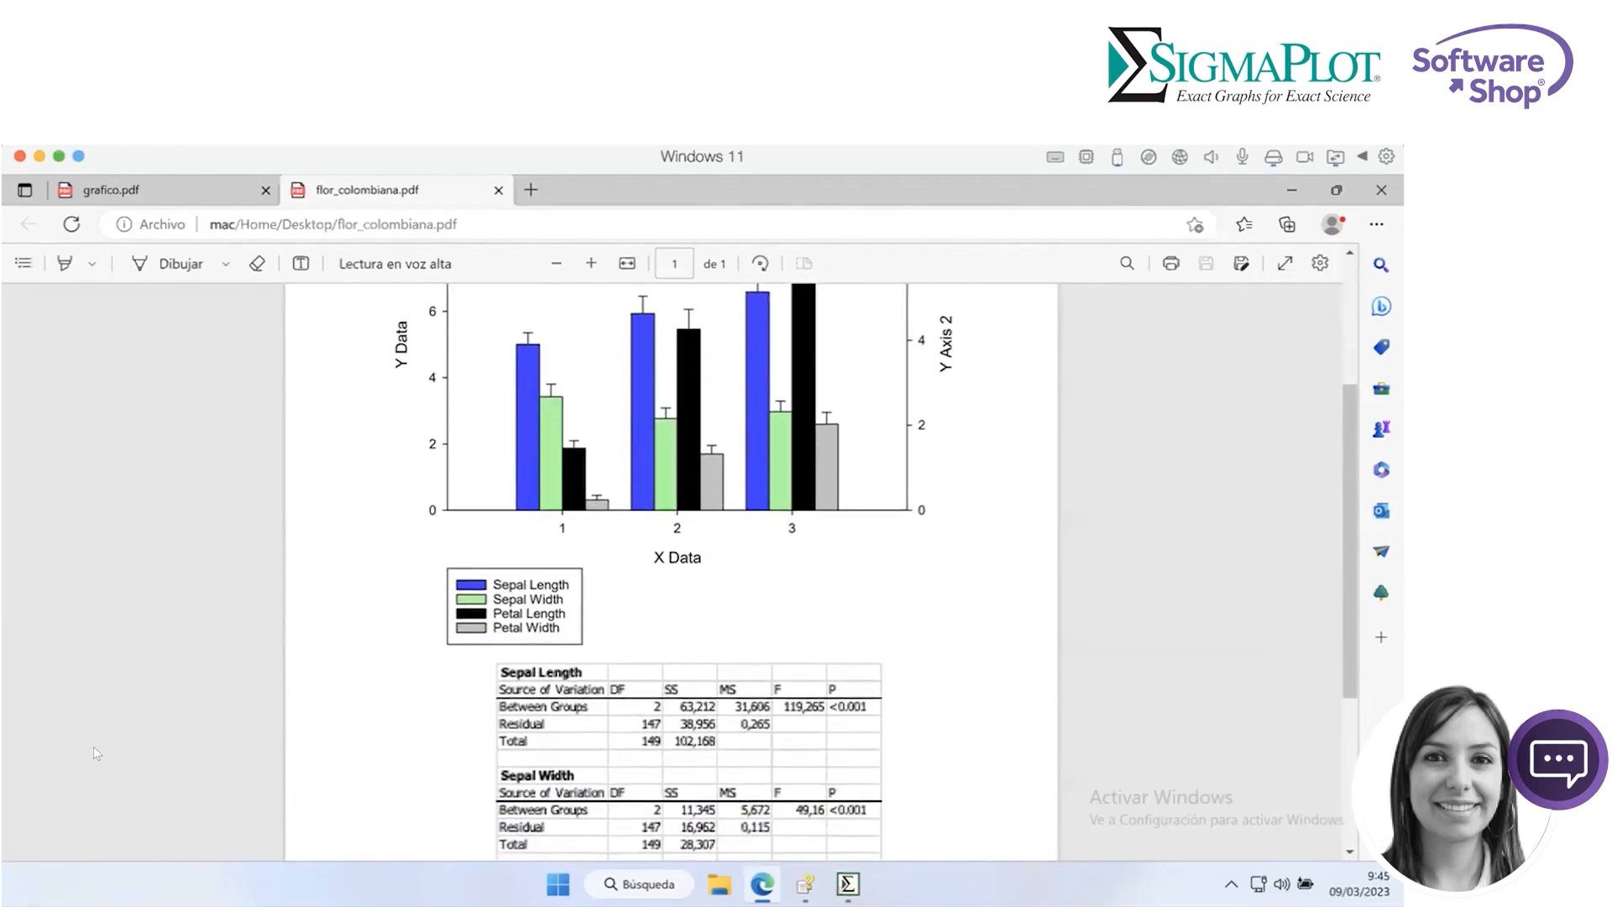
{"action": "scroll", "coordinate": [93, 747], "scroll_direction": "down", "scroll_amount": 4}
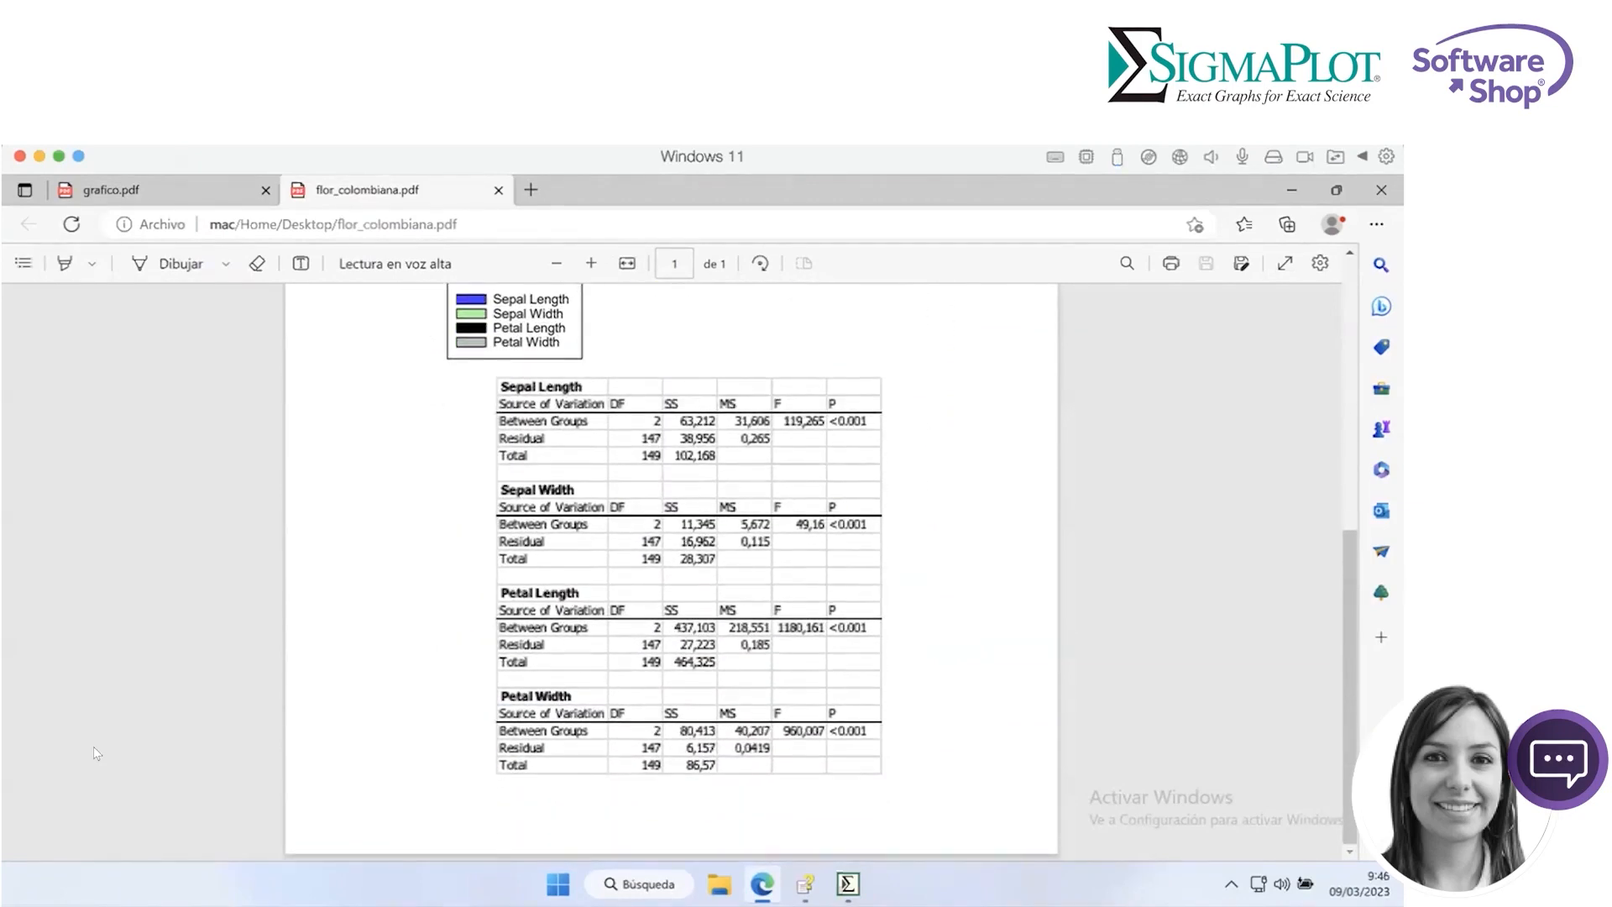
{"action": "scroll", "coordinate": [93, 747], "scroll_direction": "up", "scroll_amount": 2}
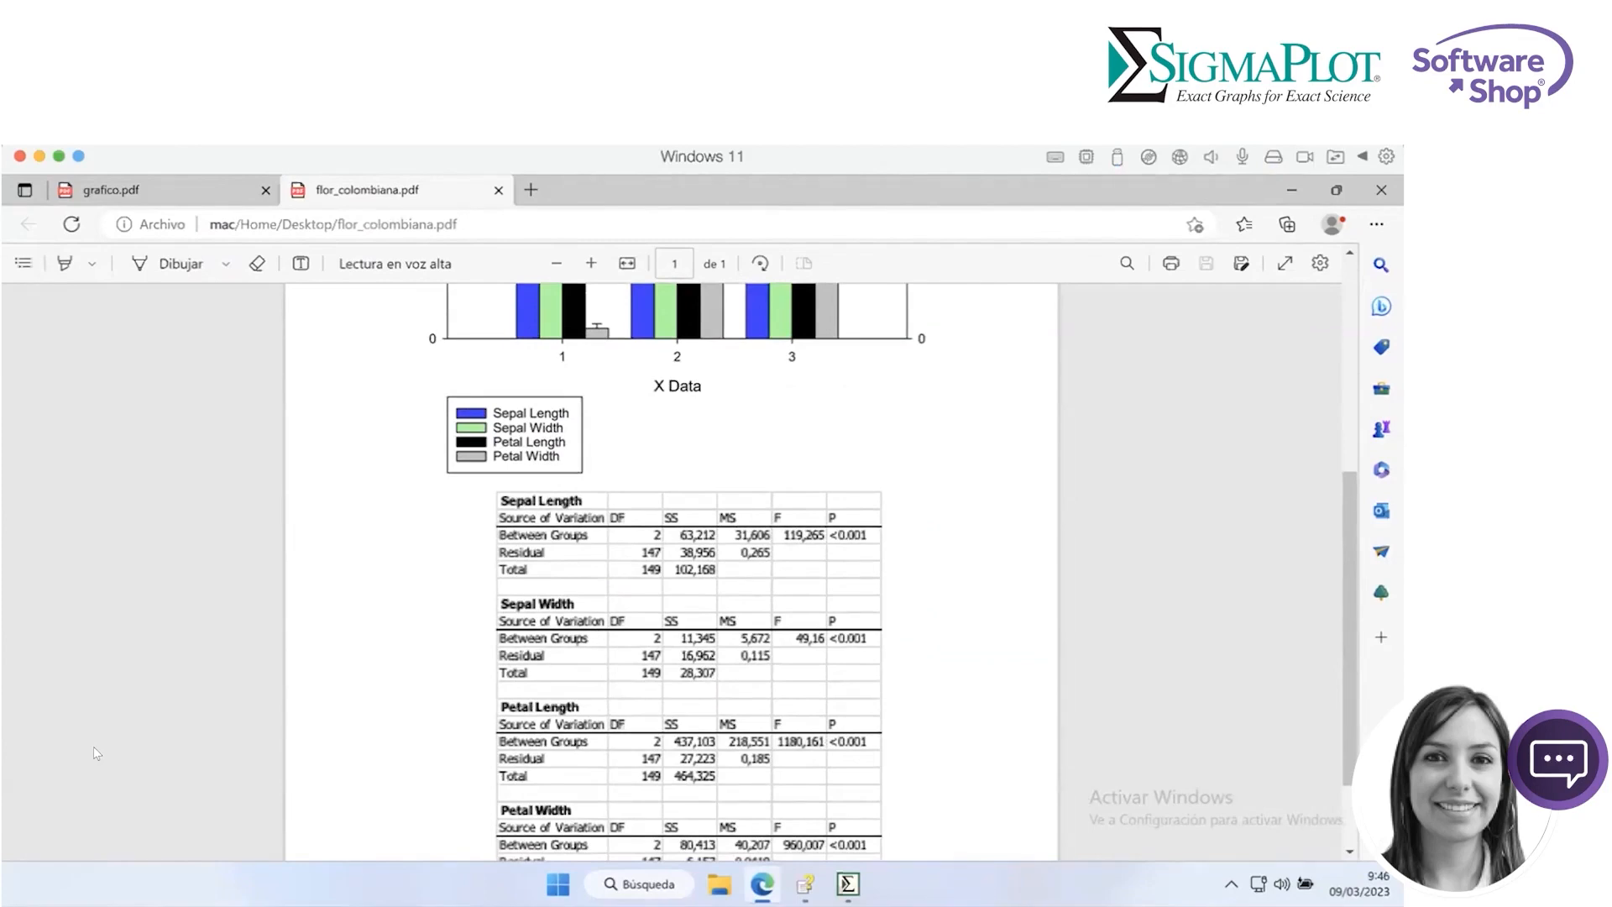
{"action": "scroll", "coordinate": [94, 752], "scroll_direction": "up", "scroll_amount": 6}
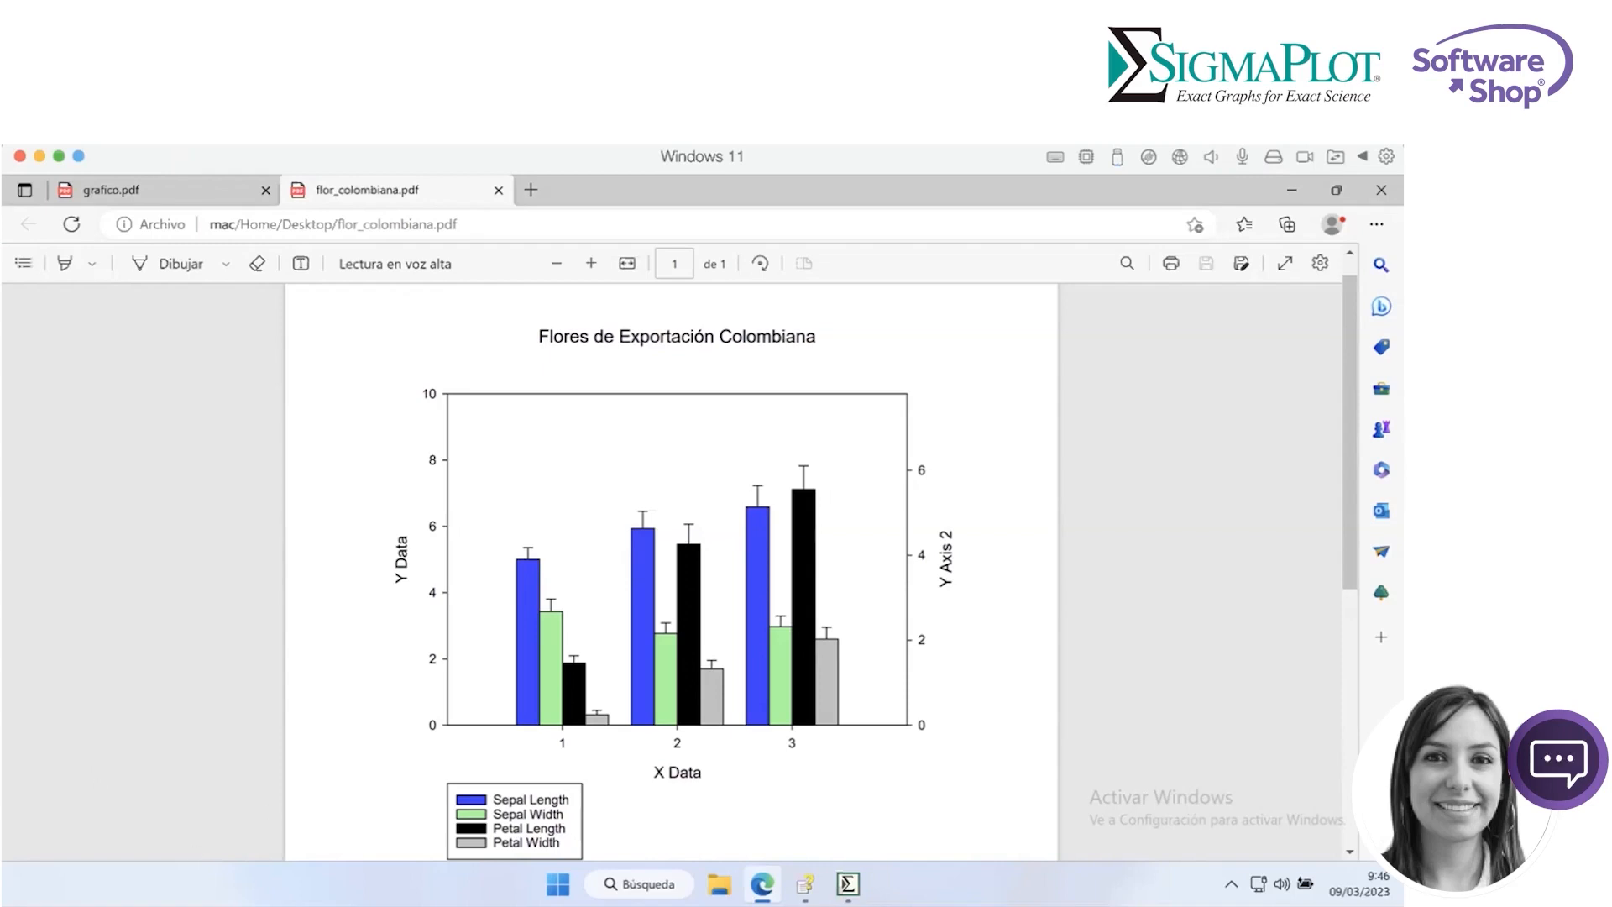
- Return to SigmaPlot and add a new empty worksheet to the current notebook
{"action": "mouse_move", "coordinate": [848, 883]}
{"action": "left_click", "coordinate": [812, 815]}
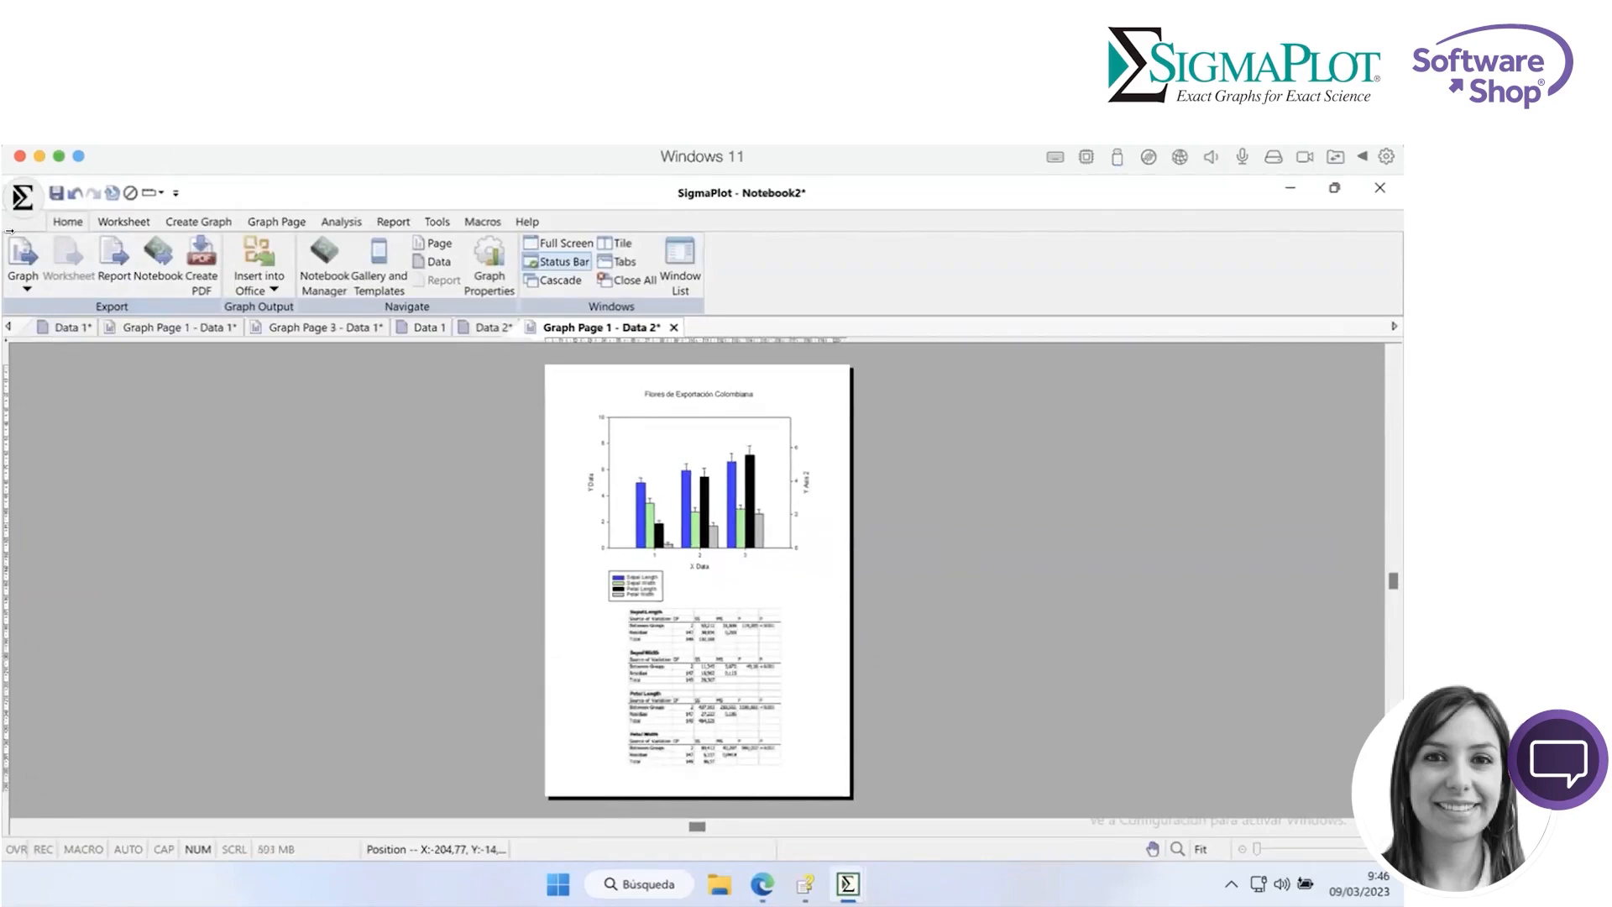
{"action": "left_click", "coordinate": [22, 196]}
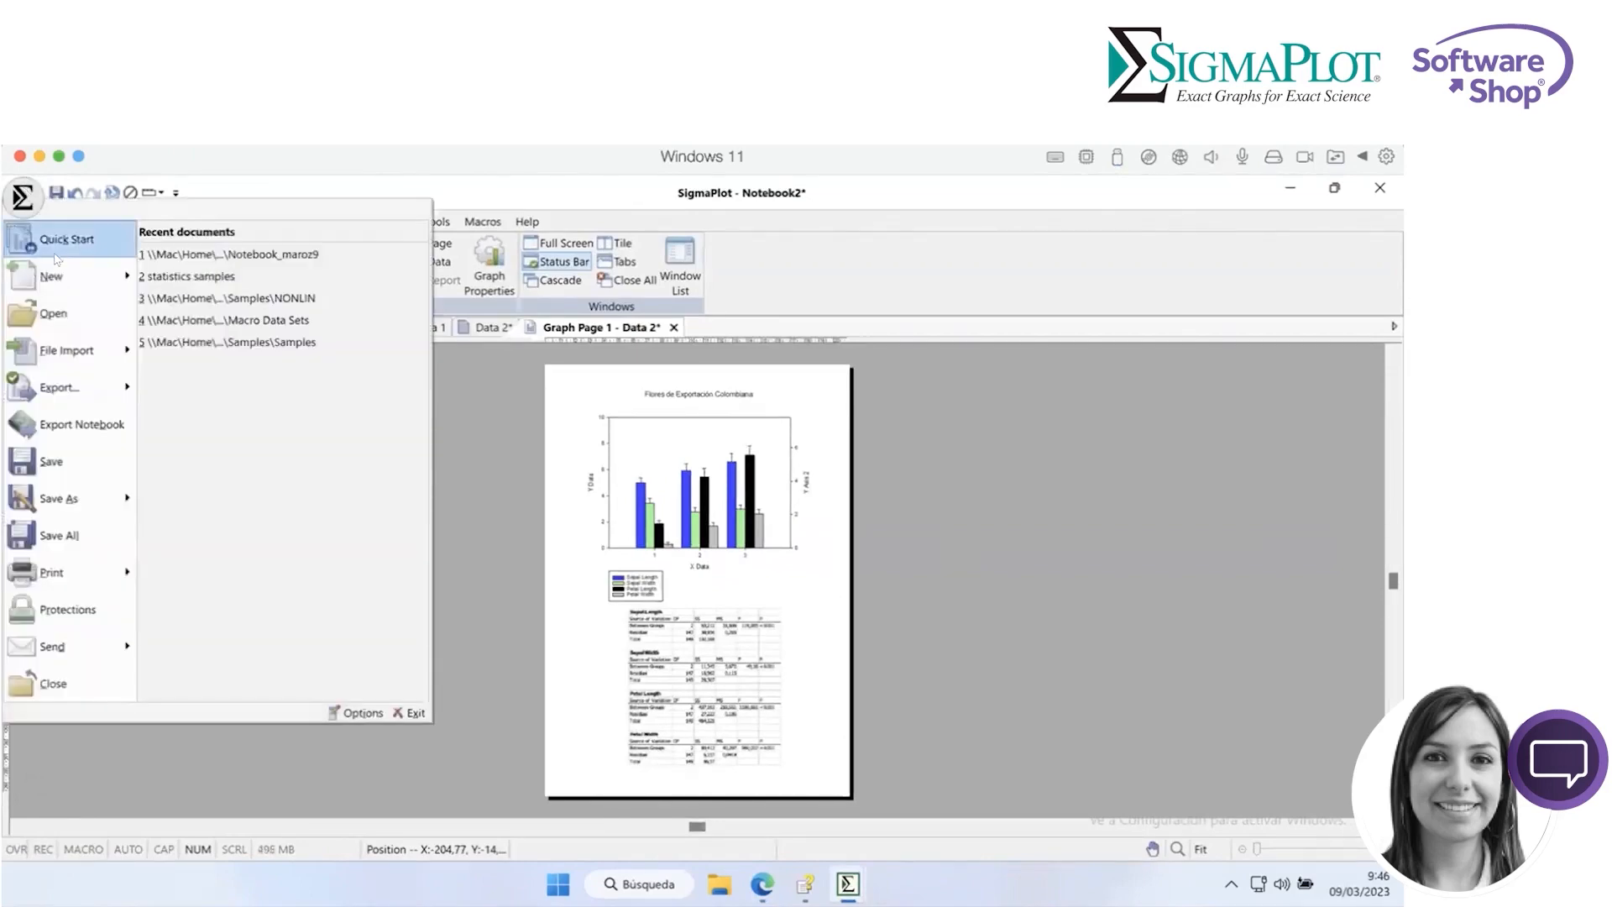
{"action": "left_click", "coordinate": [82, 269]}
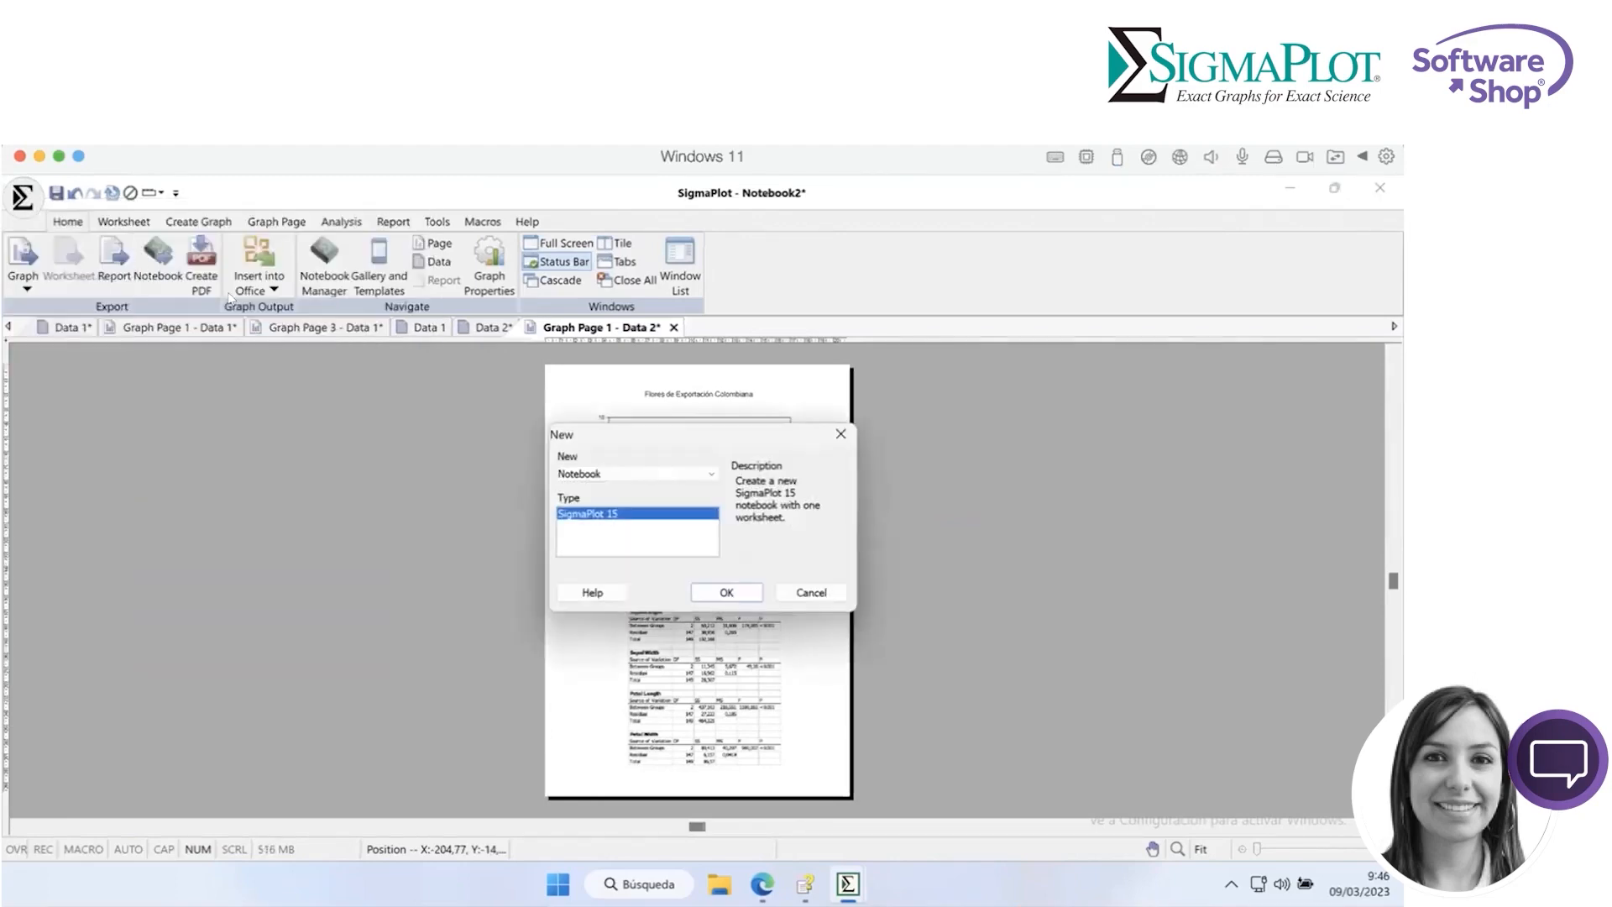
{"action": "left_click", "coordinate": [710, 474]}
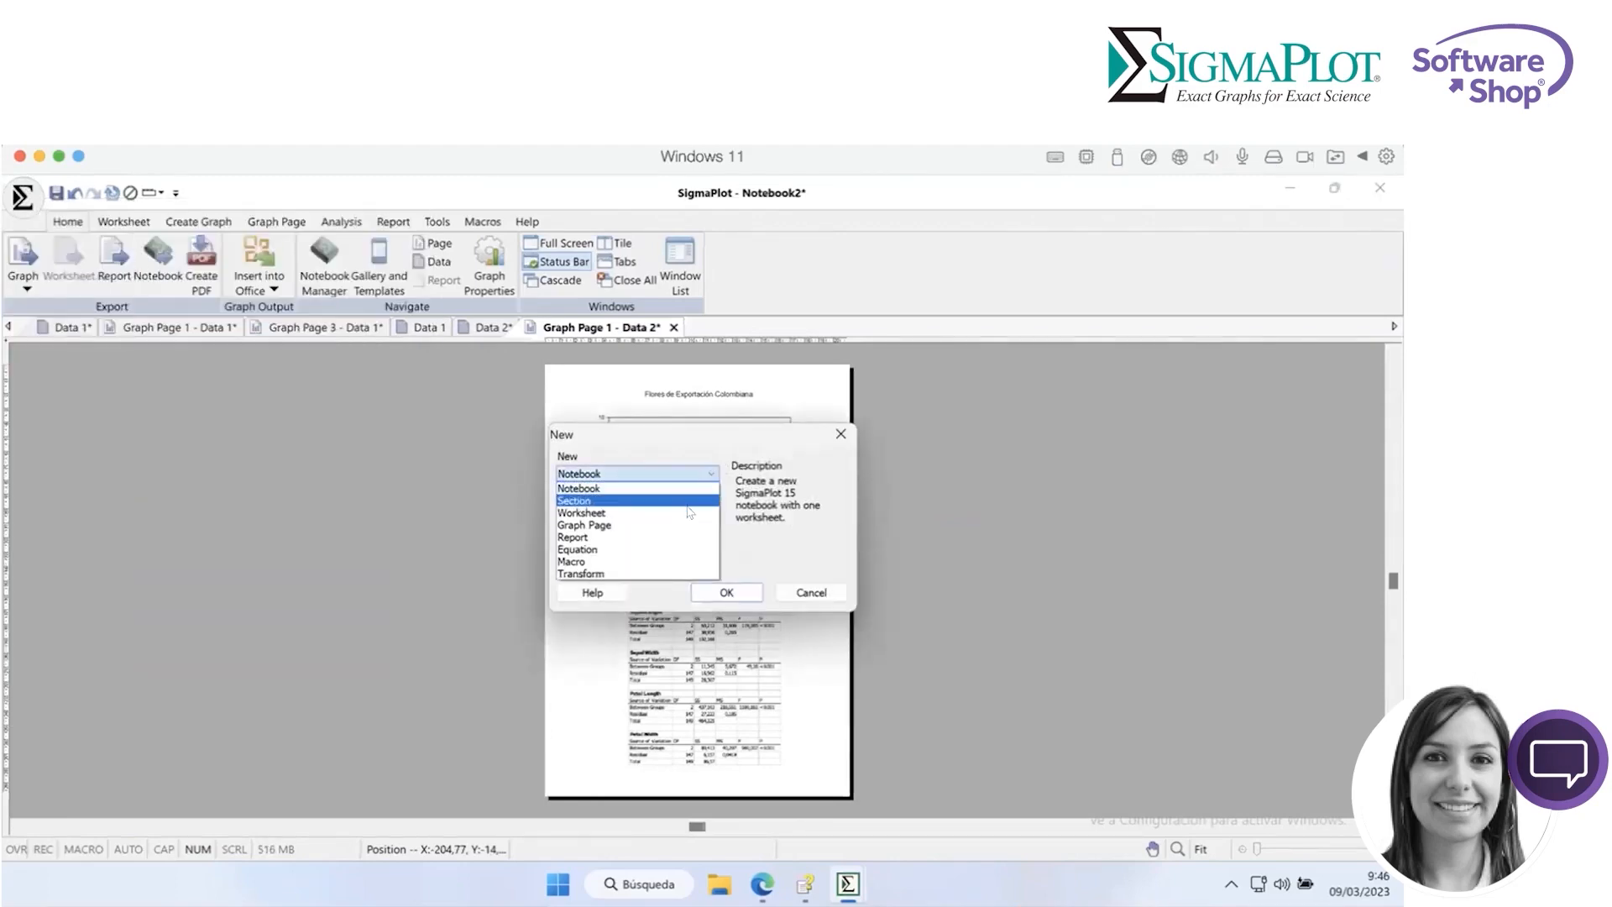
{"action": "left_click", "coordinate": [682, 512]}
{"action": "left_click", "coordinate": [738, 593]}
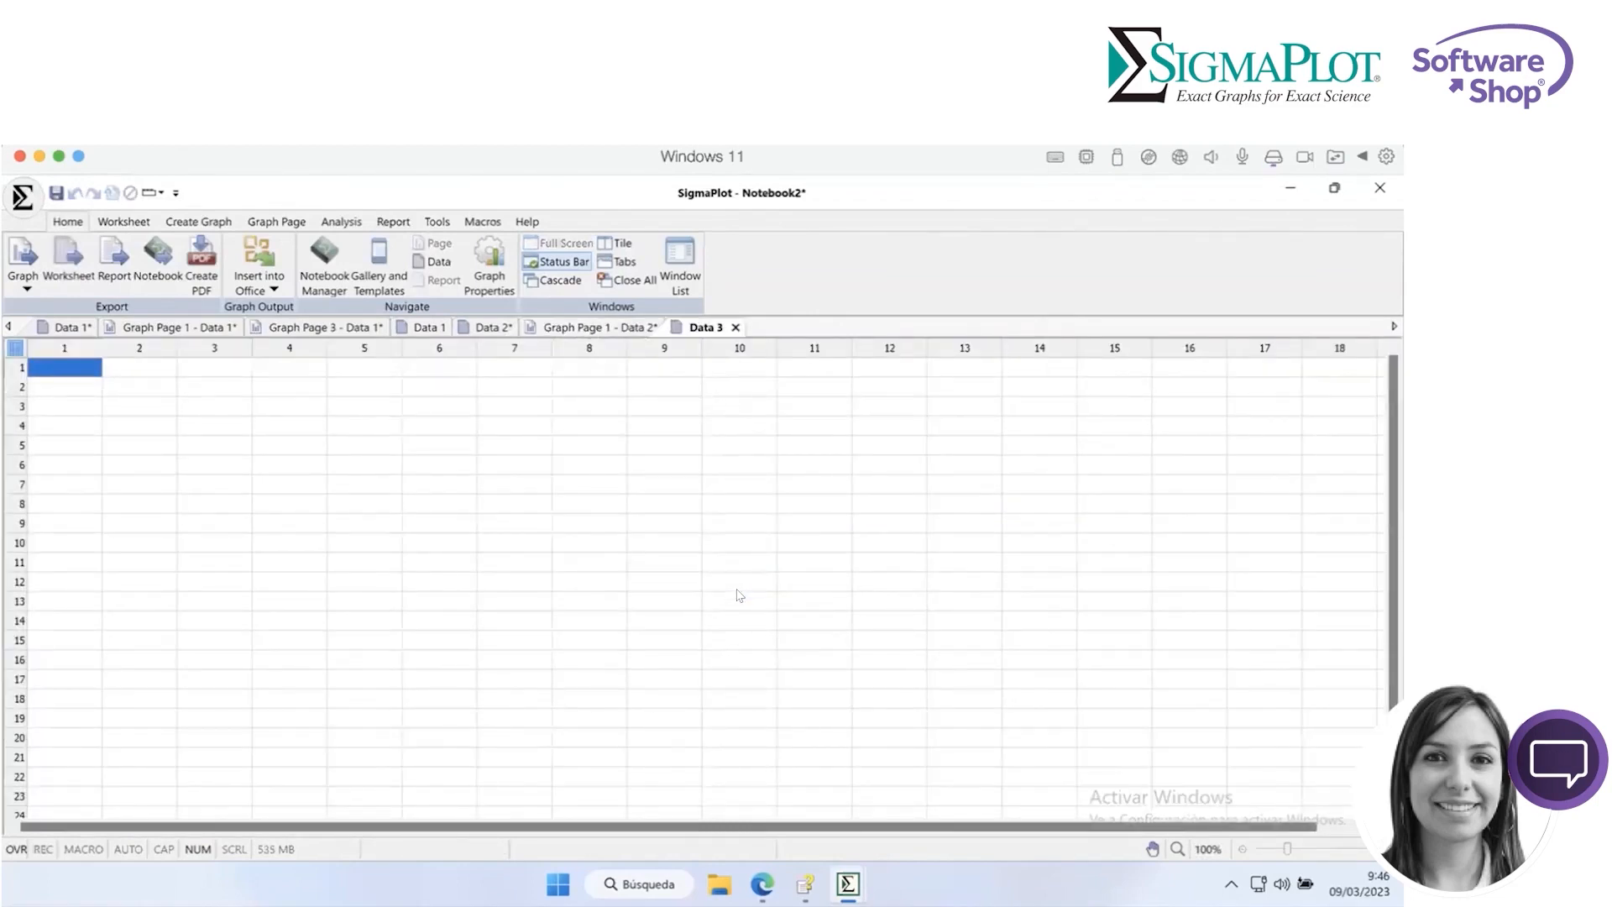
- Import the entire range of Sheet1 from the Excel file Binding_2 on the Escritorio into the new worksheet
{"action": "left_click", "coordinate": [23, 198]}
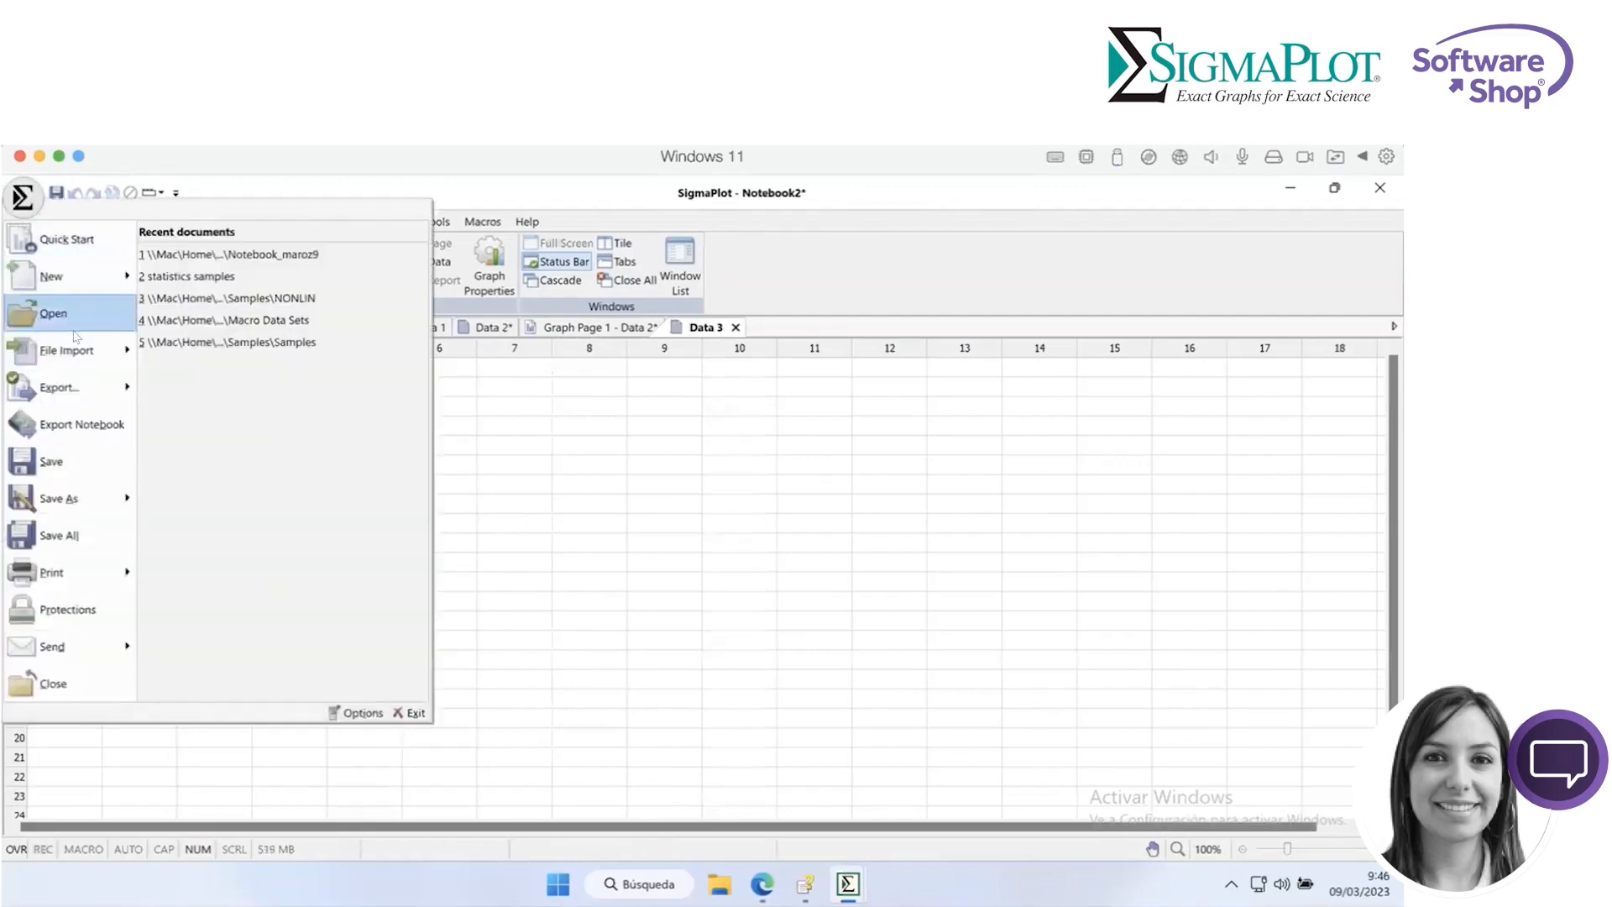
{"action": "mouse_move", "coordinate": [67, 349]}
{"action": "left_click", "coordinate": [183, 242]}
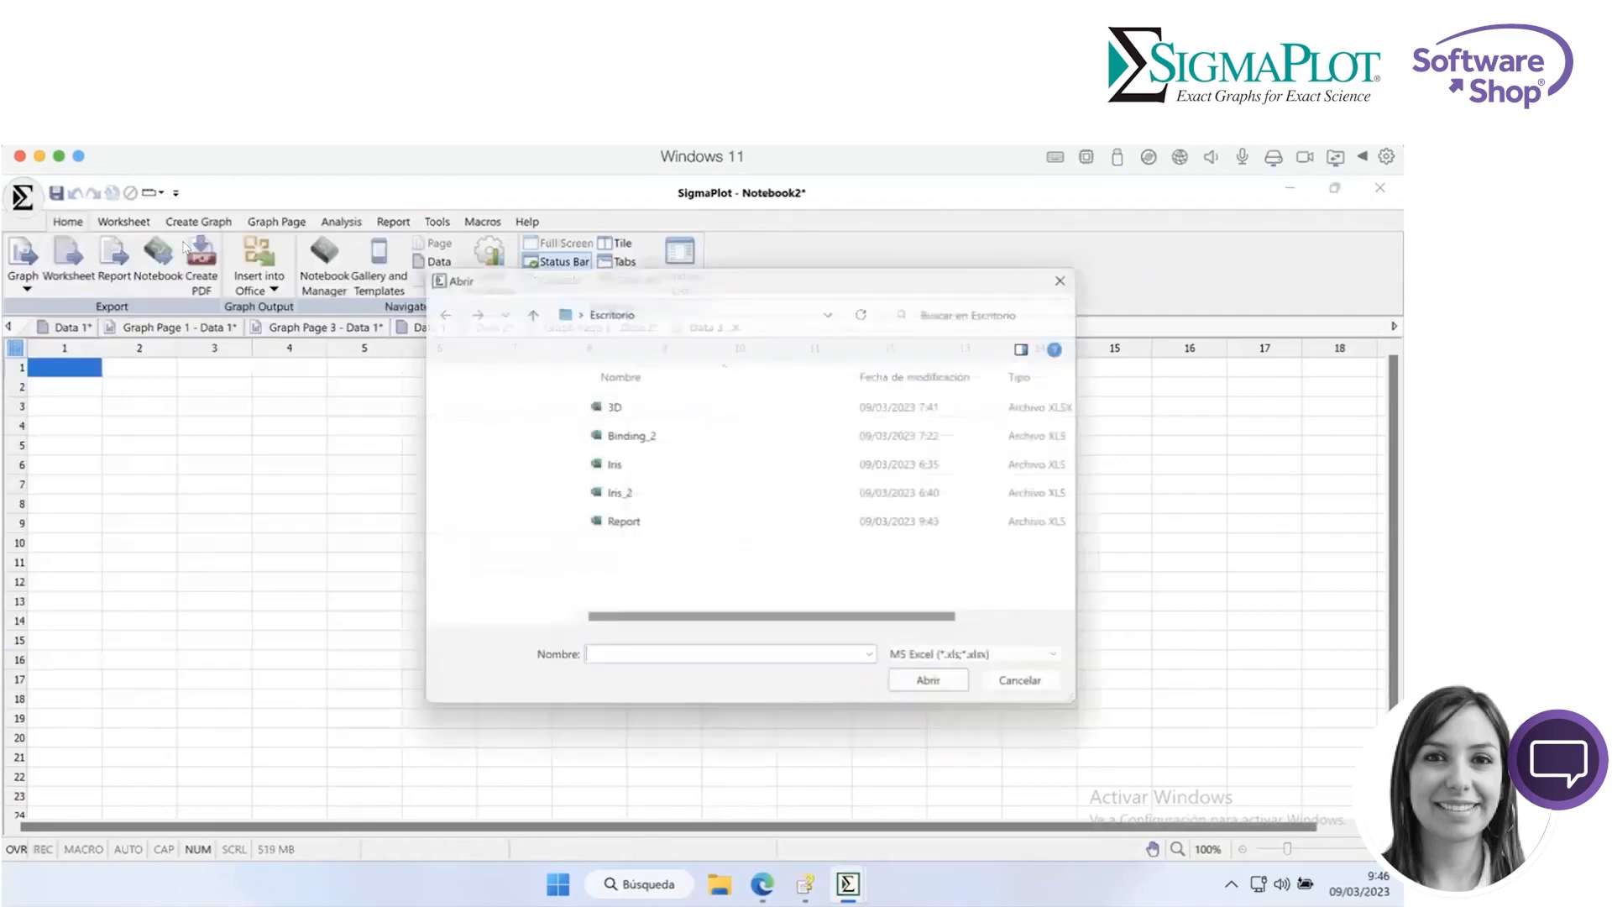
{"action": "left_click", "coordinate": [592, 433]}
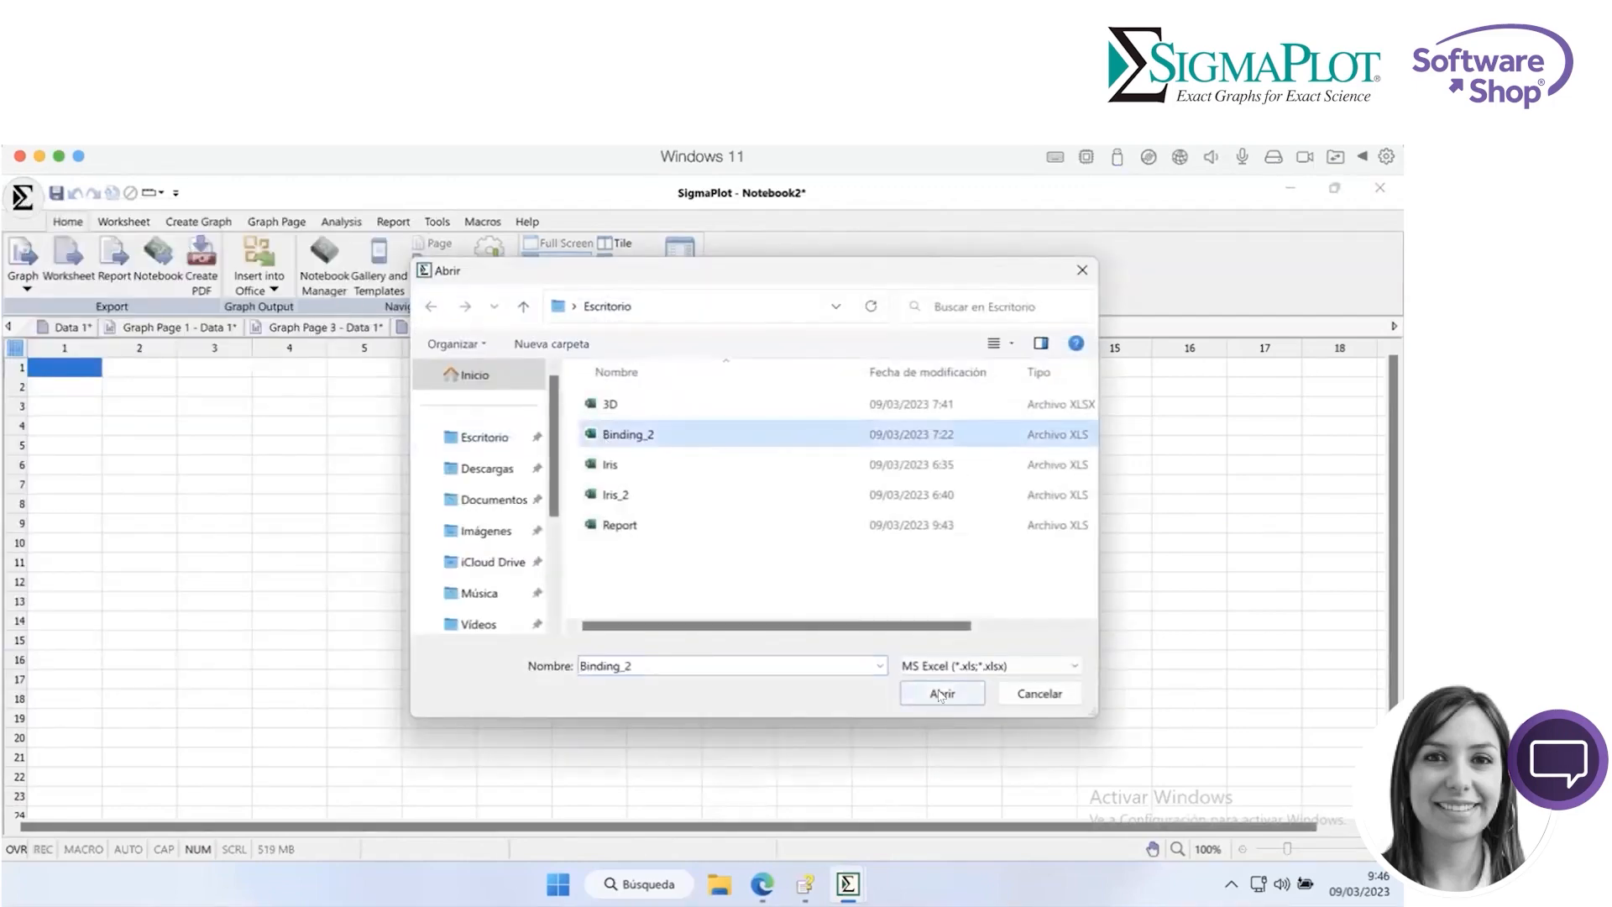
{"action": "left_click", "coordinate": [940, 694]}
{"action": "left_click", "coordinate": [600, 470]}
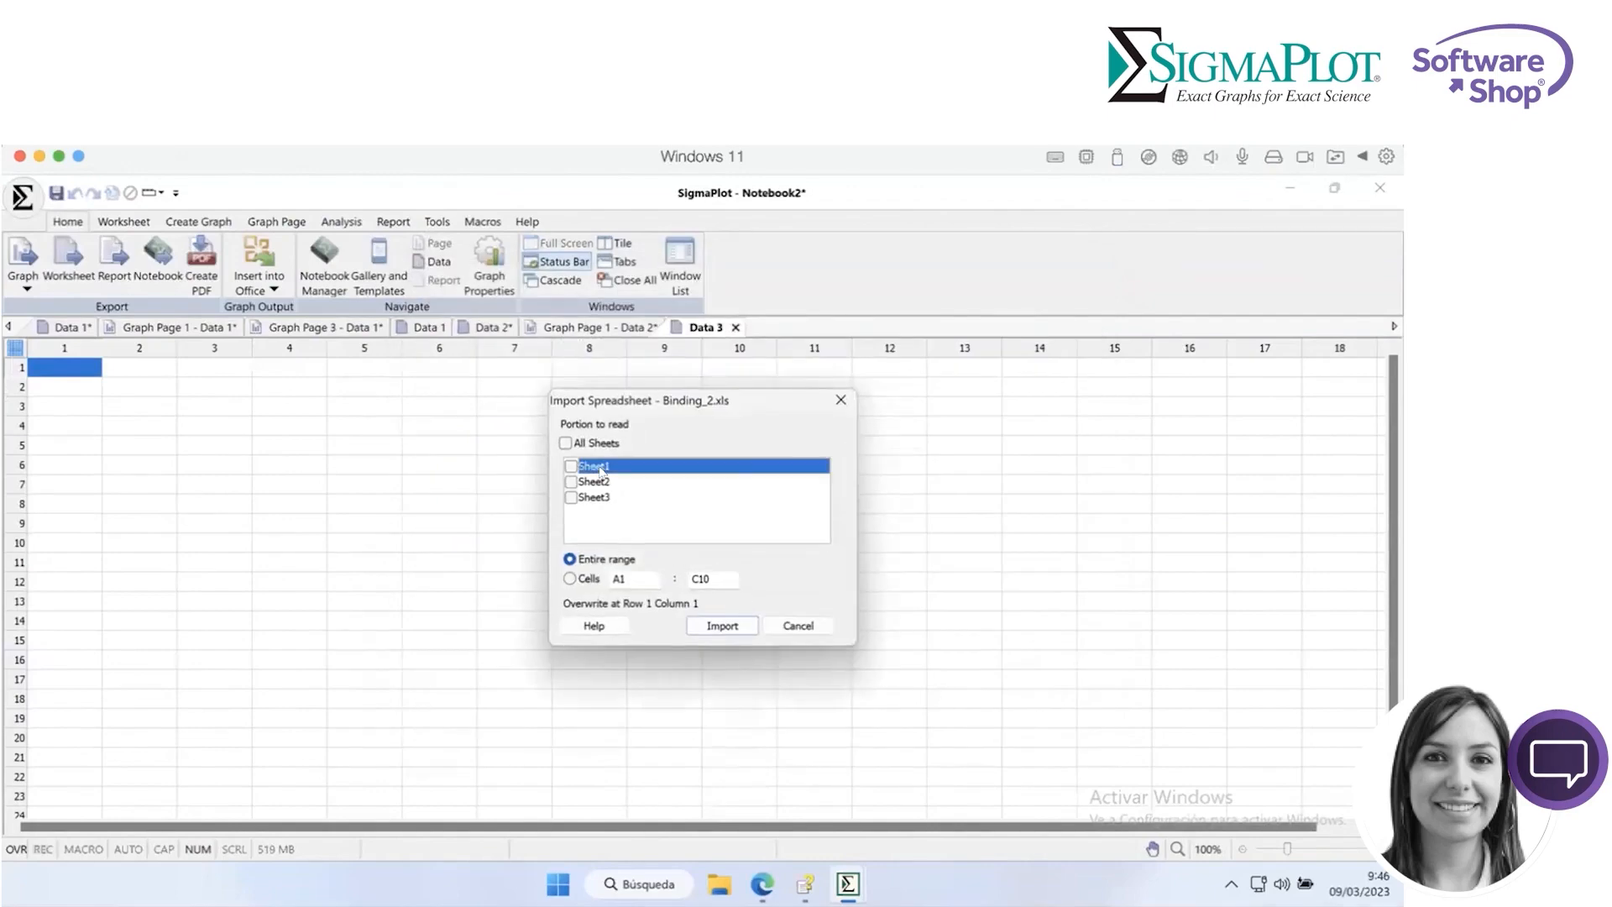
{"action": "left_click", "coordinate": [571, 466]}
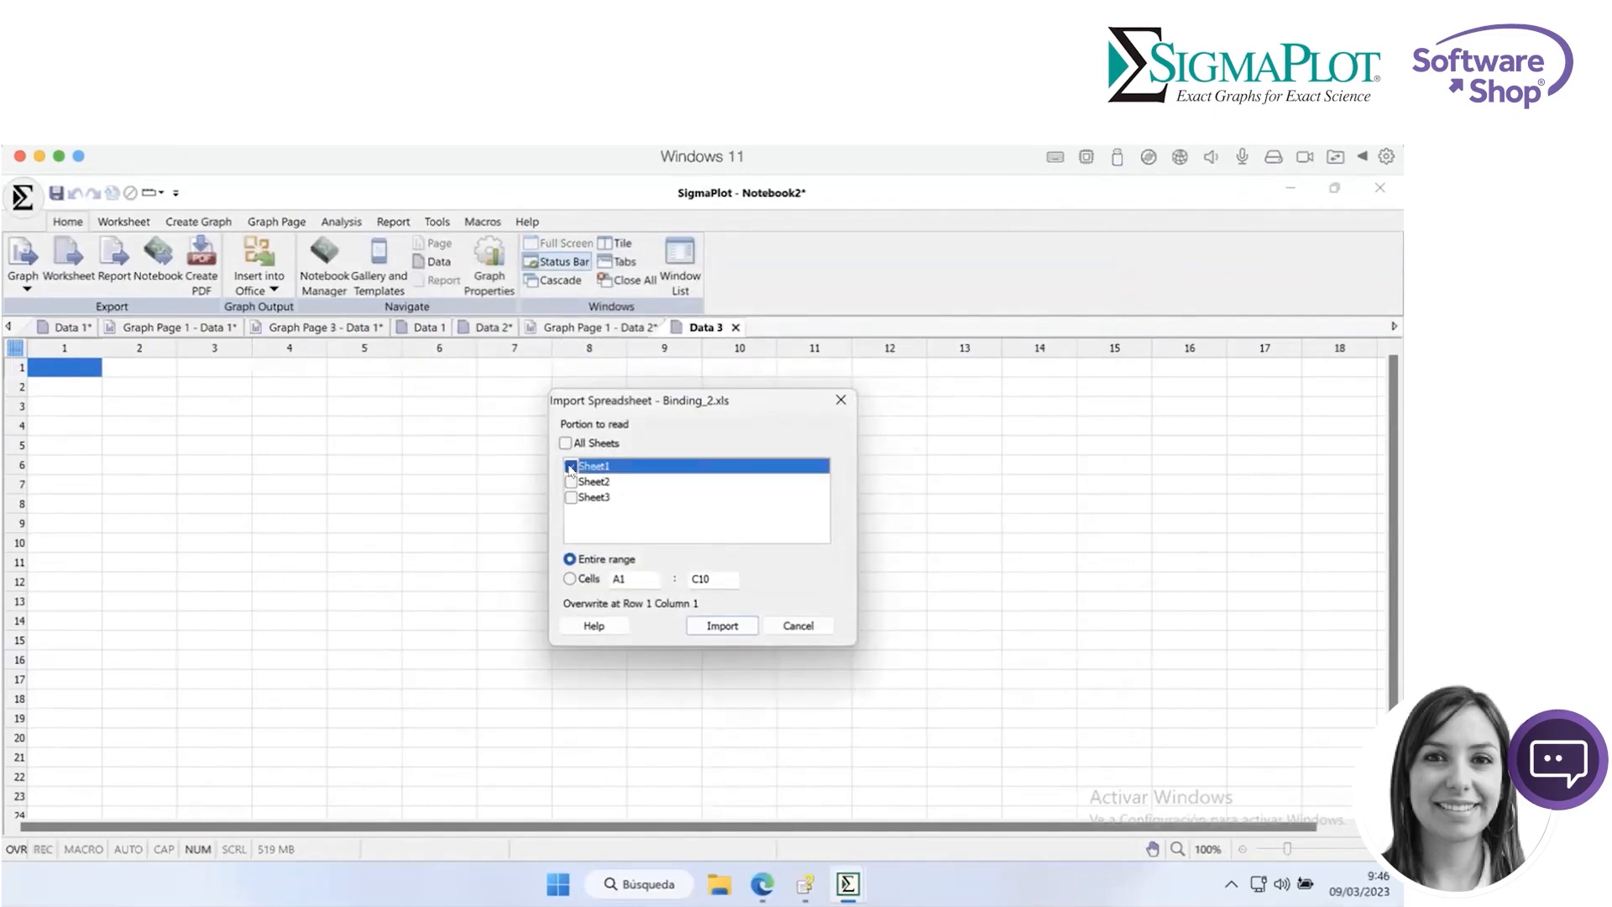
{"action": "left_click", "coordinate": [722, 626]}
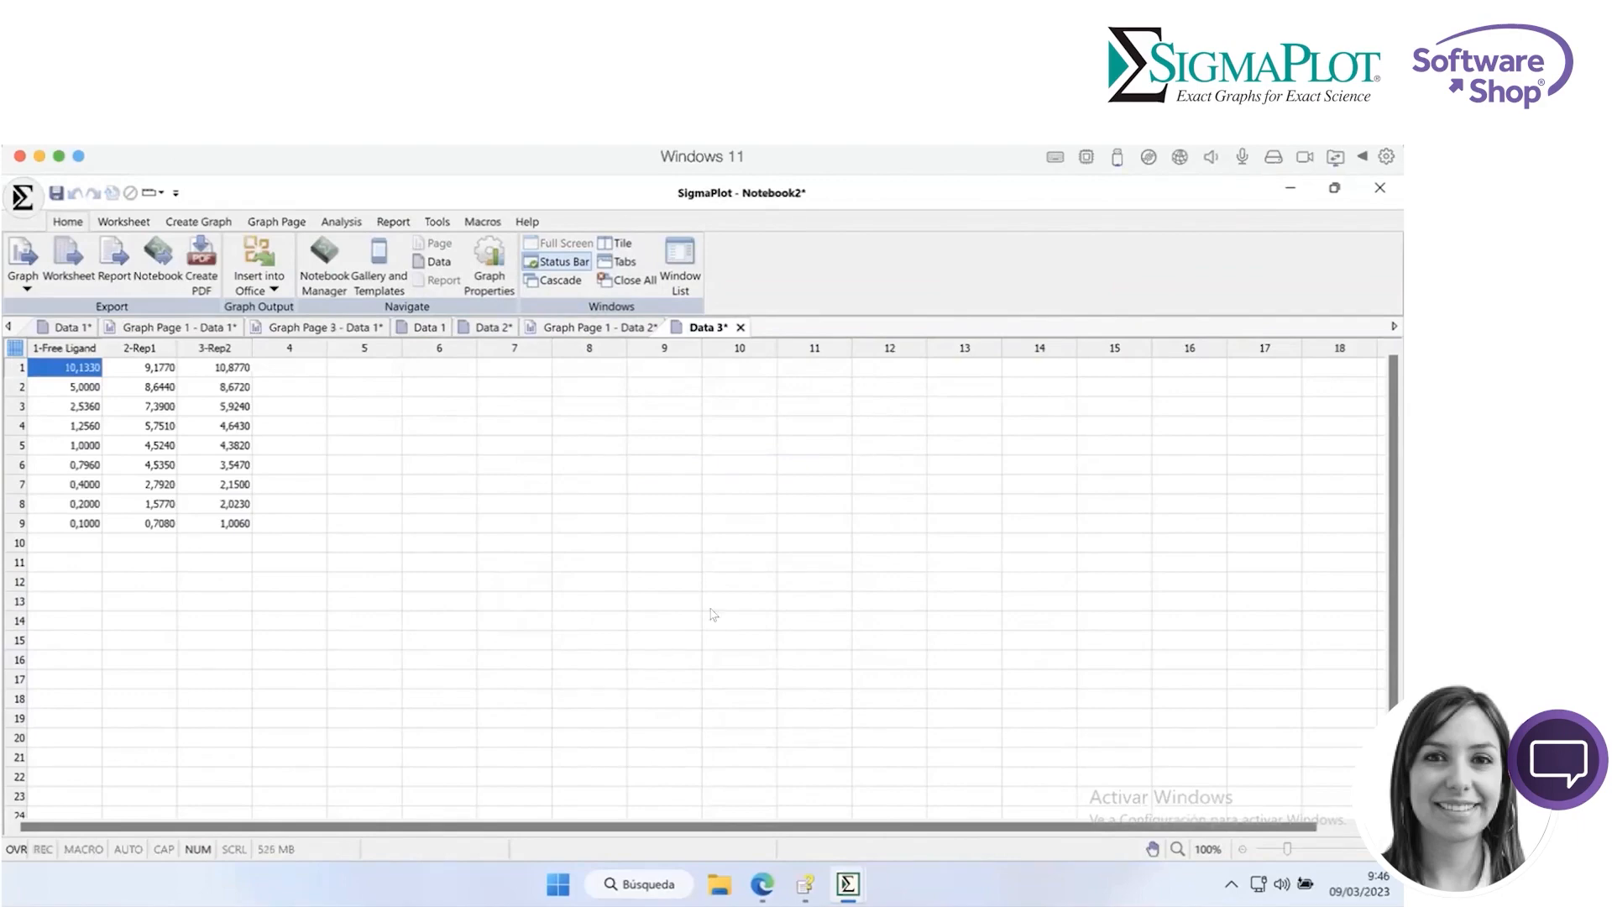
- Start a simple scatter graph with error bars from the Free Ligand, Rep1 and Rep2 columns, using Row Means as symbol values
{"action": "left_click_drag", "start_coordinate": [92, 328], "coordinate": [190, 329]}
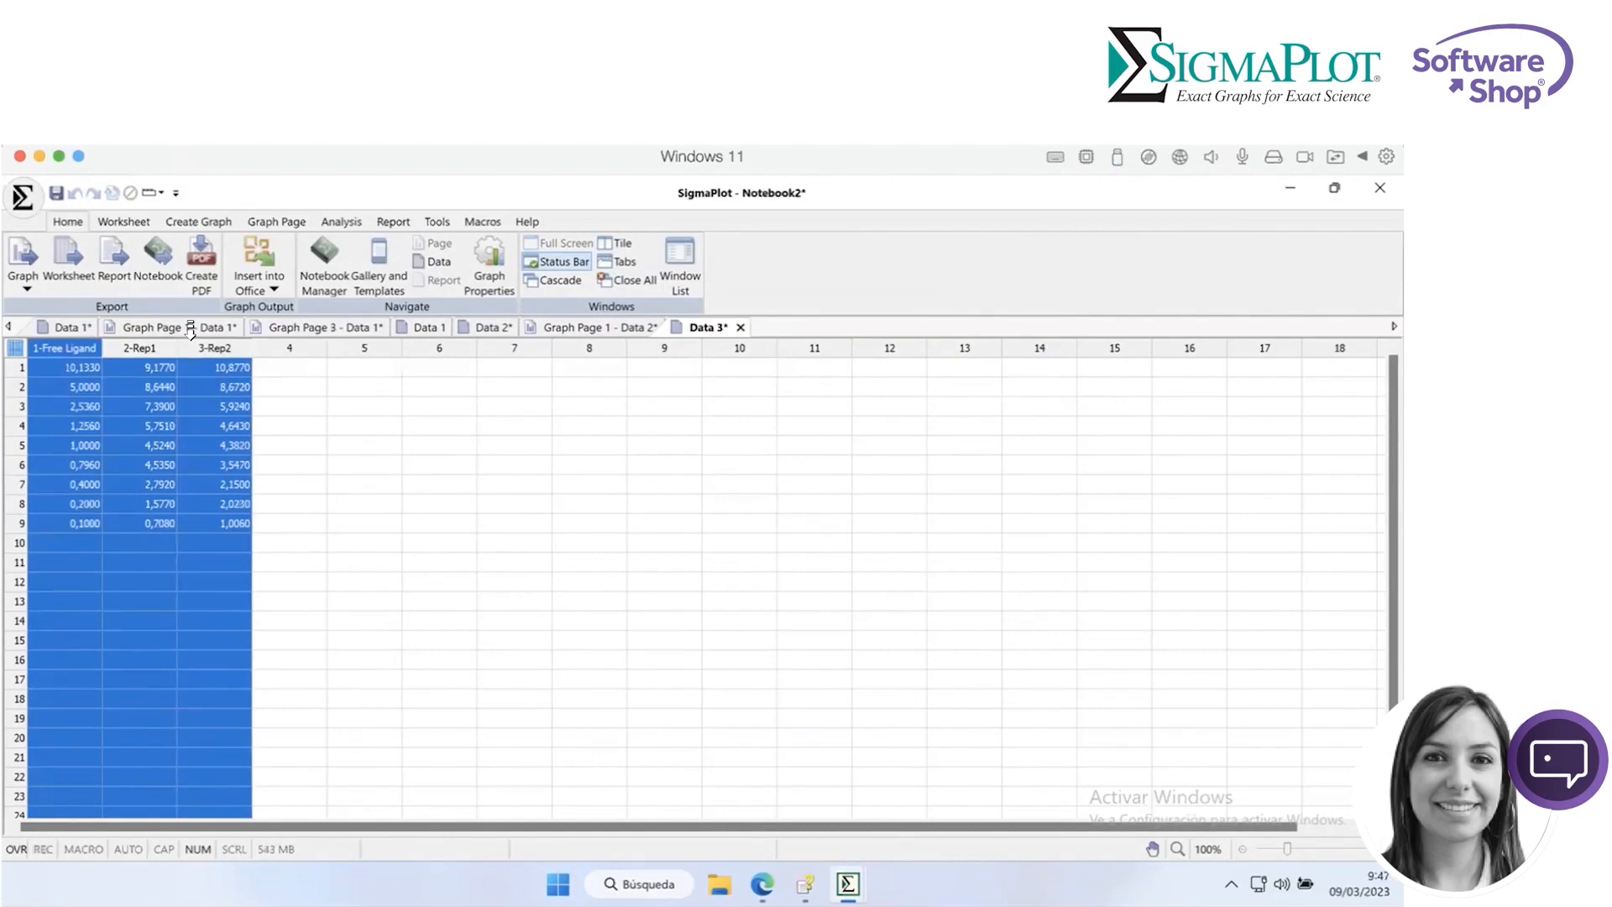
{"action": "left_click", "coordinate": [196, 223]}
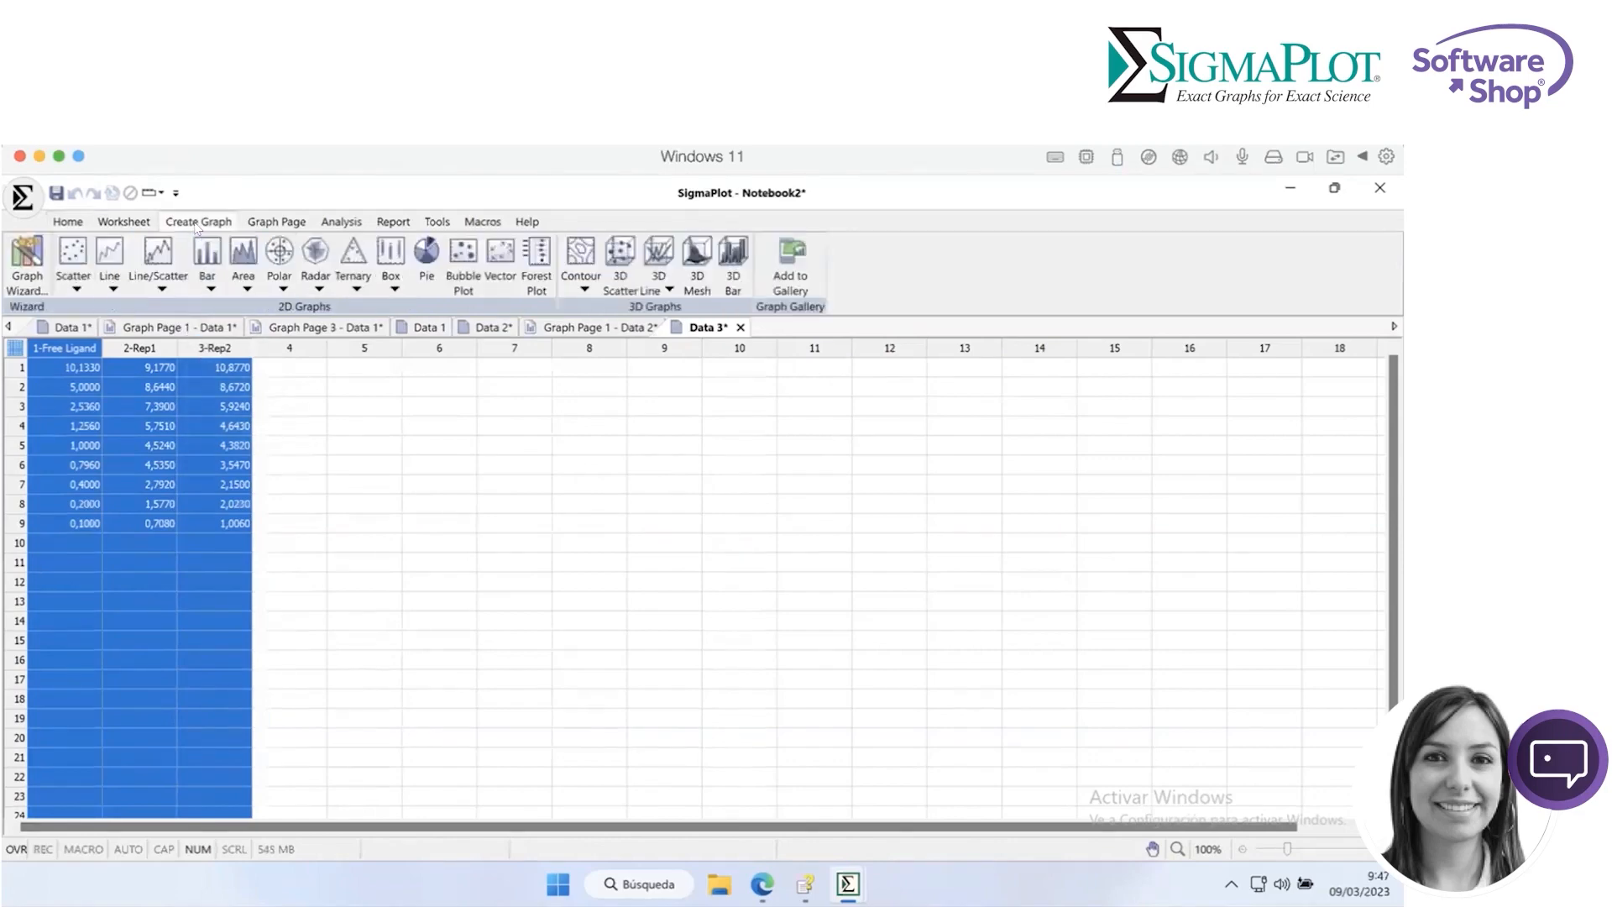
{"action": "left_click", "coordinate": [74, 277]}
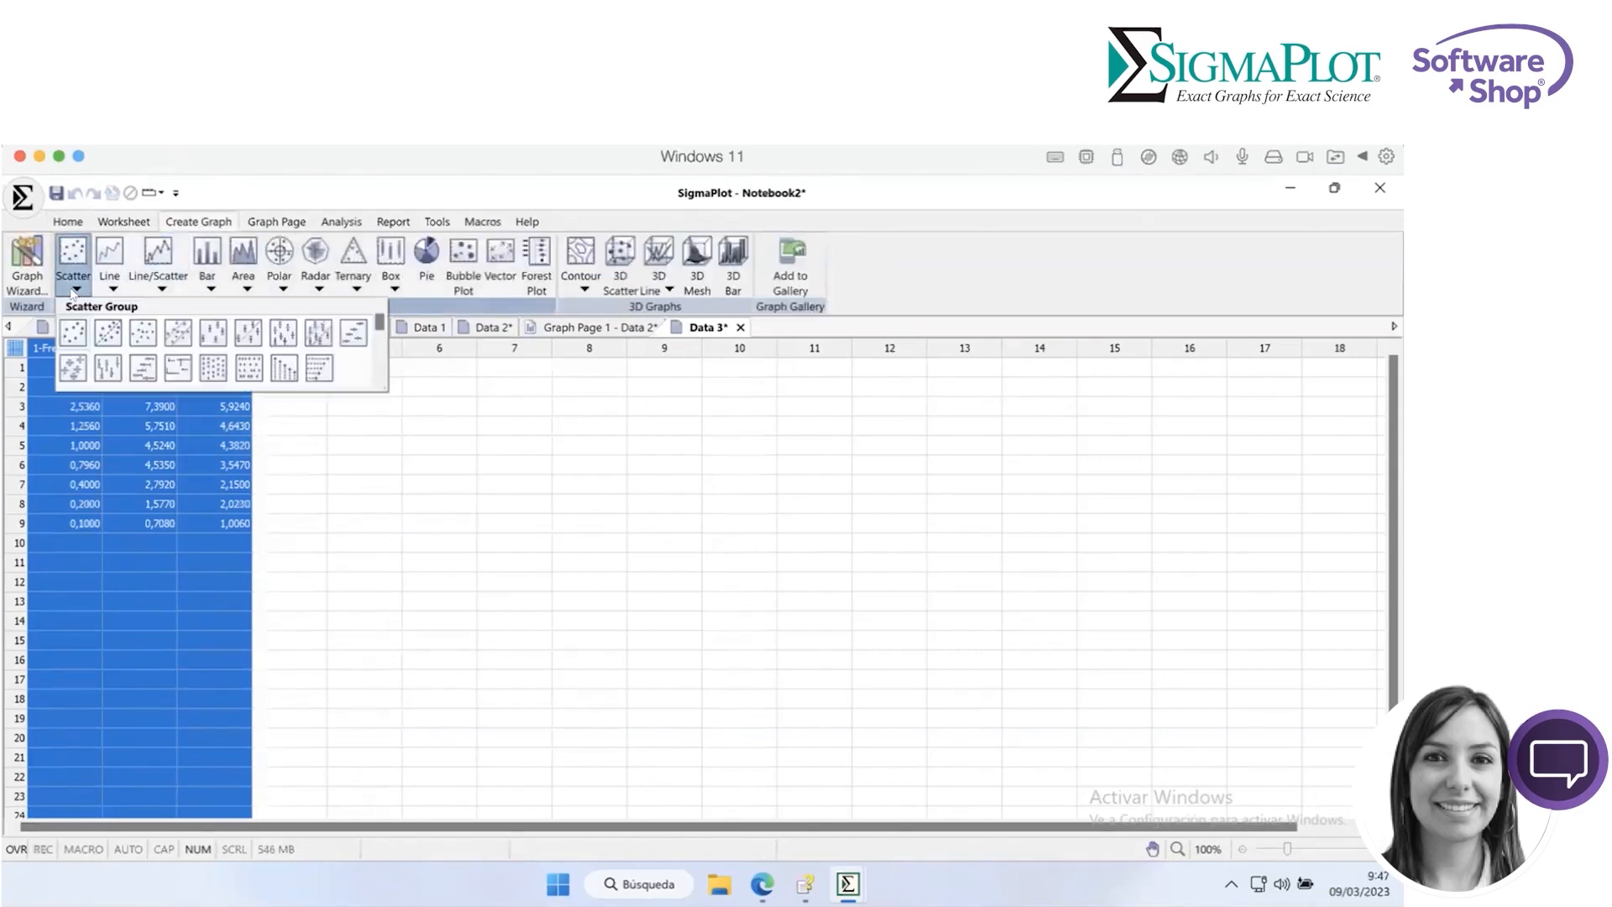
{"action": "left_click", "coordinate": [221, 339]}
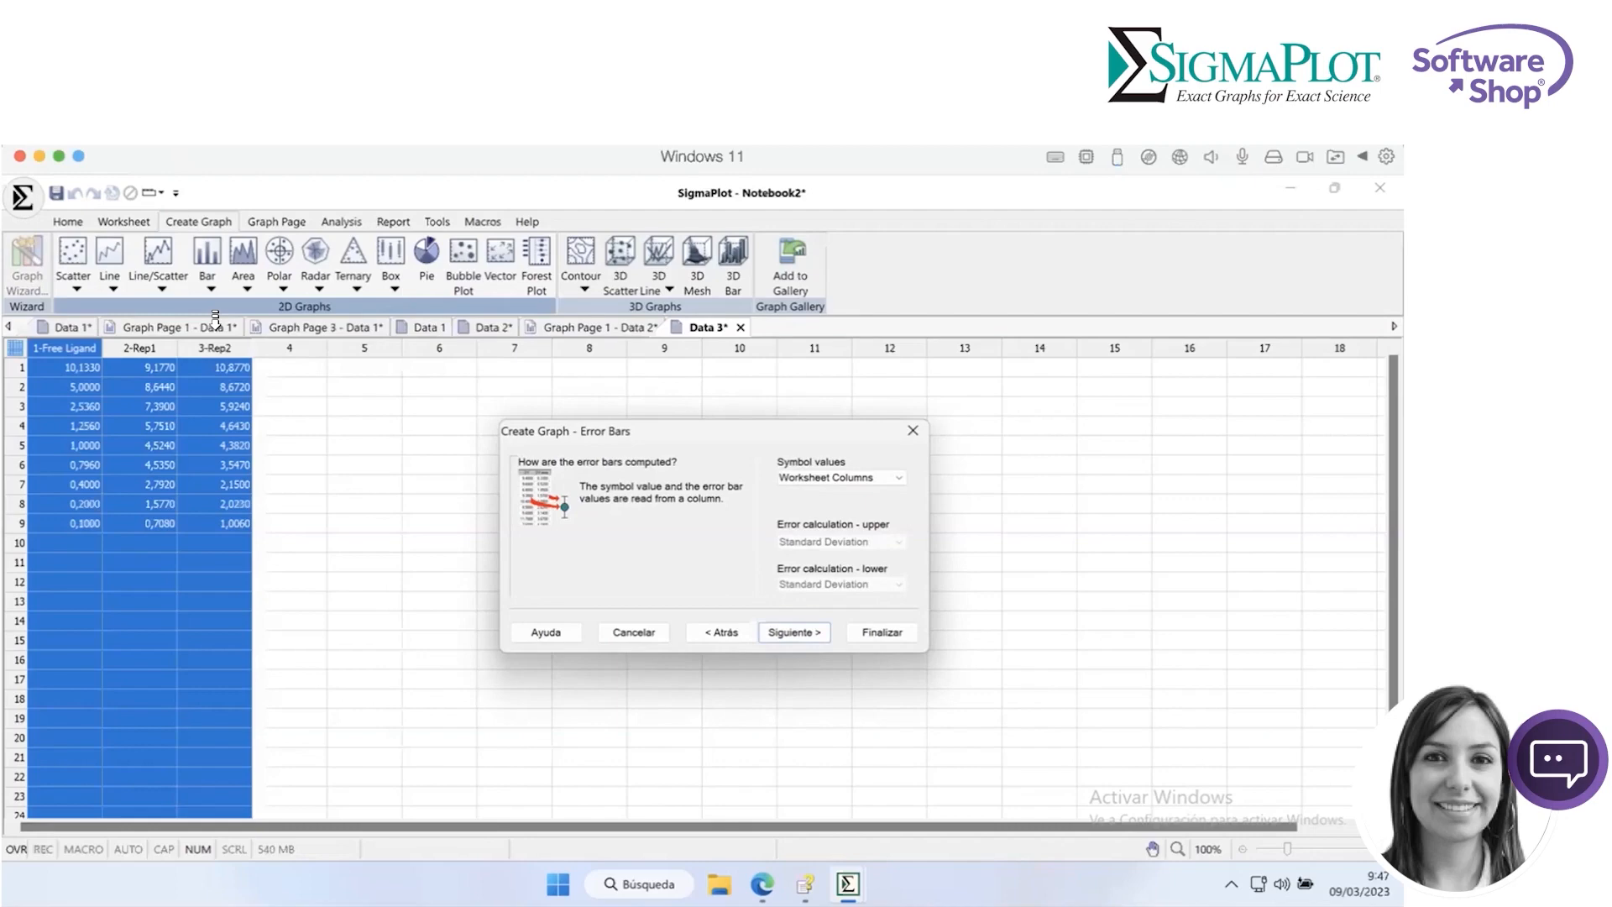
{"action": "left_click", "coordinate": [898, 476]}
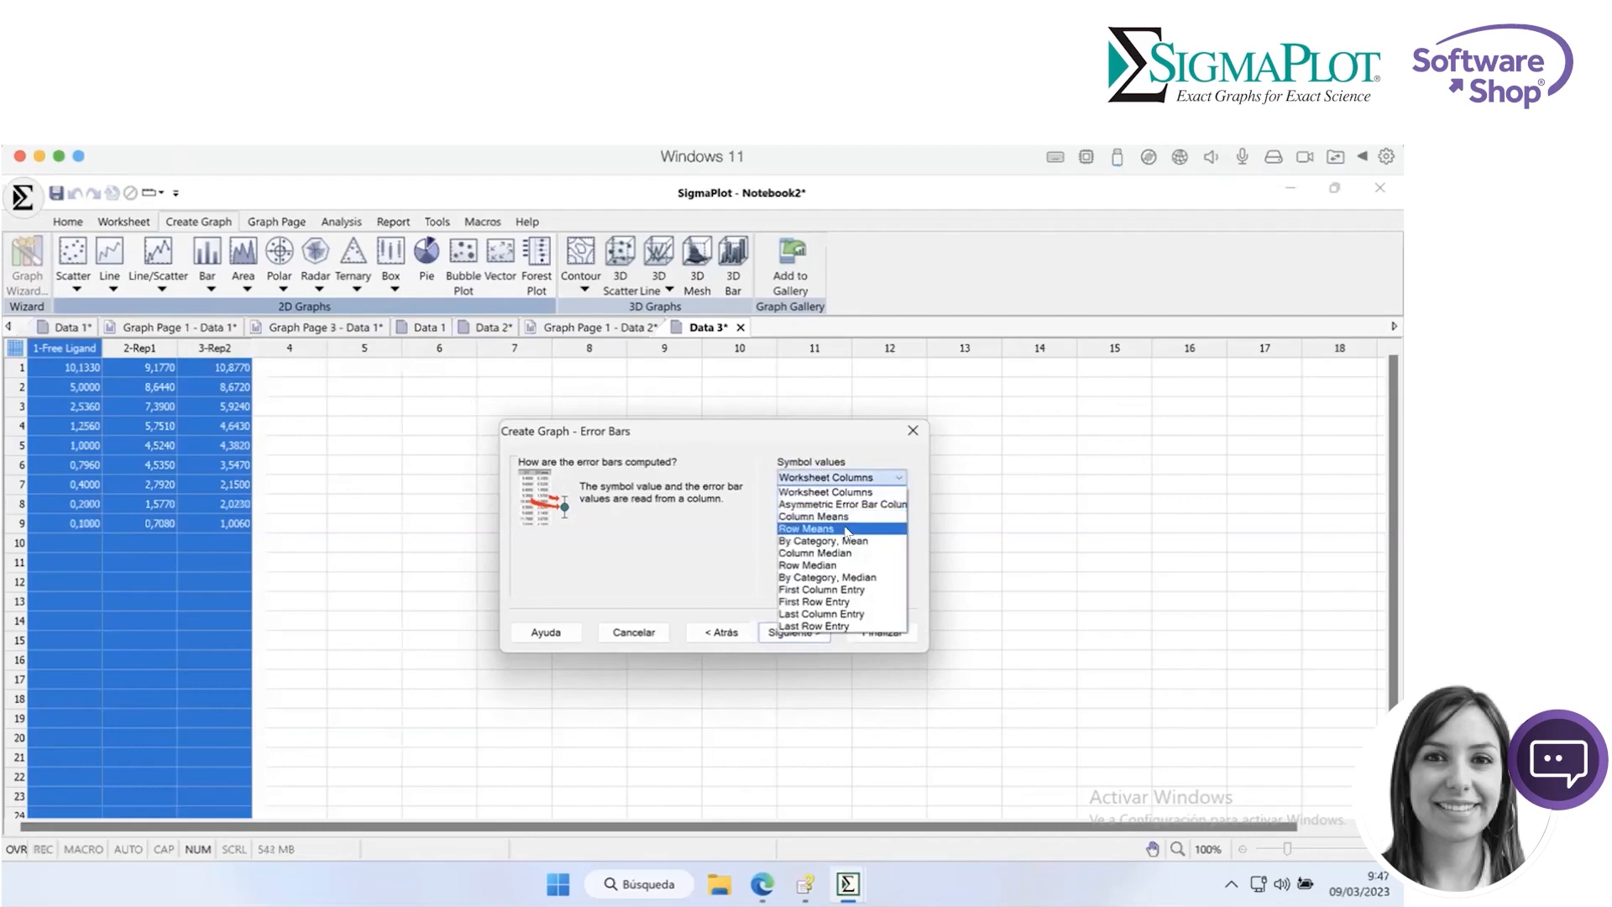
{"action": "left_click", "coordinate": [846, 529]}
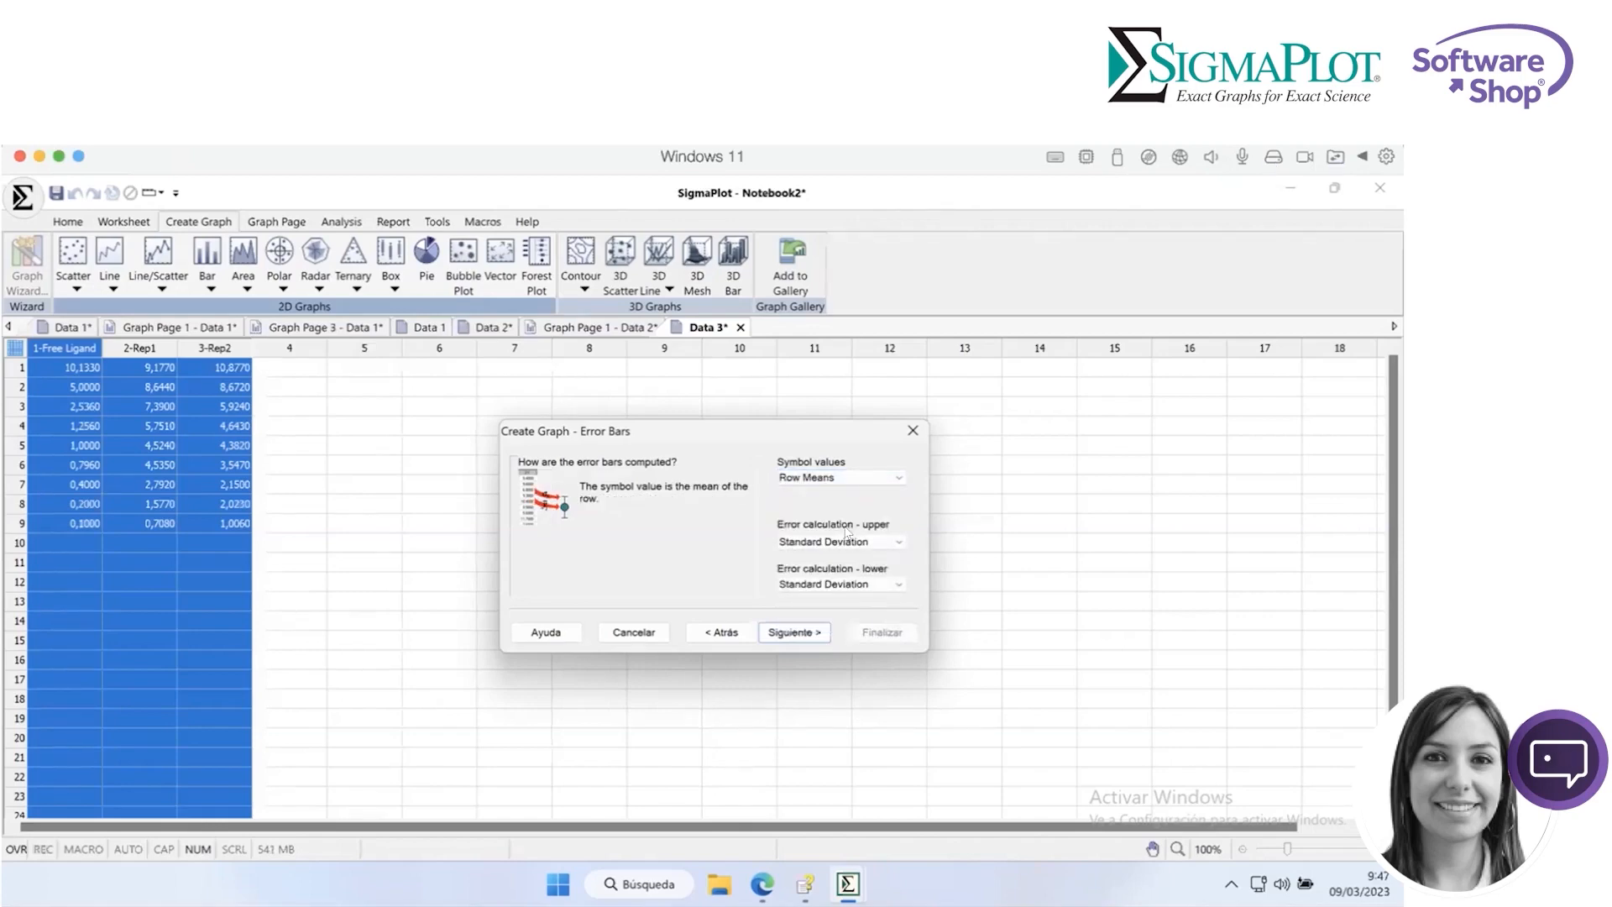
- Create the graph in X, Y Replicate format with Free Ligand as X and replicates from Rep1 to Rep2, keeping standard deviation error bars
{"action": "left_click", "coordinate": [818, 631]}
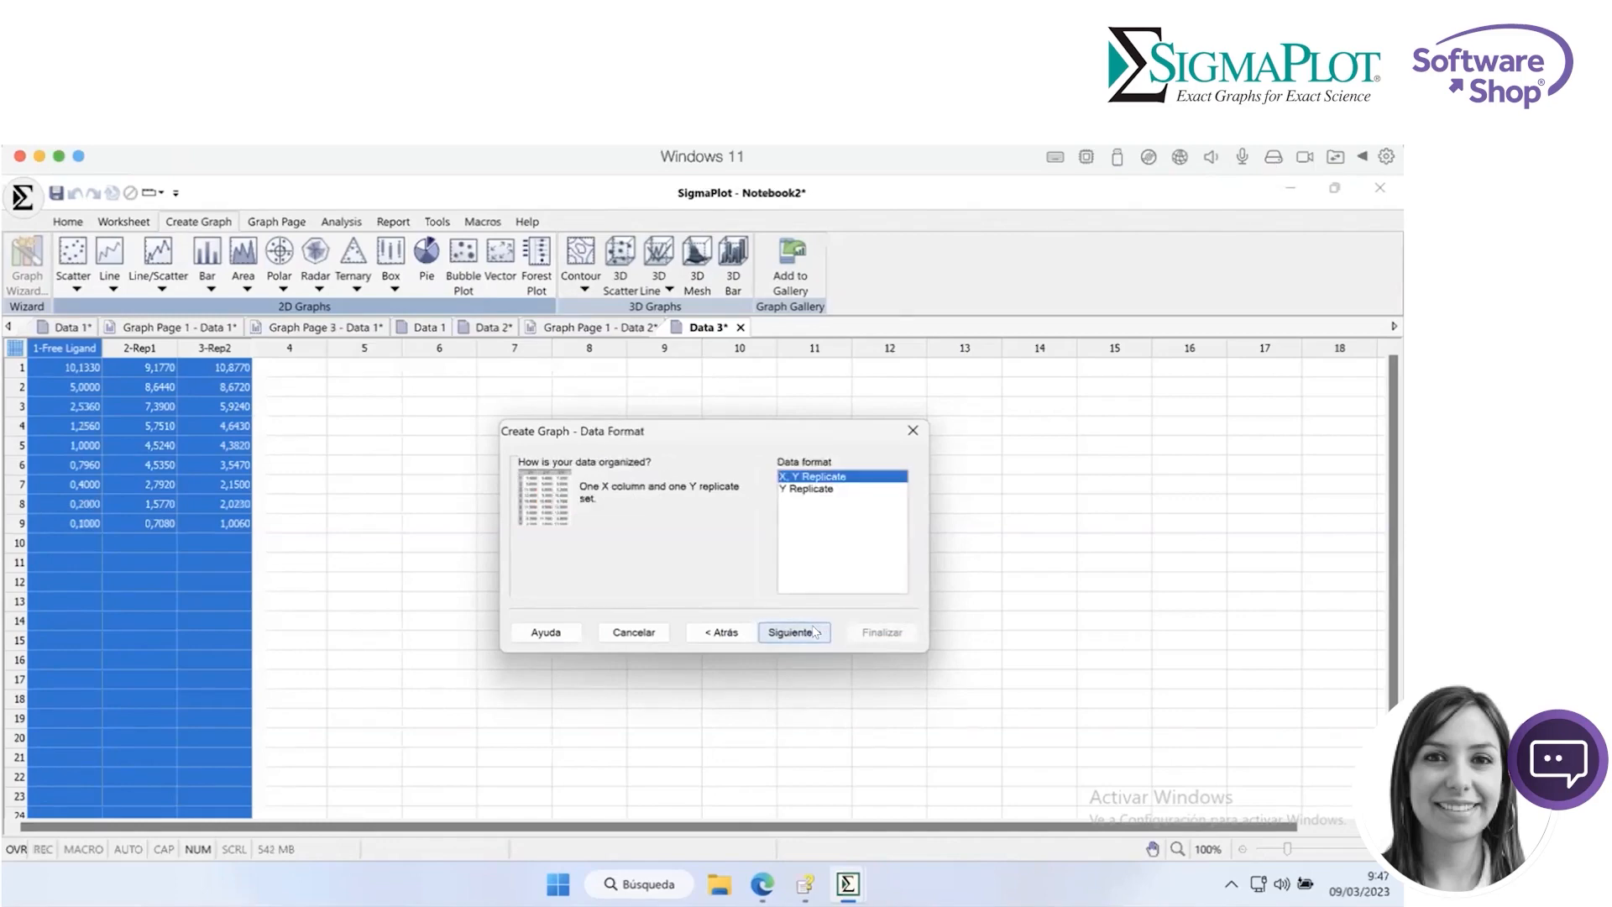
{"action": "left_click", "coordinate": [816, 632]}
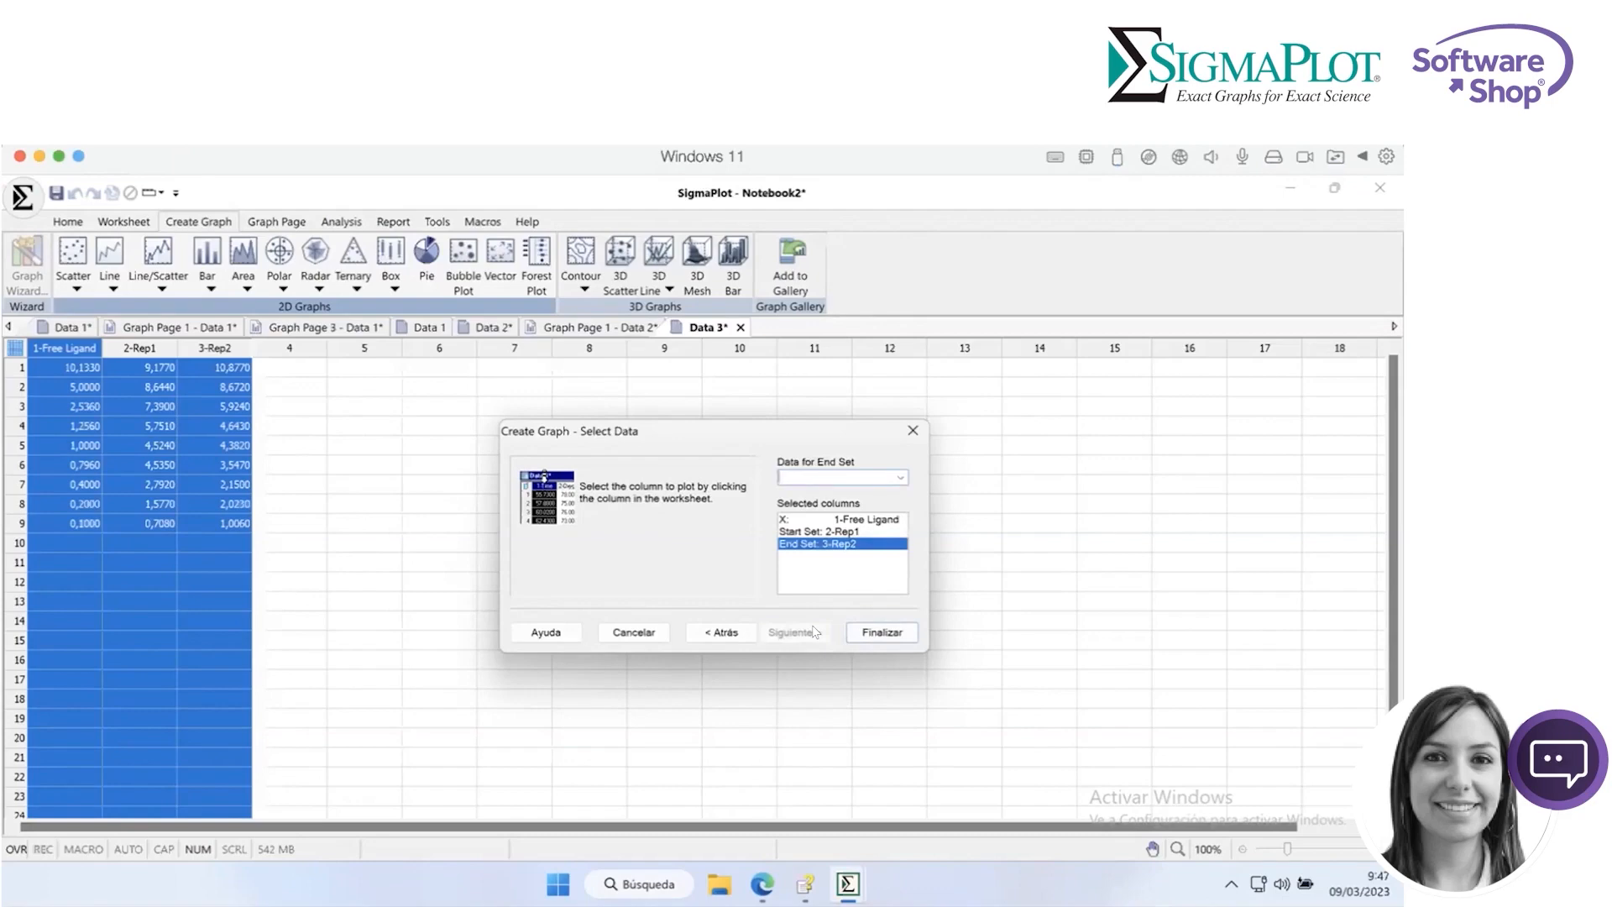
{"action": "left_click", "coordinate": [712, 635]}
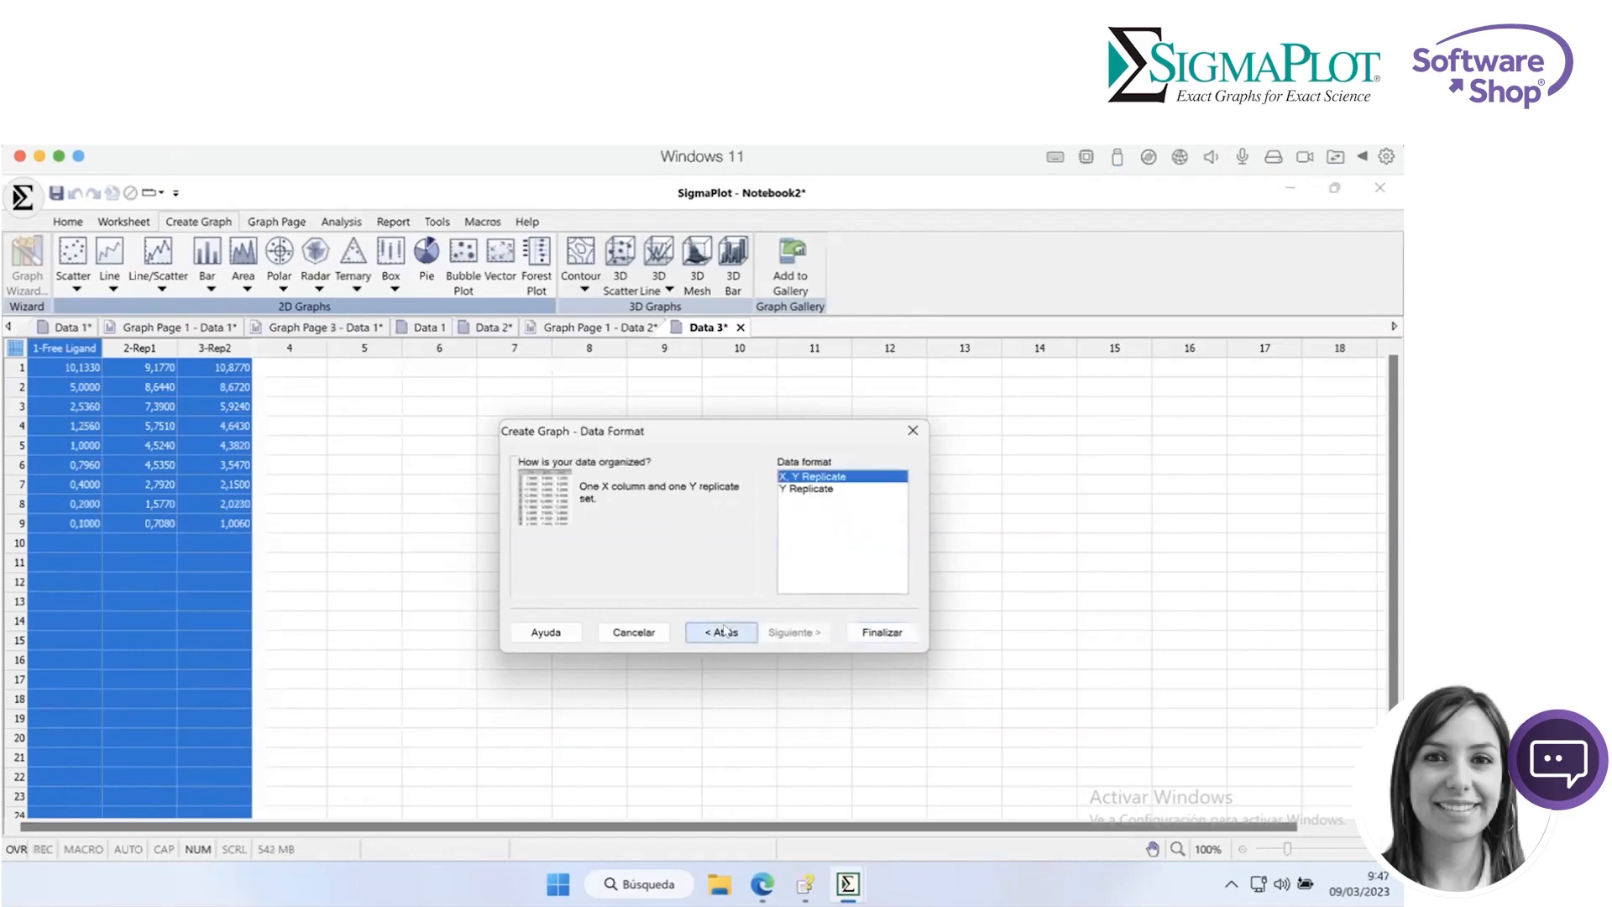
{"action": "left_click", "coordinate": [786, 634]}
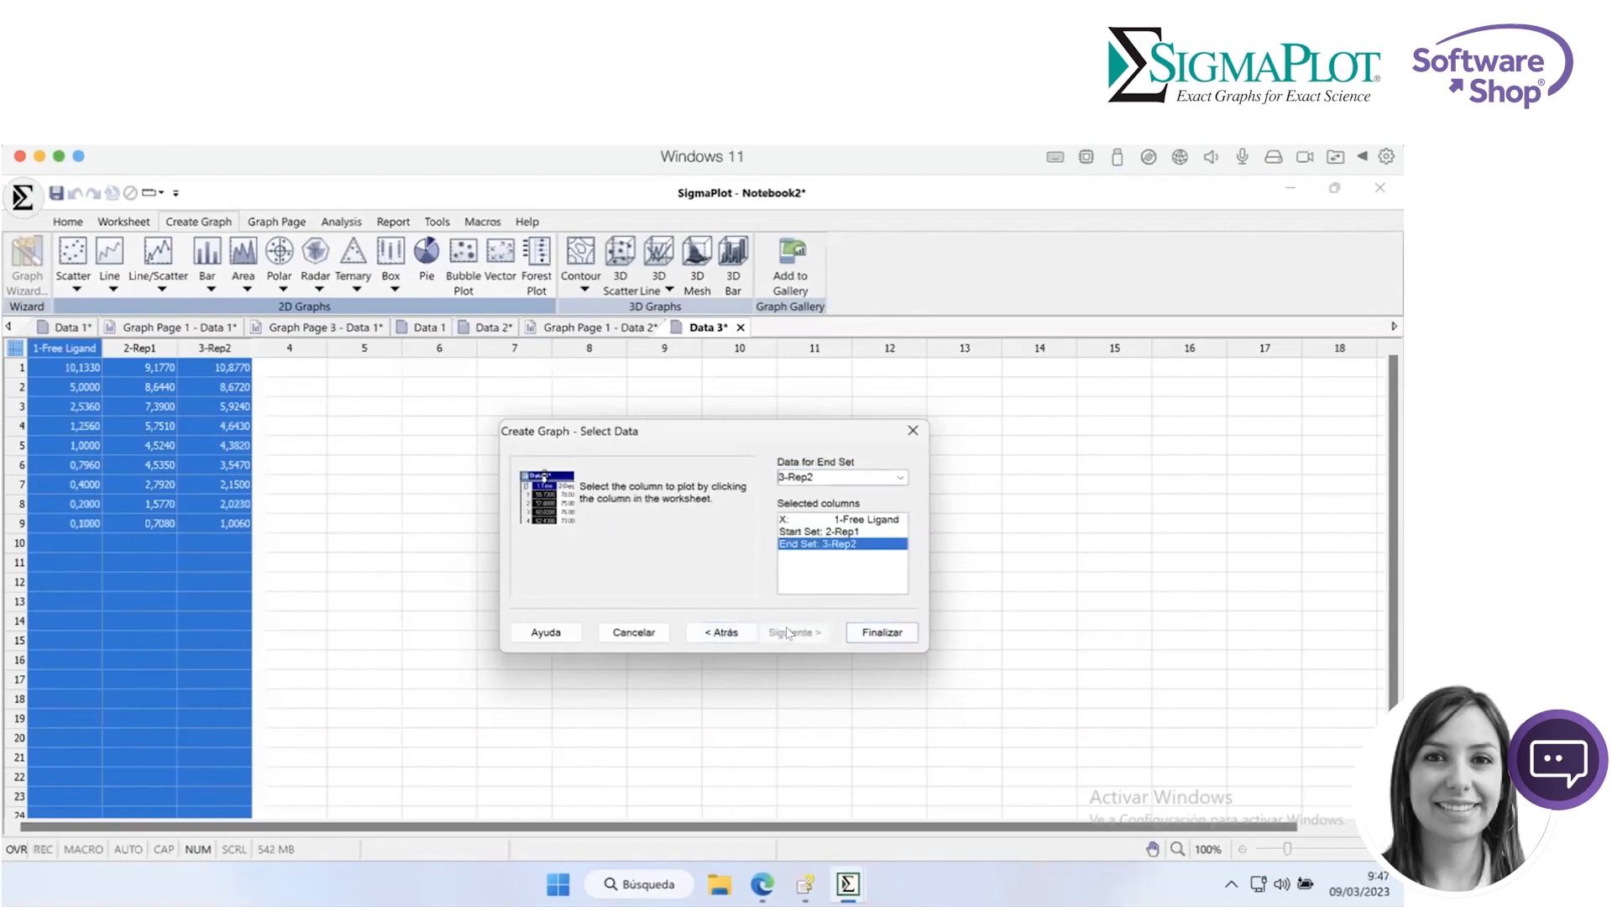
{"action": "left_click", "coordinate": [899, 477]}
{"action": "left_click", "coordinate": [900, 477]}
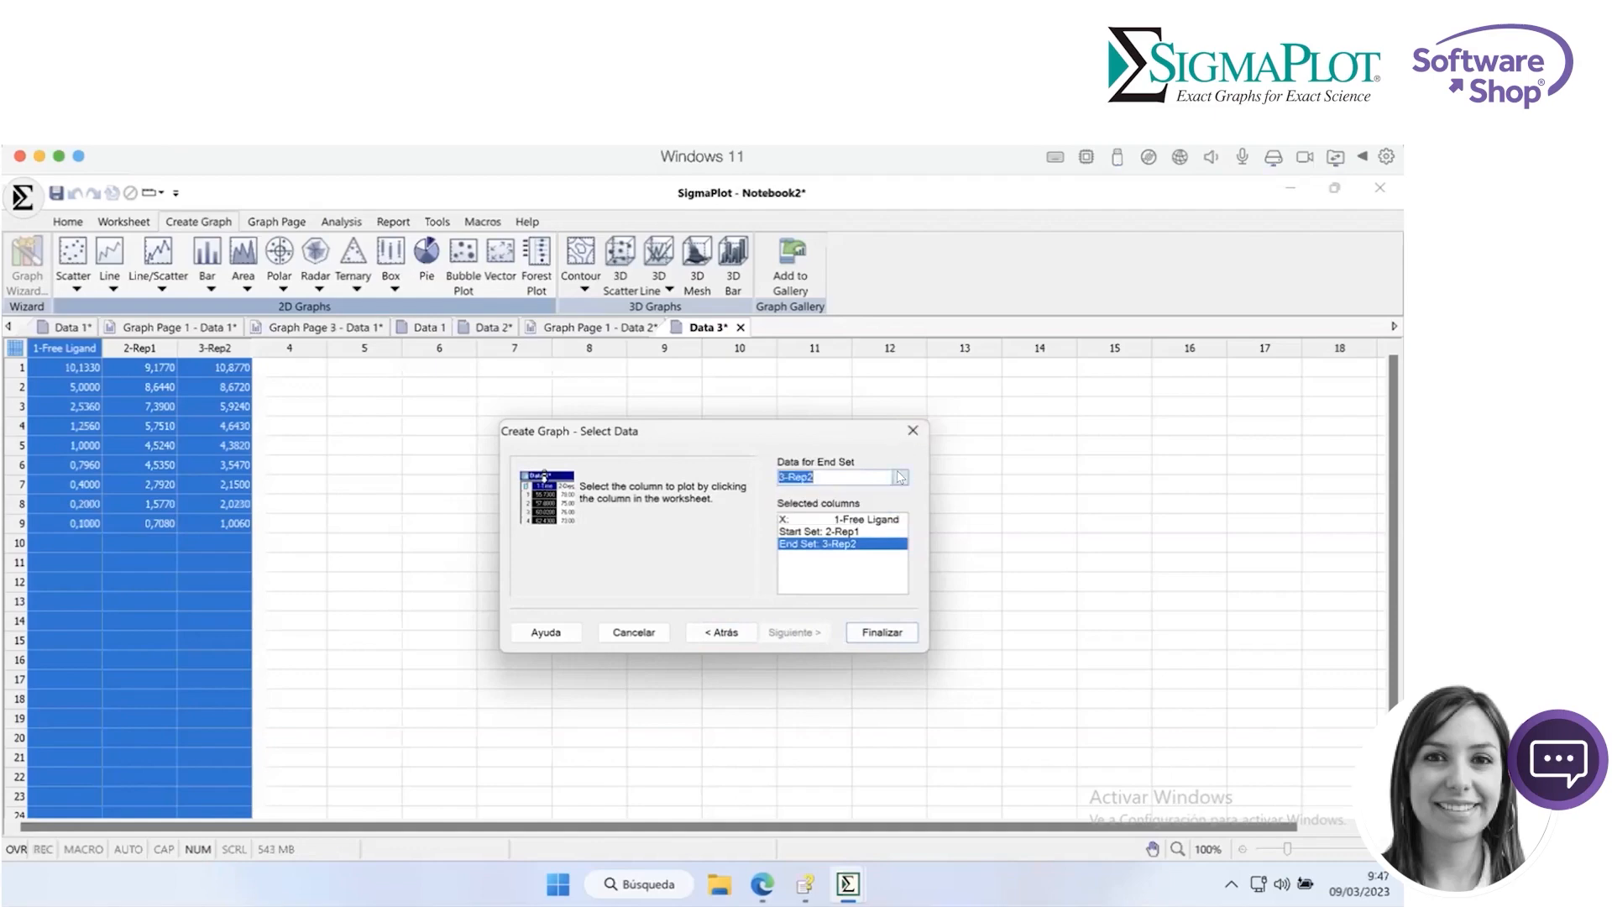
{"action": "left_click", "coordinate": [881, 632]}
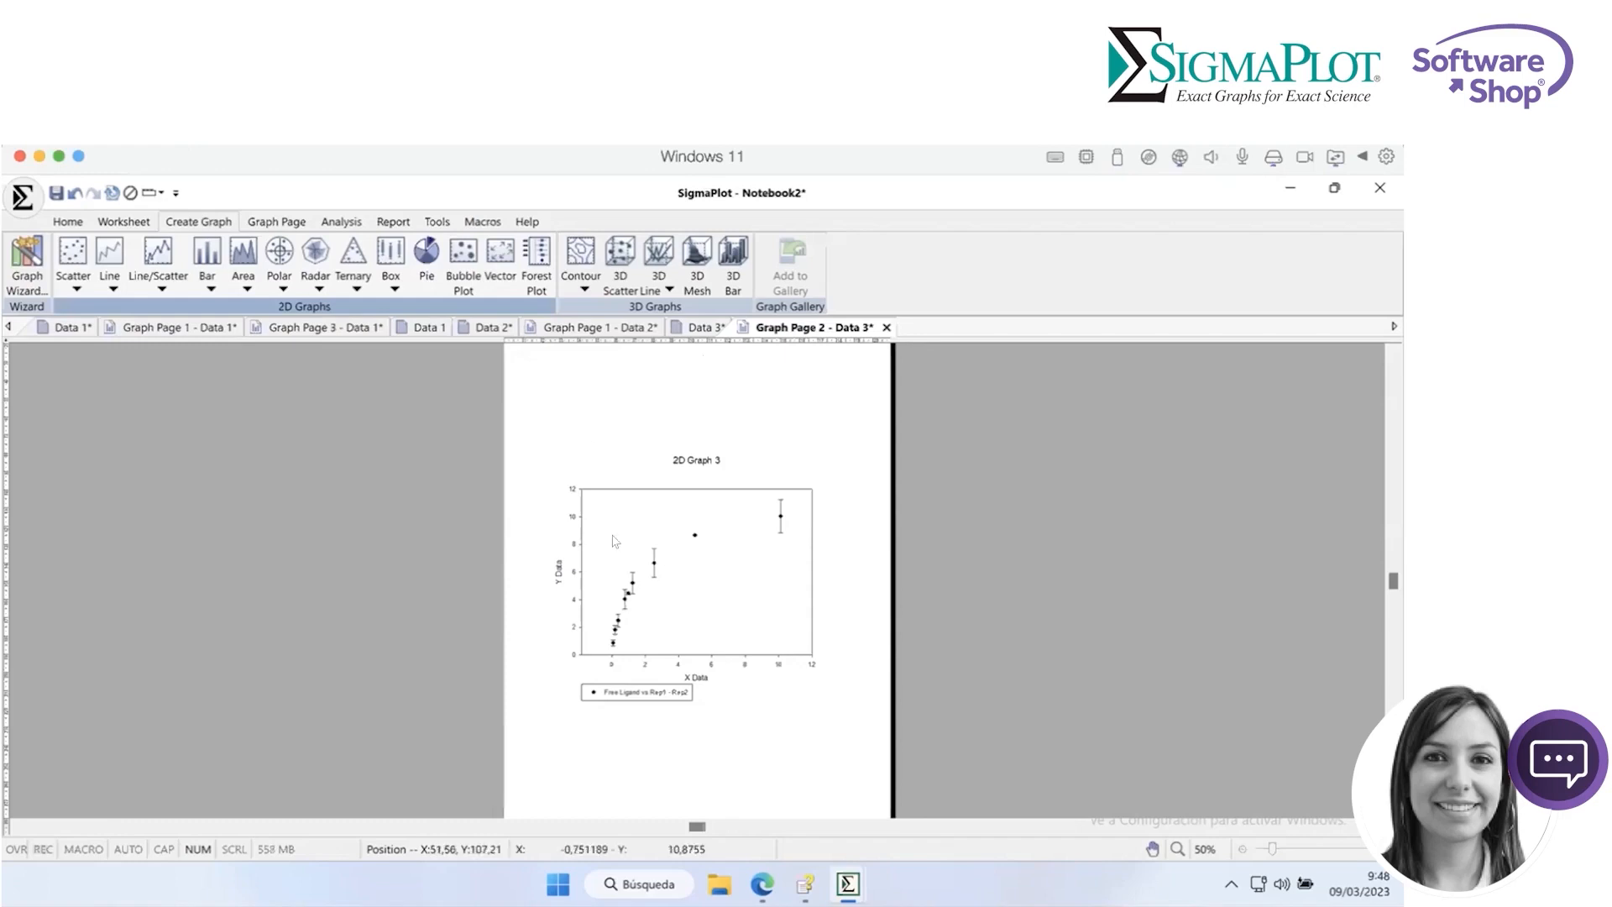
- Run a curve fit on the scatter points with the Hyperbola equation Single Rectangular, 2 Parameter, saving it and keeping Free Ligand and Rep1 to Rep2 as variables
{"action": "left_click", "coordinate": [694, 536]}
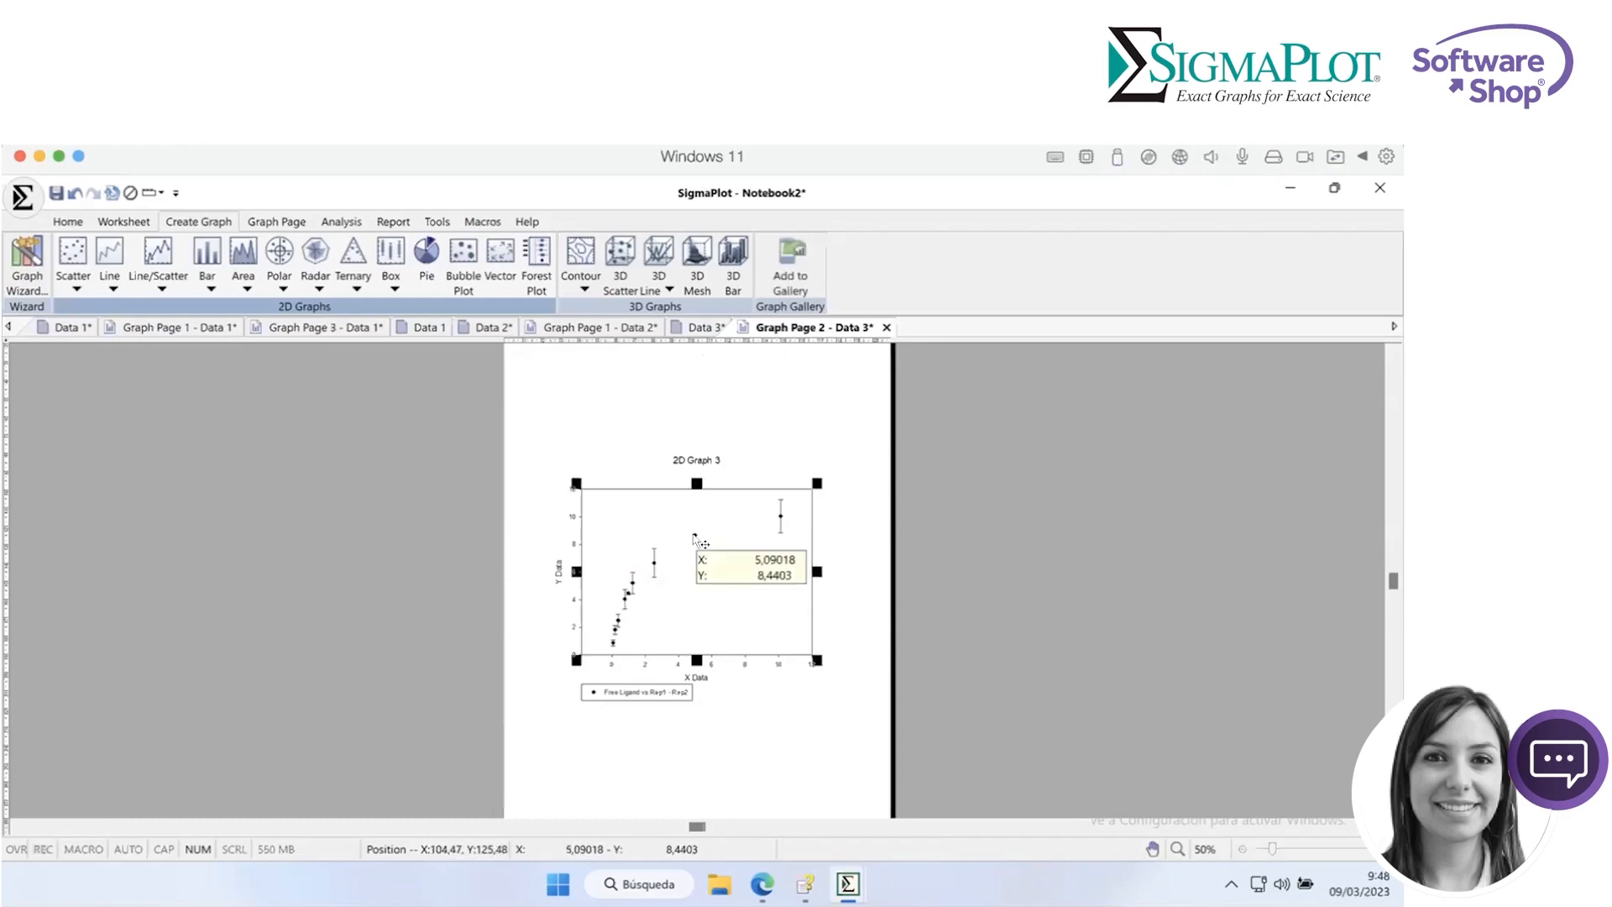
{"action": "left_click", "coordinate": [694, 535]}
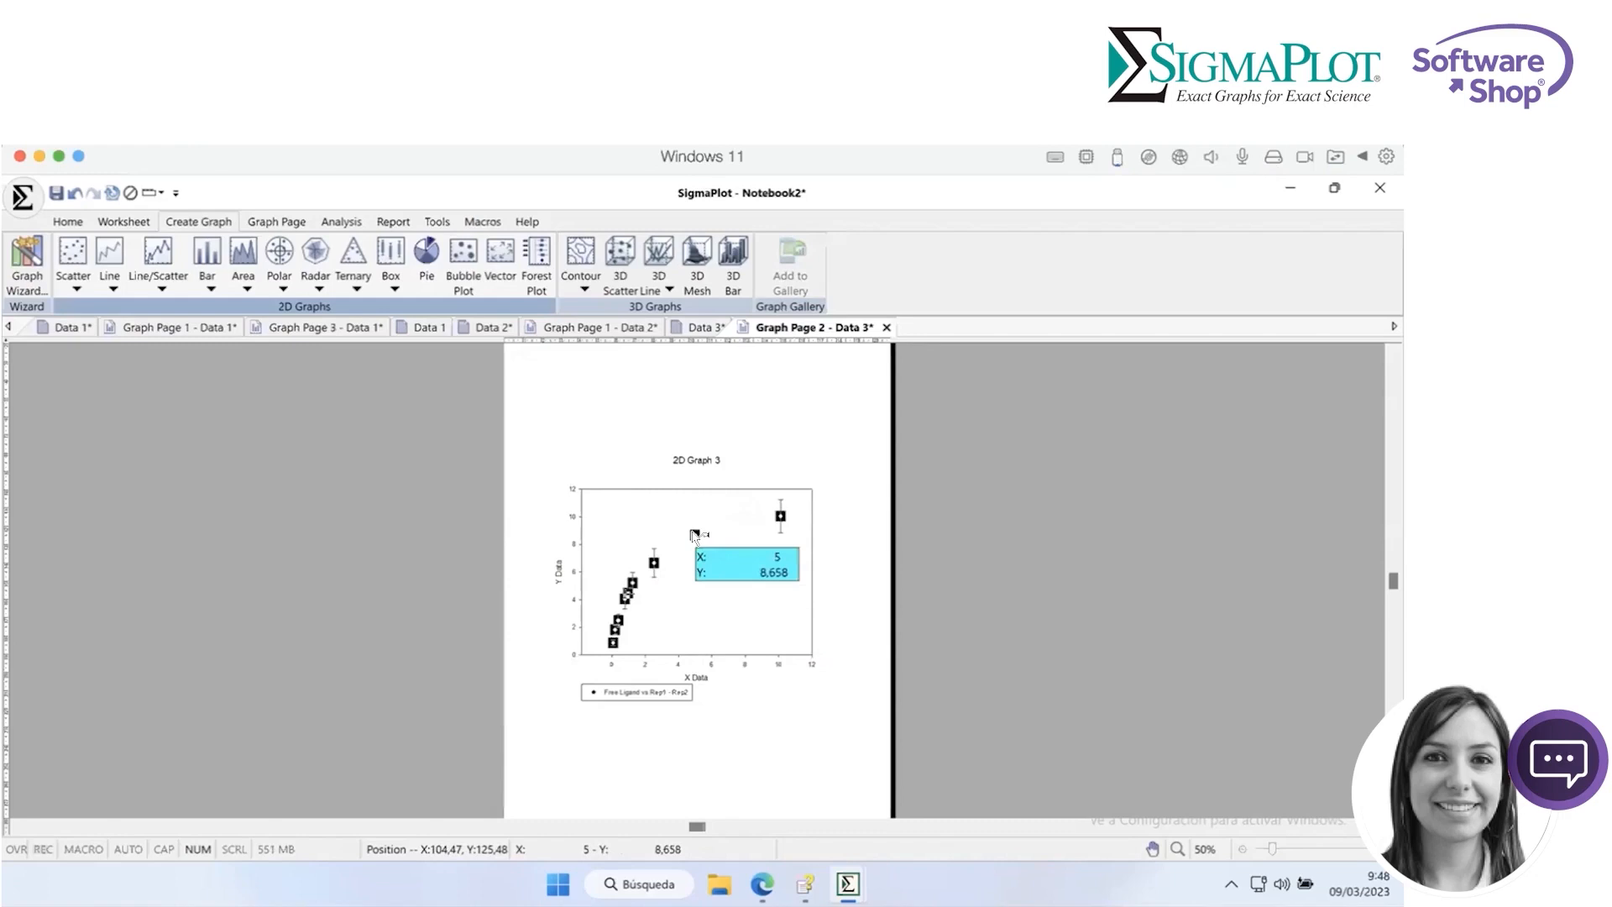
{"action": "left_click", "coordinate": [694, 536]}
{"action": "left_click", "coordinate": [704, 538]}
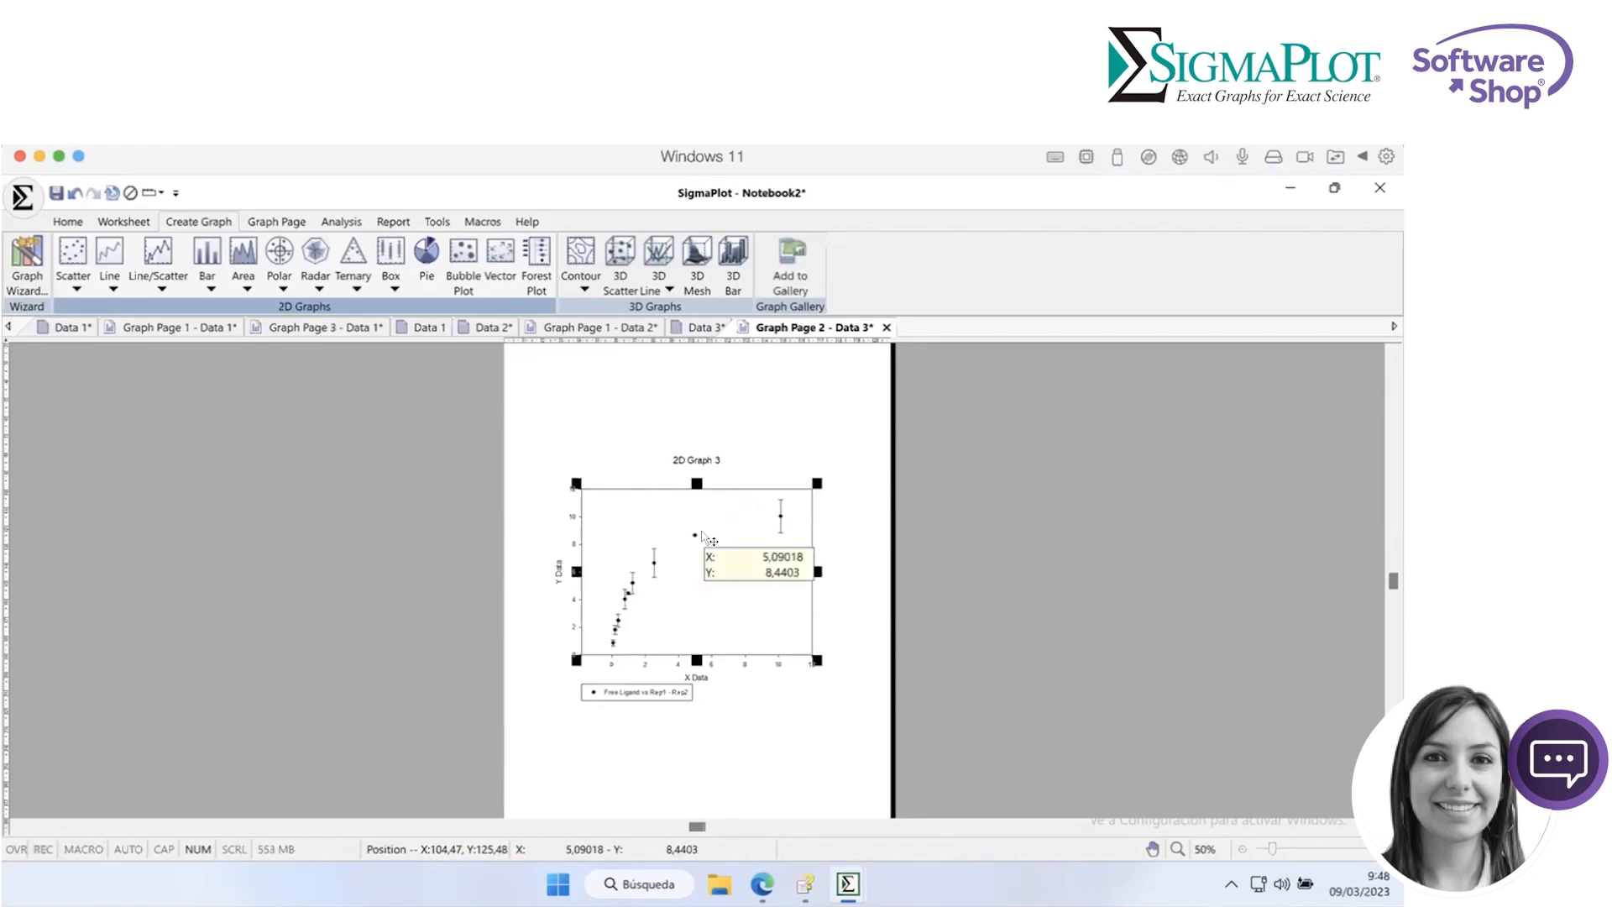
{"action": "right_click", "coordinate": [696, 535]}
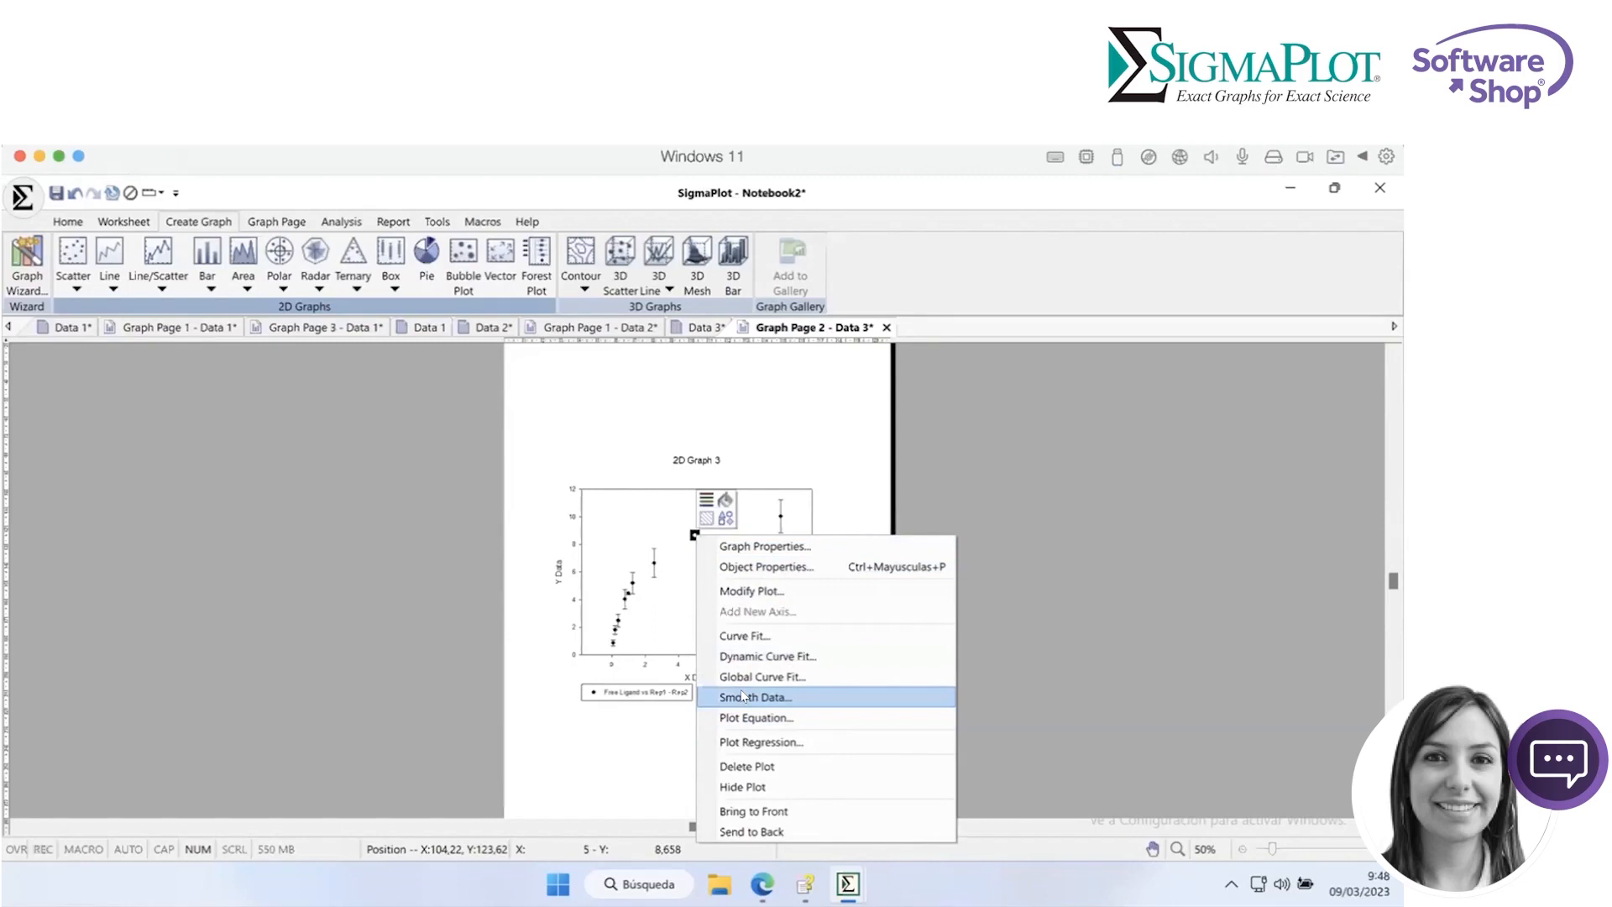
{"action": "left_click", "coordinate": [754, 637]}
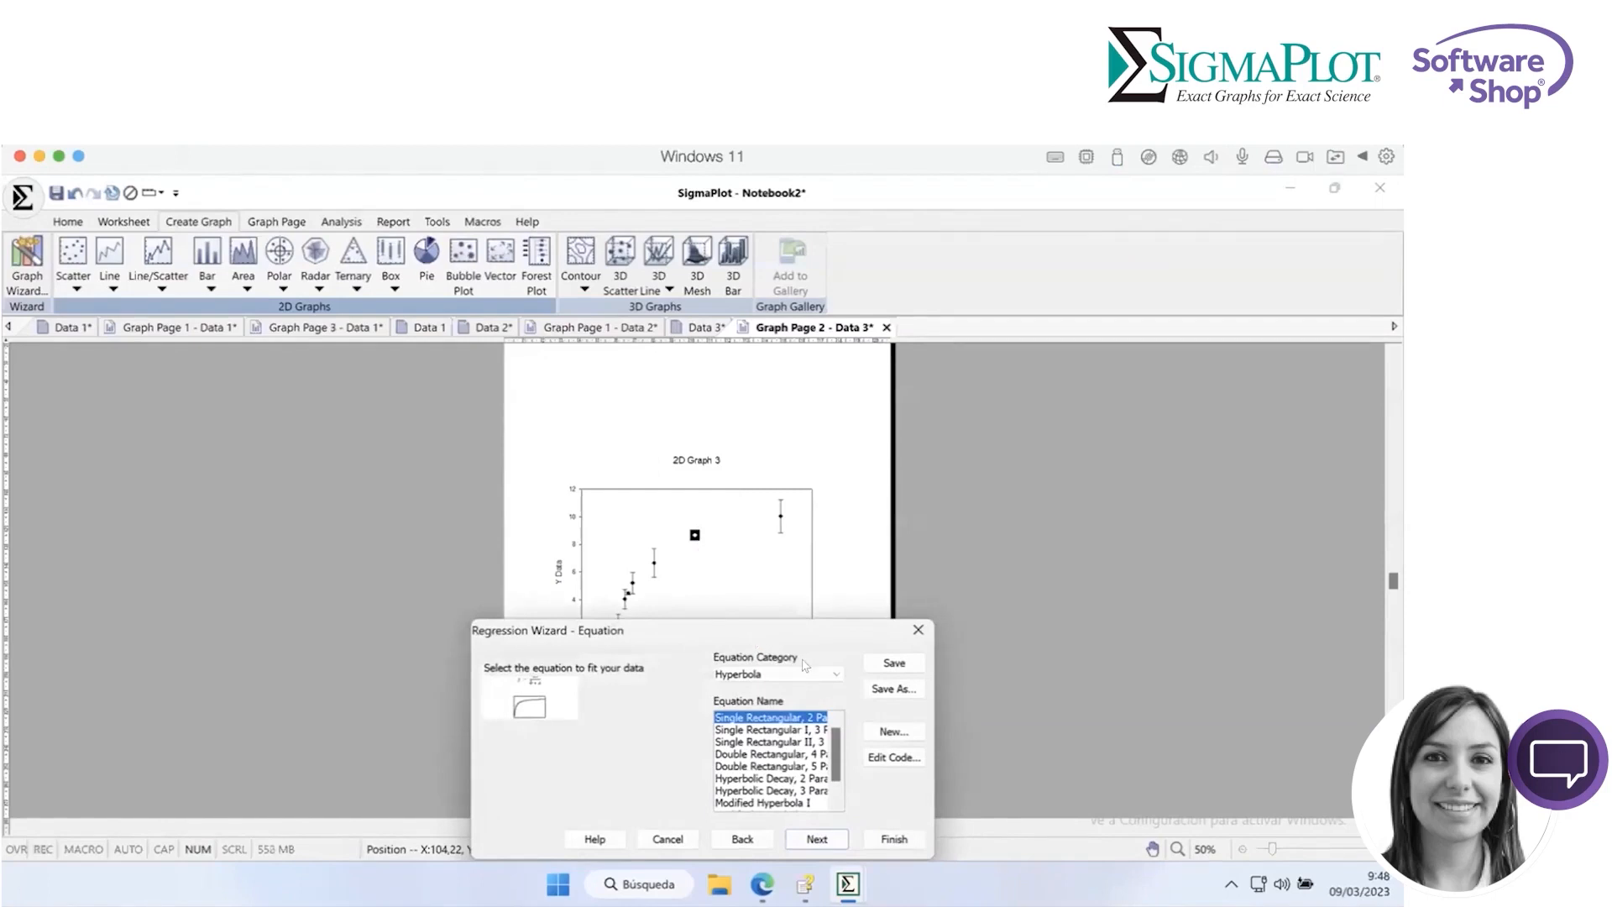
{"action": "left_click_drag", "start_coordinate": [812, 629], "coordinate": [821, 464]}
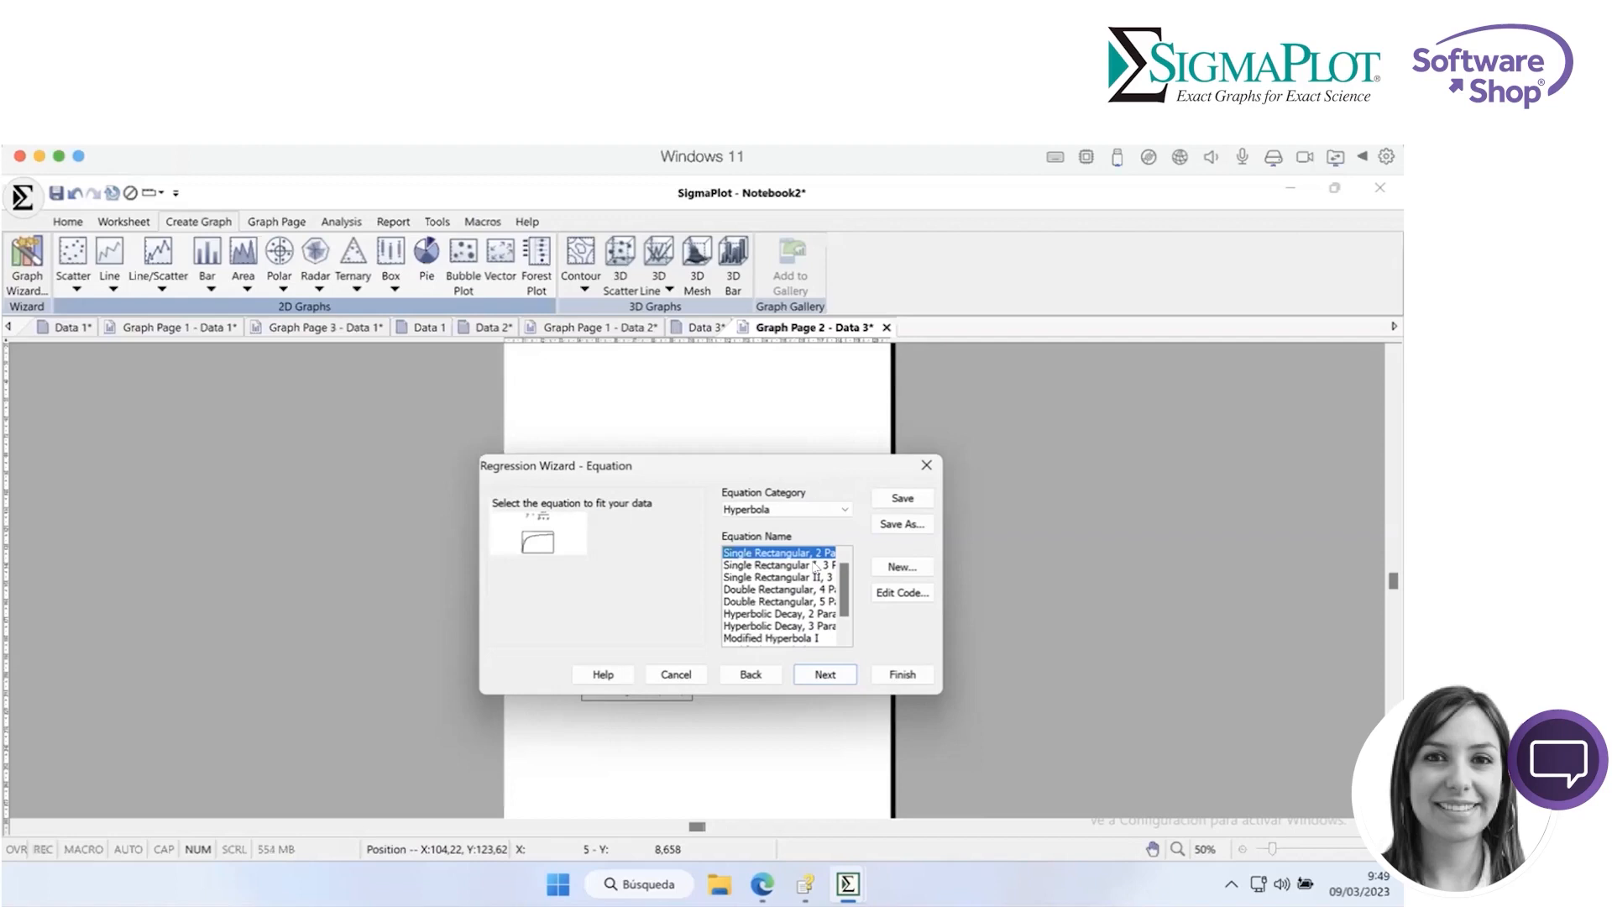
{"action": "left_click", "coordinate": [897, 499]}
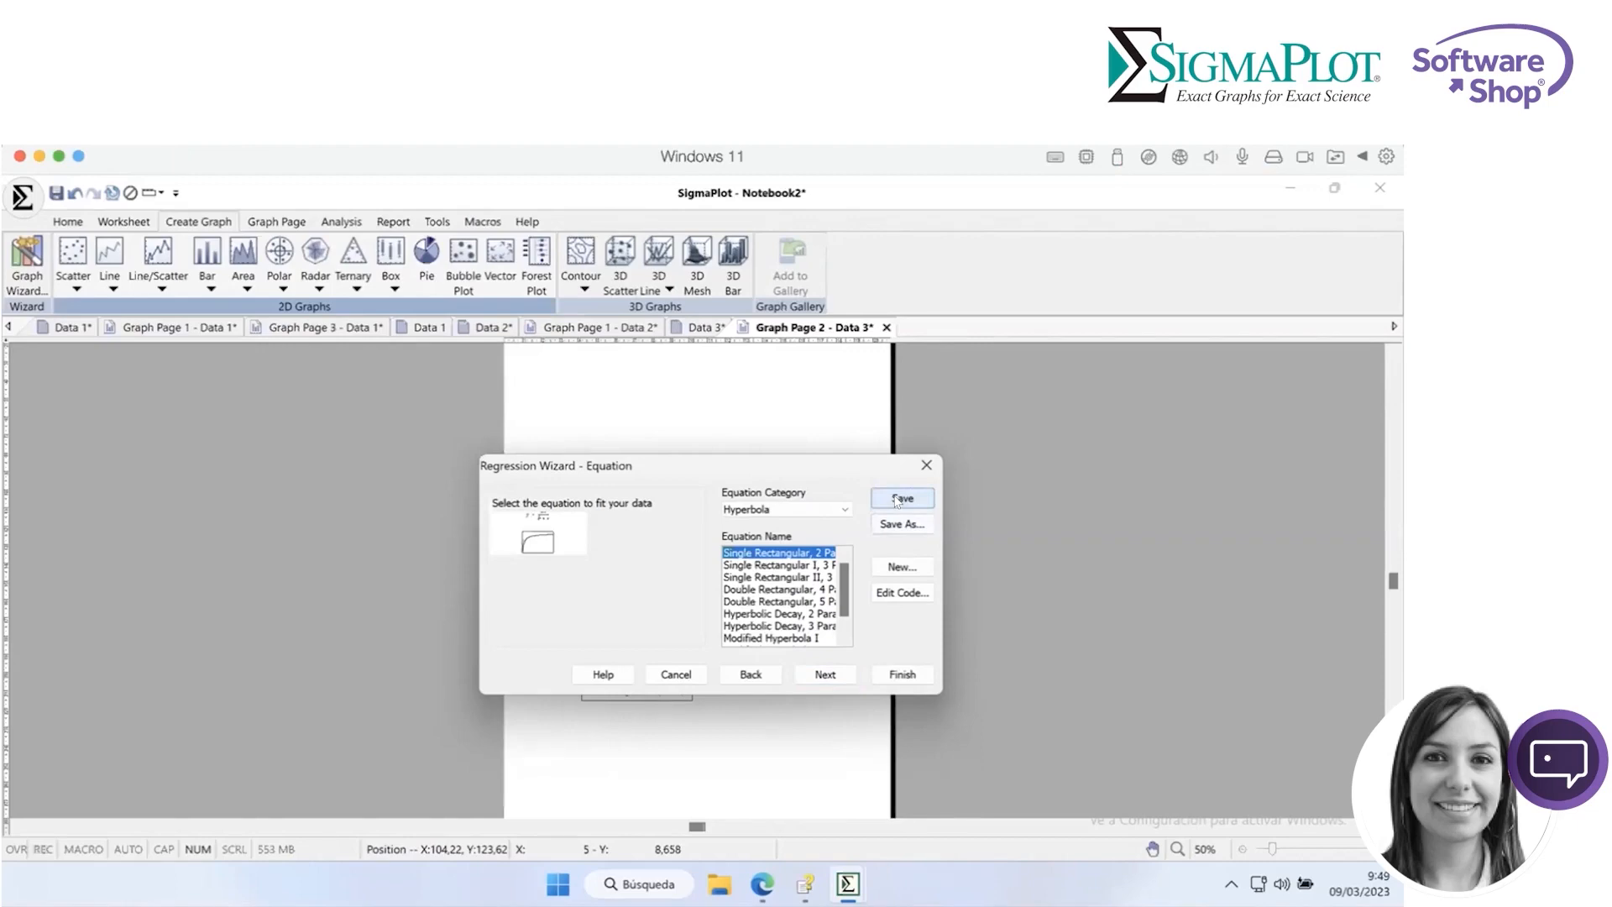
{"action": "left_click", "coordinate": [835, 676]}
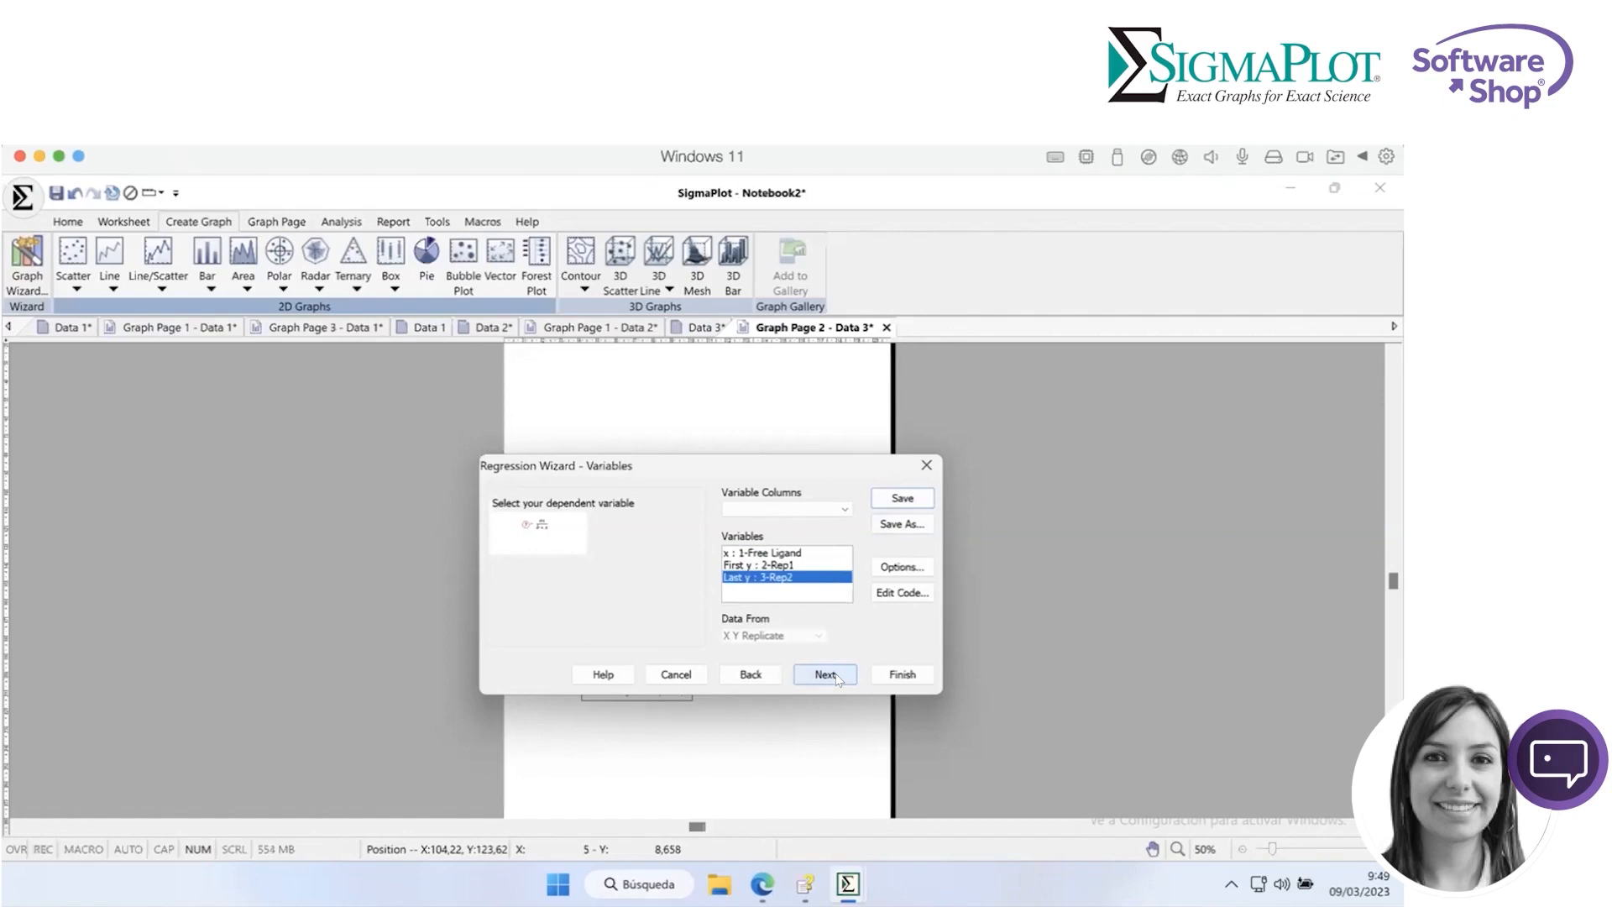
{"action": "left_click", "coordinate": [825, 674]}
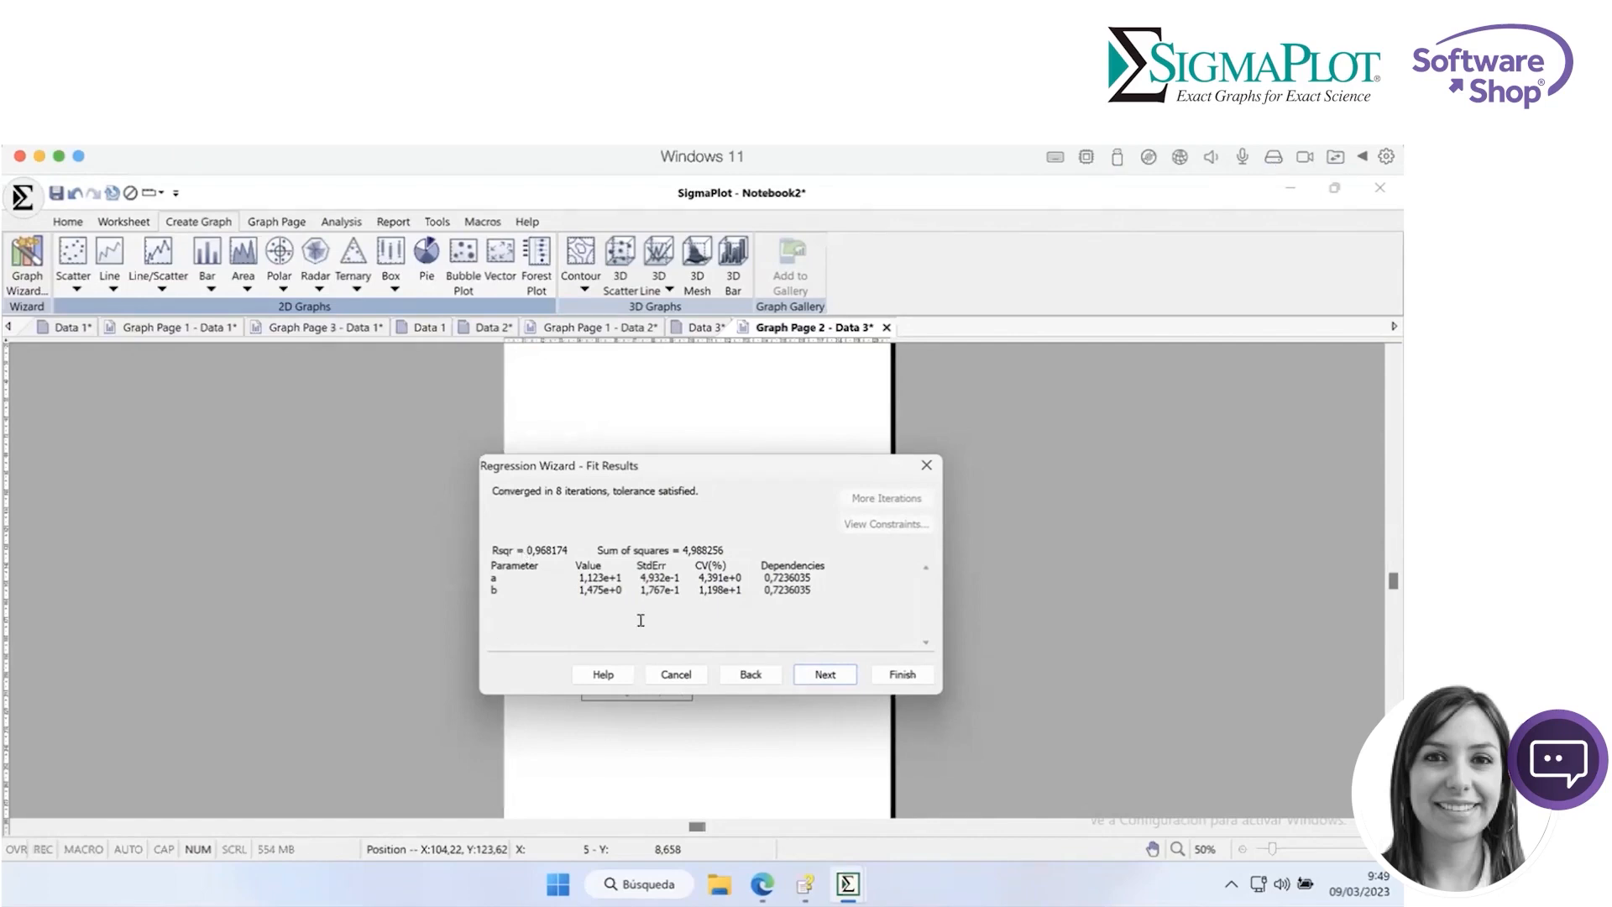
- Finish the fit with parameters, predicted values and residuals in the first empty columns, a report, and the curve added to 2D Graph 3
{"action": "left_click", "coordinate": [812, 674]}
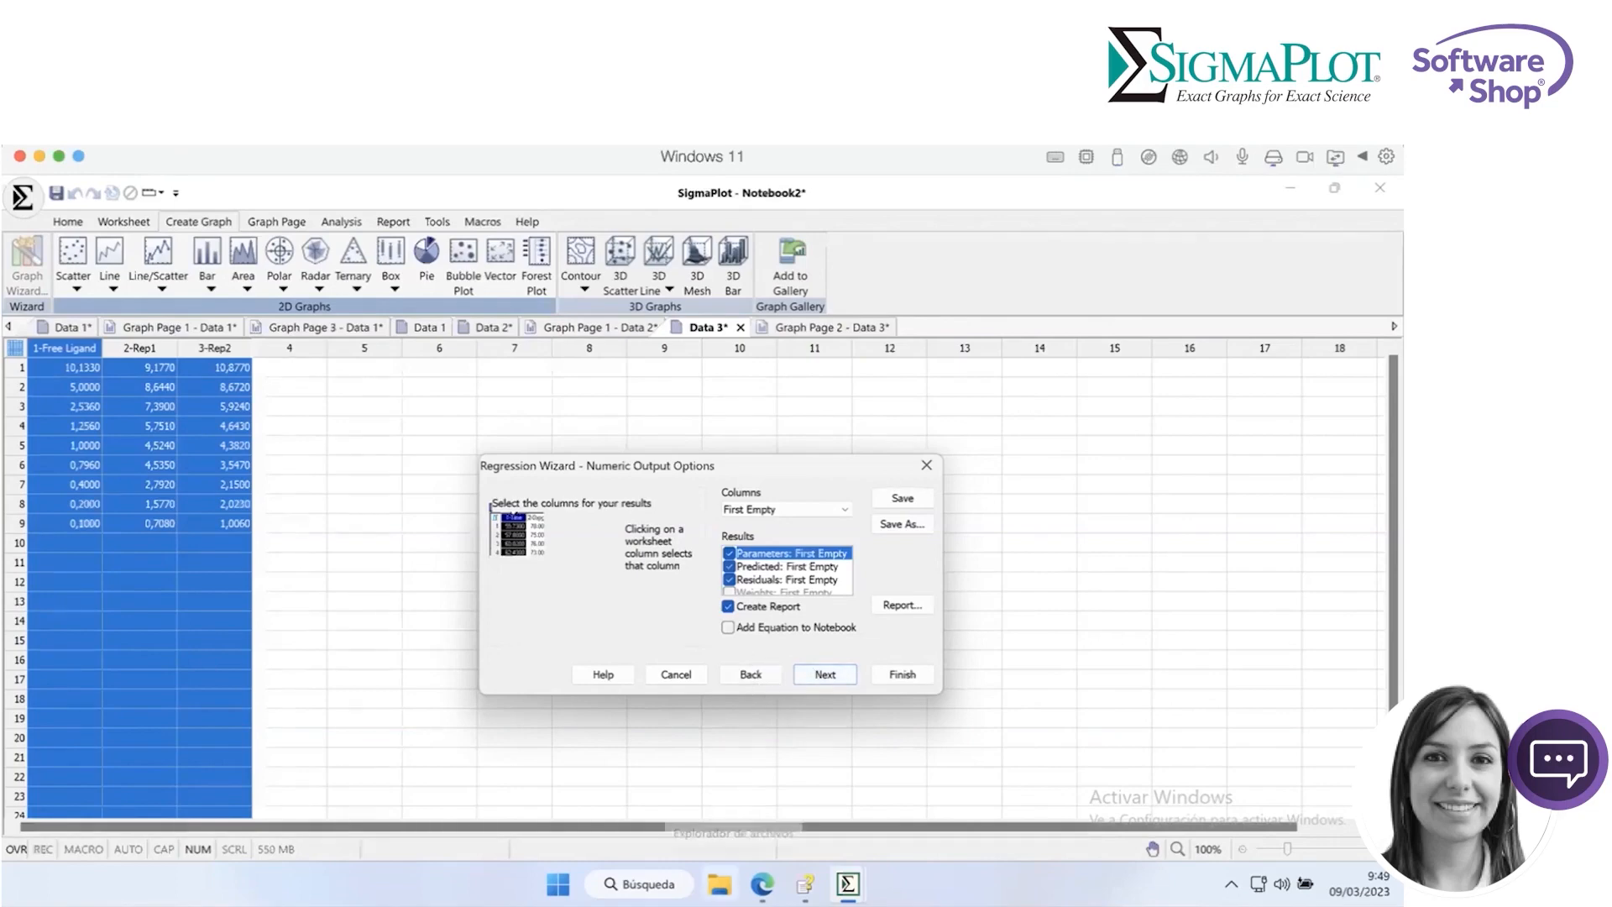
{"action": "left_click", "coordinate": [830, 675]}
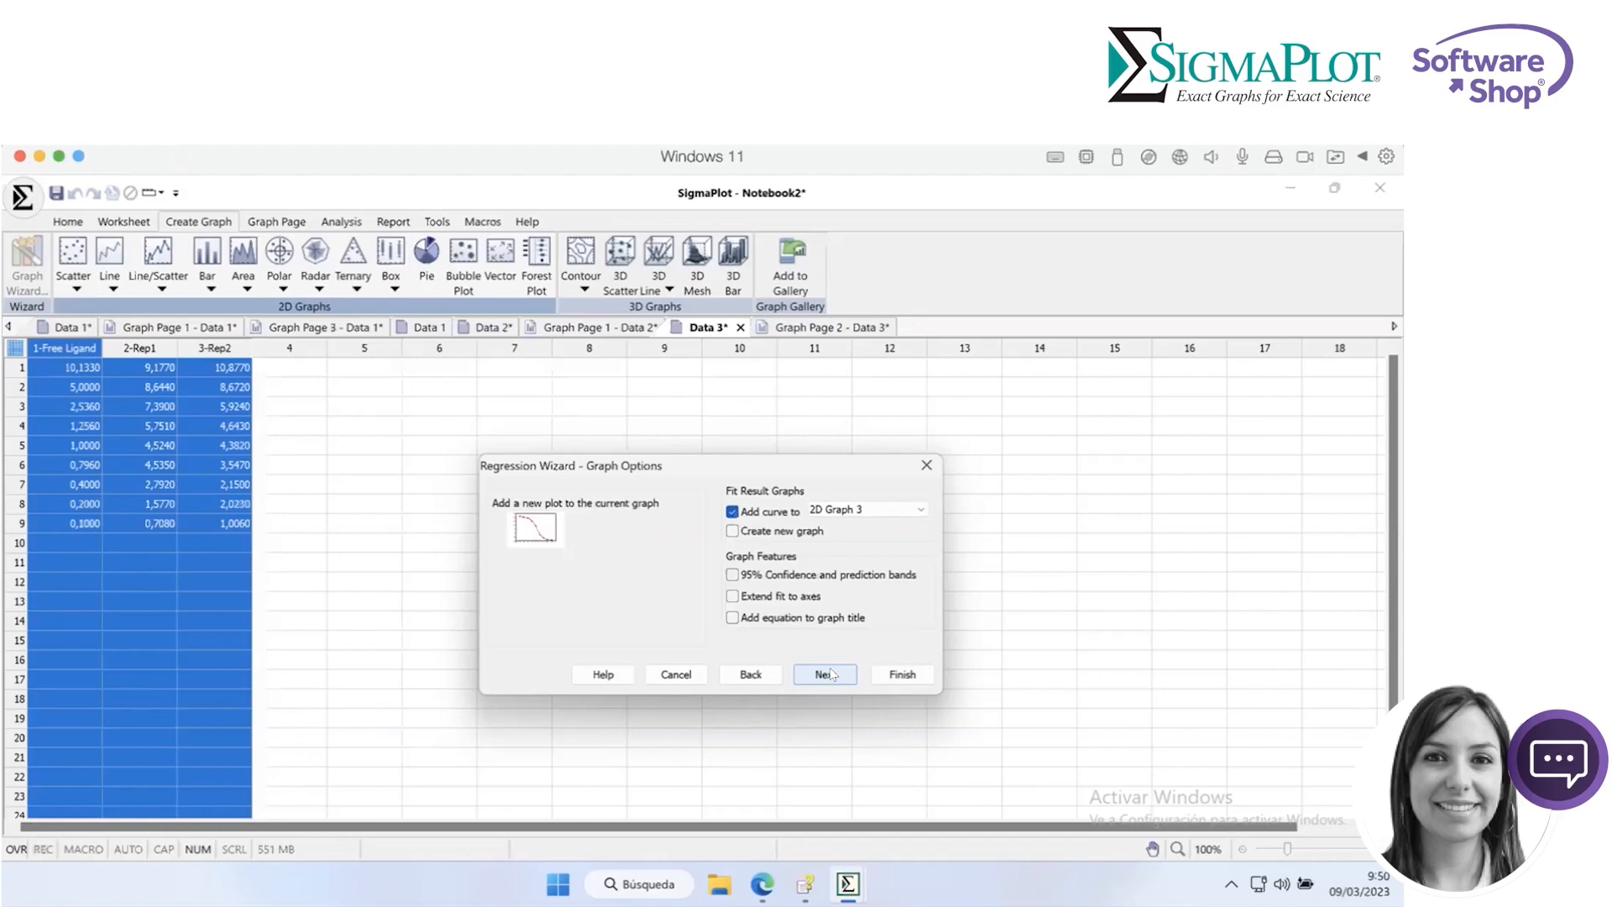
{"action": "left_click", "coordinate": [831, 674]}
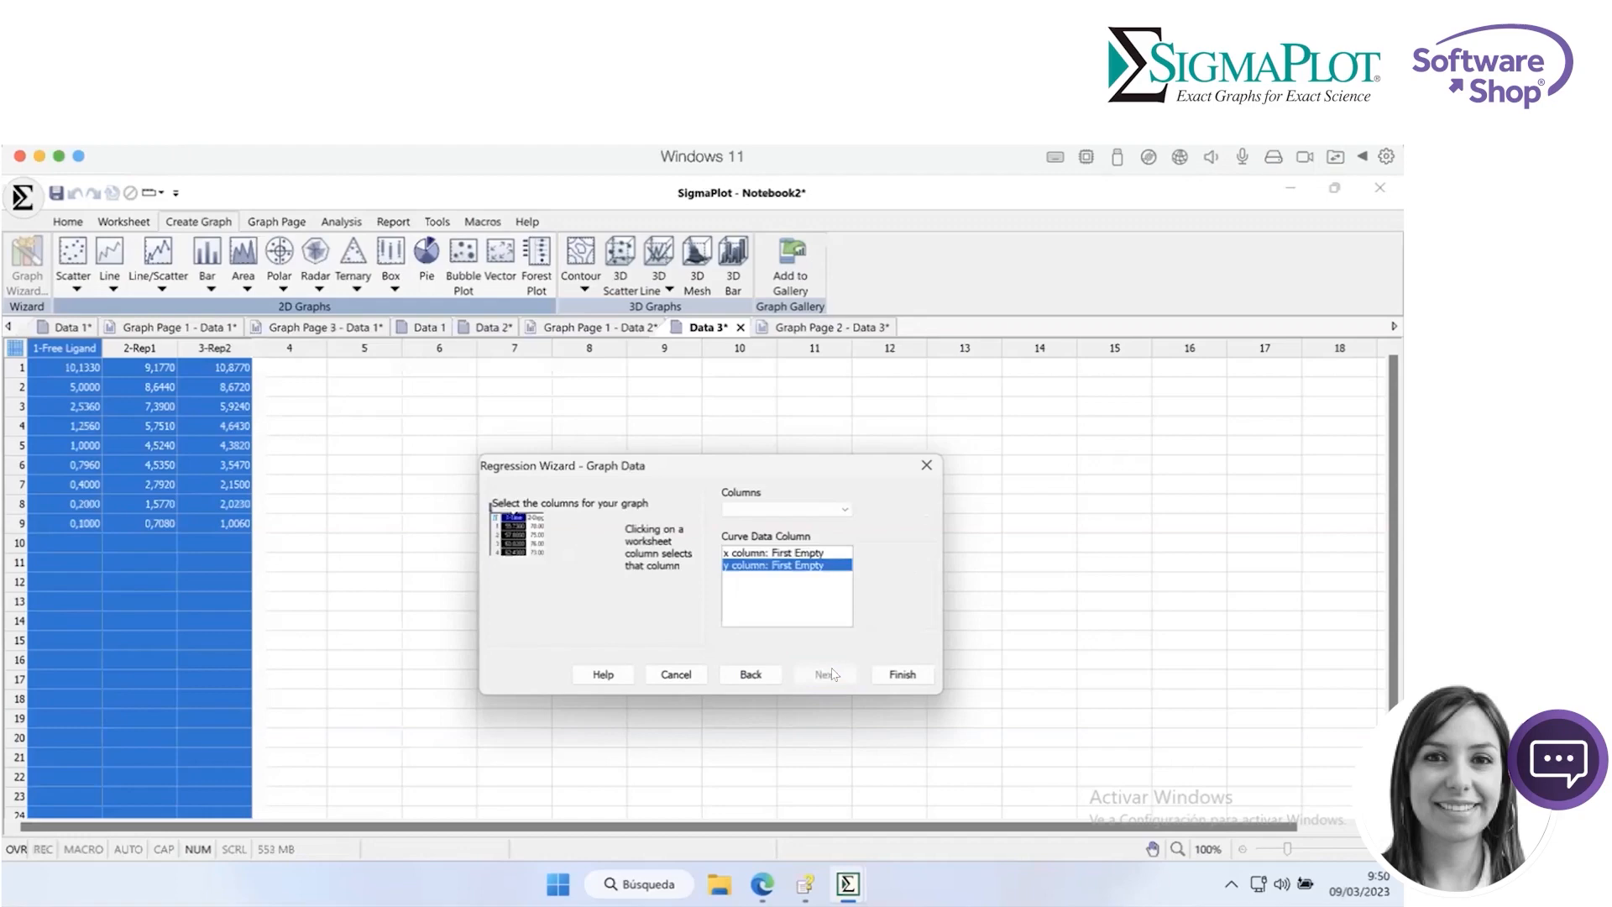
{"action": "left_click", "coordinate": [903, 674]}
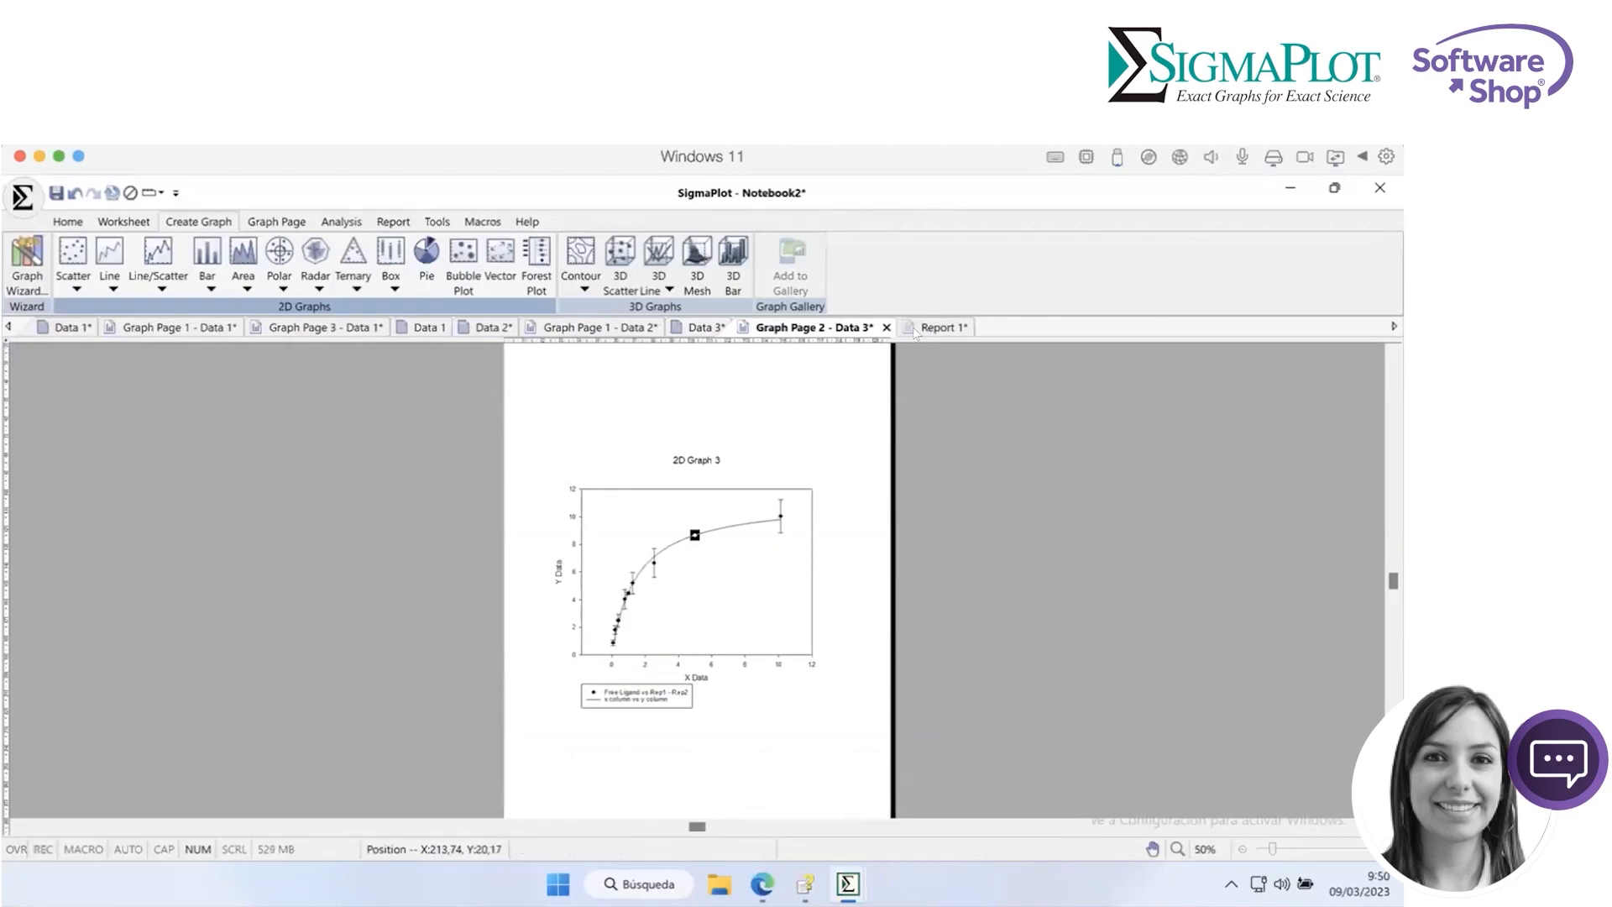
- Examine the nonlinear regression report, including the coefficients, analysis of variance, normality and constant variance tests, and fit equation description
{"action": "left_click", "coordinate": [926, 329]}
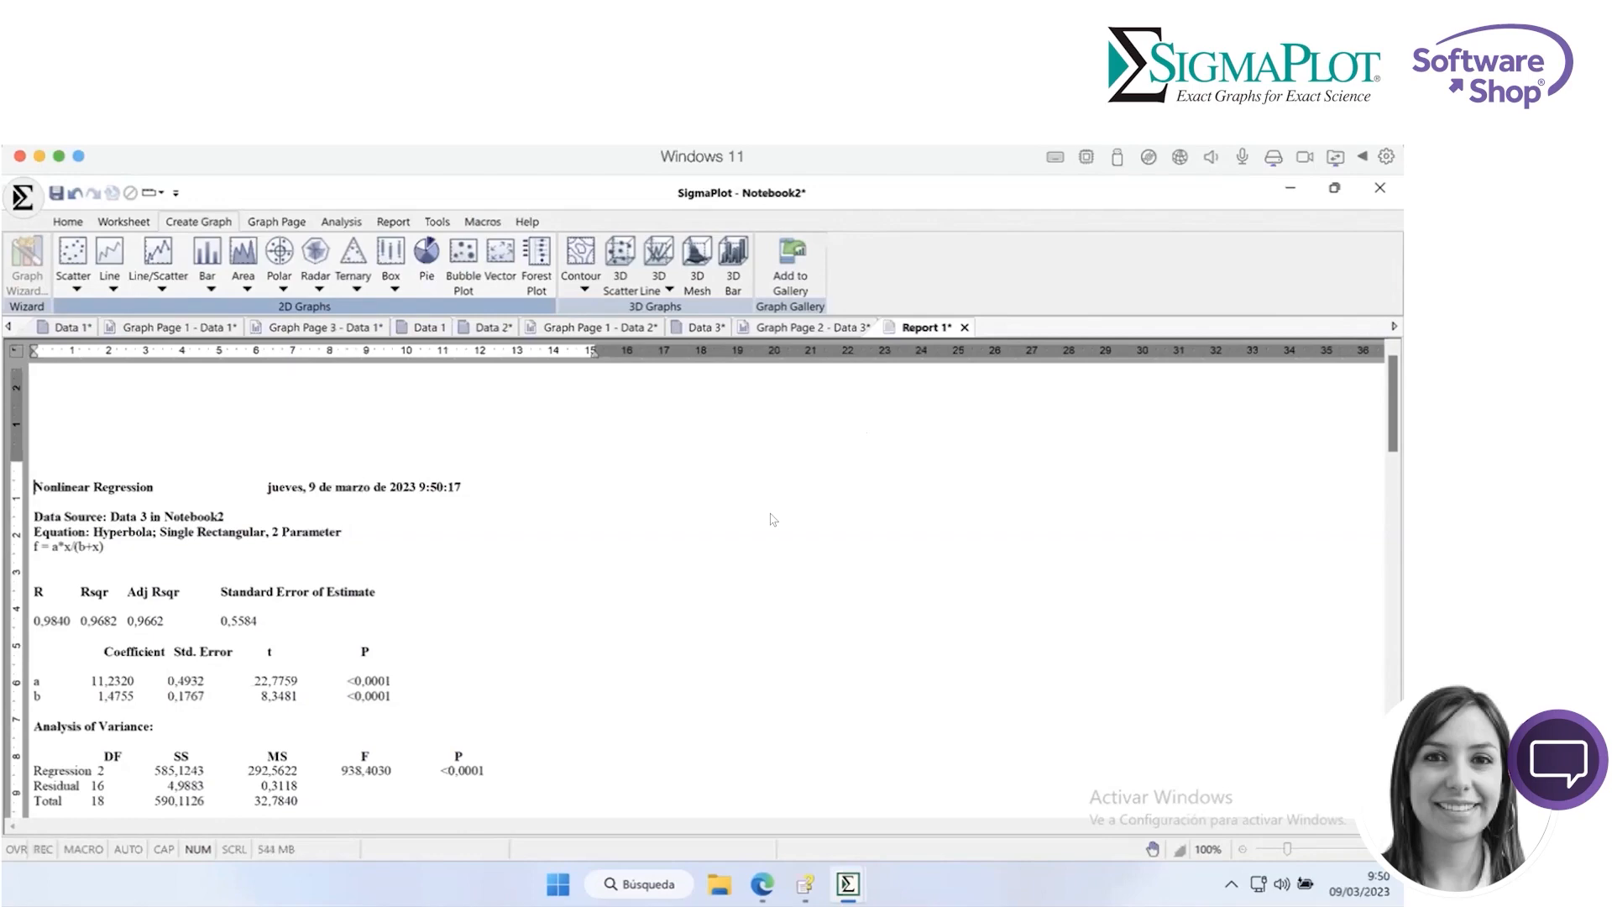
{"action": "scroll", "coordinate": [772, 521], "scroll_direction": "down", "scroll_amount": 10}
{"action": "scroll", "coordinate": [772, 519], "scroll_direction": "up", "scroll_amount": 10}
{"action": "scroll", "coordinate": [772, 520], "scroll_direction": "down", "scroll_amount": 8}
{"action": "scroll", "coordinate": [772, 520], "scroll_direction": "up", "scroll_amount": 8}
{"action": "scroll", "coordinate": [143, 592], "scroll_direction": "down", "scroll_amount": 5}
{"action": "scroll", "coordinate": [153, 603], "scroll_direction": "up", "scroll_amount": 2}
{"action": "scroll", "coordinate": [153, 603], "scroll_direction": "up", "scroll_amount": 3}
{"action": "scroll", "coordinate": [149, 503], "scroll_direction": "down", "scroll_amount": 5}
{"action": "scroll", "coordinate": [149, 503], "scroll_direction": "up", "scroll_amount": 5}
{"action": "scroll", "coordinate": [149, 503], "scroll_direction": "down", "scroll_amount": 5}
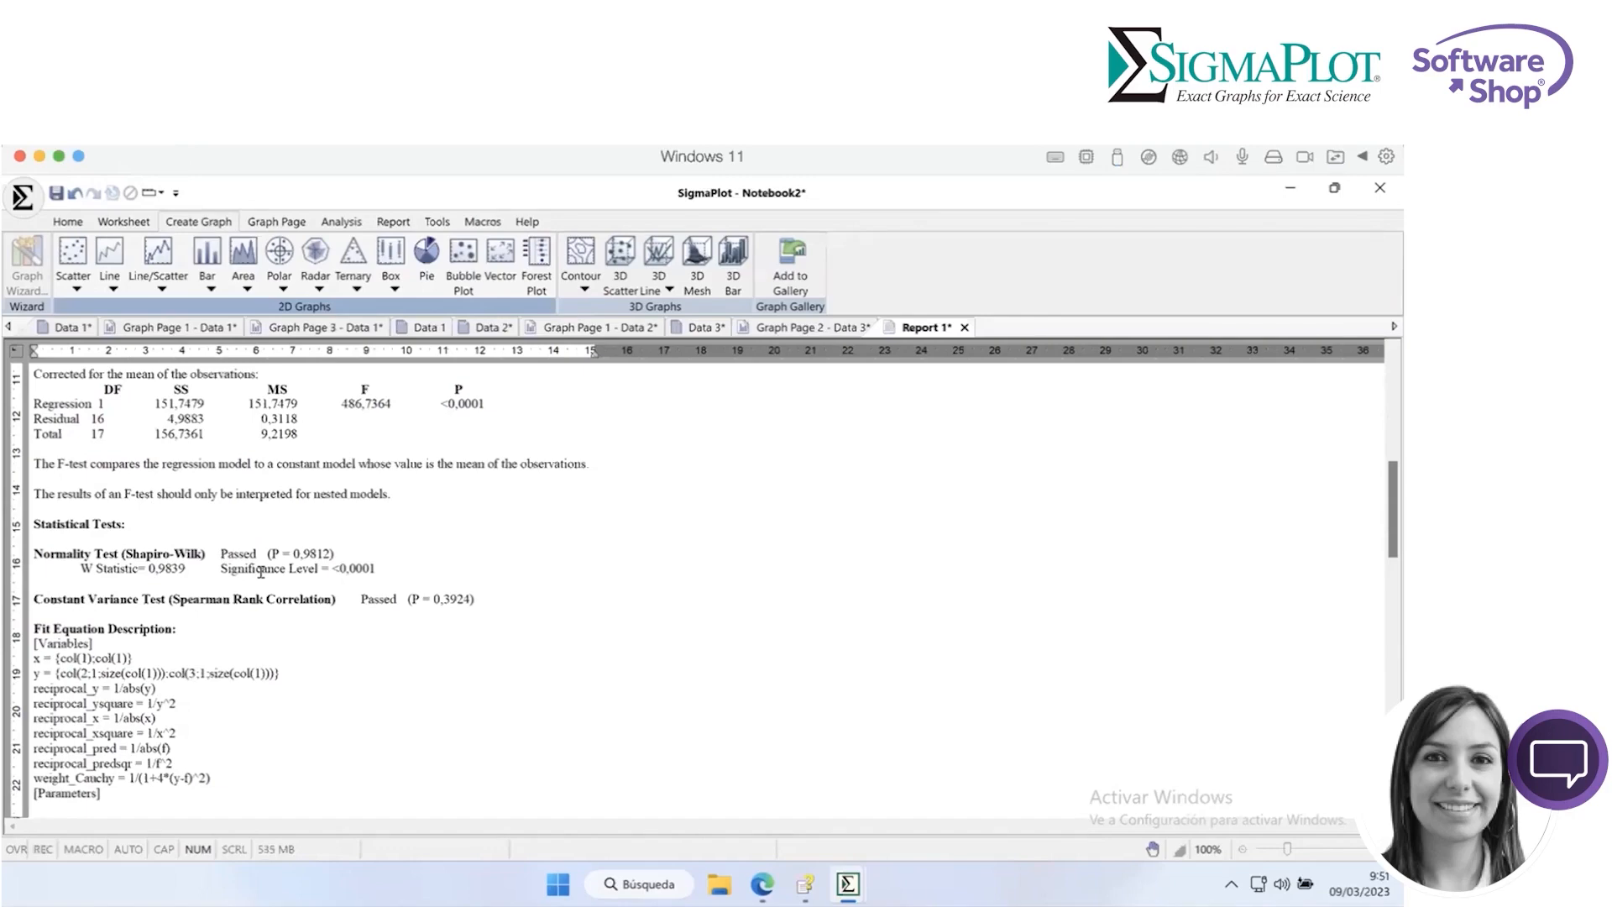
{"action": "scroll", "coordinate": [261, 572], "scroll_direction": "up", "scroll_amount": 10}
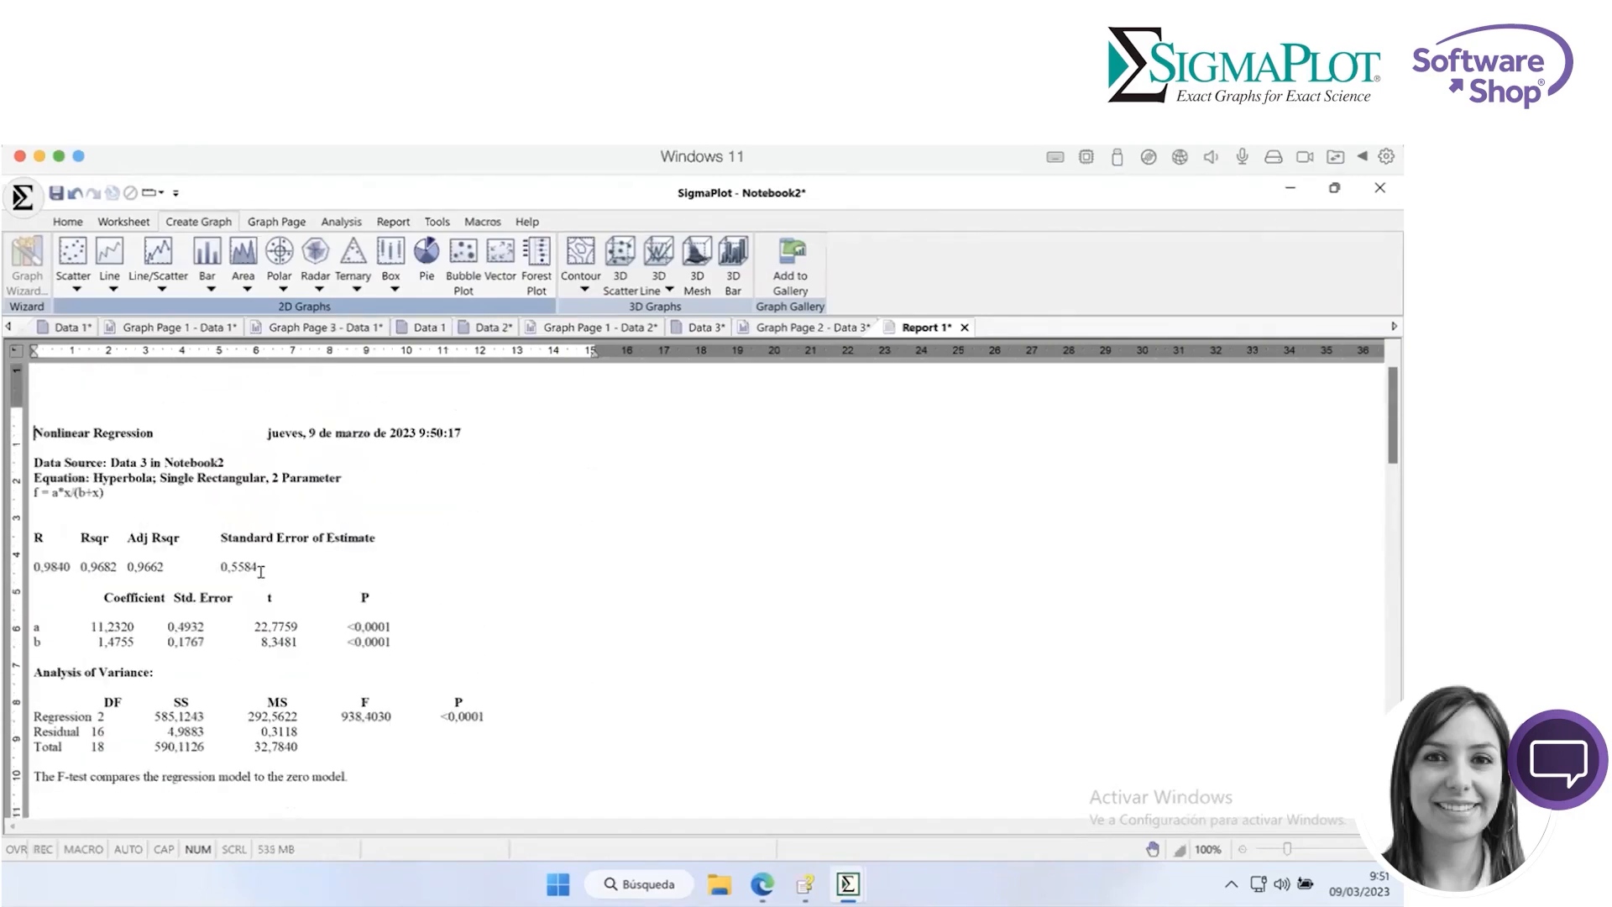
{"action": "scroll", "coordinate": [261, 572], "scroll_direction": "down", "scroll_amount": 10}
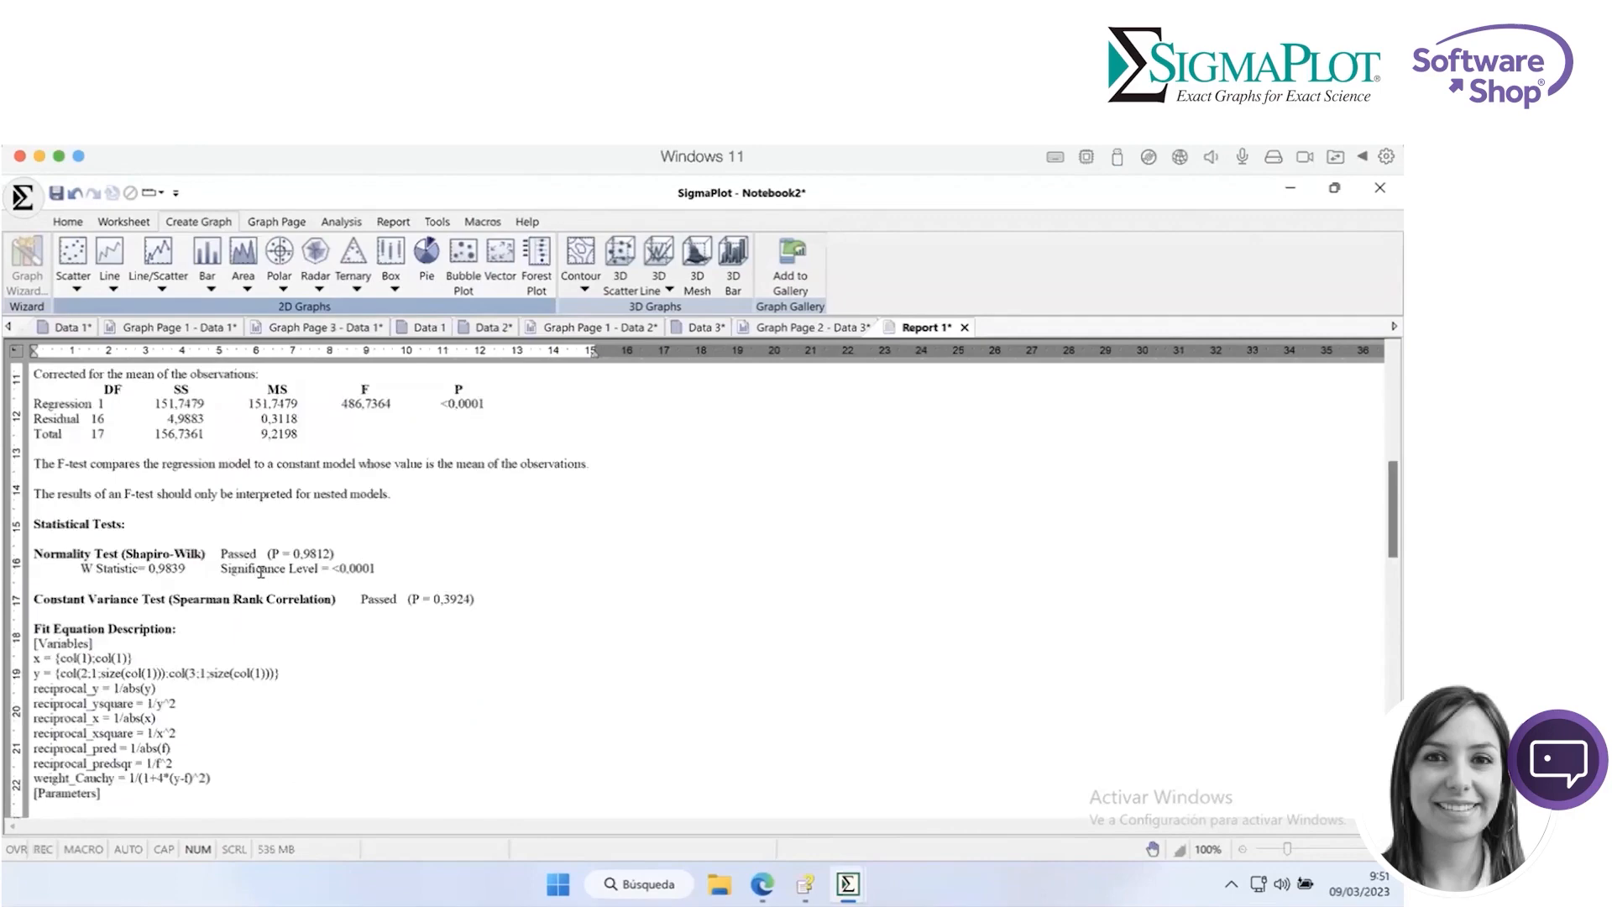
{"action": "scroll", "coordinate": [261, 571], "scroll_direction": "up", "scroll_amount": 6}
{"action": "scroll", "coordinate": [261, 572], "scroll_direction": "down", "scroll_amount": 8}
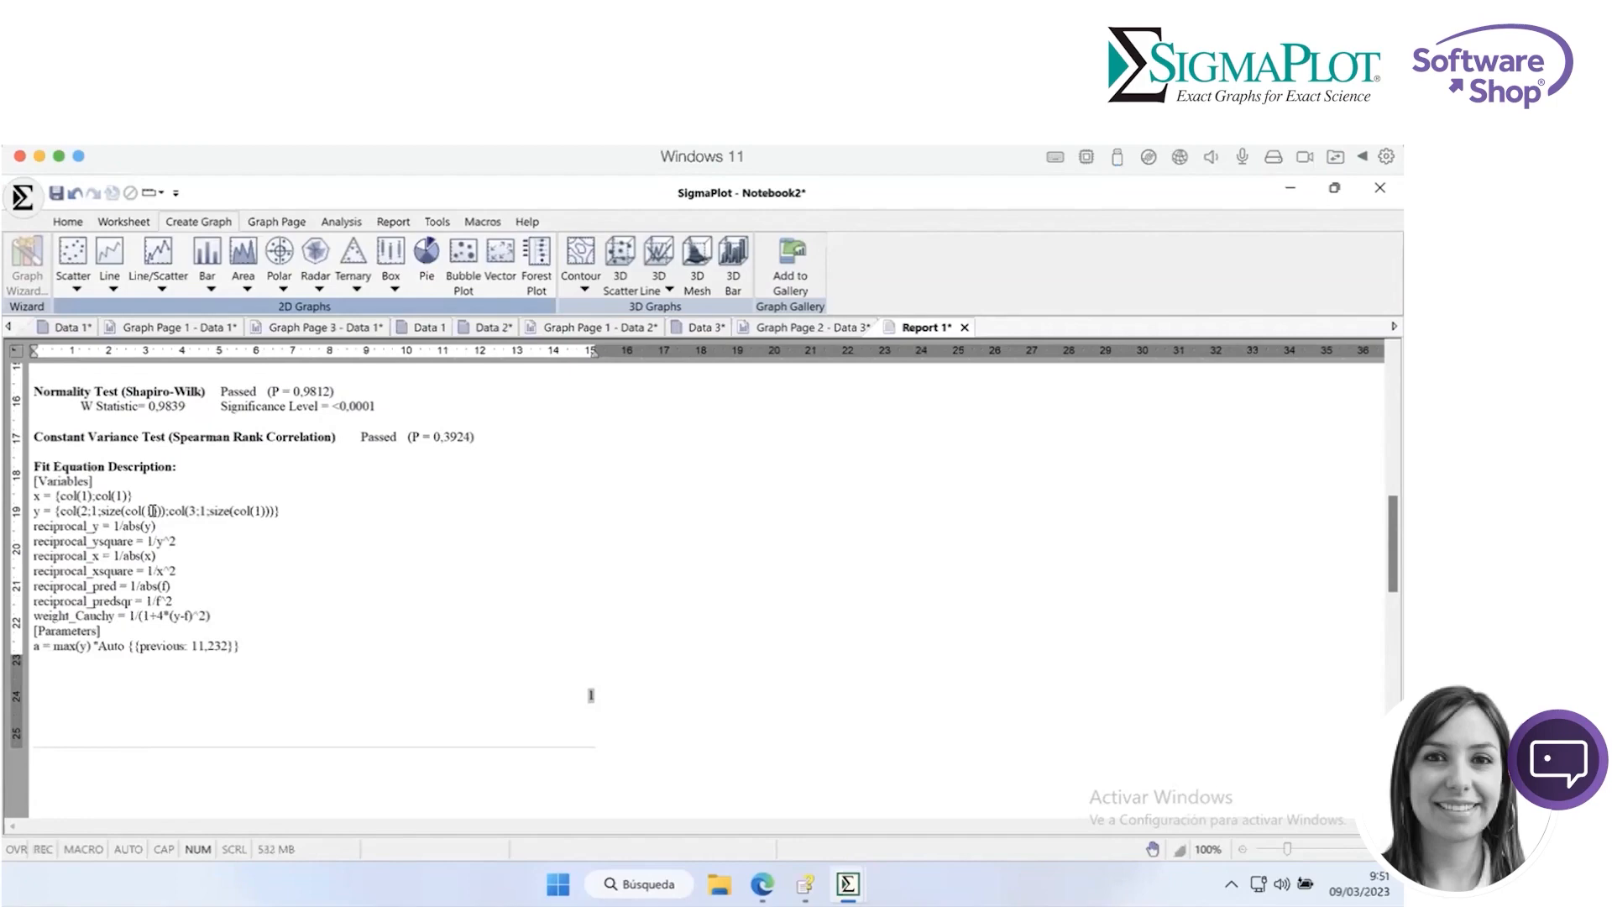
{"action": "scroll", "coordinate": [153, 511], "scroll_direction": "up", "scroll_amount": 10}
{"action": "scroll", "coordinate": [153, 510], "scroll_direction": "down", "scroll_amount": 4}
{"action": "scroll", "coordinate": [153, 510], "scroll_direction": "up", "scroll_amount": 2}
{"action": "scroll", "coordinate": [152, 511], "scroll_direction": "down", "scroll_amount": 4}
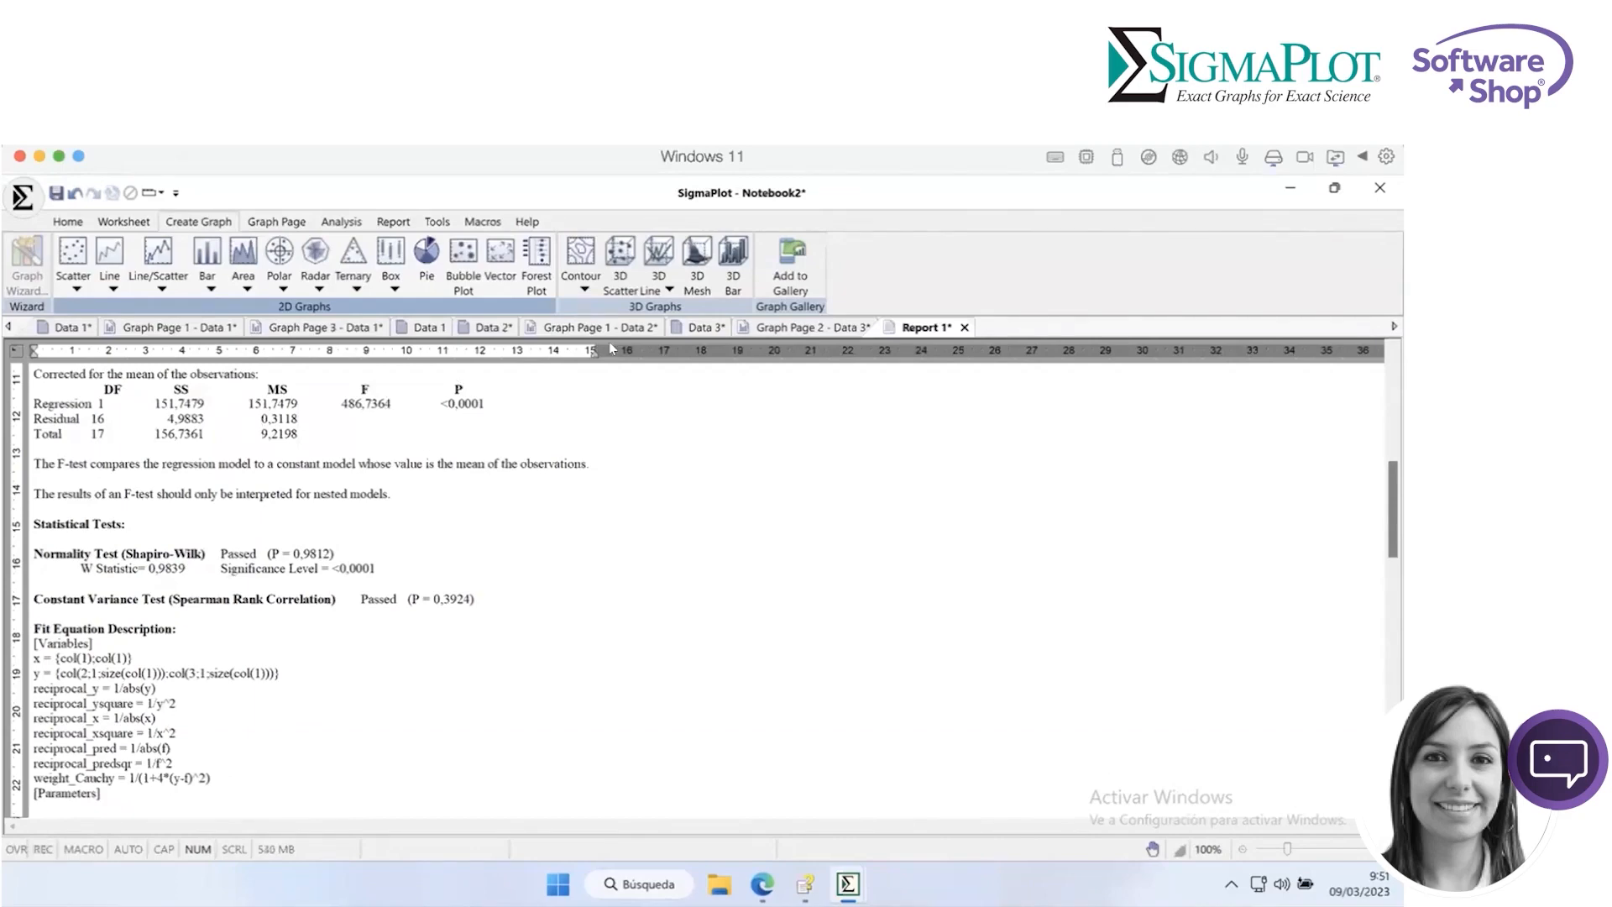
- Review the fitted curve on Graph Page 2, the result columns in Data 3, and the earlier worksheets and graph pages
{"action": "left_click", "coordinate": [769, 325]}
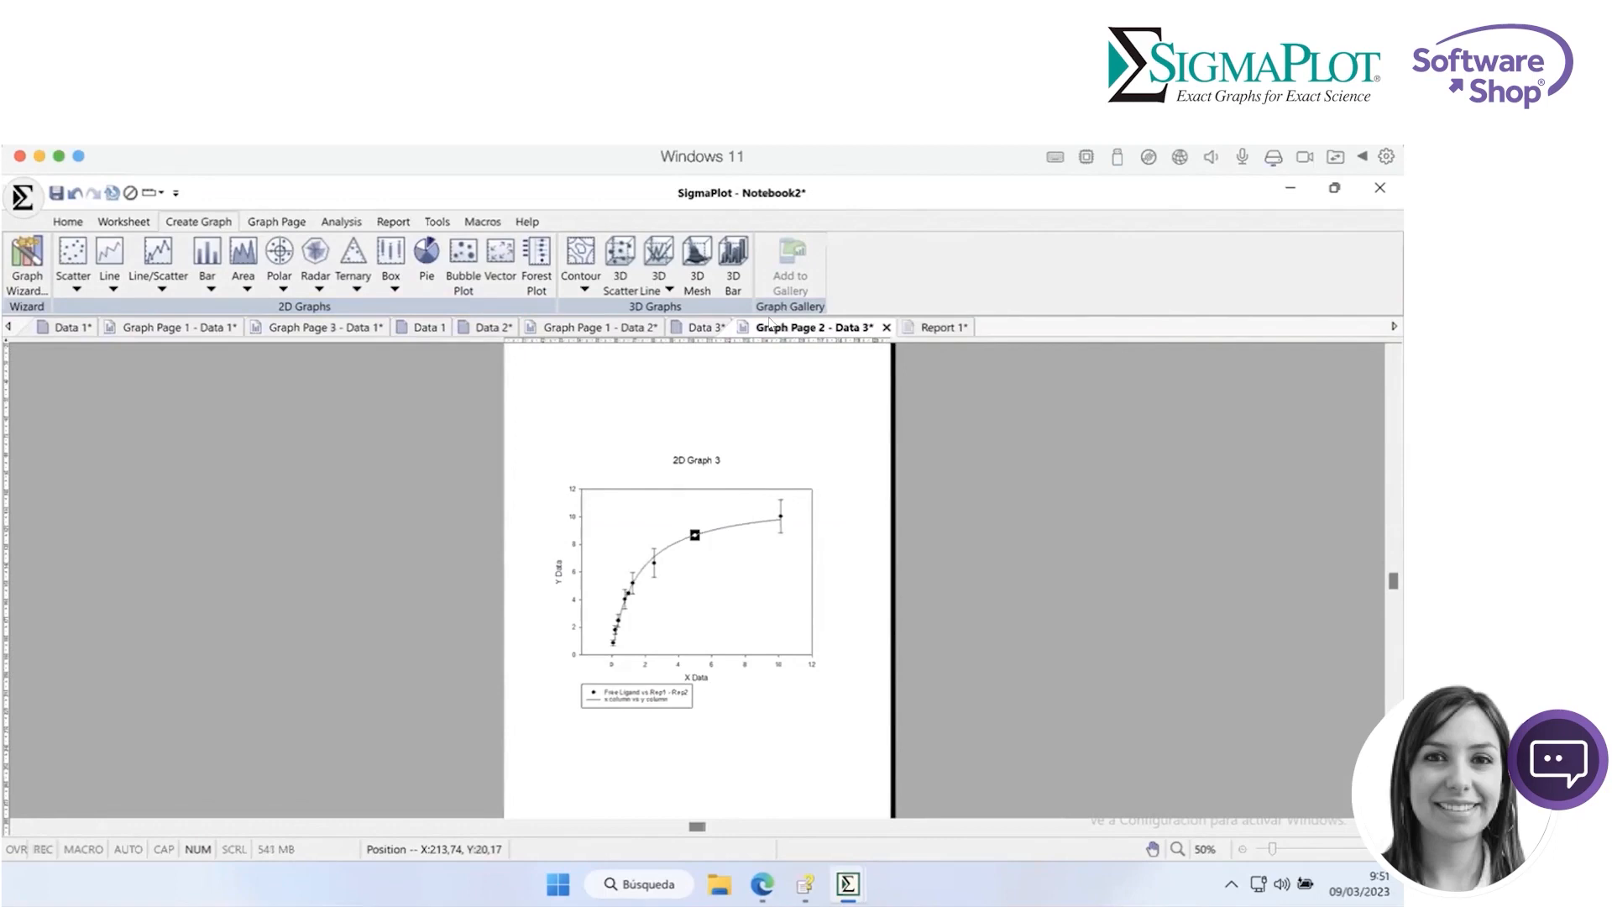
{"action": "left_click", "coordinate": [702, 327]}
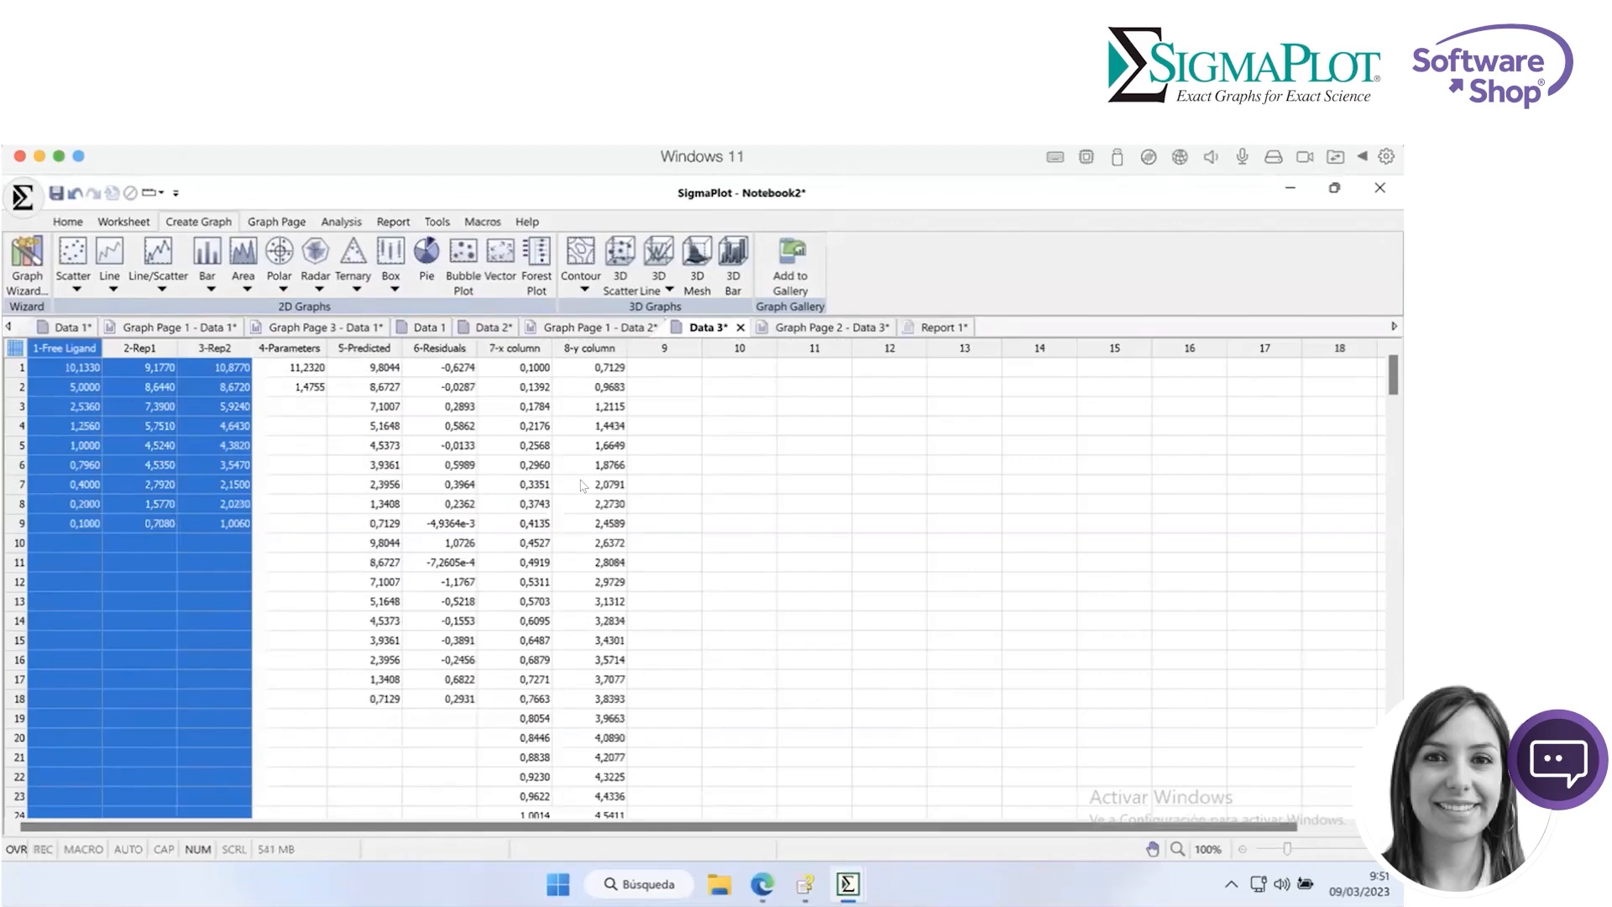
{"action": "left_click", "coordinate": [606, 326]}
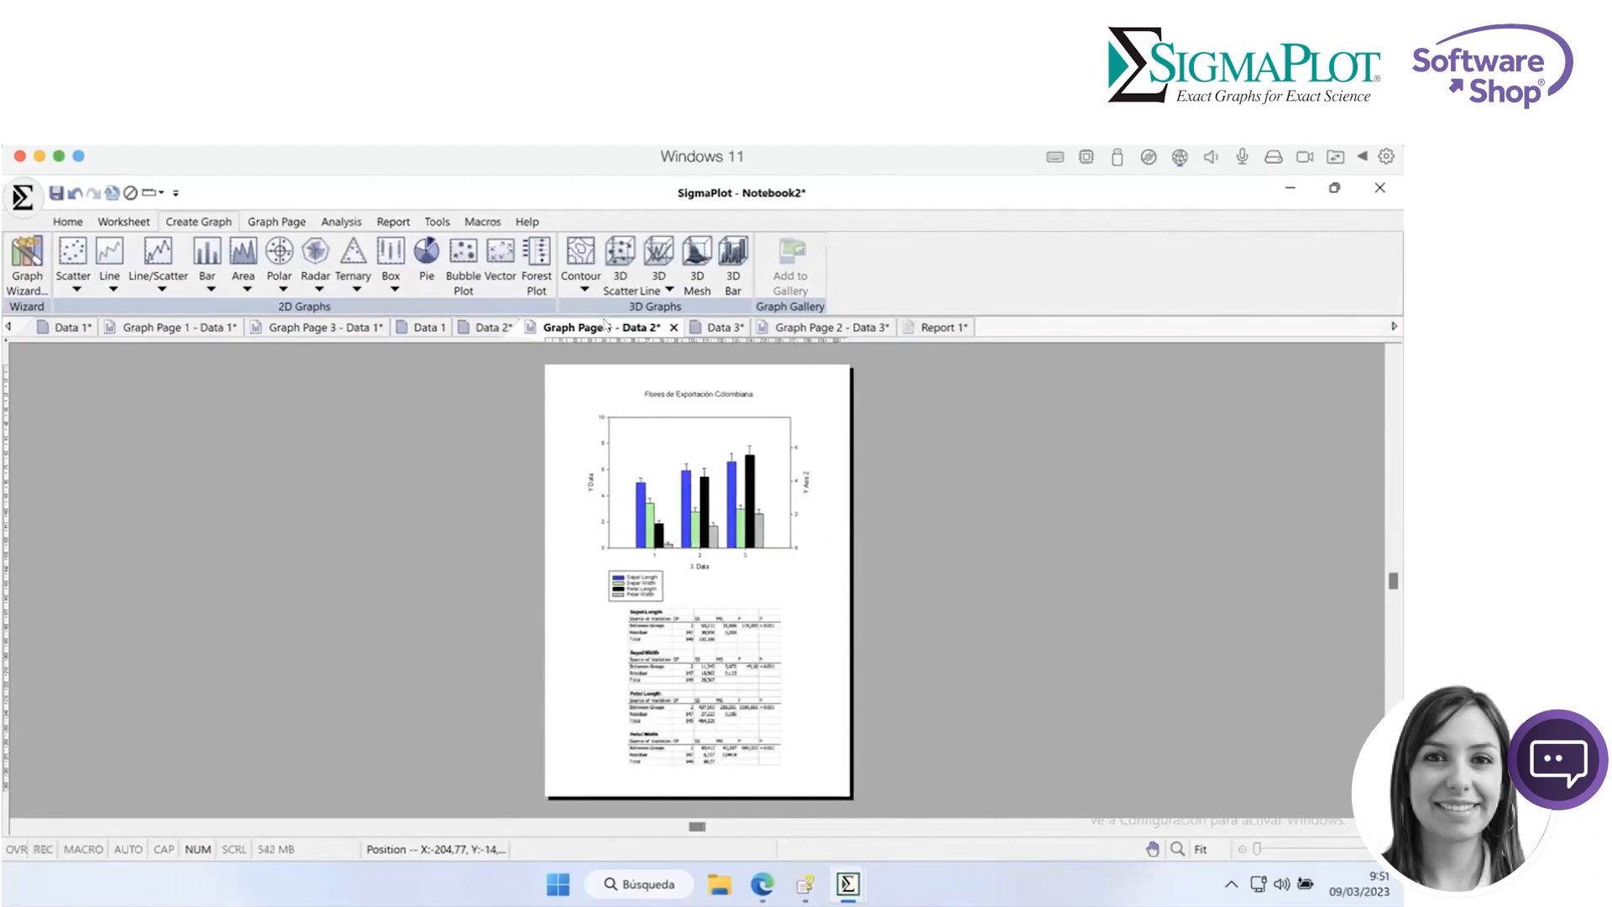
{"action": "left_click", "coordinate": [482, 326]}
{"action": "left_click", "coordinate": [428, 328]}
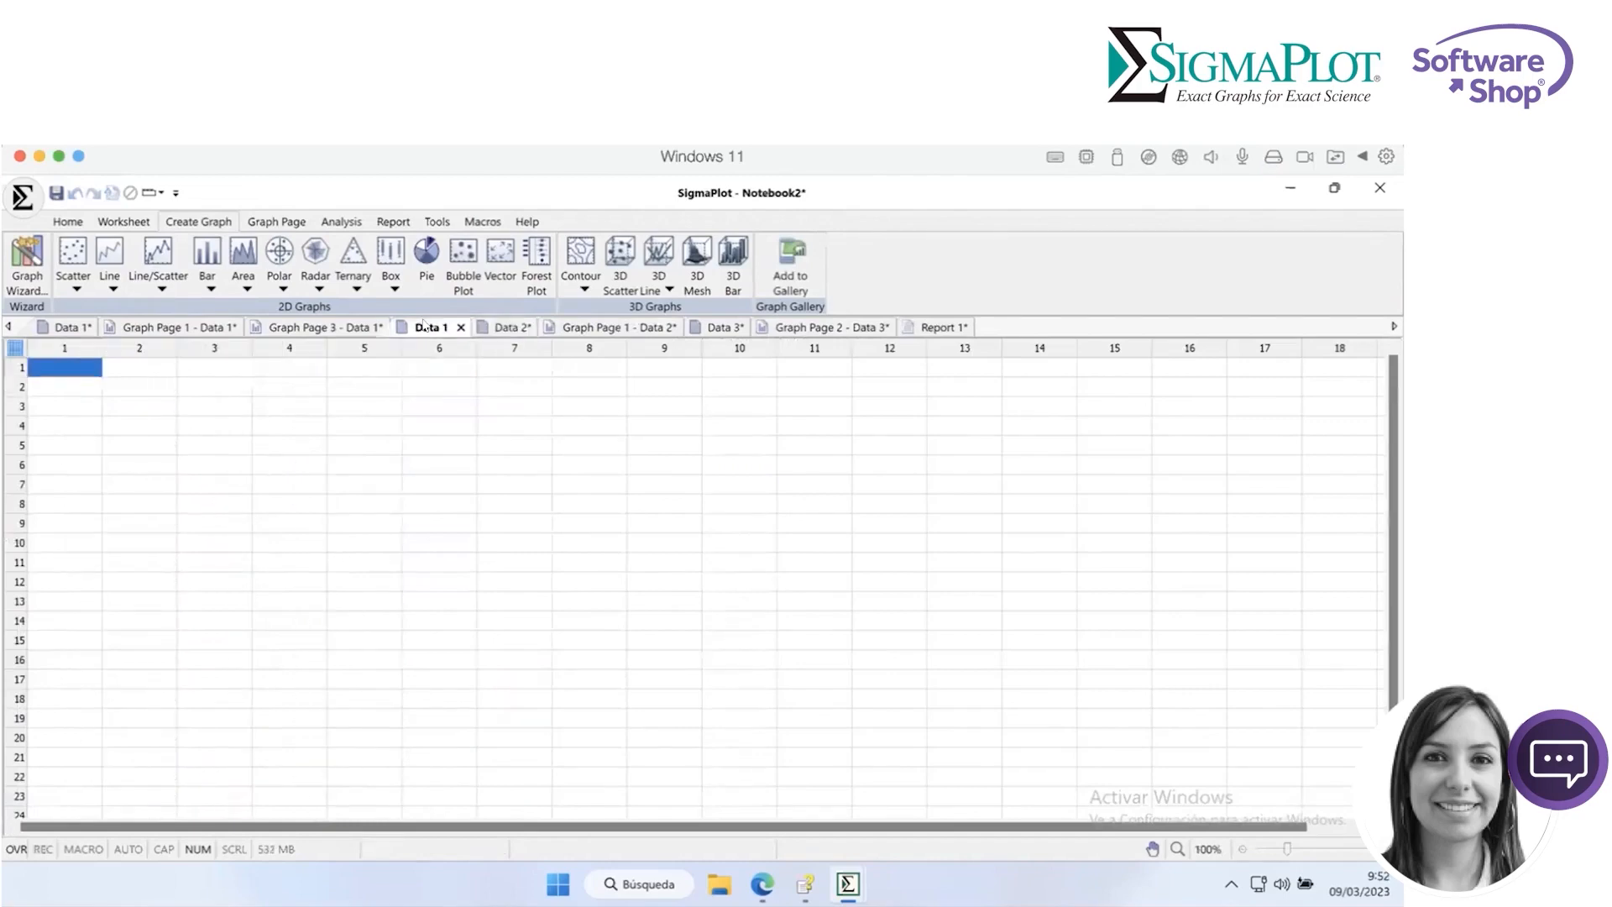
{"action": "left_click", "coordinate": [331, 329]}
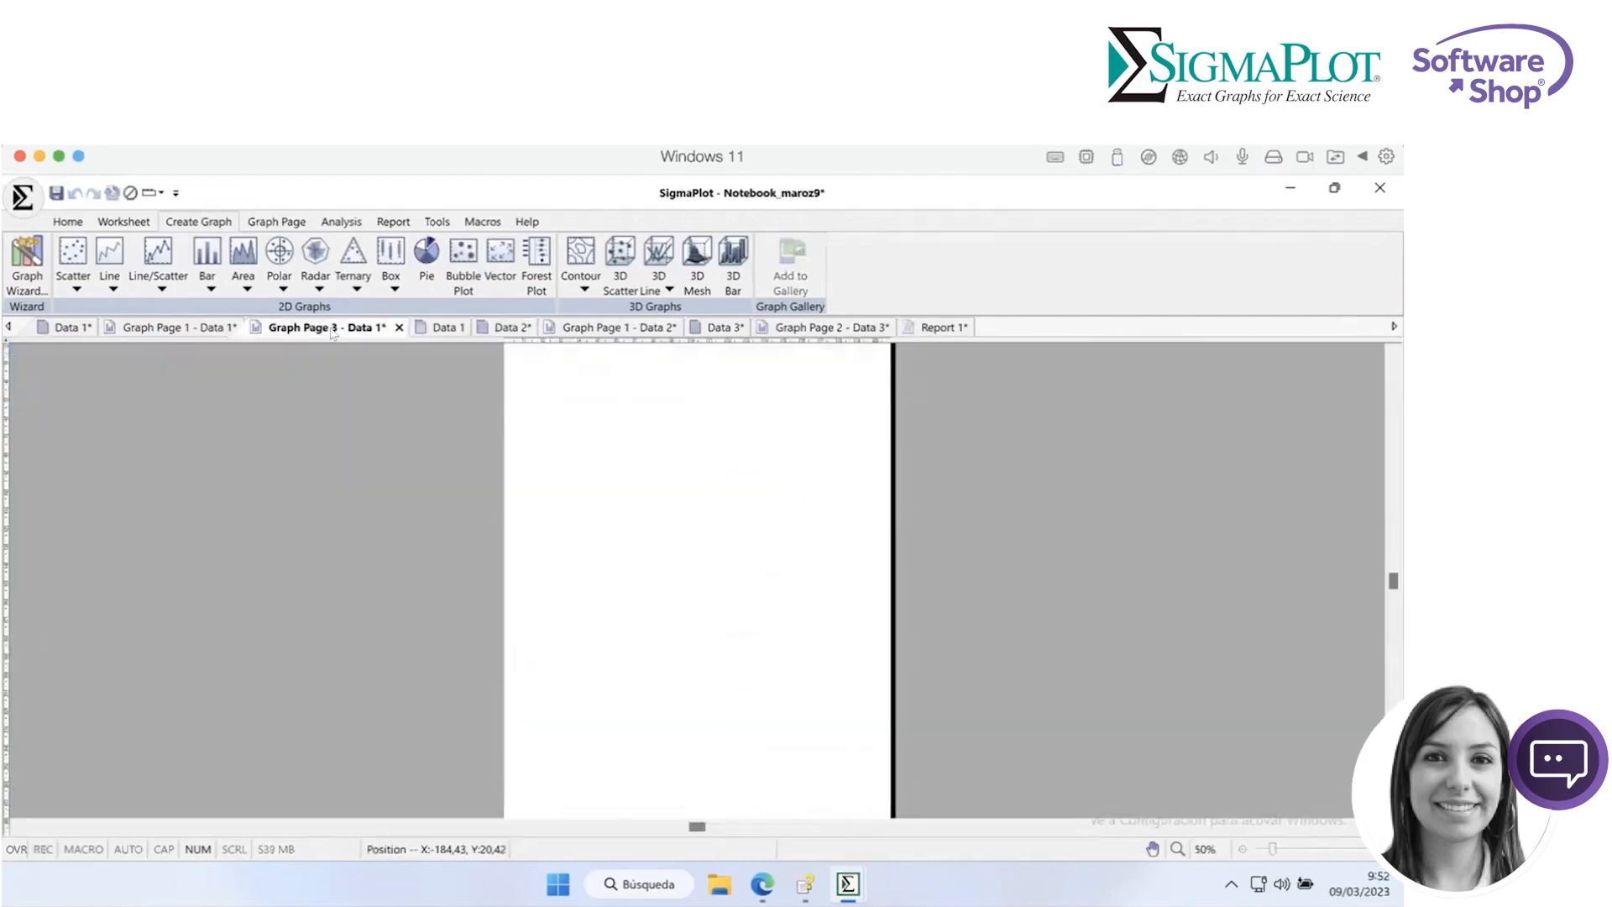
{"action": "left_click", "coordinate": [207, 328]}
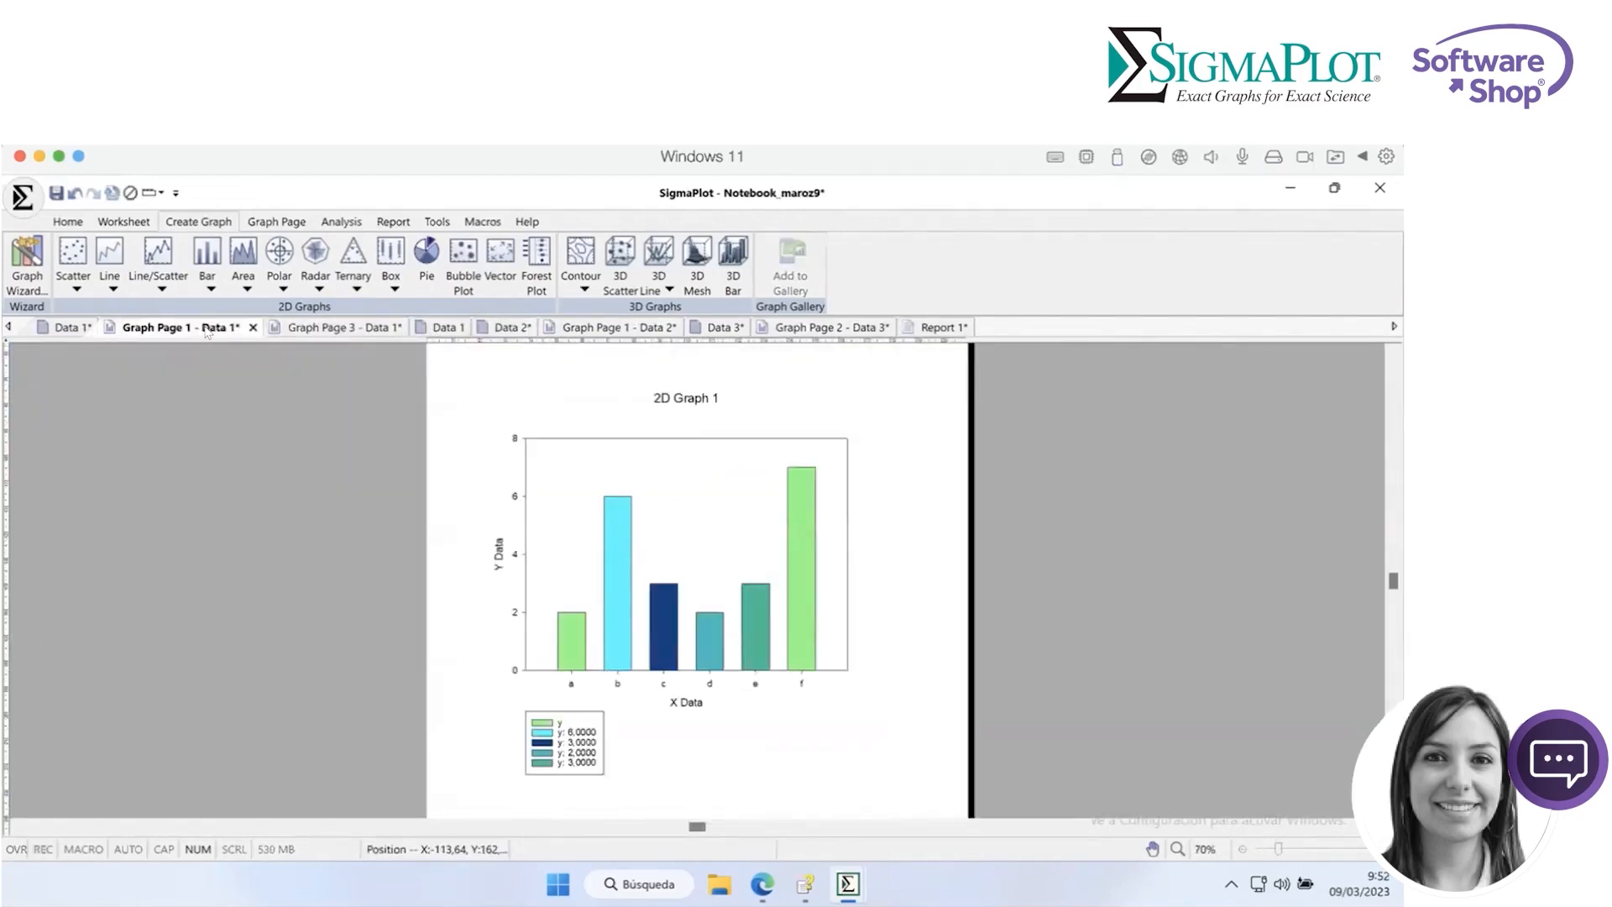